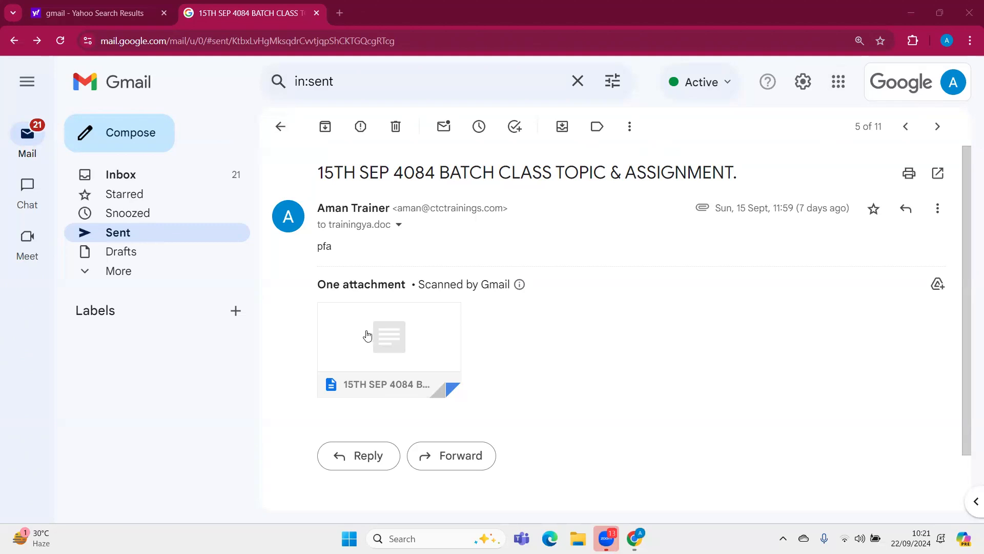
Open the text attachment of the 15TH SEP 4084 BATCH email and read the assignment questions
mouse_move(368, 335)
left_click(378, 353)
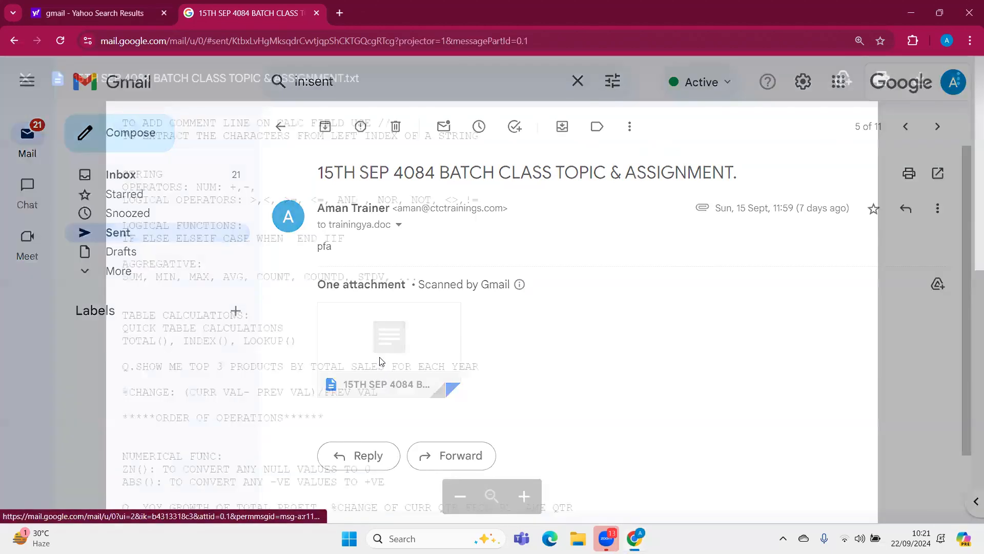
scroll(380, 357, "down", 5)
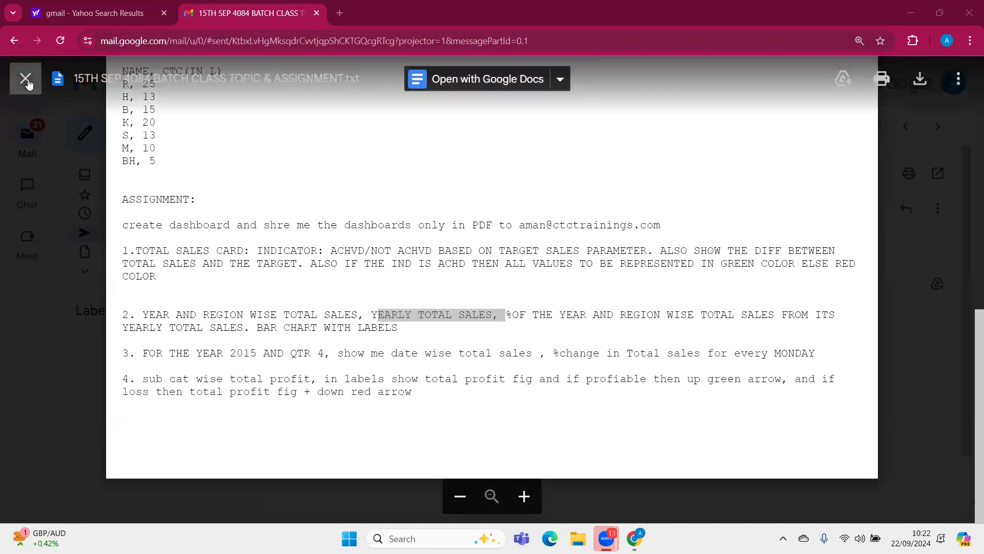
left_click(25, 79)
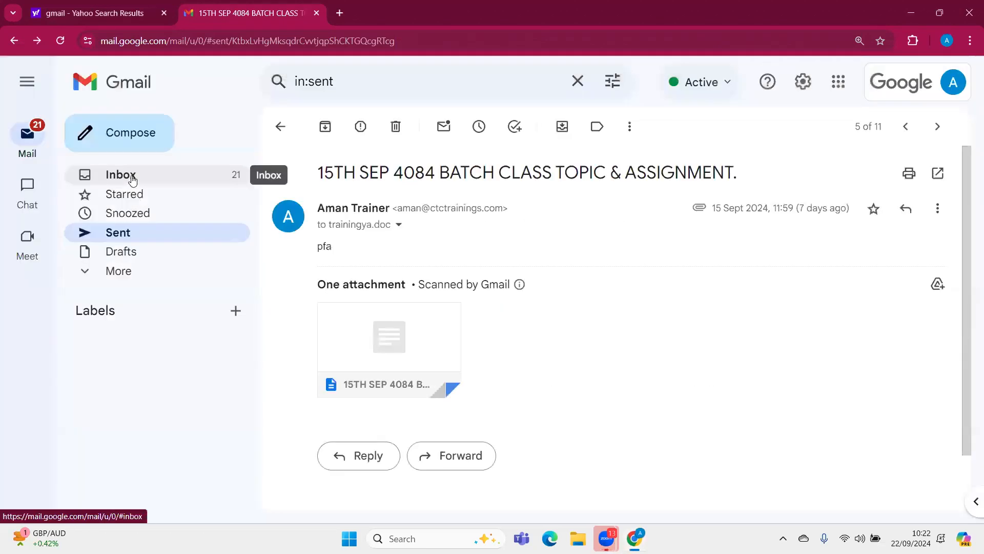
Open the Dashboard email in the inbox and view the charts in its first PDF attachment
left_click(129, 174)
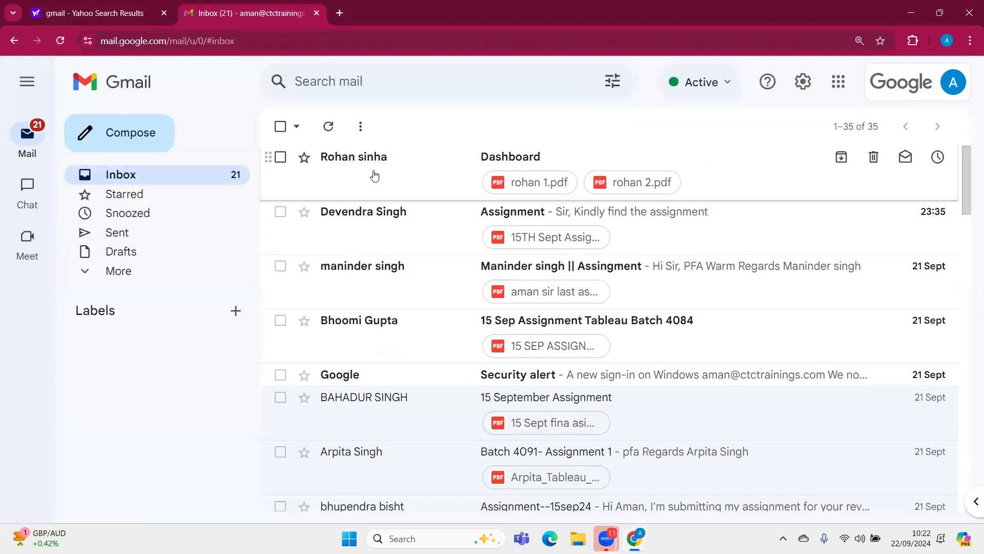
left_click(374, 176)
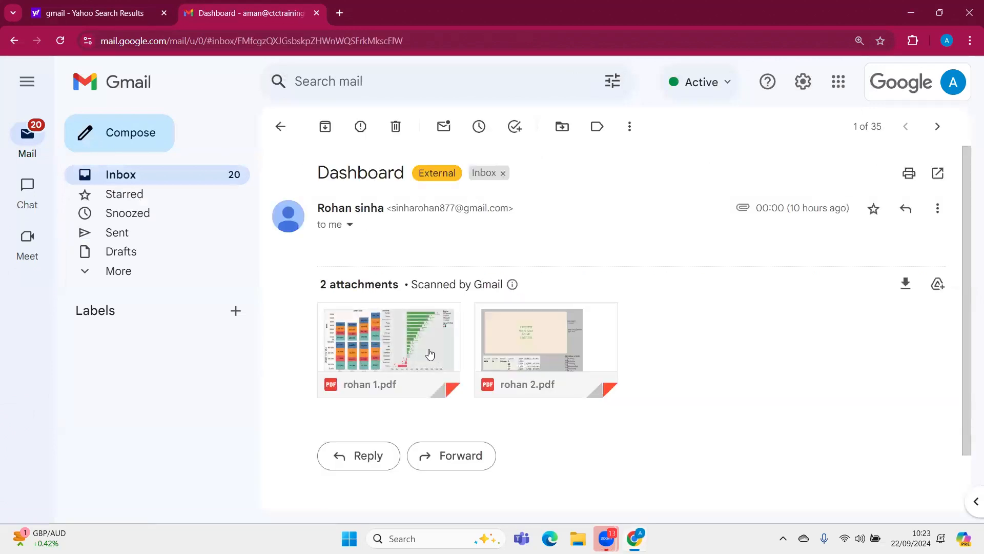
left_click(418, 338)
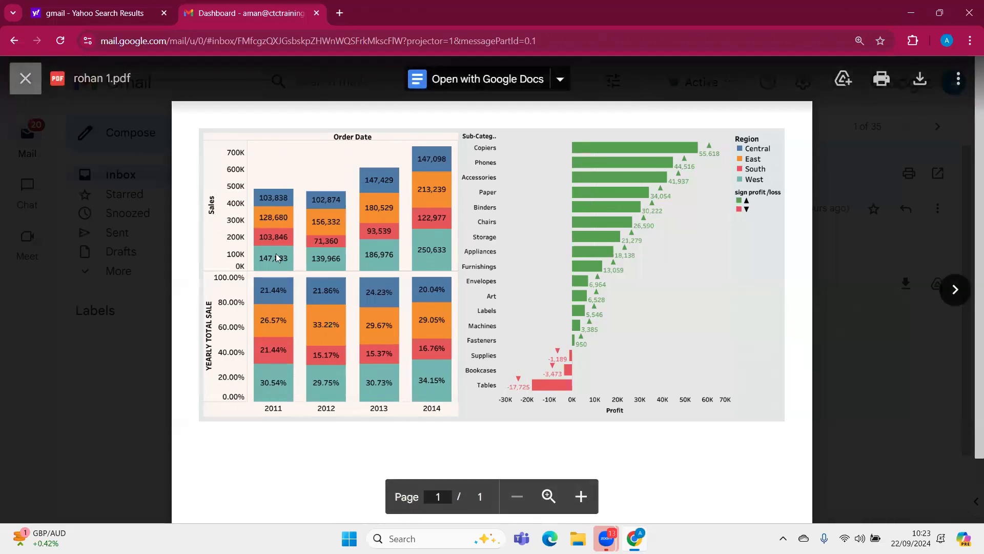
left_click(25, 79)
Find the 15TH SEP 4084 BATCH email among the sent messages and reread the assignment list in its attachment
left_click(117, 233)
scroll(398, 255, "down", 1)
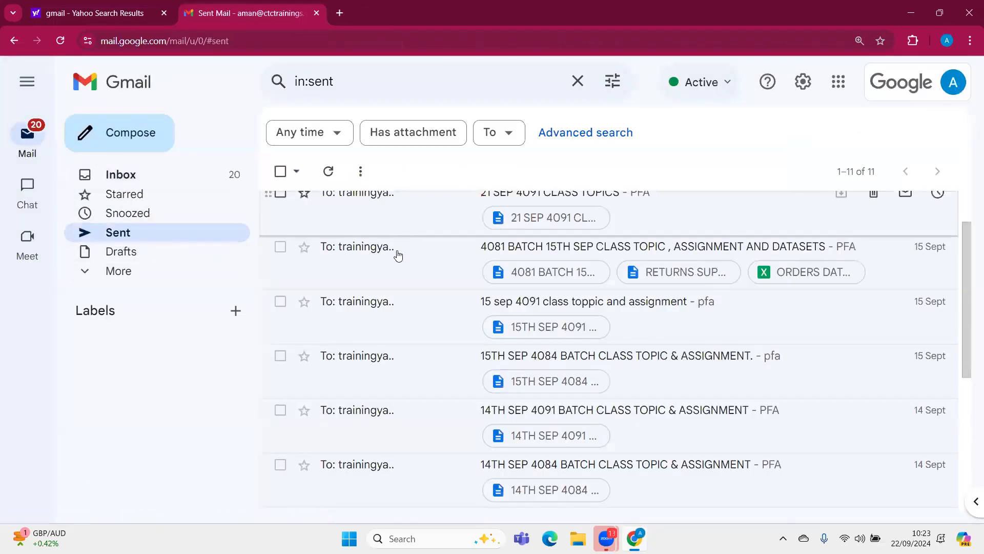
scroll(404, 269, "up", 1)
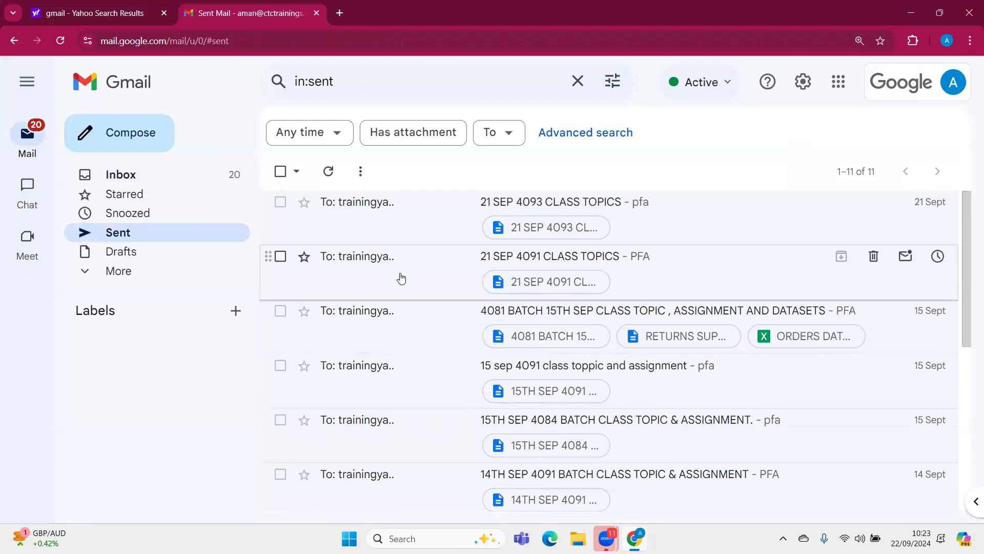
scroll(404, 269, "down", 5)
scroll(402, 278, "up", 1)
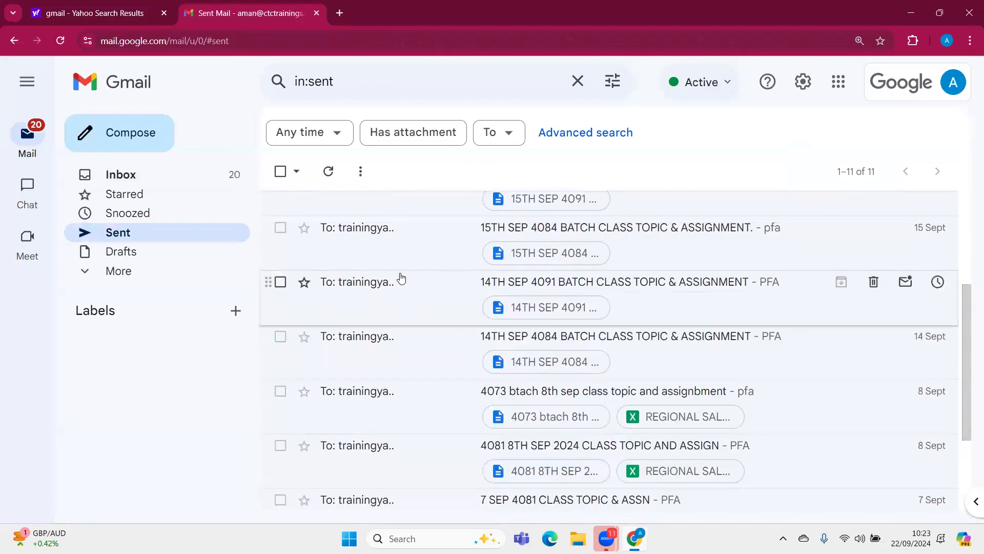
left_click(406, 244)
left_click(395, 352)
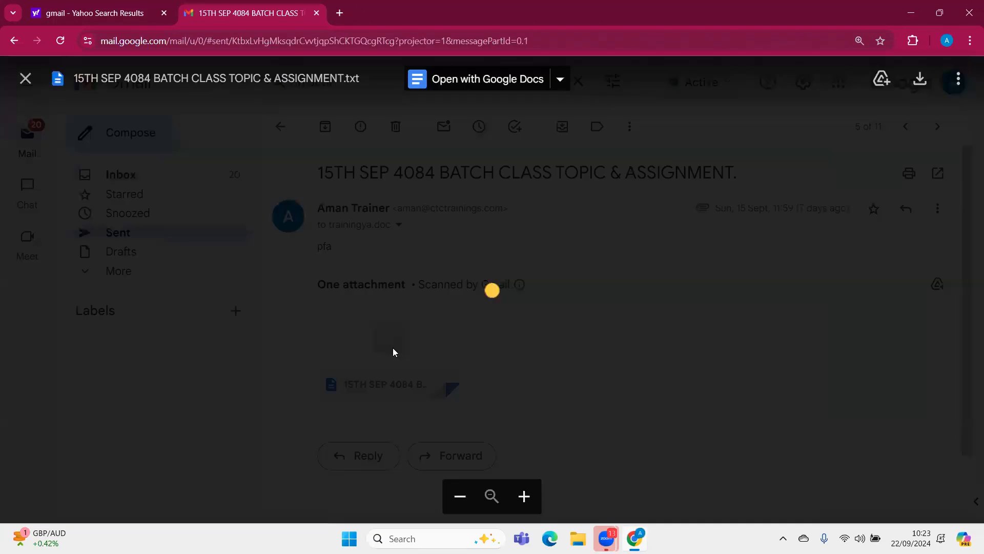
scroll(393, 352, "down", 10)
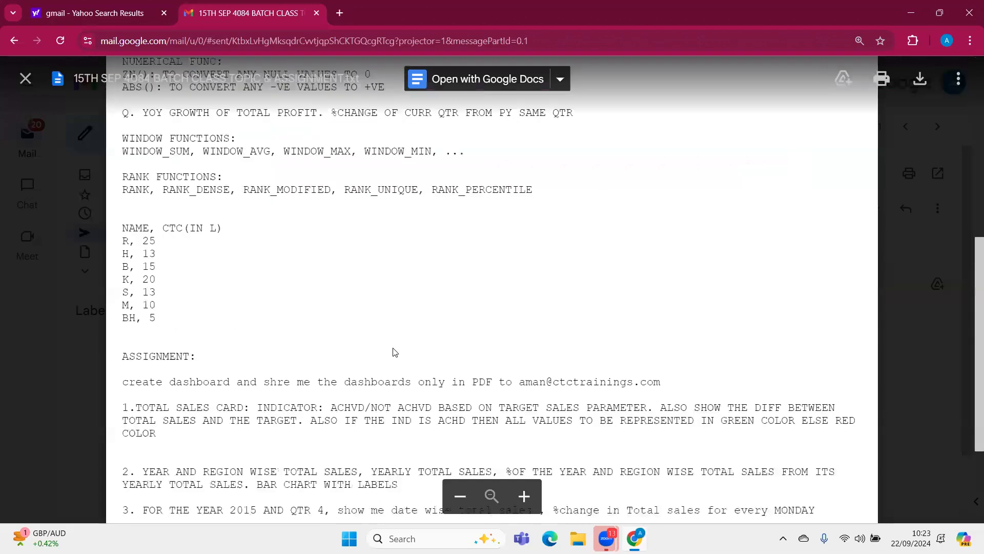
left_click(26, 79)
Return to the Dashboard email in the inbox and examine the sales and sub-category profit charts in its first PDF
left_click(281, 127)
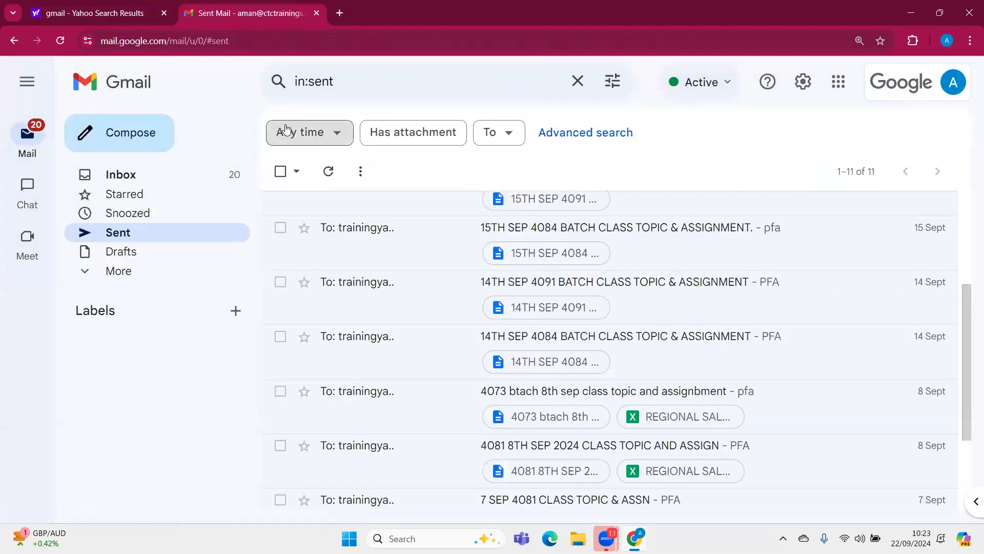
left_click(281, 131)
left_click(266, 176)
left_click(246, 174)
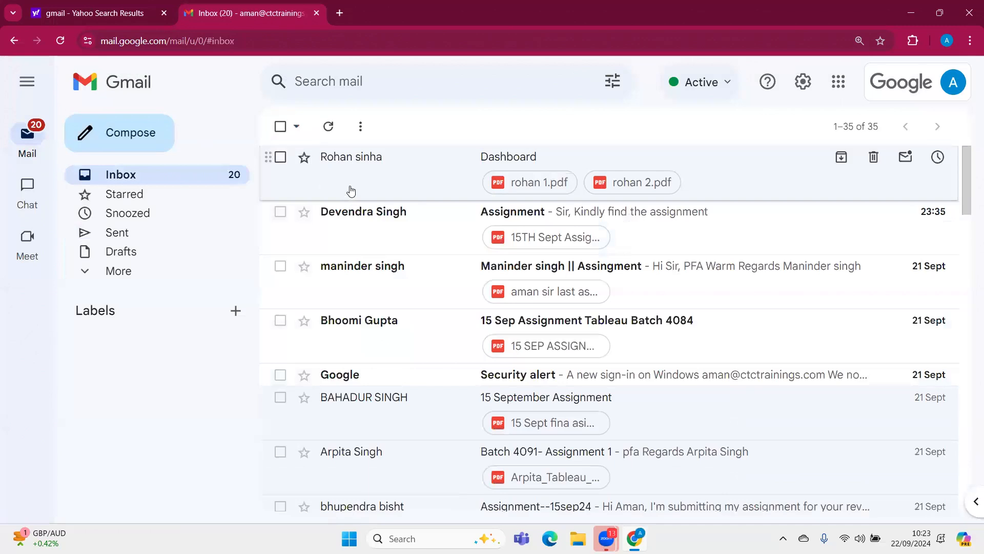
left_click(349, 189)
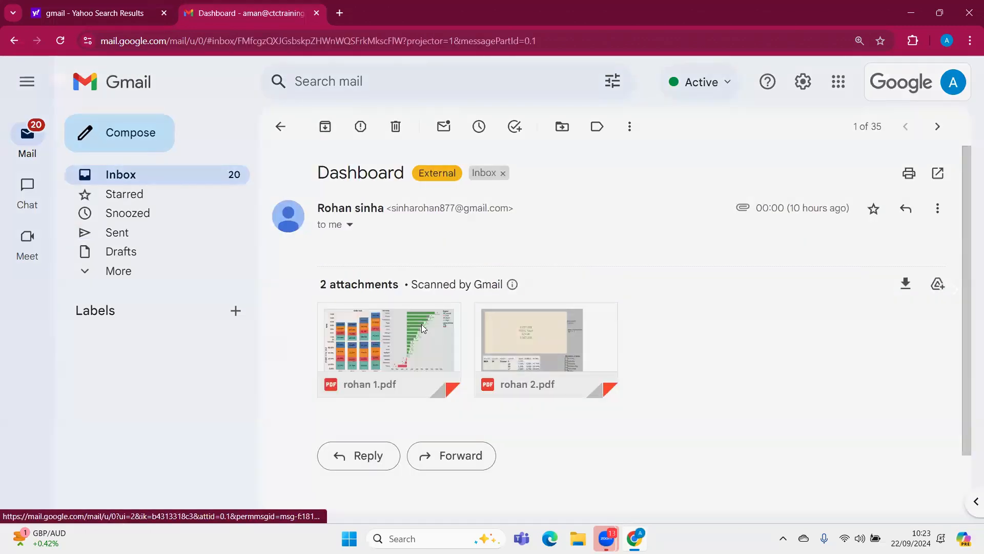
left_click(422, 325)
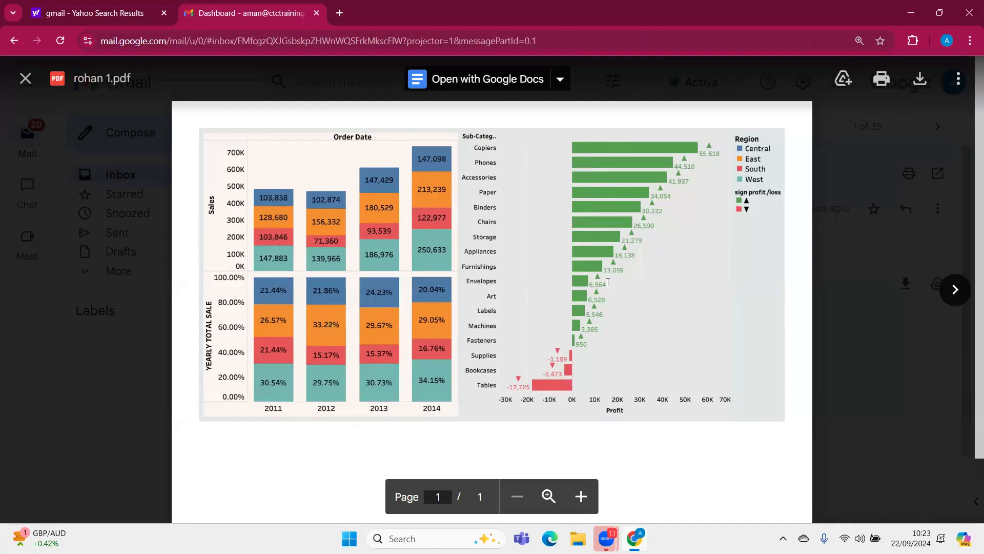
double_click(589, 331)
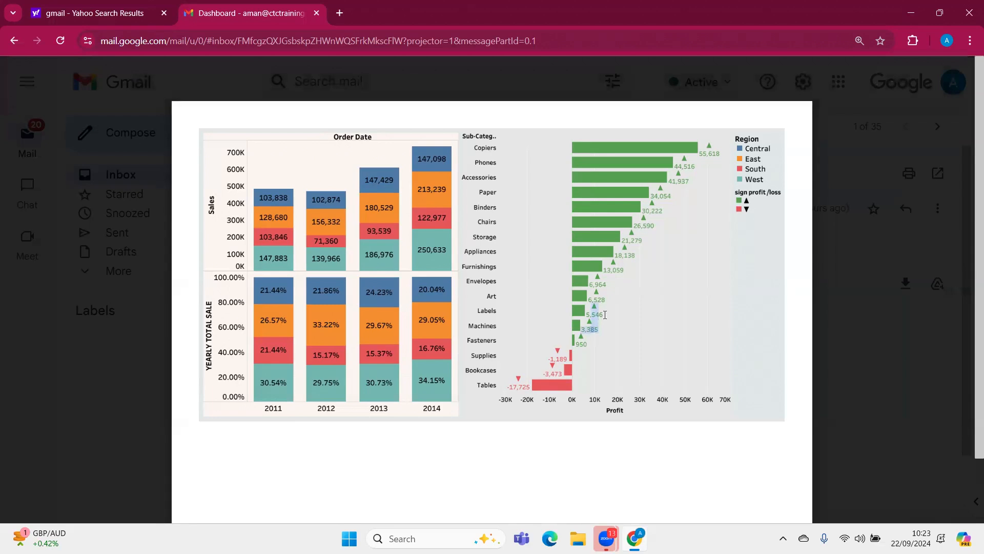
left_click(497, 405)
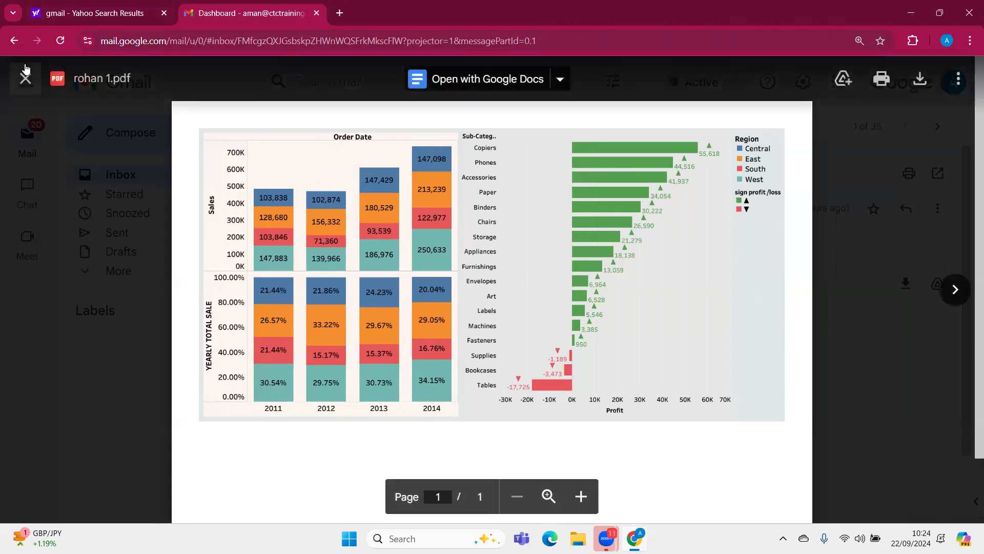
left_click(26, 79)
Reopen the sent 15TH SEP 4084 BATCH email's text attachment and download the file
left_click(143, 248)
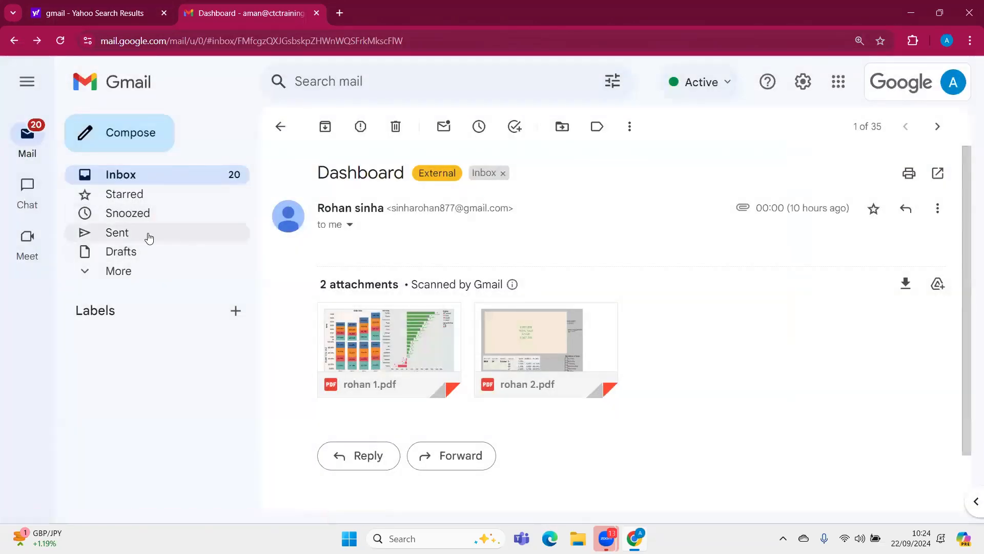
left_click(147, 235)
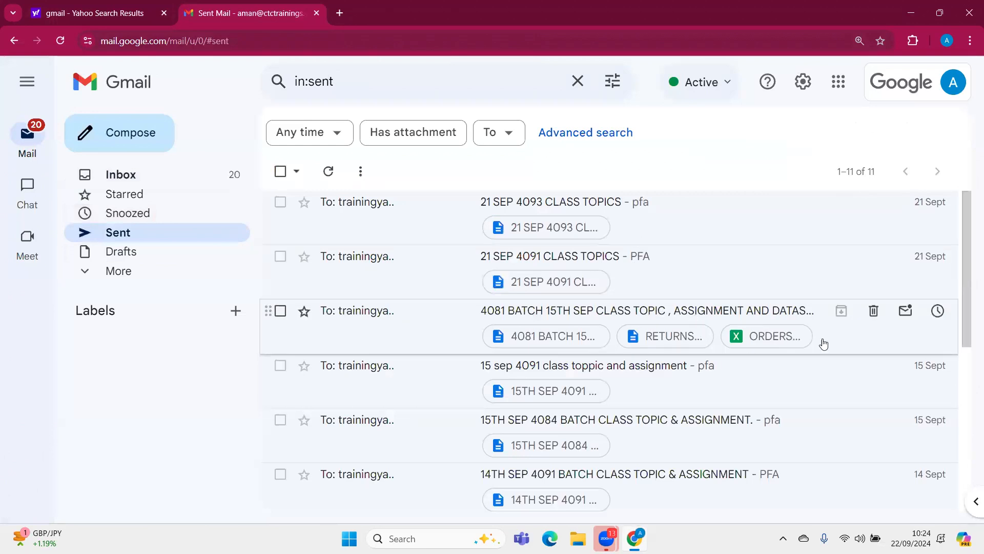
left_click(657, 447)
left_click(407, 350)
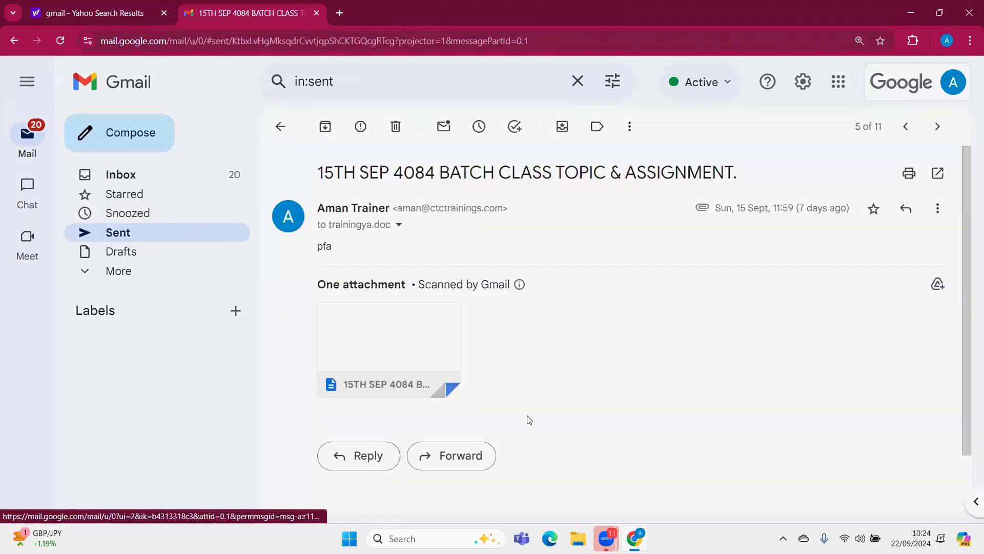
scroll(774, 423, "down", 15)
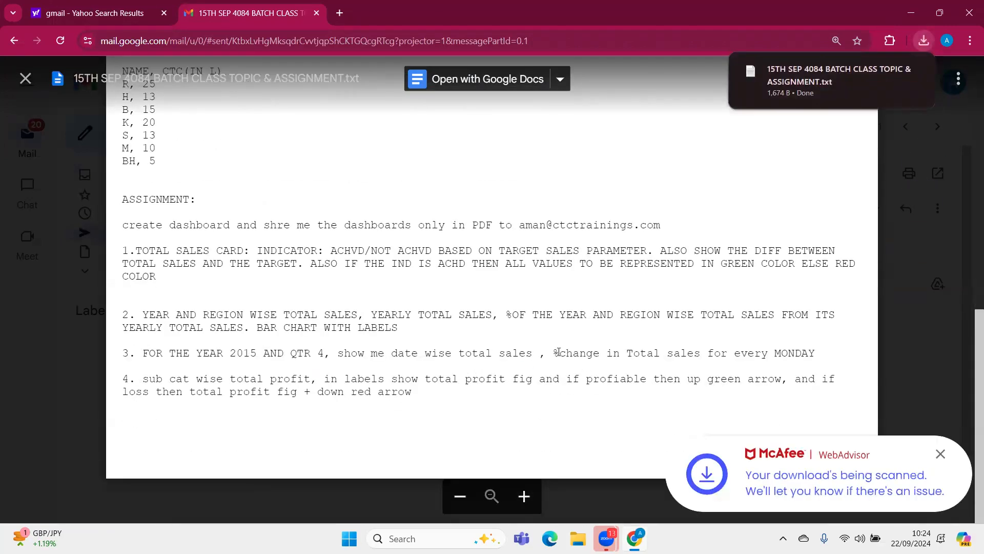
Review questions 3 and 2 in the attachment preview by highlighting their wording, and return to the inbox
left_click_drag(559, 352, 586, 352)
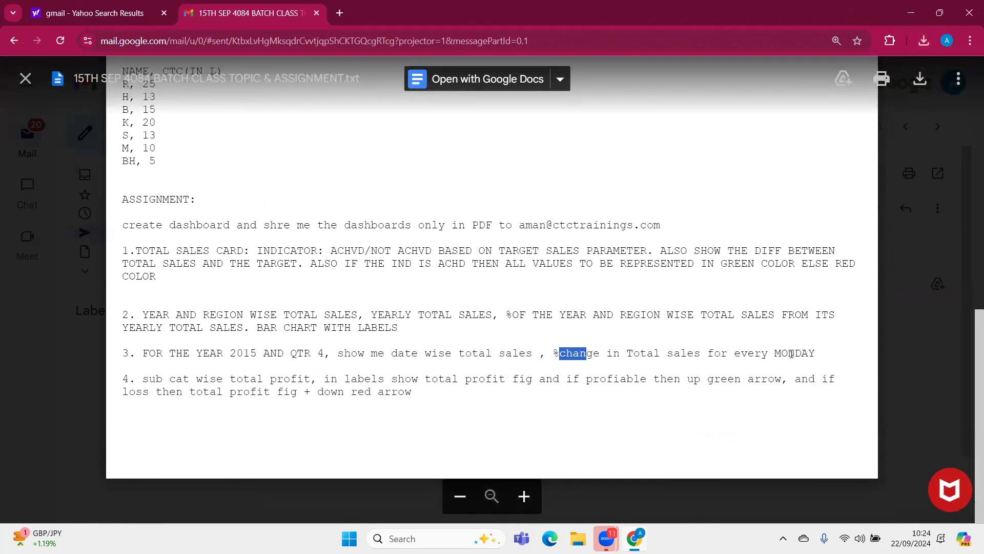
left_click_drag(148, 315, 350, 330)
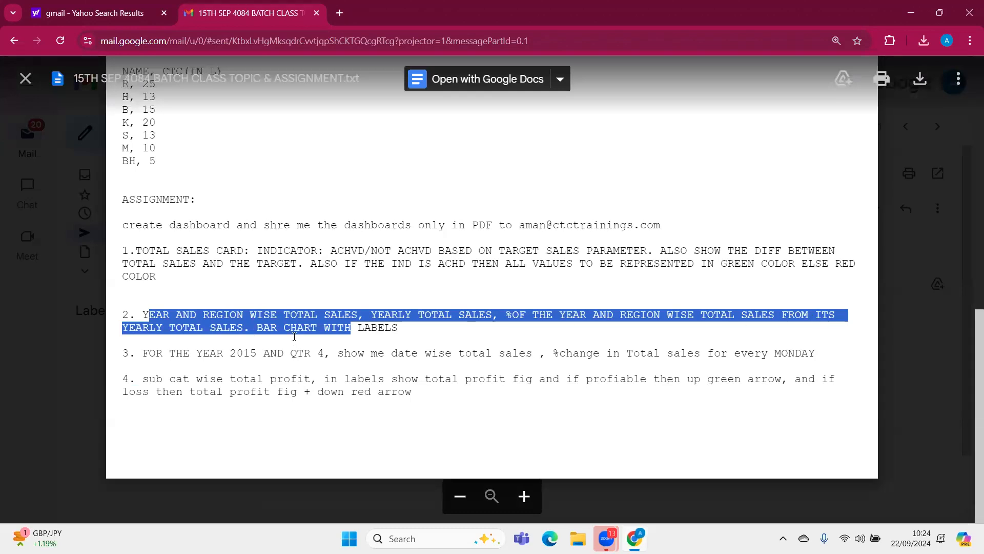
left_click(399, 331)
key("Escape")
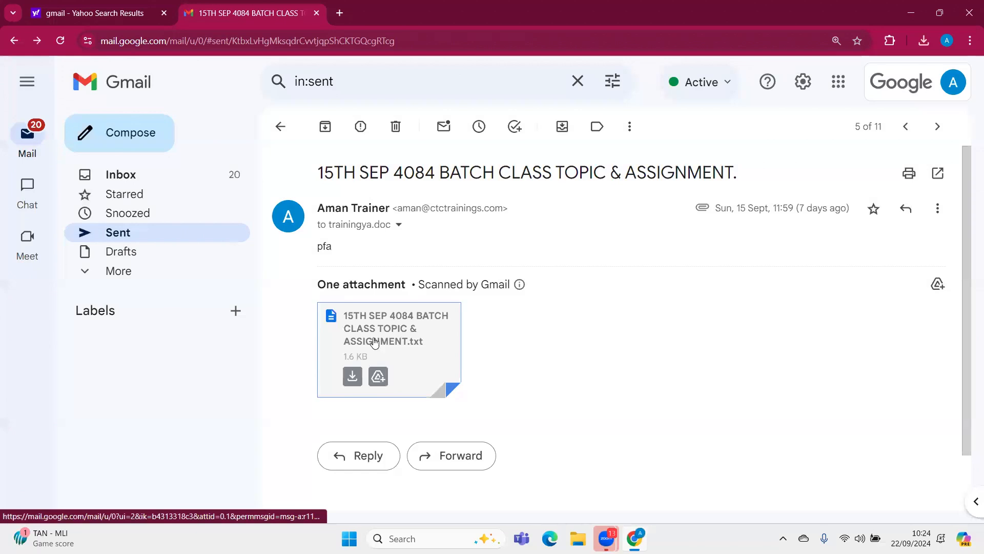
left_click(113, 173)
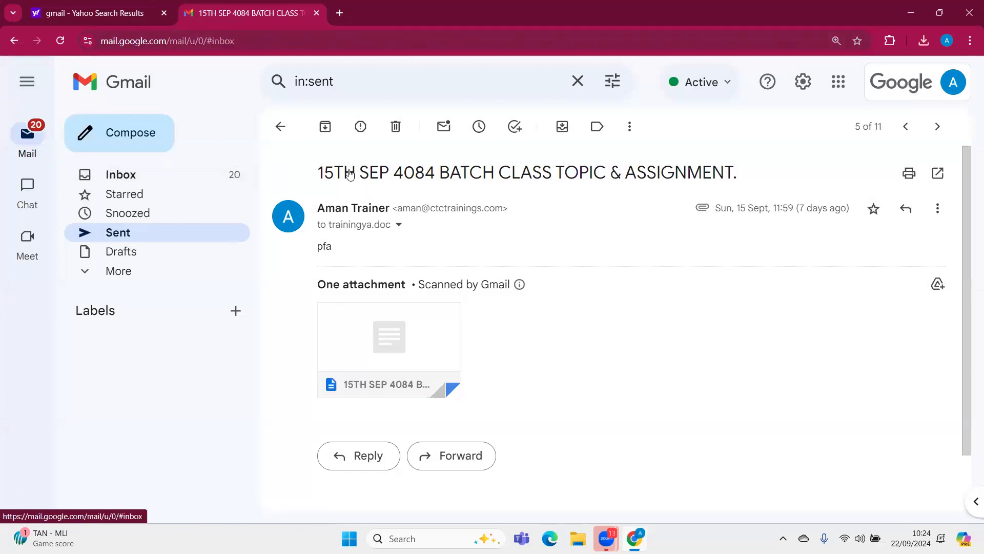
Switch to File Explorer, open the downloaded 15TH SEP 4084 BATCH text file from Downloads, and go to its ASSIGNMENT section
left_click(579, 538)
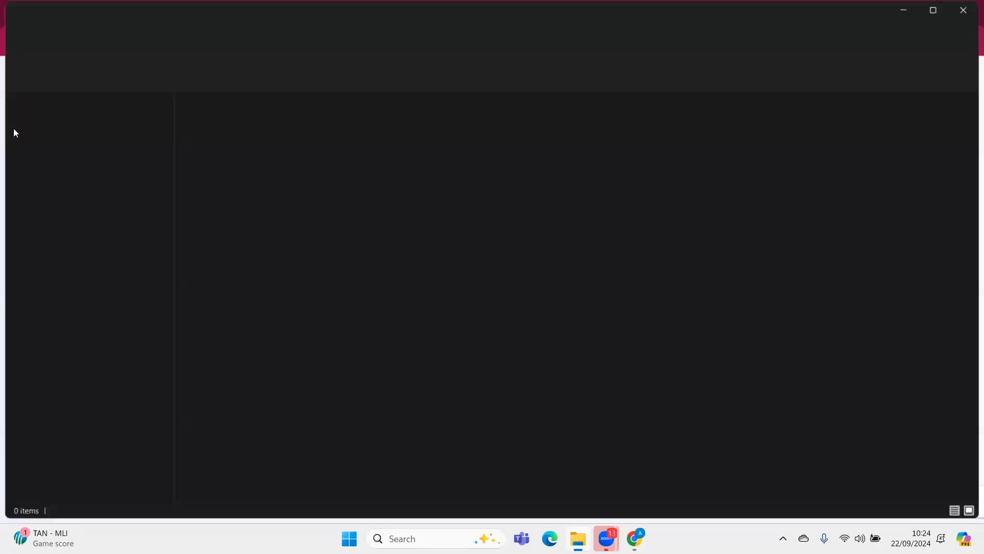
left_click(60, 209)
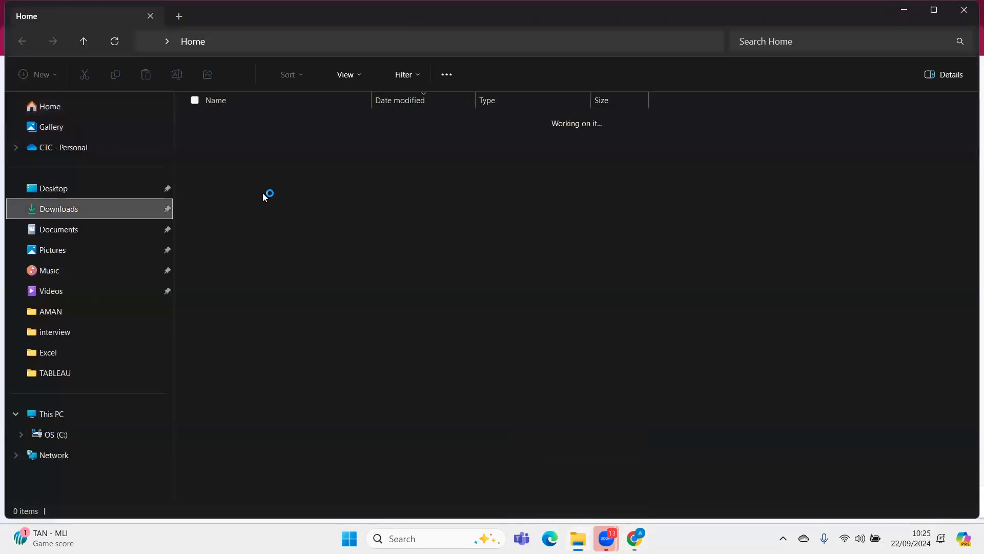
double_click(264, 120)
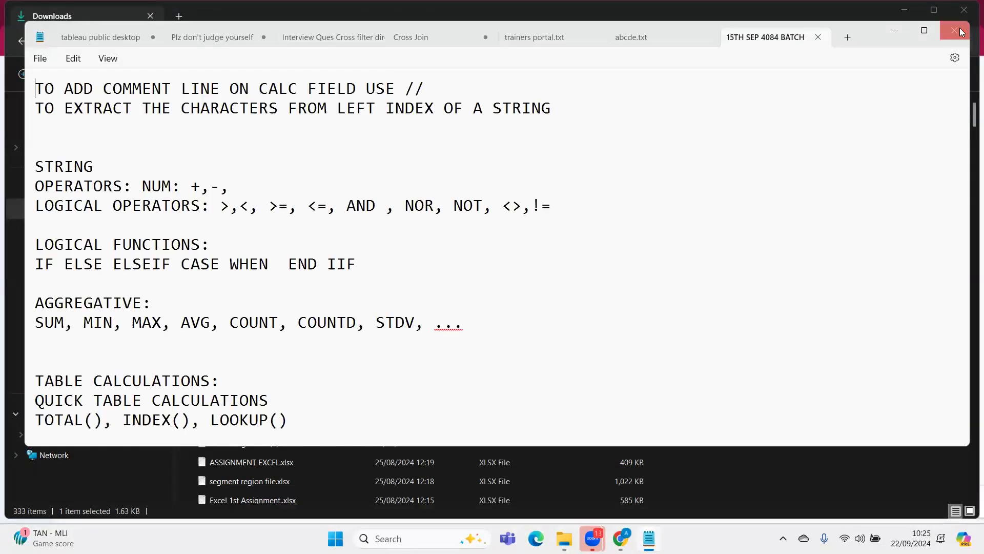
scroll(542, 272, "down", 12)
scroll(543, 276, "down", 8)
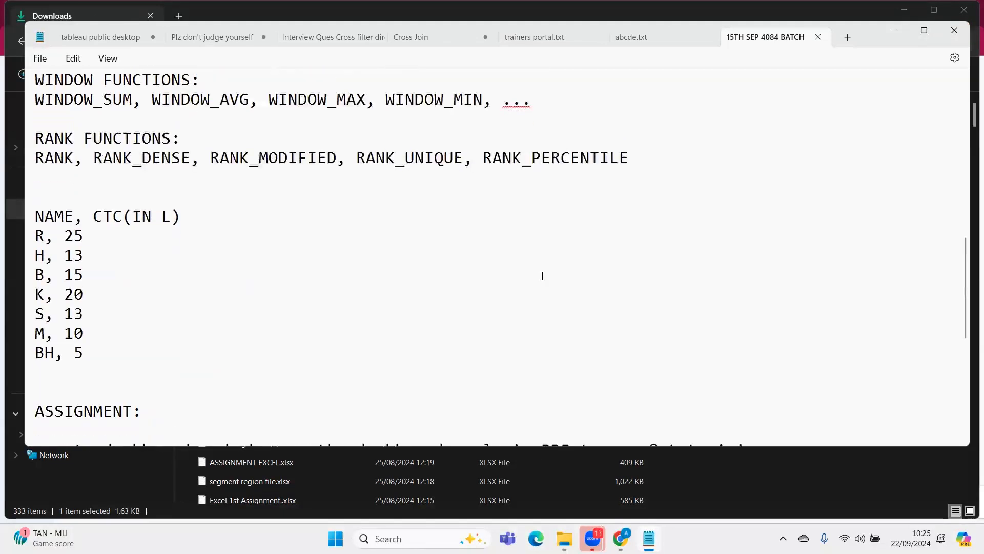
scroll(313, 254, "up", 3)
scroll(313, 254, "down", 1)
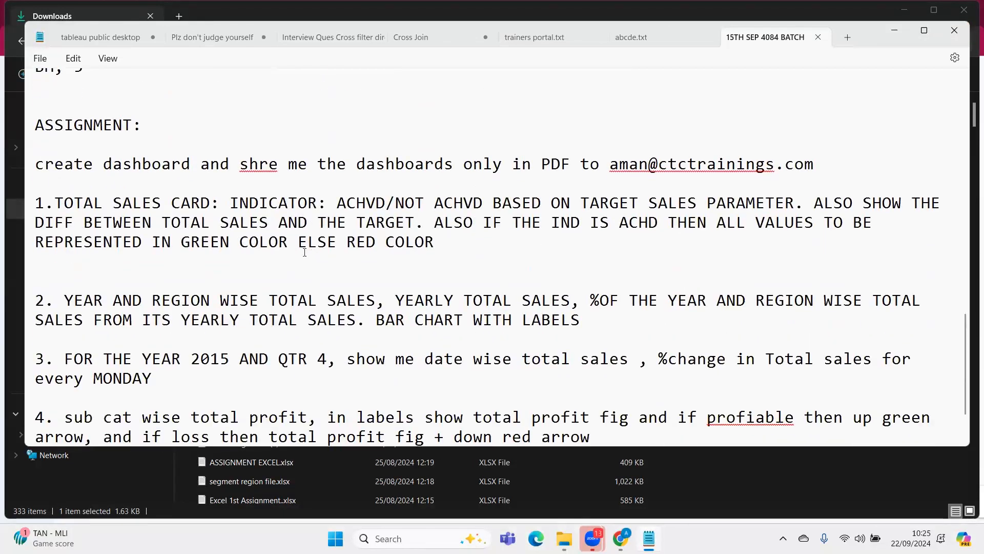
Examine question 2 by highlighting its phrases in turn: year and region wise sales, yearly sales, percentage, and bar chart with labels
left_click(65, 293)
left_click_drag(65, 294, 374, 305)
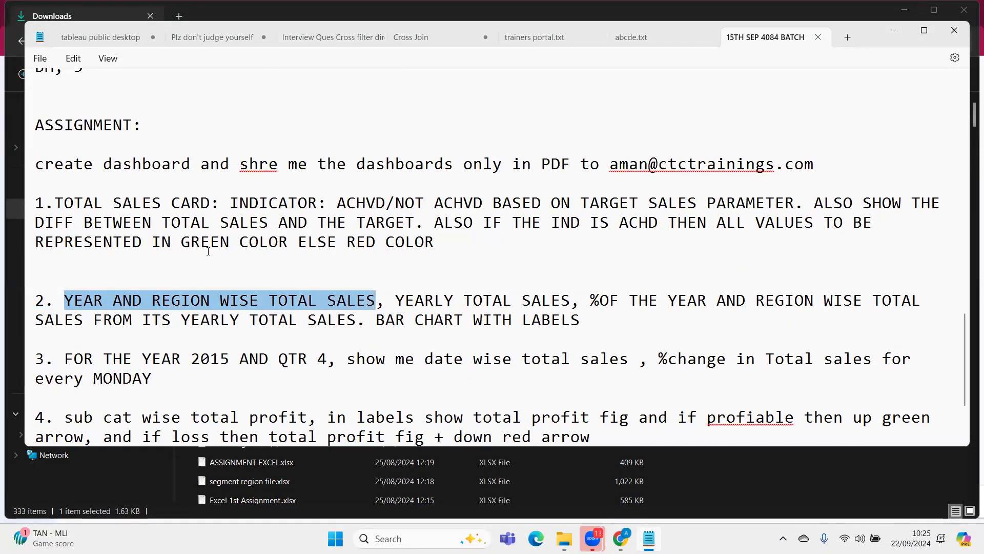
left_click(396, 301)
left_click_drag(466, 301, 572, 303)
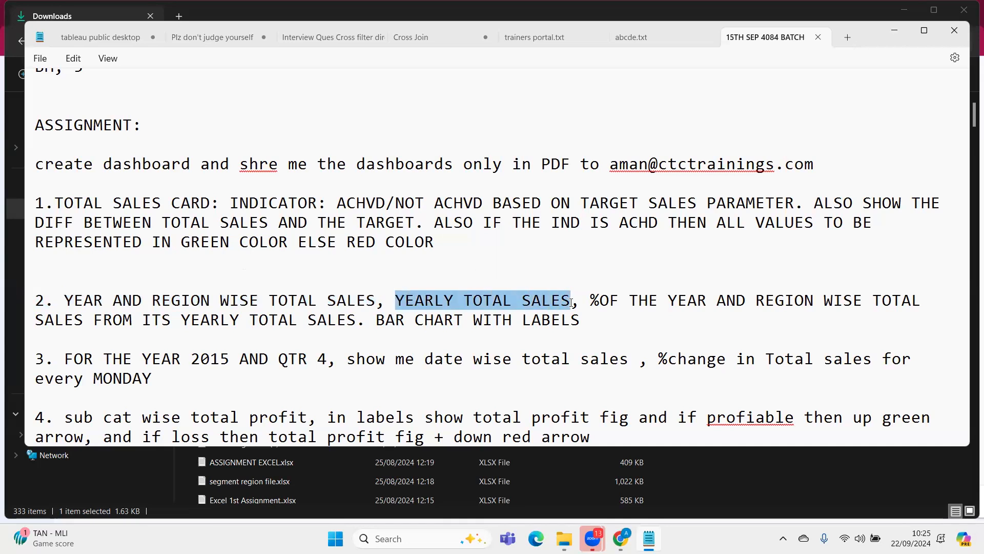
left_click_drag(591, 301, 930, 301)
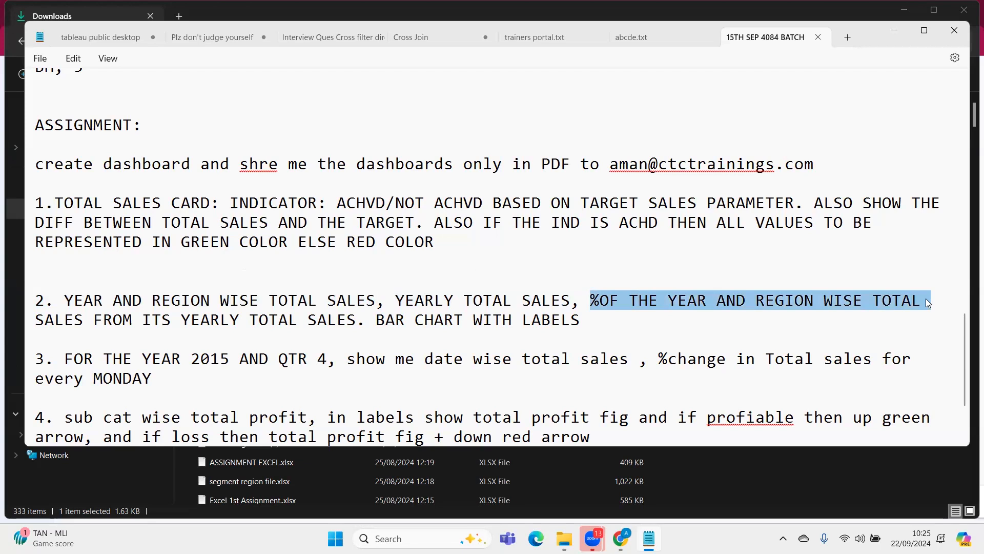
left_click_drag(64, 300, 268, 300)
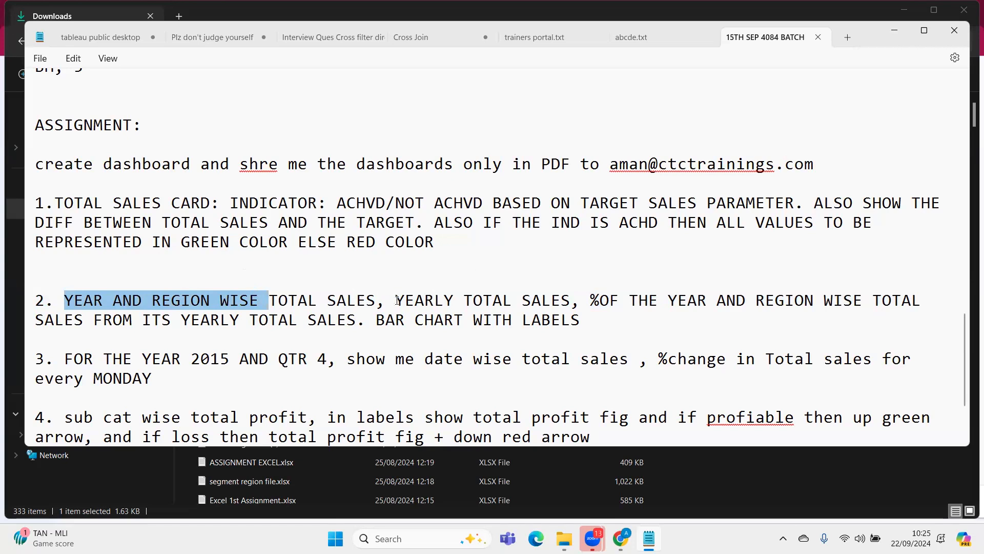
left_click_drag(396, 300, 541, 300)
left_click_drag(151, 320, 581, 321)
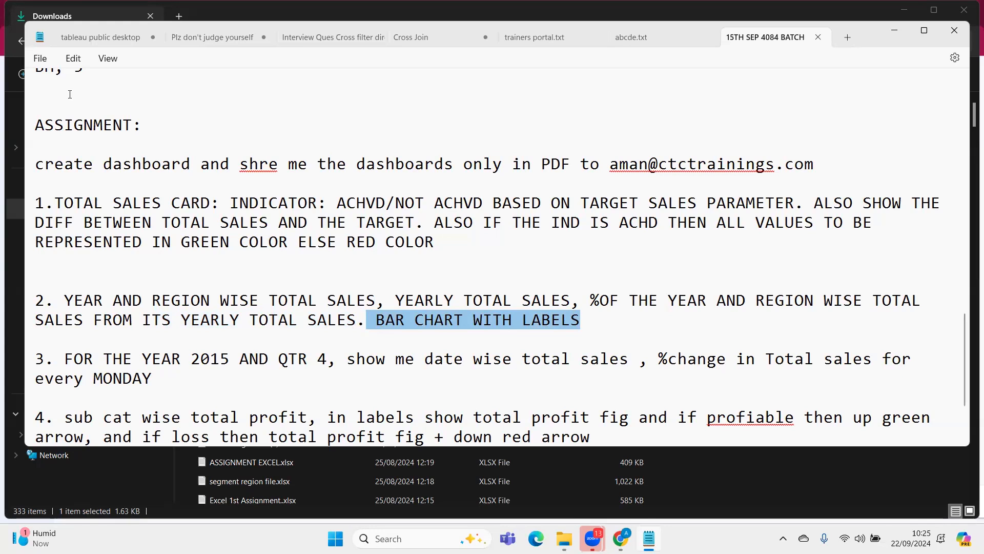
Switch to Gmail in Chrome and open the second PDF attachment of the Dashboard email
left_click(620, 538)
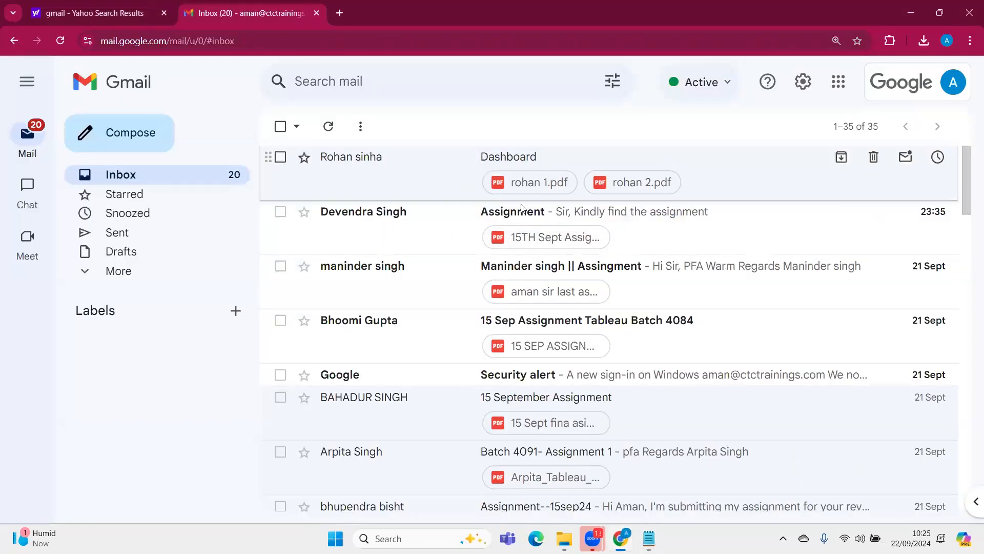
left_click(475, 193)
left_click(481, 316)
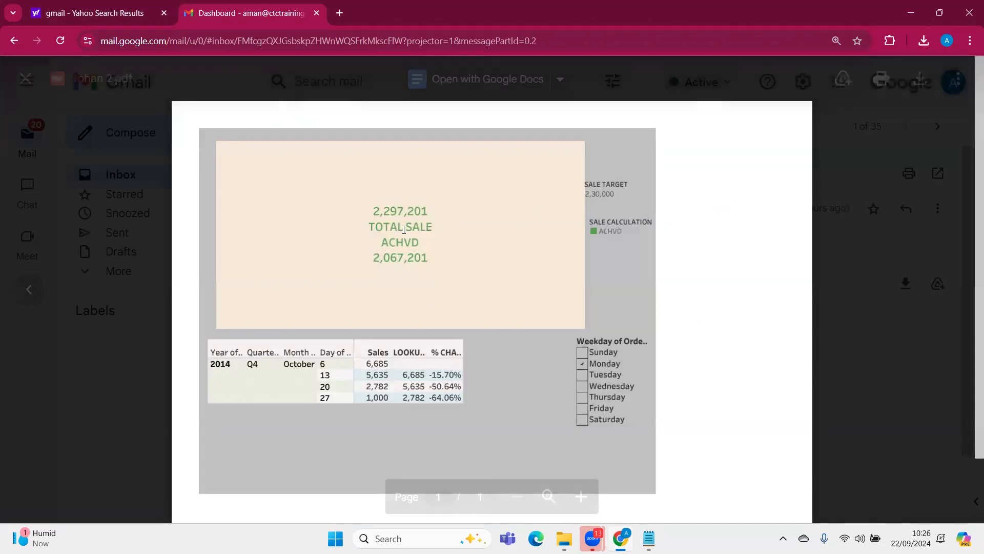
Examine the total sales card by highlighting its total sales figure, achieved indicator, difference and sale target in turn
double_click(389, 211)
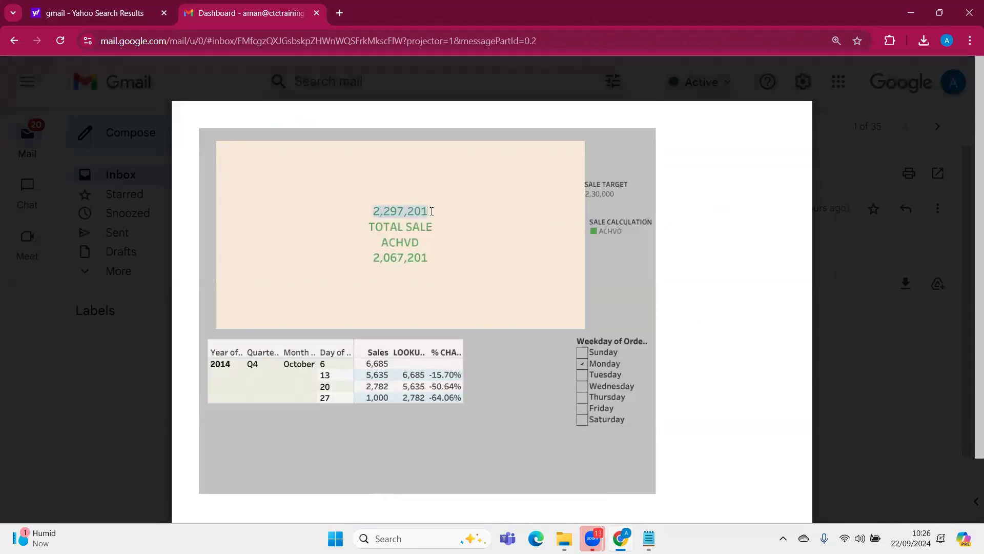
double_click(383, 259)
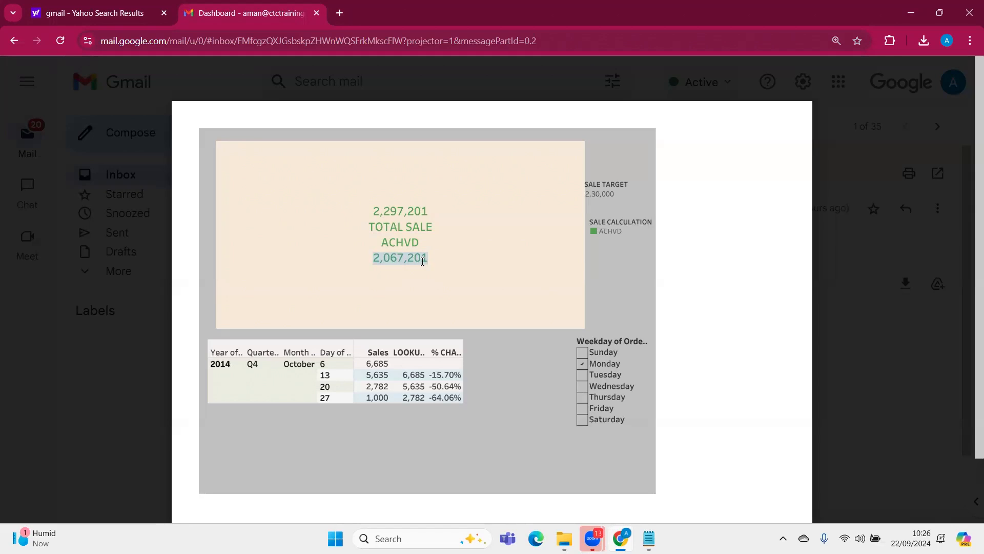
double_click(593, 194)
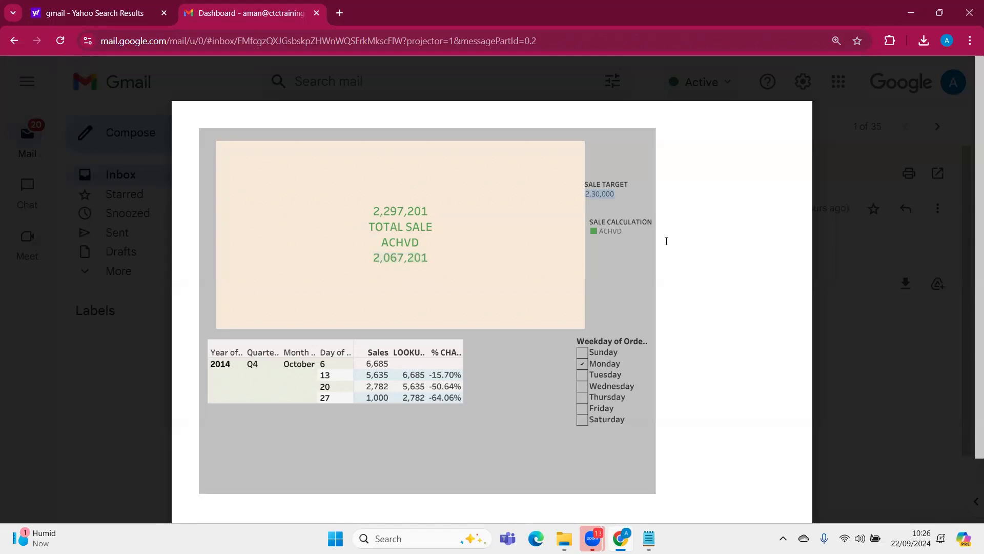
double_click(382, 211)
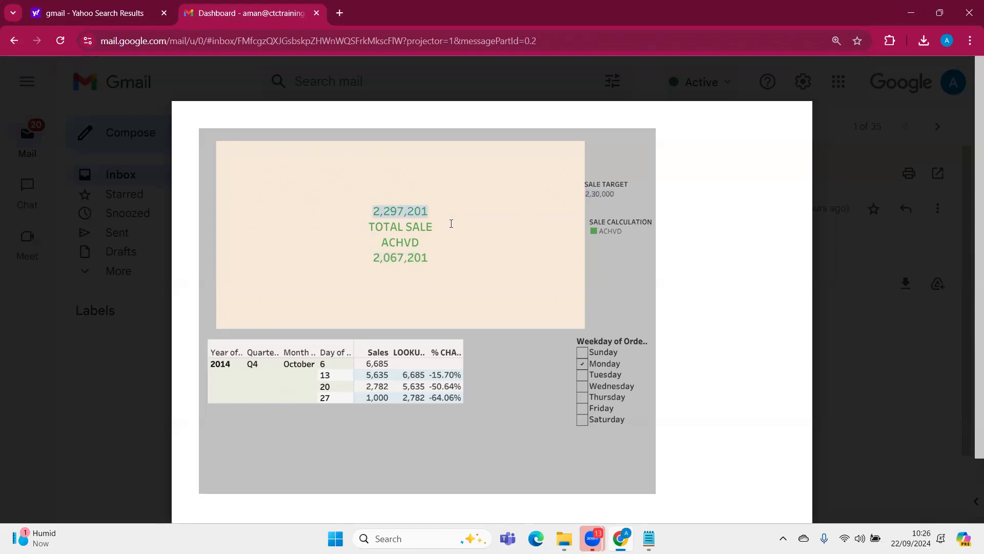
left_click_drag(429, 243, 386, 242)
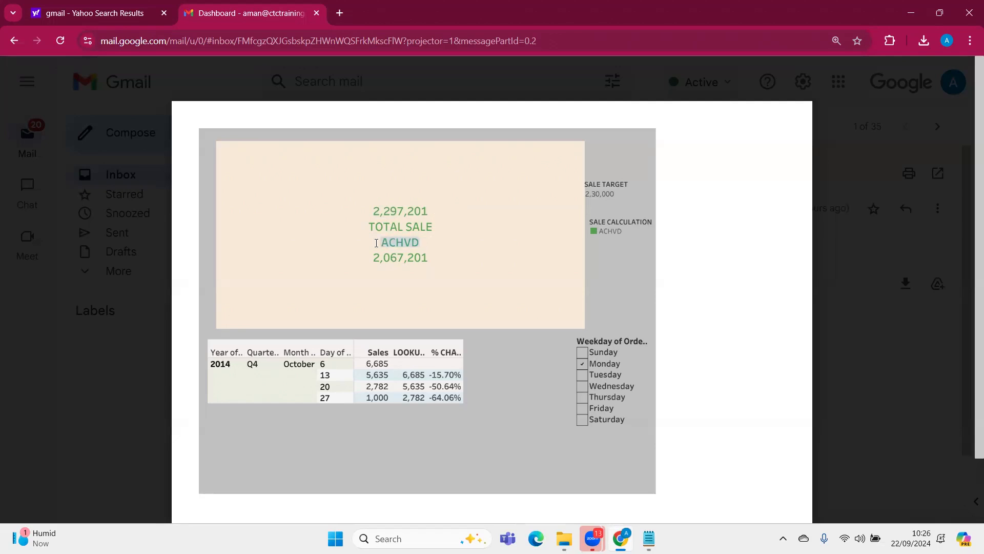
left_click_drag(437, 207, 377, 207)
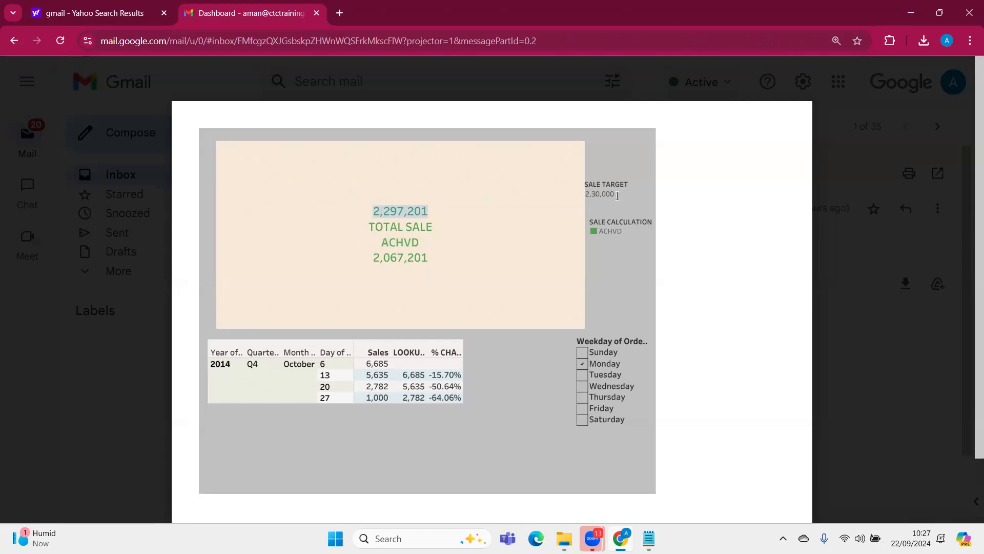
left_click_drag(617, 195, 589, 193)
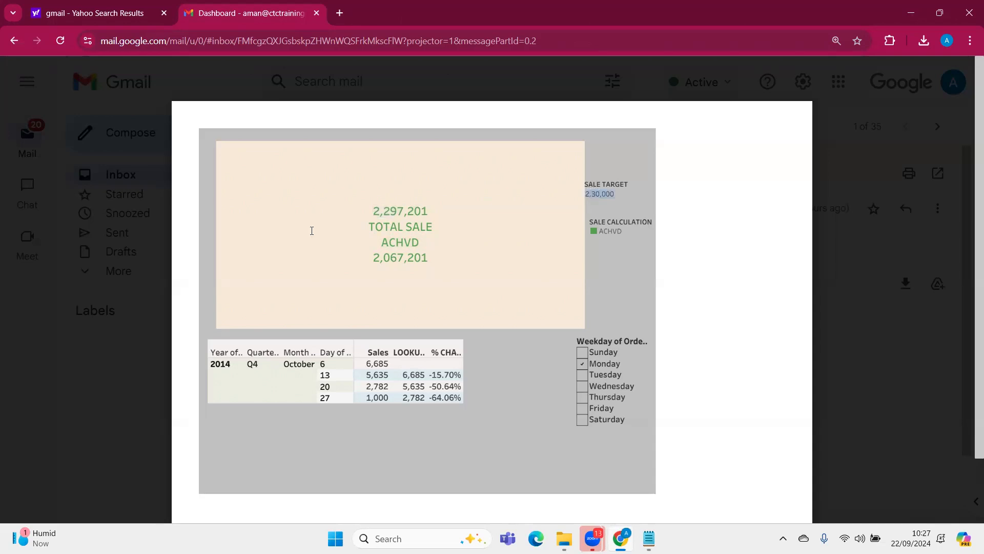
double_click(419, 239)
left_click(431, 262)
Bring up the 15TH SEP 4084 BATCH text in Notepad and examine question 3, highlighting its date wise total sales and %change wording
scroll(386, 302, "down", 2)
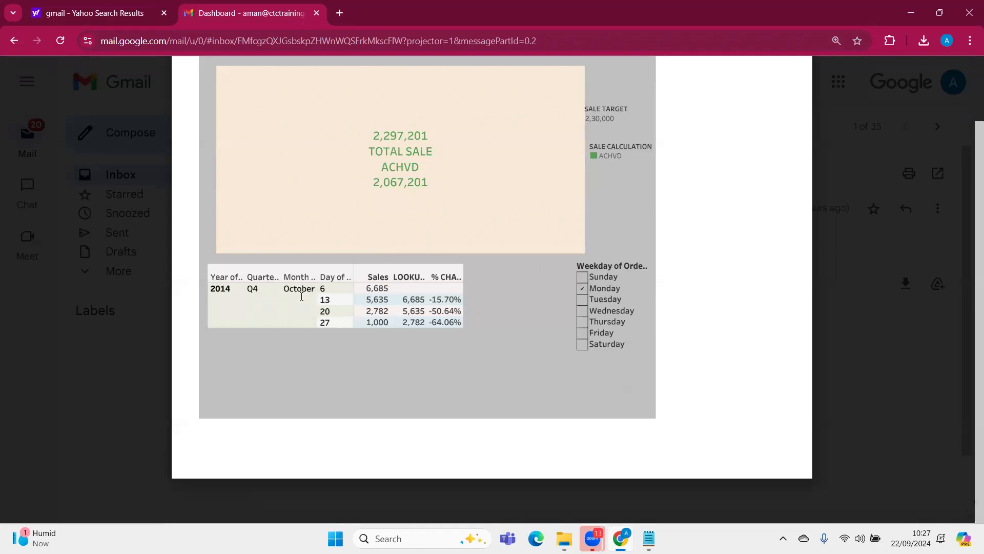
left_click(648, 538)
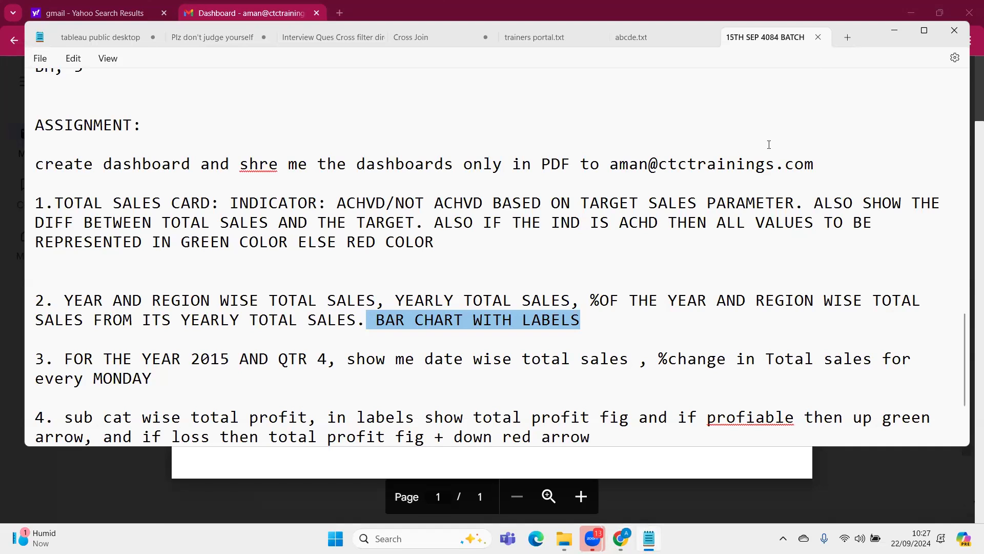
left_click(896, 29)
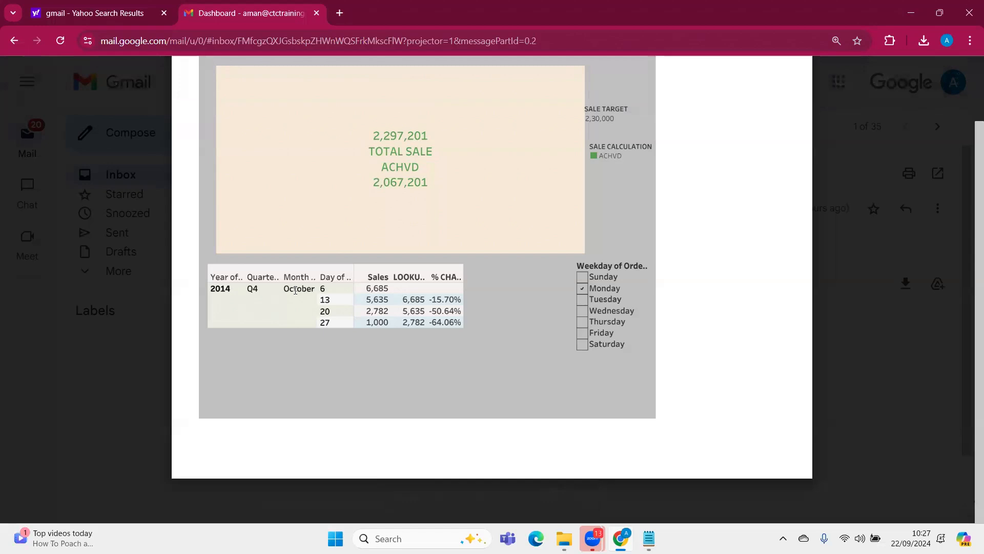
left_click(648, 538)
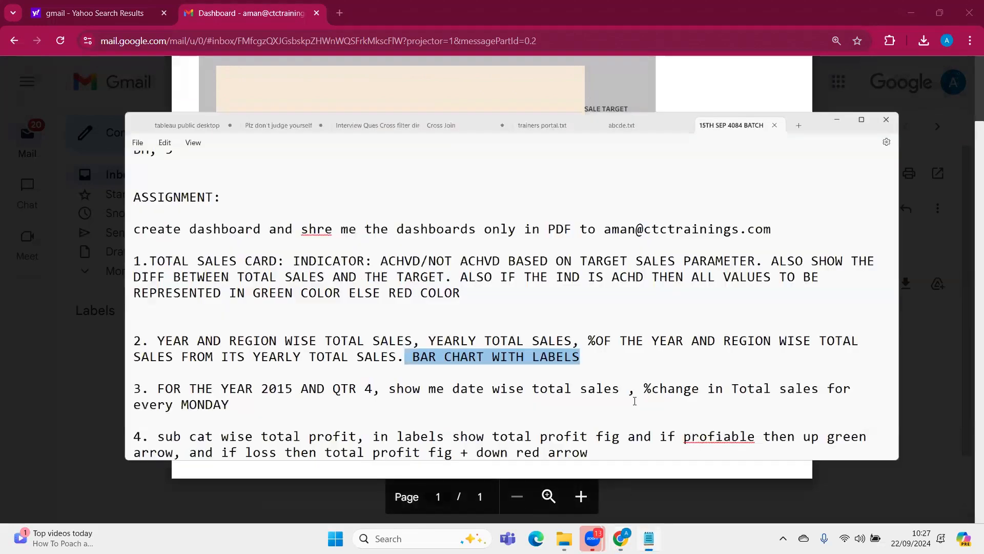
scroll(671, 271, "down", 1)
scroll(670, 271, "down", 1)
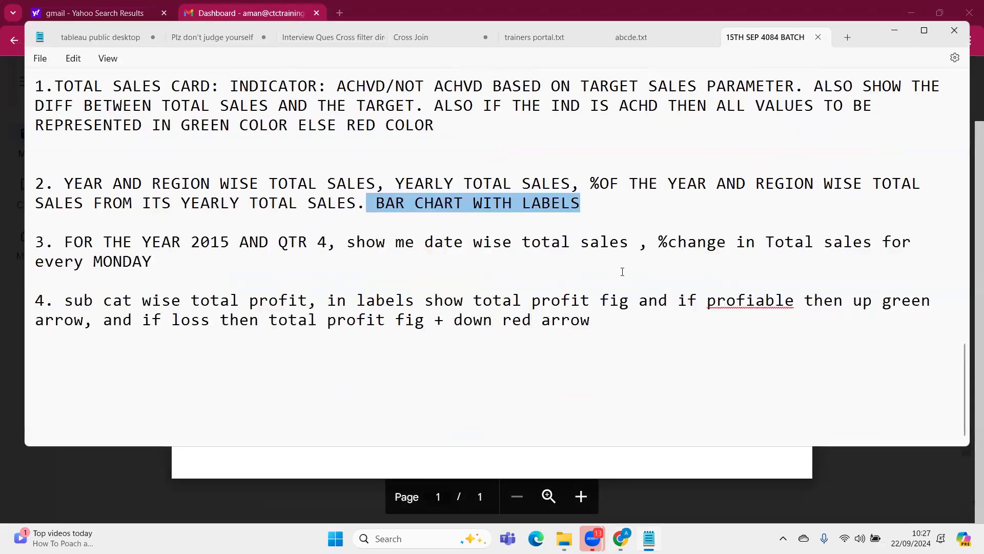
left_click_drag(268, 272, 34, 242)
left_click_drag(576, 238, 466, 247)
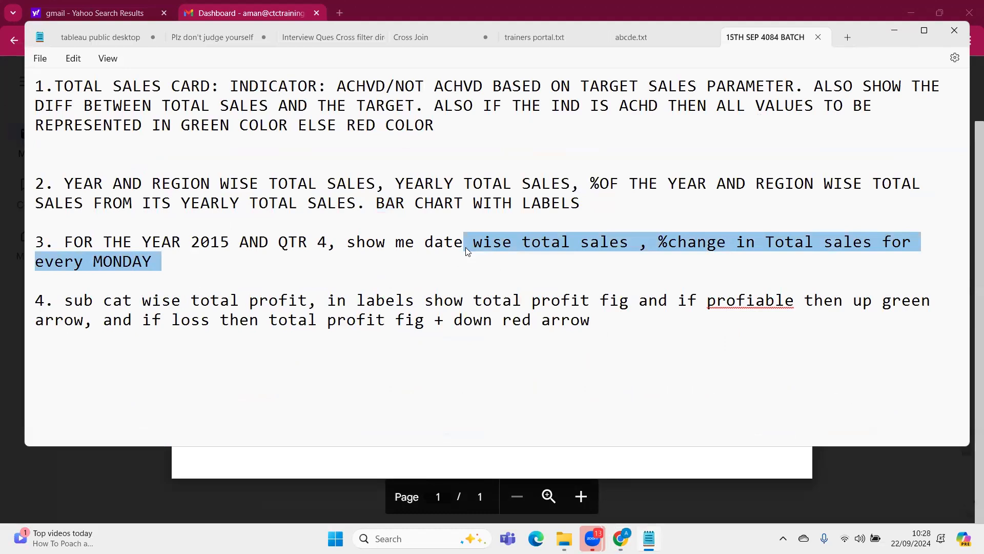
left_click(662, 241)
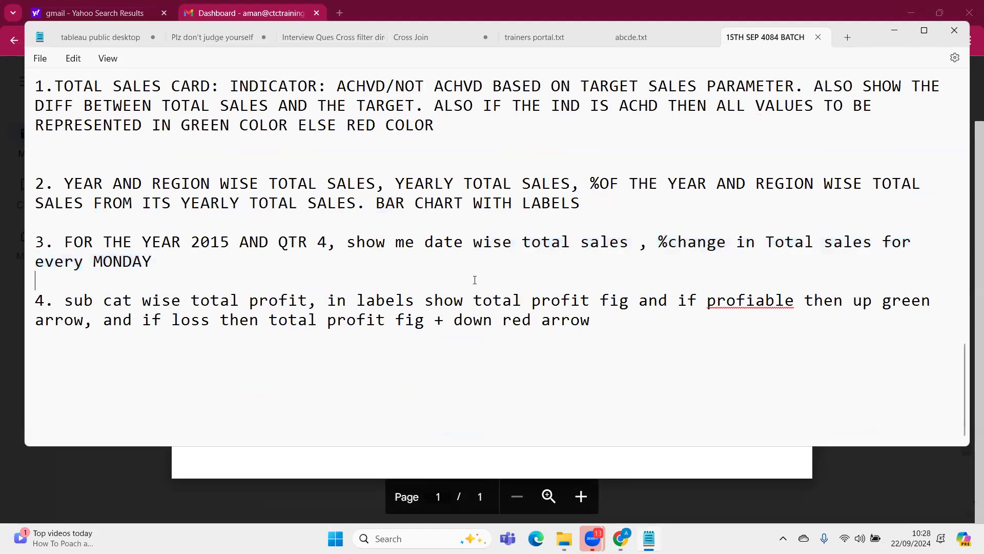
left_click_drag(648, 242, 854, 261)
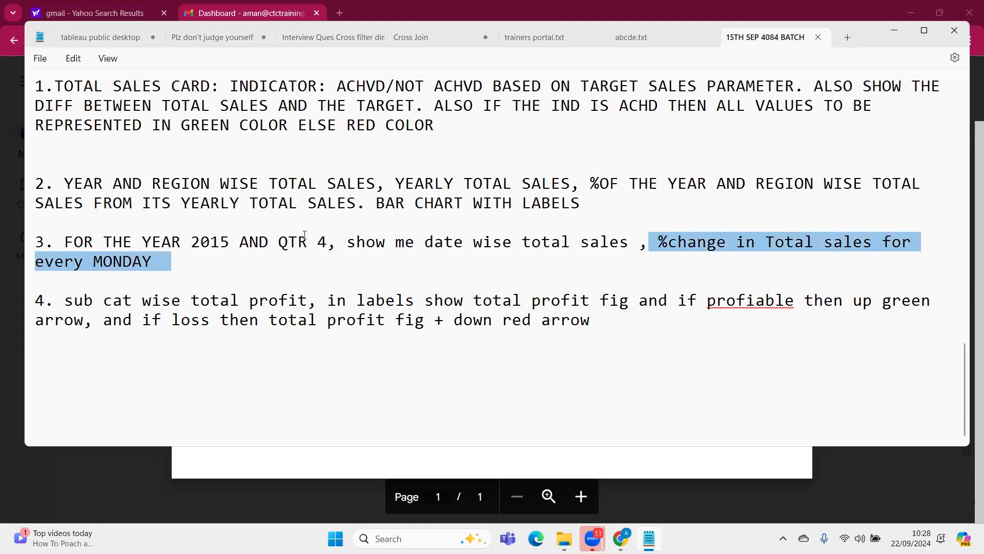
left_click(222, 242)
left_click(308, 241)
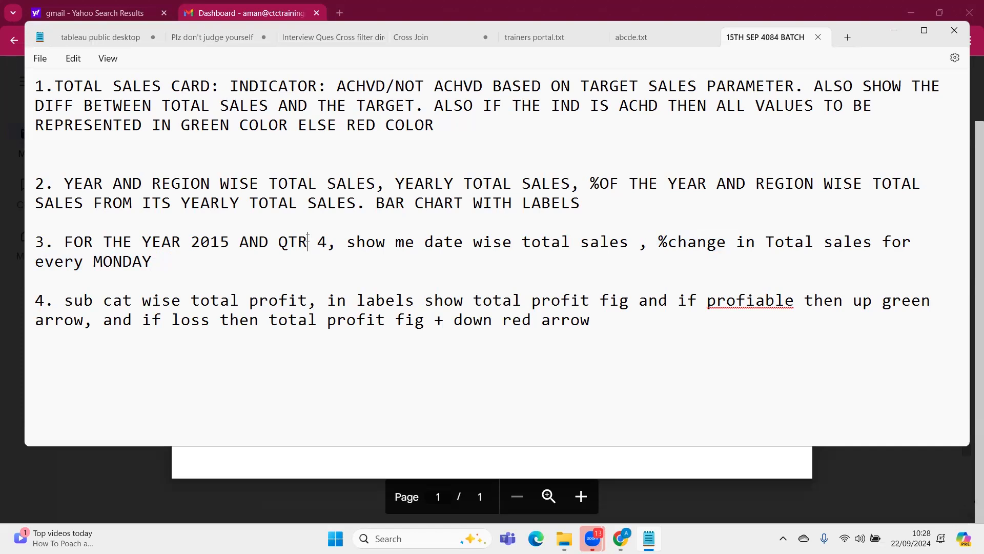
Return to the dashboard PDF and examine the October month and day entries in the Monday sales table by highlighting them
left_click(641, 478)
double_click(301, 290)
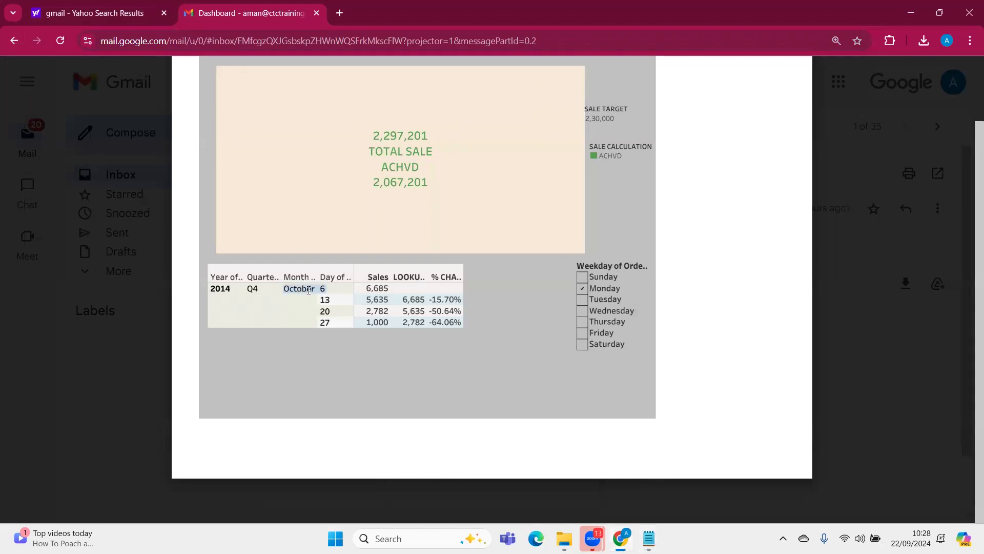
left_click_drag(330, 290, 339, 330)
left_click_drag(305, 288, 334, 301)
left_click(334, 291)
Close the PDF preview and return to the inbox list
key("Escape")
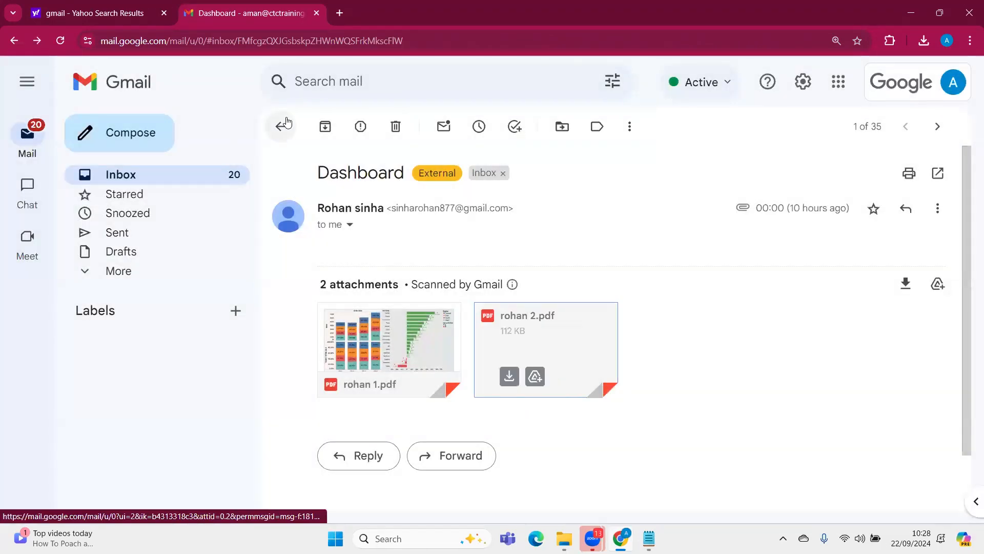
left_click(282, 126)
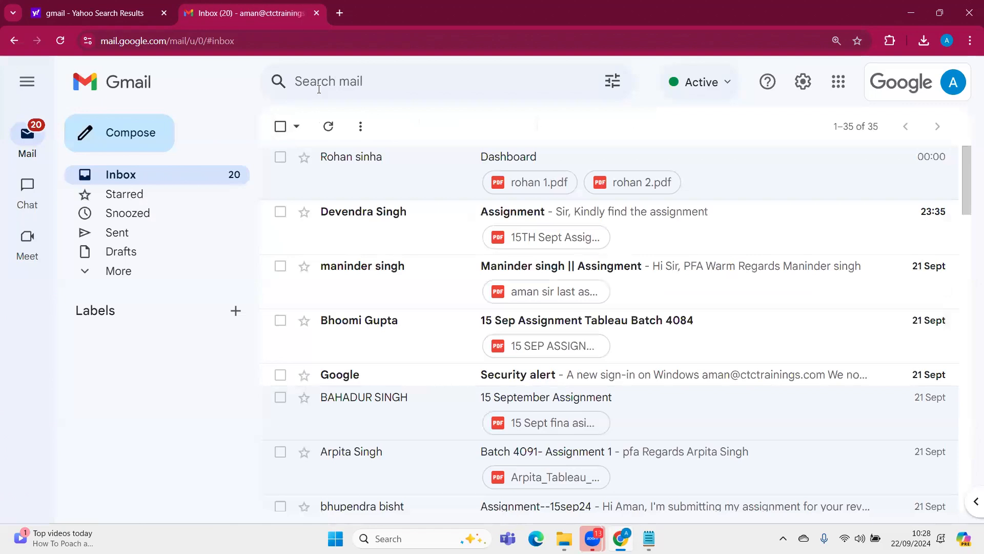
left_click(367, 86)
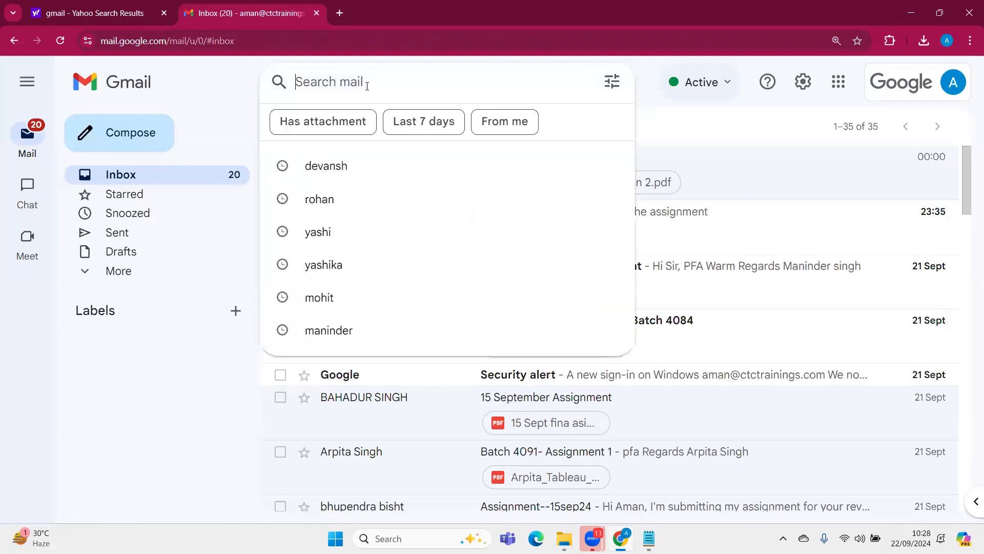
left_click(186, 420)
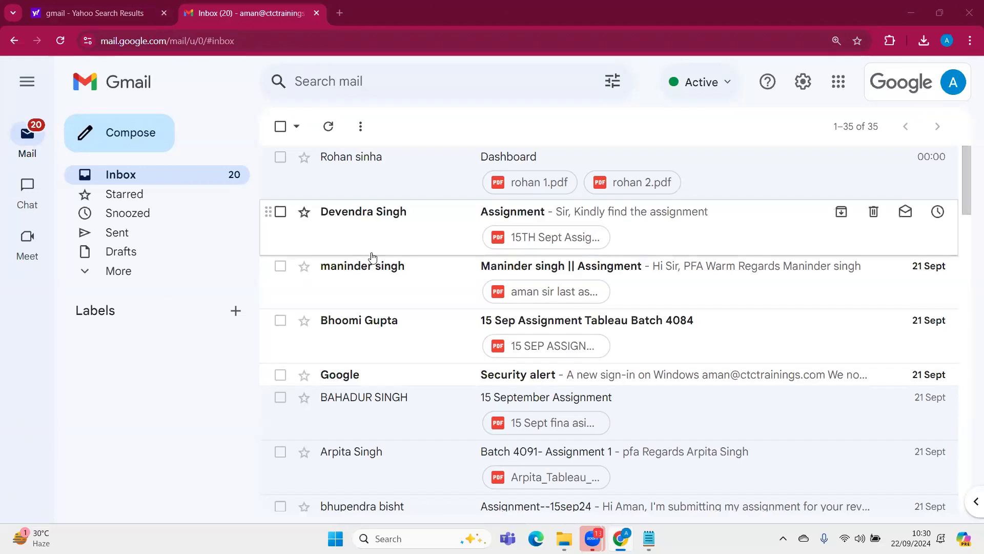
Find the superstore dashboard email of 19 Sept in the inbox and open its class 7 DASHBOARD PDF attachment
scroll(369, 260, "down", 5)
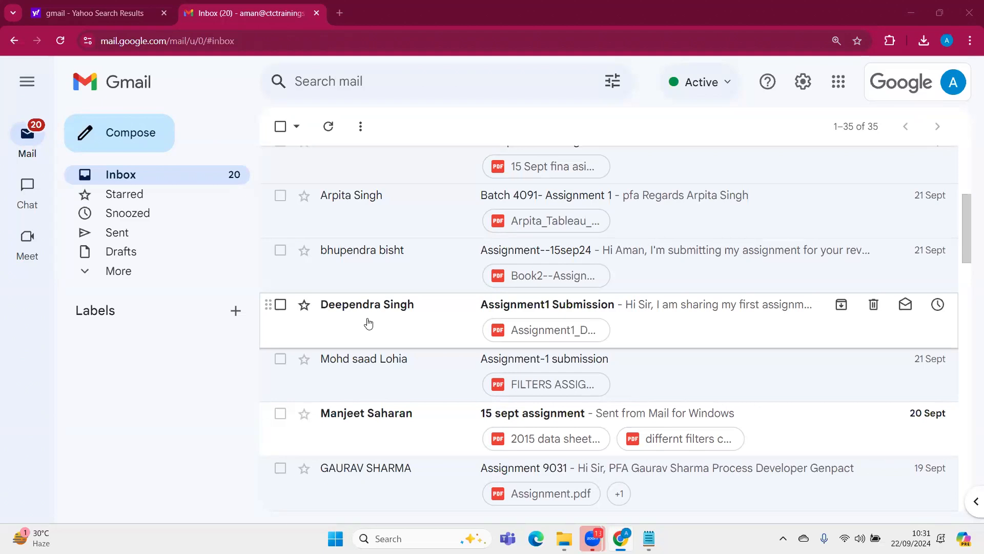
scroll(368, 322, "up", 5)
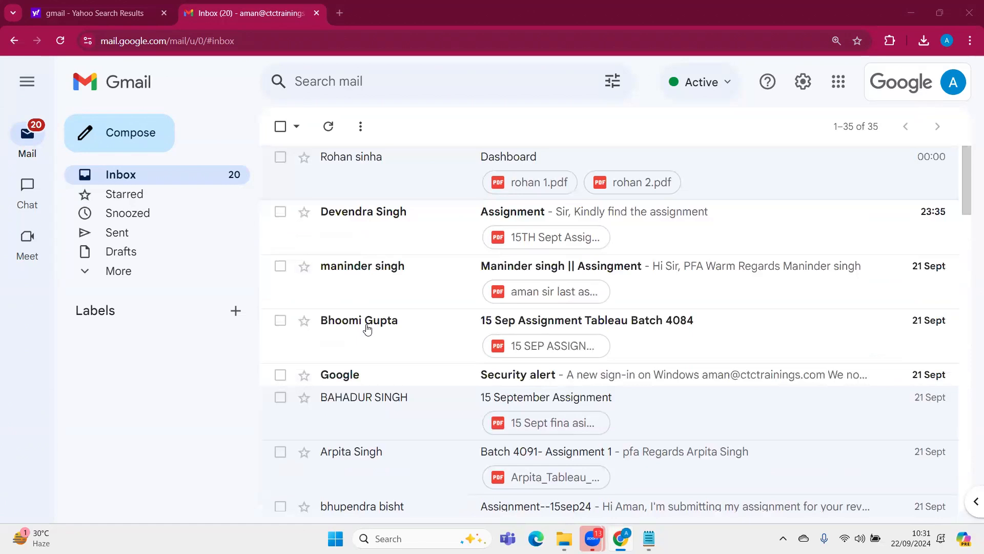
scroll(368, 328, "down", 12)
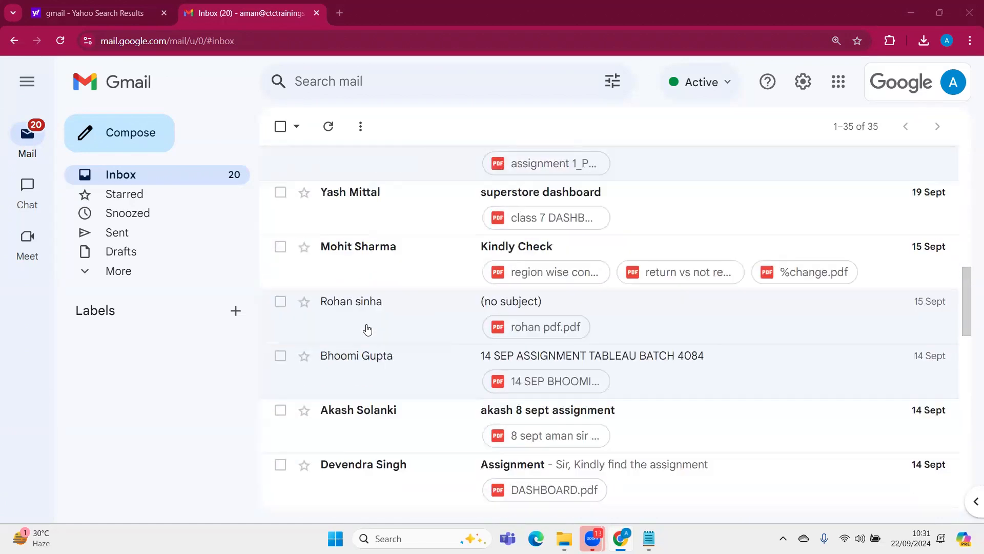
left_click(369, 214)
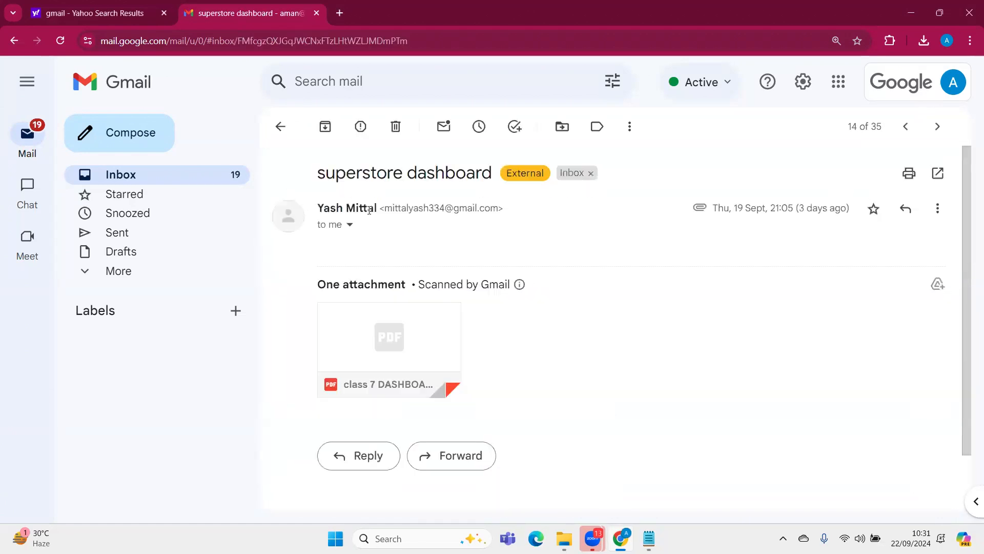
left_click(392, 329)
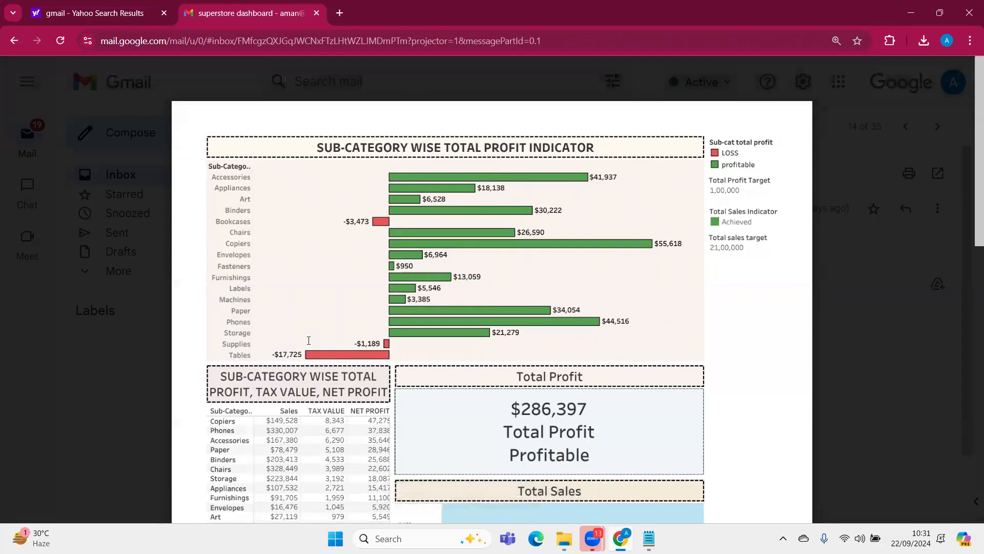
Examine the PDF's first page, covering the sub-category profit chart, tax value table and total profit card, and highlight the Total Sales label
scroll(309, 340, "down", 10)
scroll(311, 339, "up", 4)
scroll(311, 339, "up", 4)
scroll(310, 339, "up", 3)
scroll(303, 374, "down", 3)
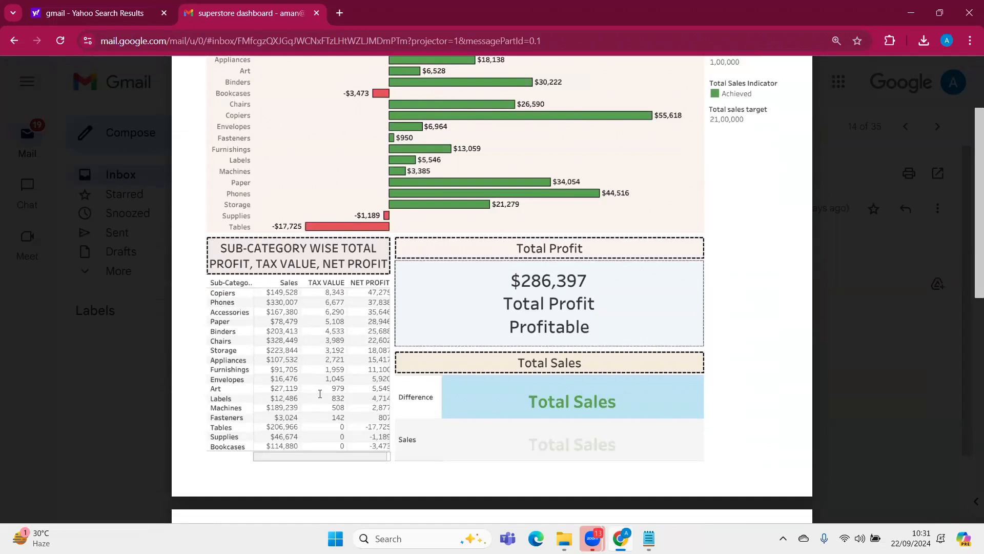
scroll(418, 366, "down", 2)
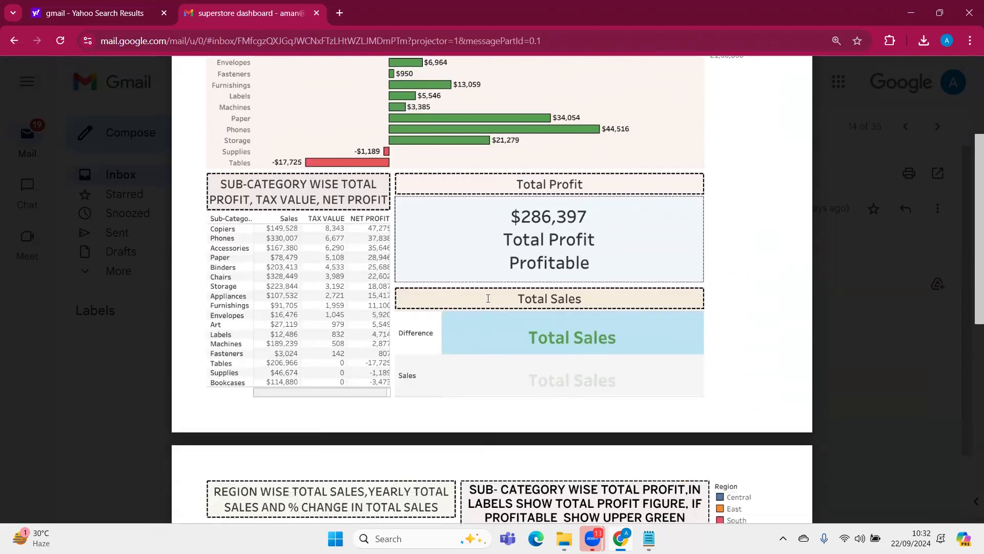
scroll(488, 298, "down", 3)
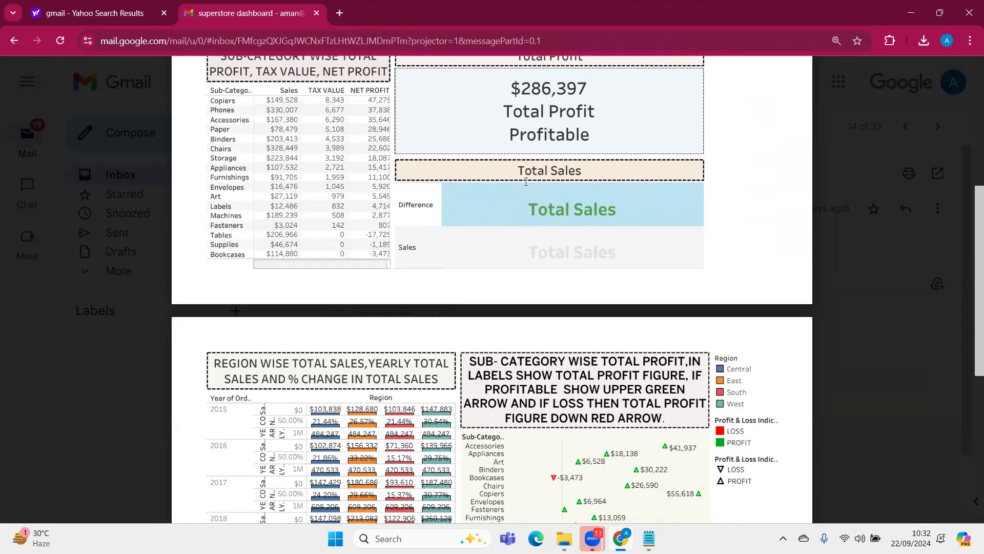
triple_click(533, 204)
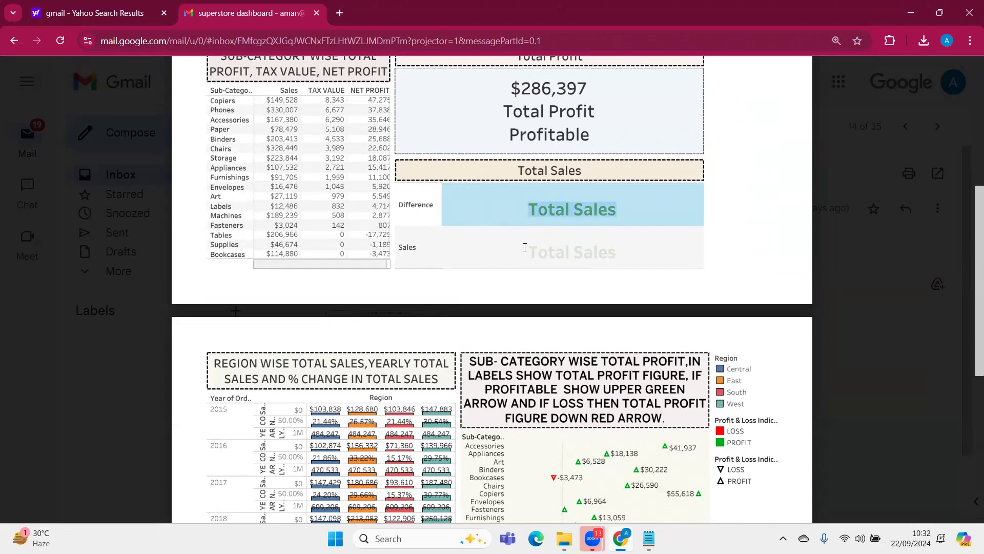
left_click(530, 209)
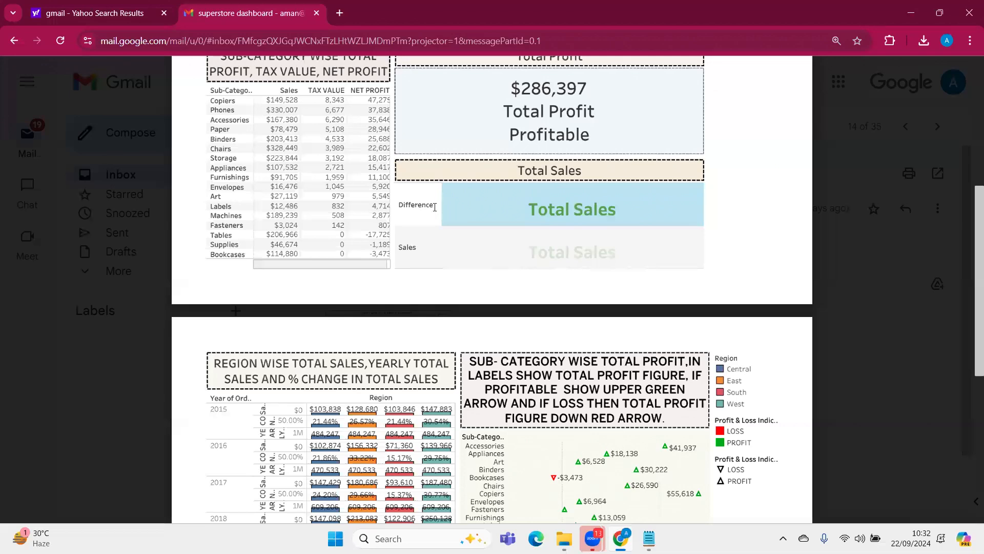
Examine the PDF's second page, covering the region sales chart, sub-category profit arrows, Monday sales table and regional % change table
scroll(514, 255, "down", 5)
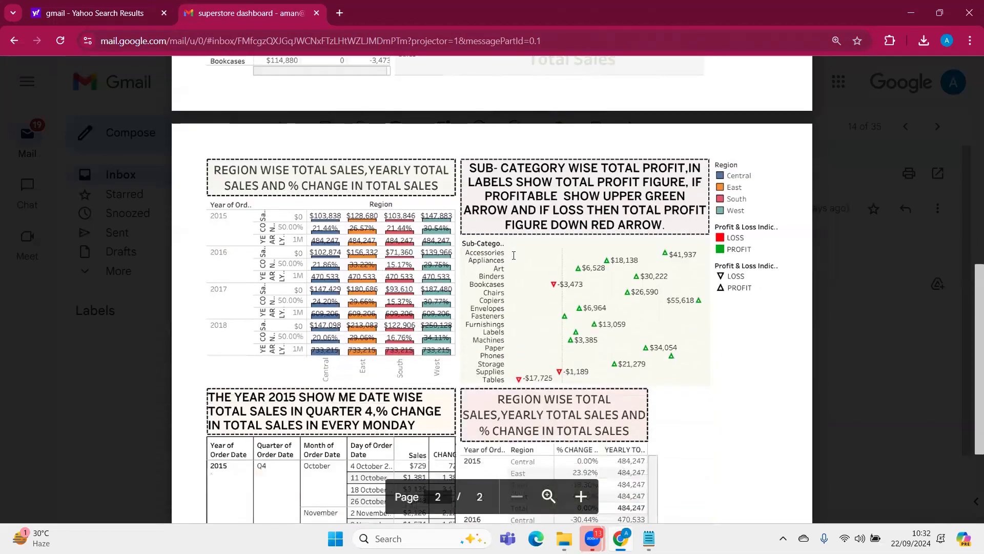
scroll(513, 255, "down", 2)
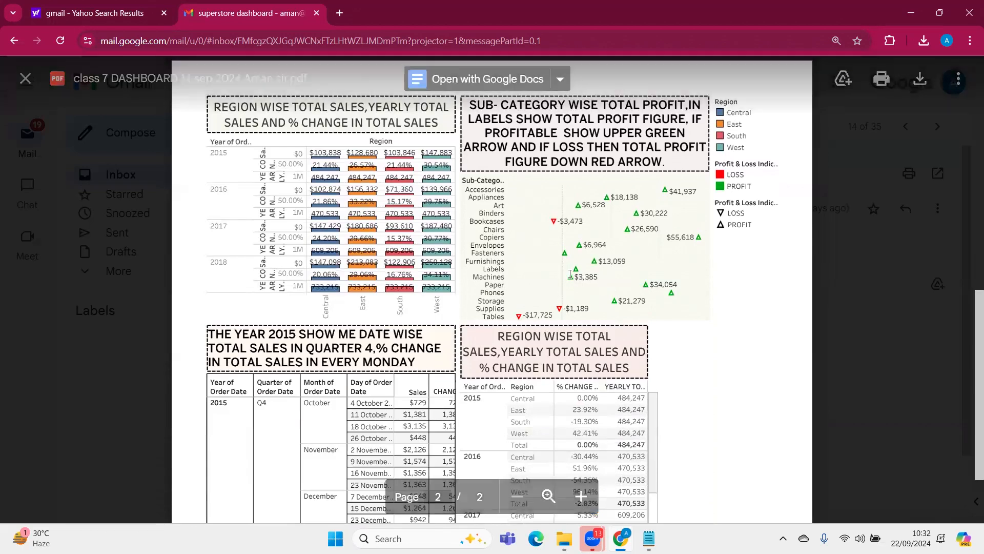
scroll(570, 273, "up", 2)
scroll(570, 273, "up", 8)
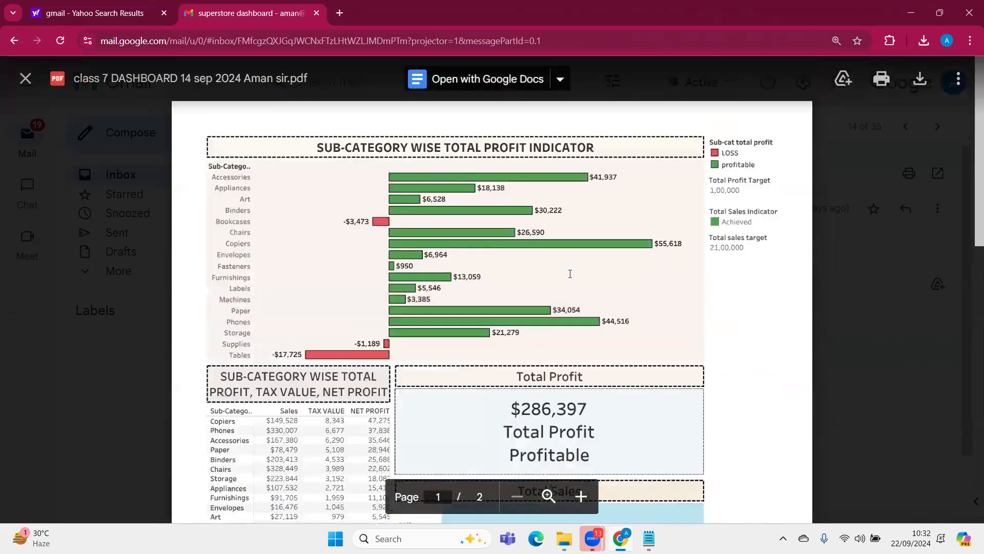
scroll(572, 275, "down", 7)
scroll(602, 364, "down", 3)
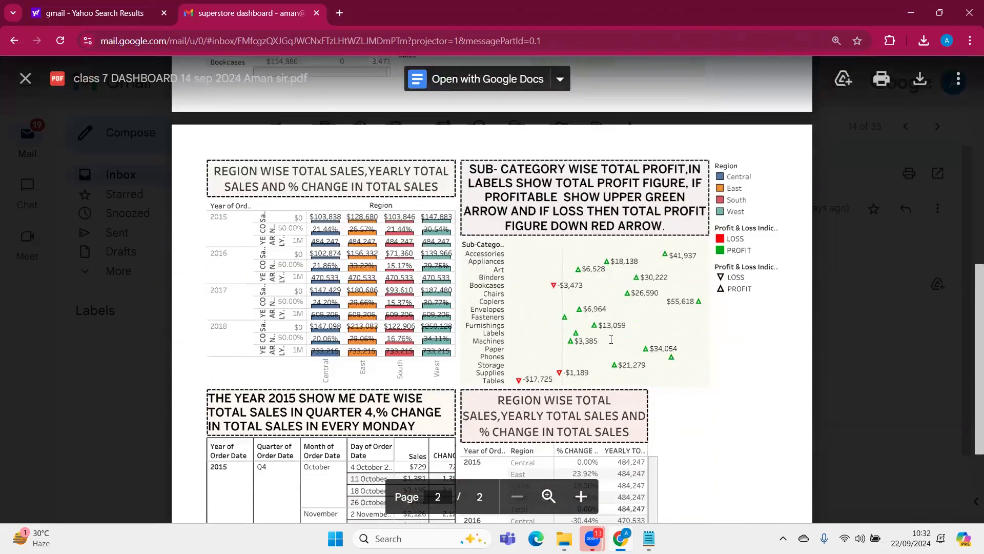
scroll(585, 352, "up", 8)
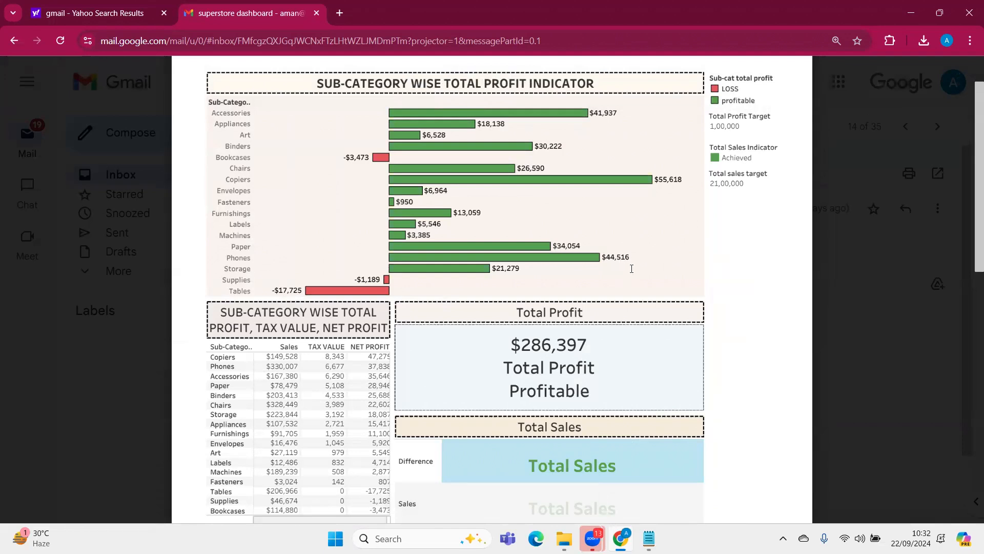
scroll(648, 381, "down", 9)
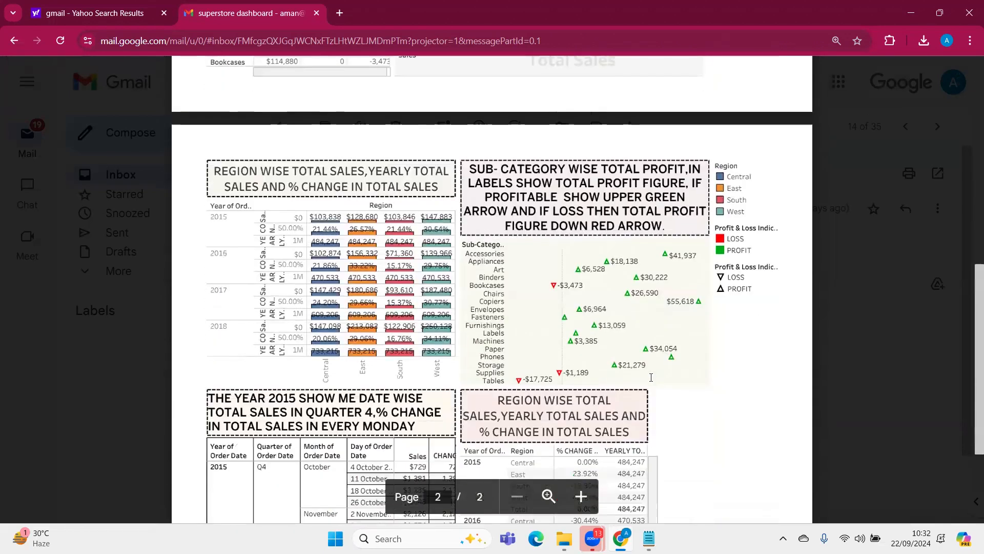
scroll(649, 377, "down", 3)
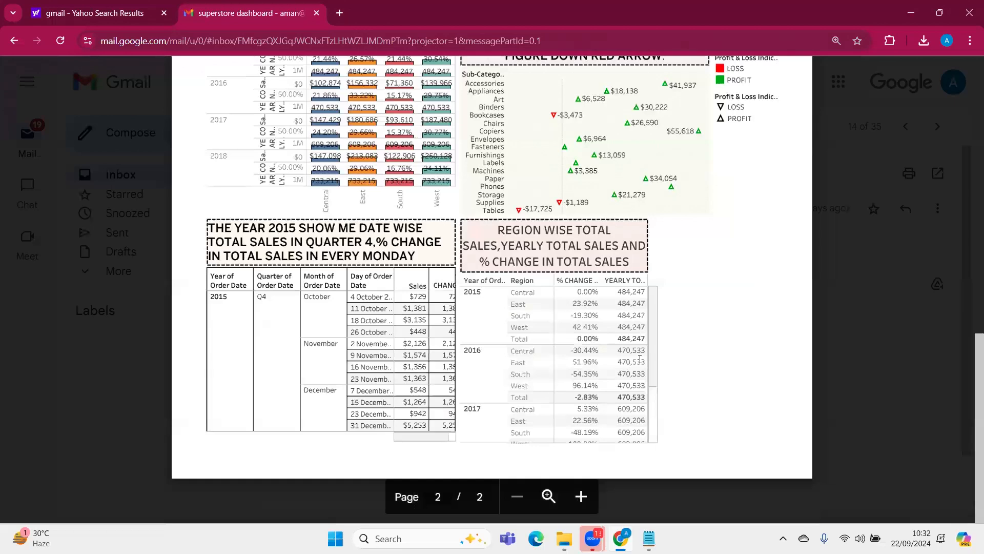
scroll(599, 359, "up", 4)
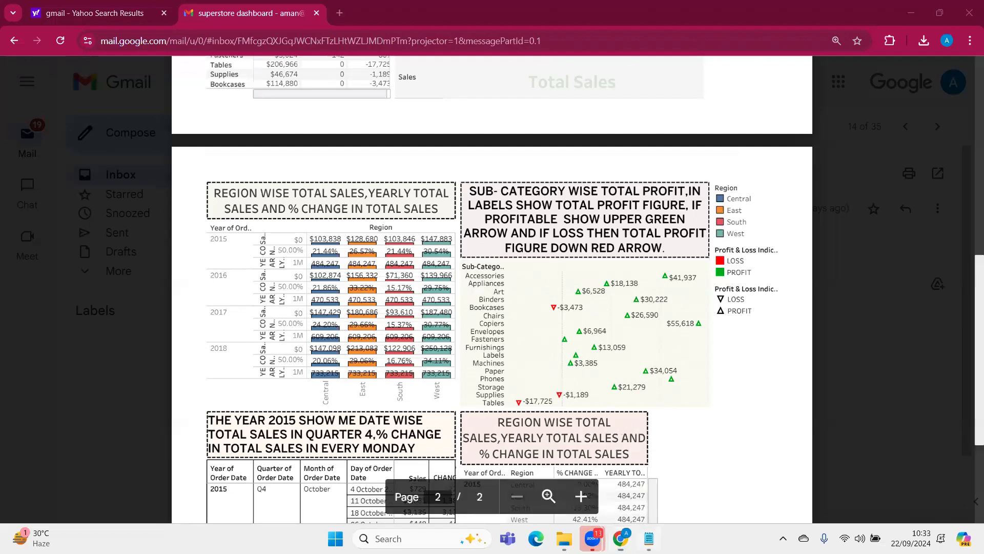
Check the Notepad brief, highlighting question 2's requirement for each year and region's percentage of yearly total sales, and return to the PDF
left_click(649, 538)
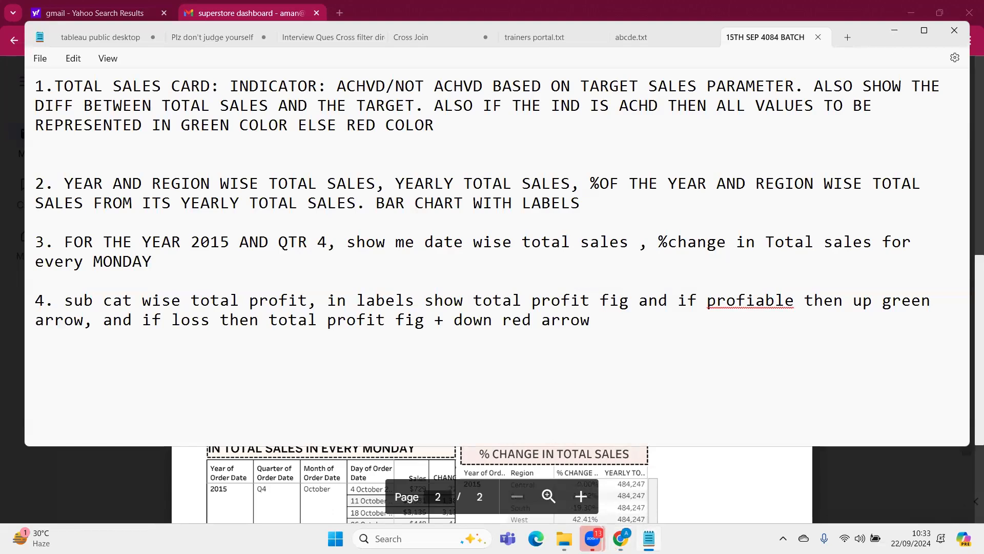
left_click(649, 539)
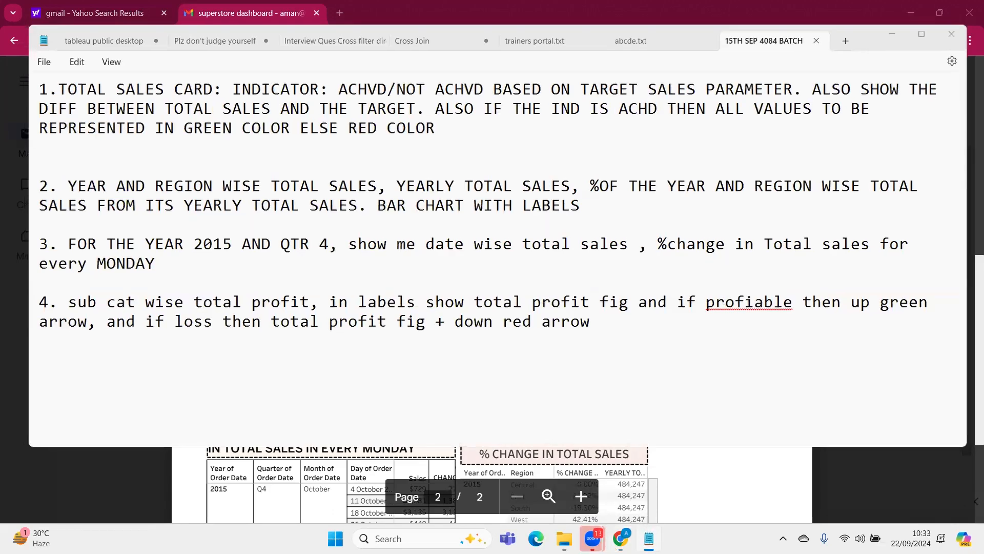
left_click(649, 538)
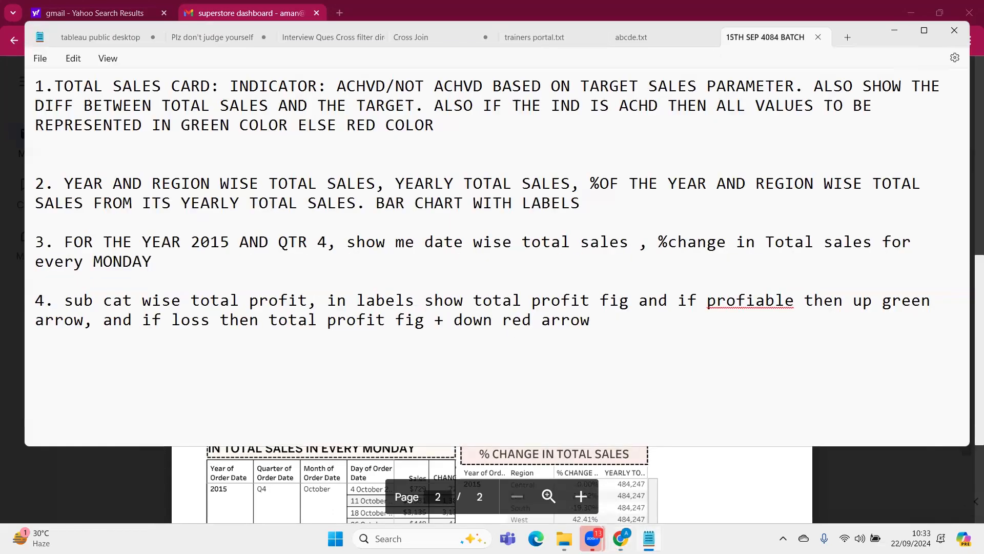
left_click(648, 538)
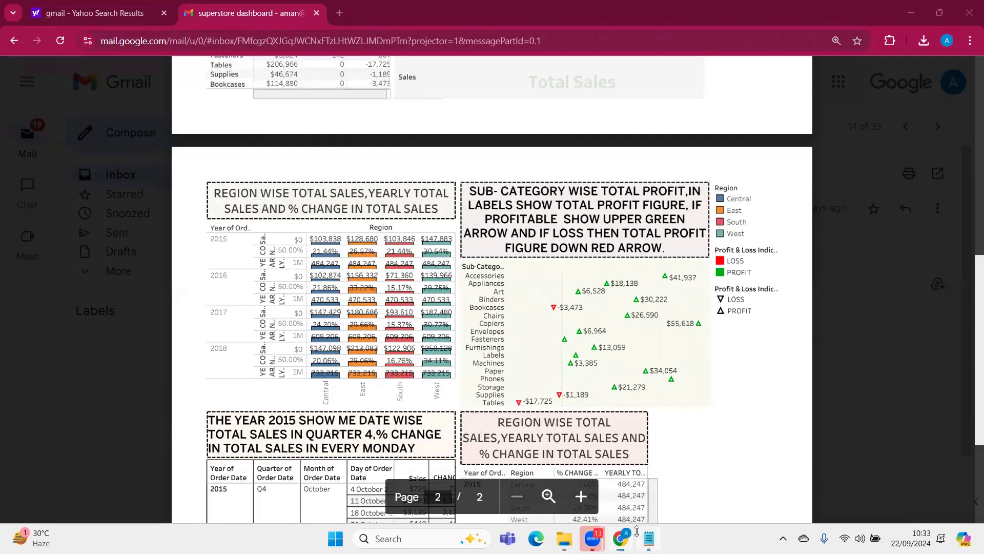
left_click(648, 538)
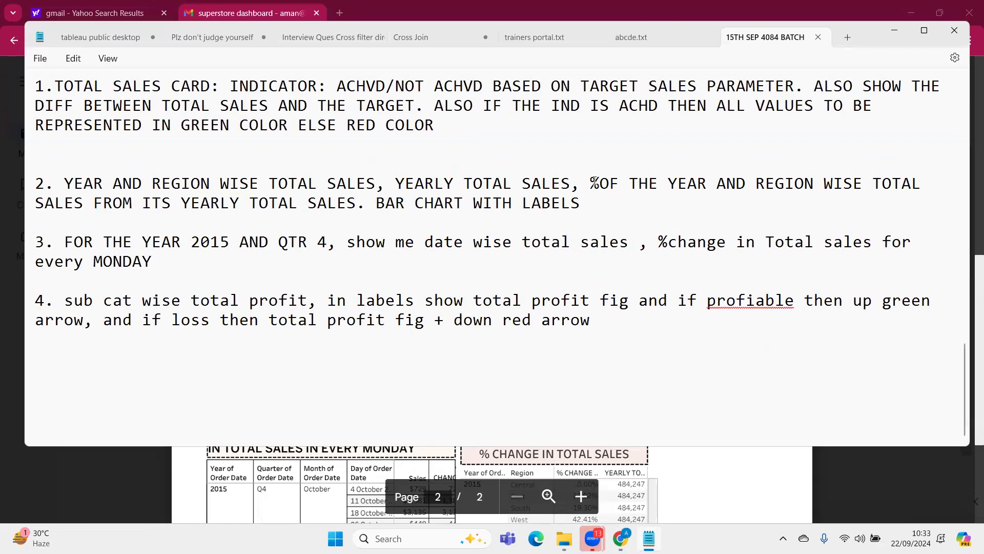
left_click_drag(590, 183, 591, 224)
left_click_drag(301, 224, 351, 208)
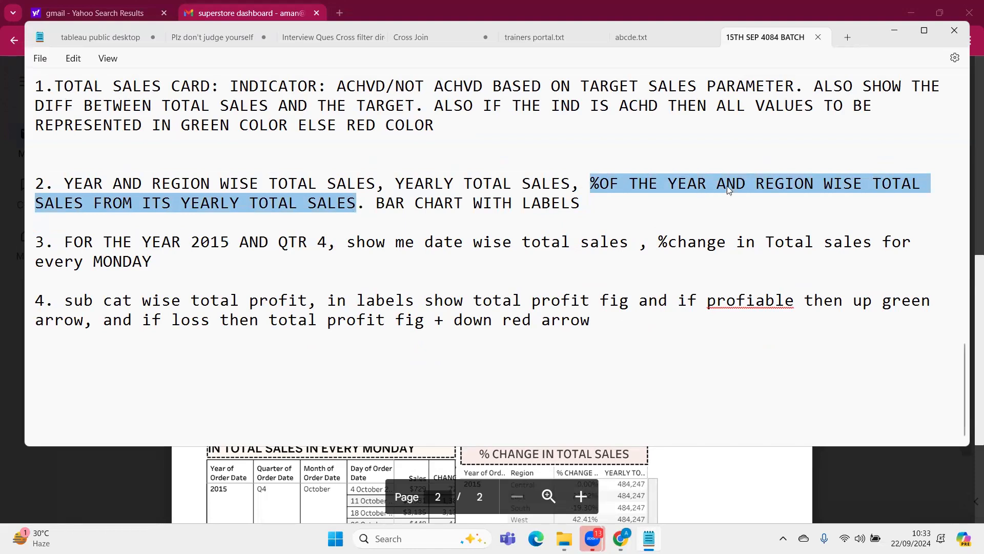
left_click(898, 30)
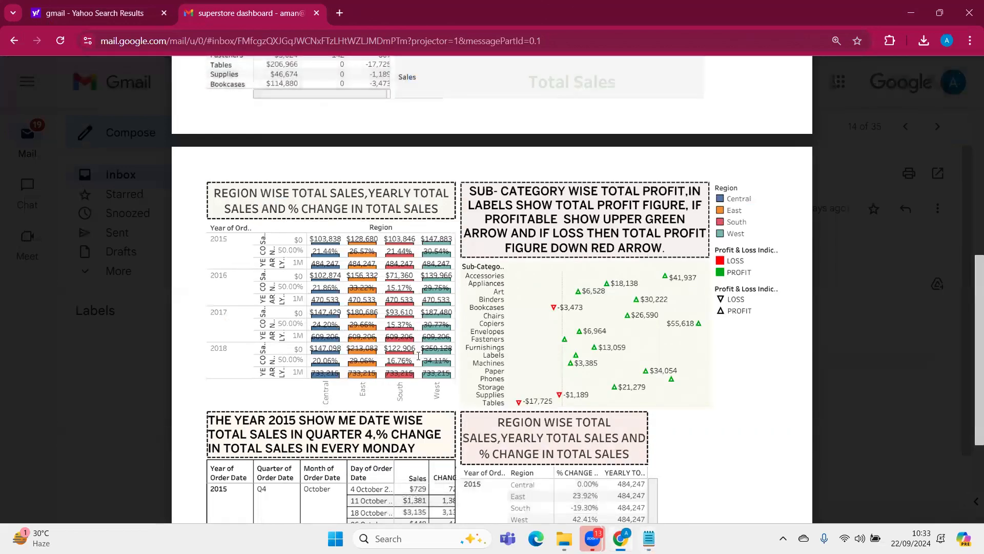
Examine the Monday sales table's change column by highlighting its values, and check it against question 3 in the Notepad brief
scroll(418, 355, "down", 3)
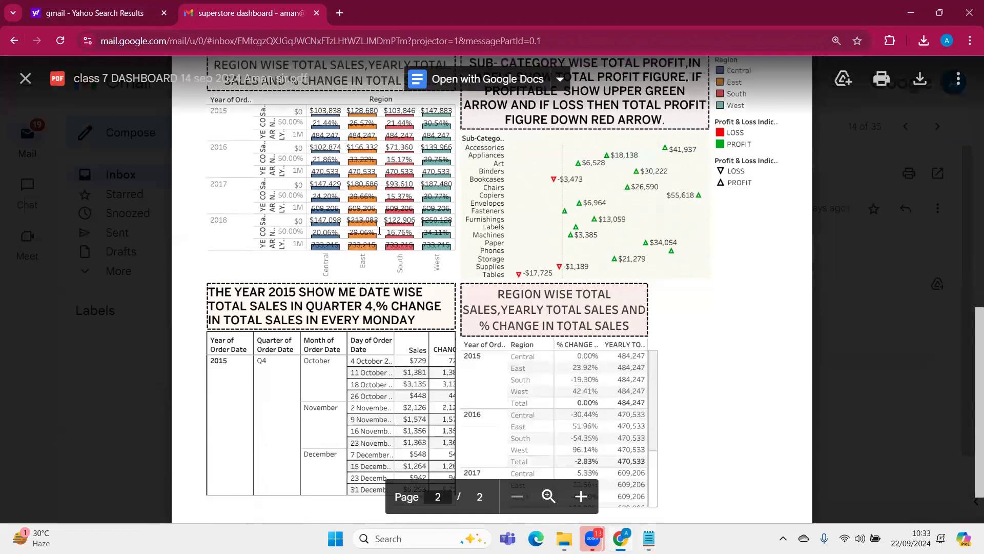
scroll(386, 235, "down", 2)
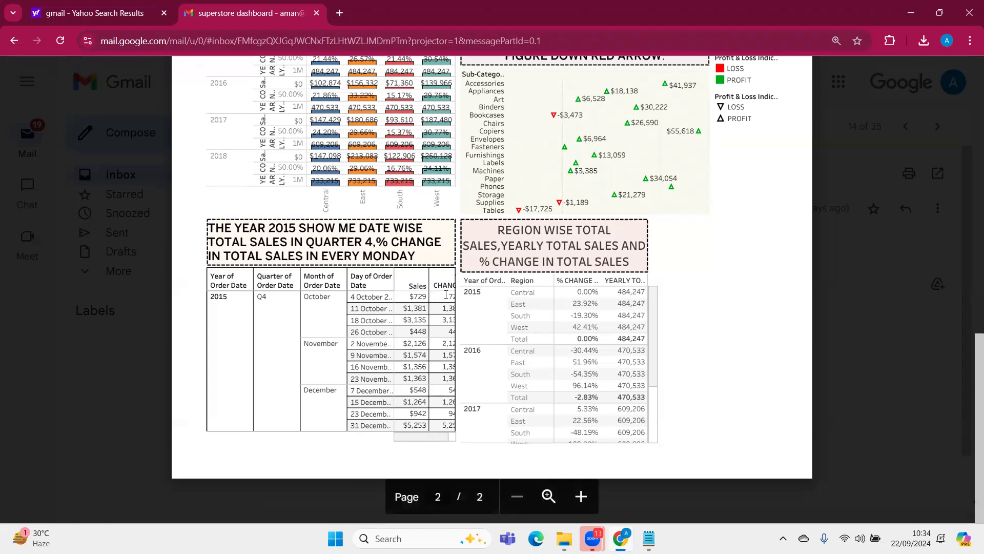
double_click(453, 295)
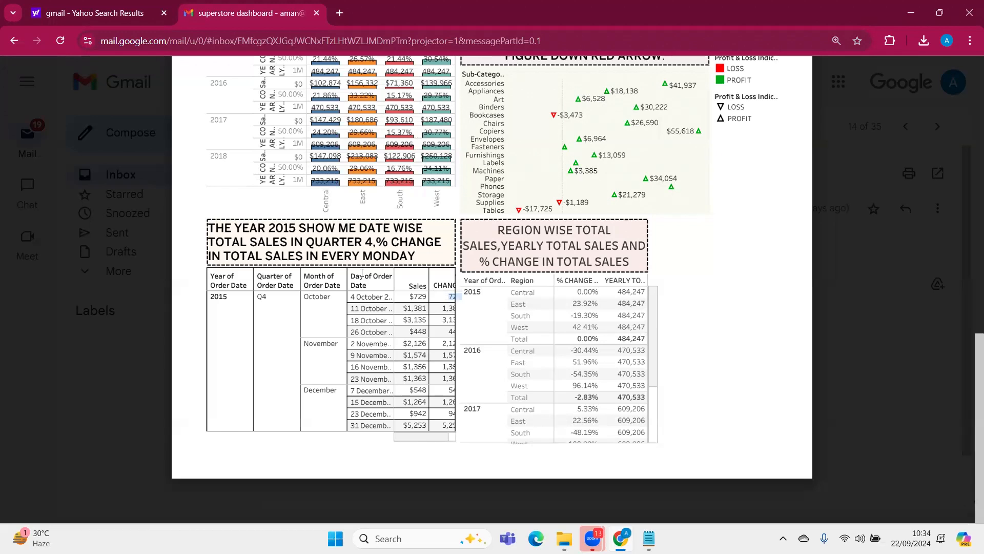
left_click_drag(445, 292, 452, 426)
left_click(441, 255)
left_click(649, 538)
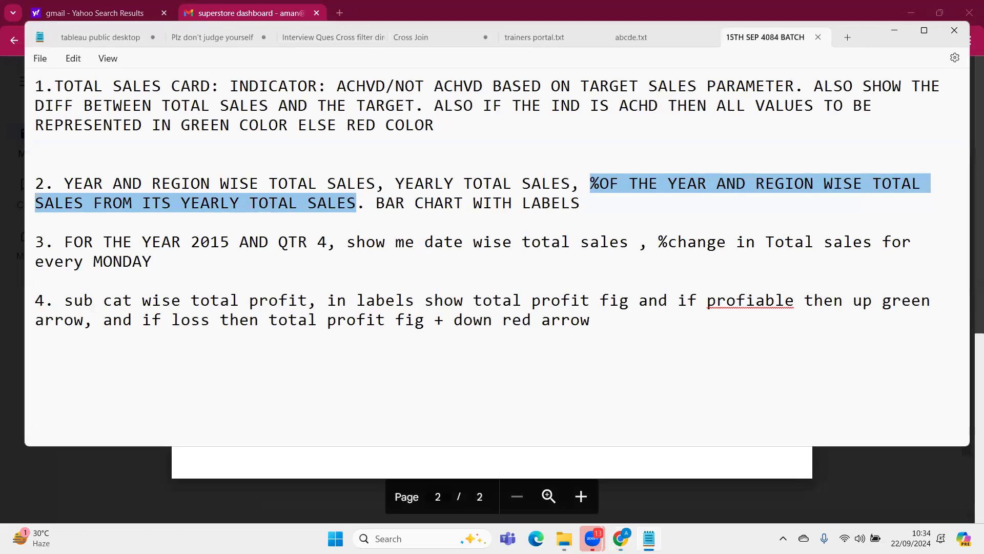
left_click(894, 30)
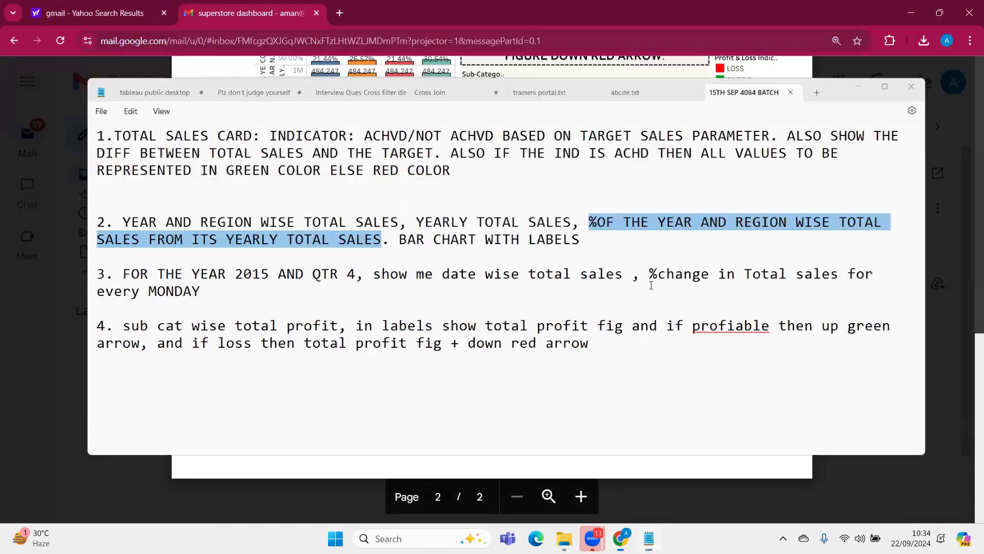
Look over both pages of the class 7 DASHBOARD PDF once more, ending at the second page's sales tables
scroll(612, 263, "up", 3)
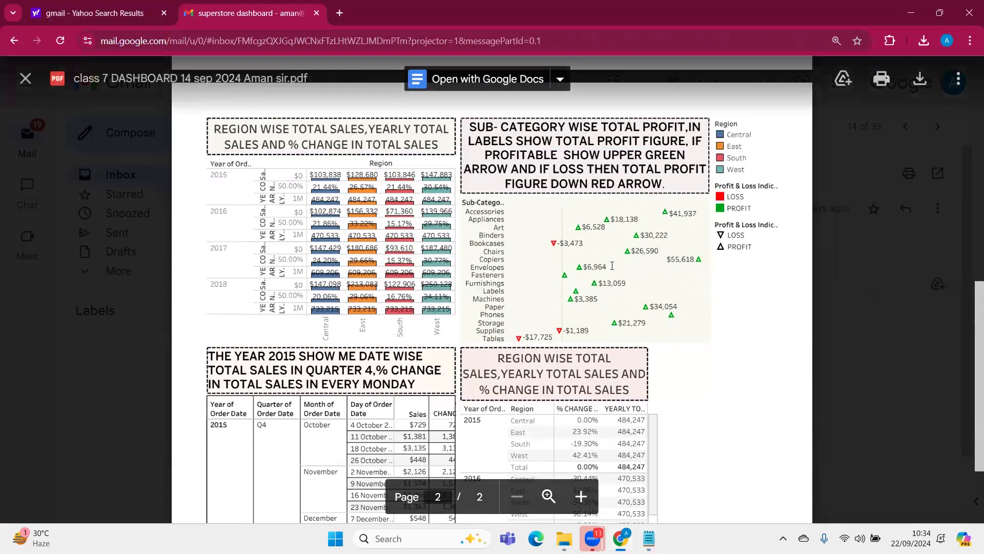
scroll(612, 264, "up", 1)
scroll(615, 277, "down", 4)
scroll(616, 286, "up", 5)
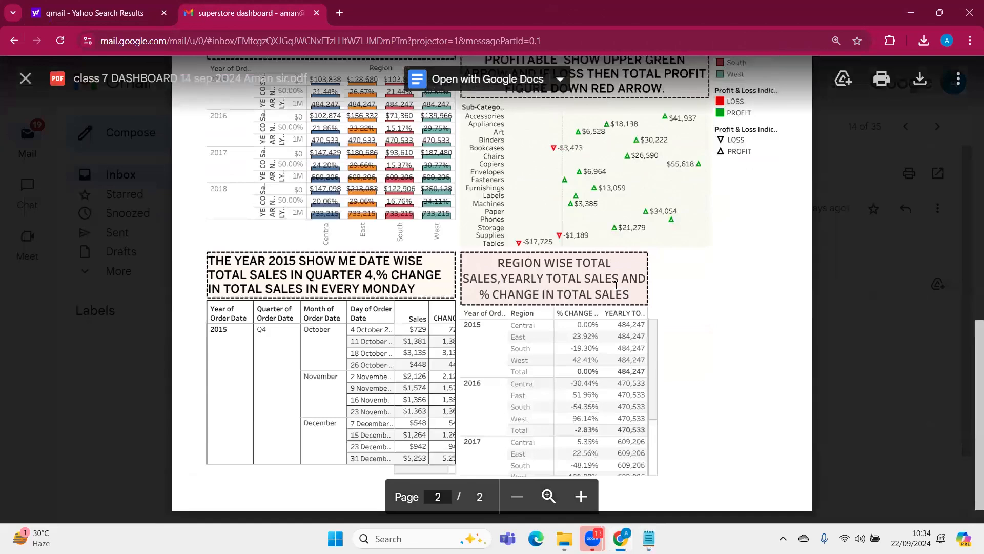
scroll(606, 306, "down", 5)
scroll(606, 306, "up", 10)
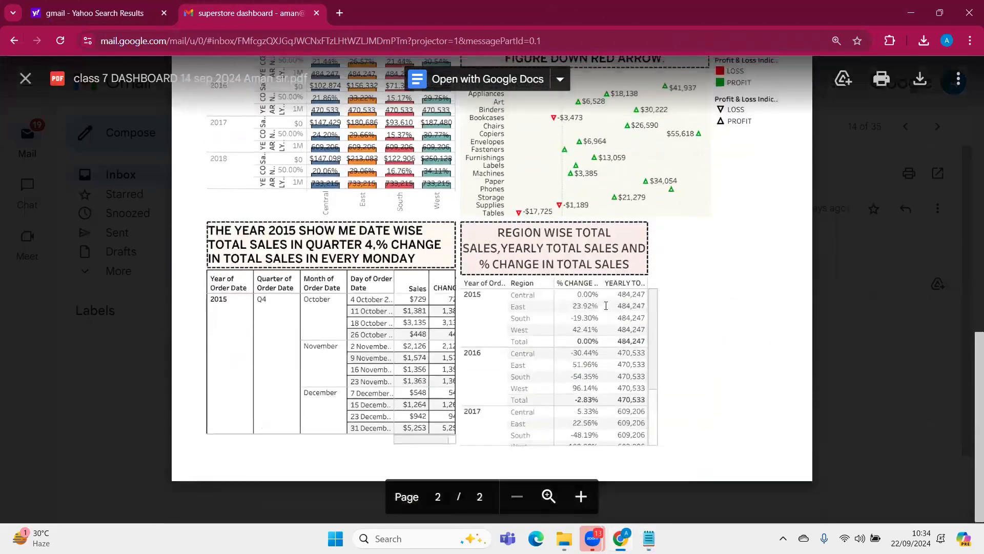
scroll(604, 321, "down", 10)
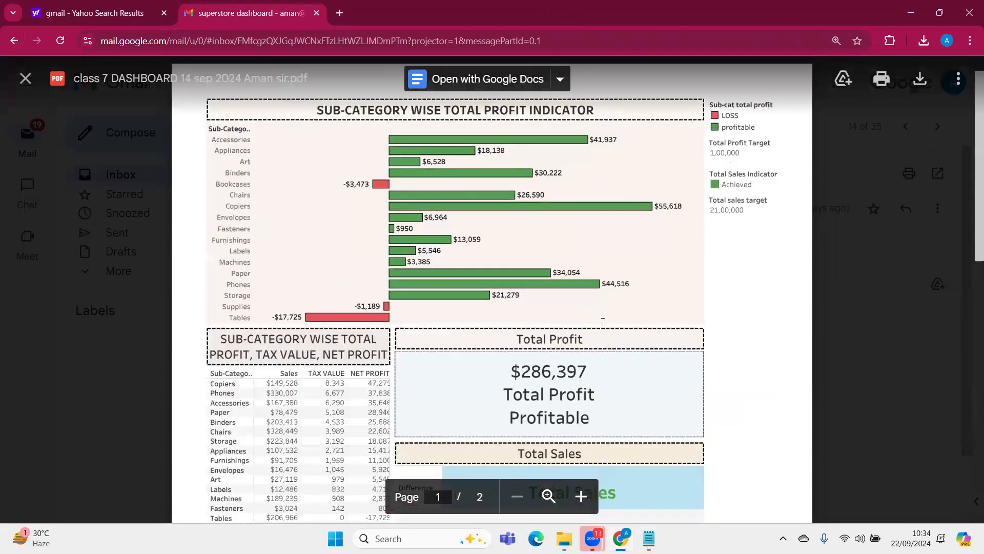
scroll(582, 88, "down", 2)
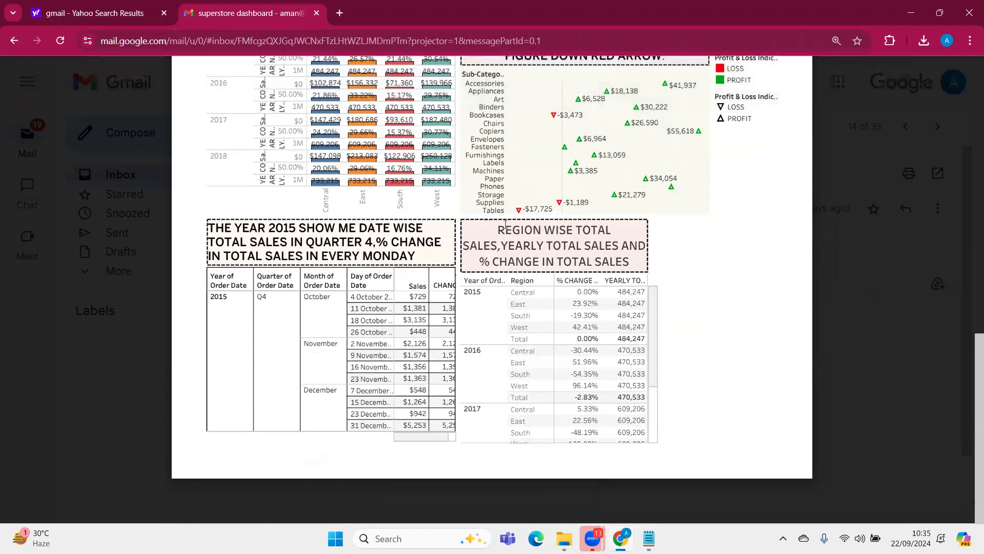
Return to the inbox list and open the PDF attached to the email "15 Sep Assignment Tableau Batch 4084"
left_click(25, 78)
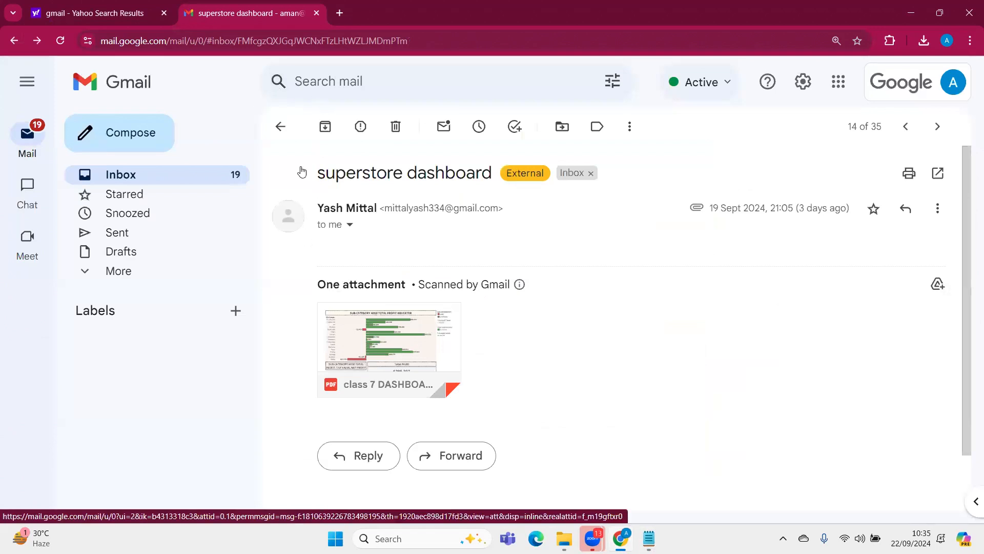
left_click(180, 173)
scroll(343, 380, "up", 10)
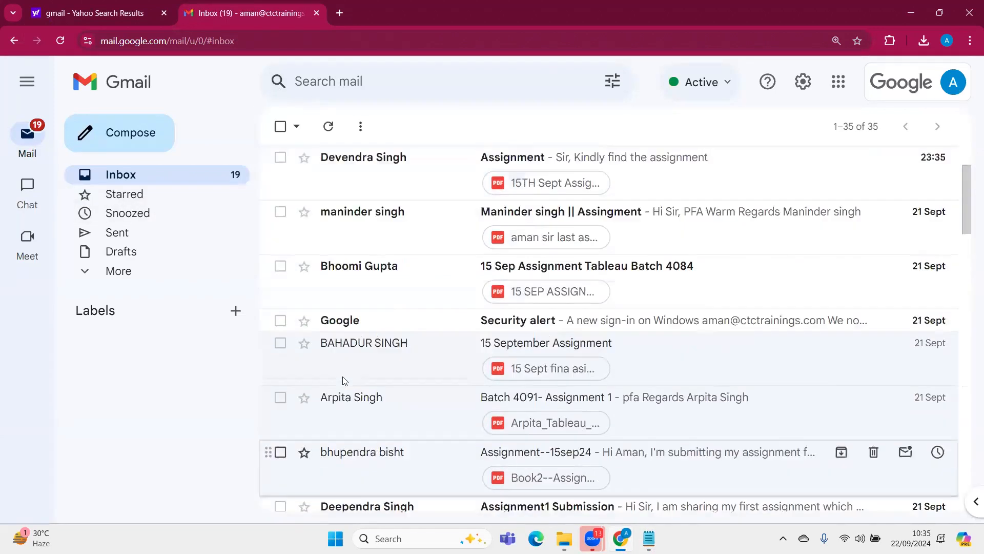
scroll(343, 380, "up", 1)
scroll(341, 412, "down", 5)
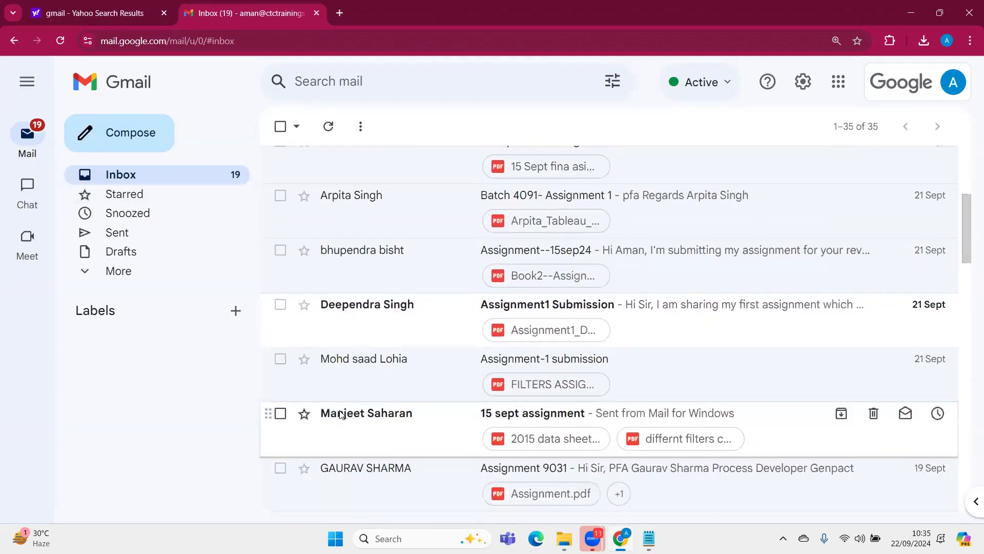
scroll(341, 414, "down", 15)
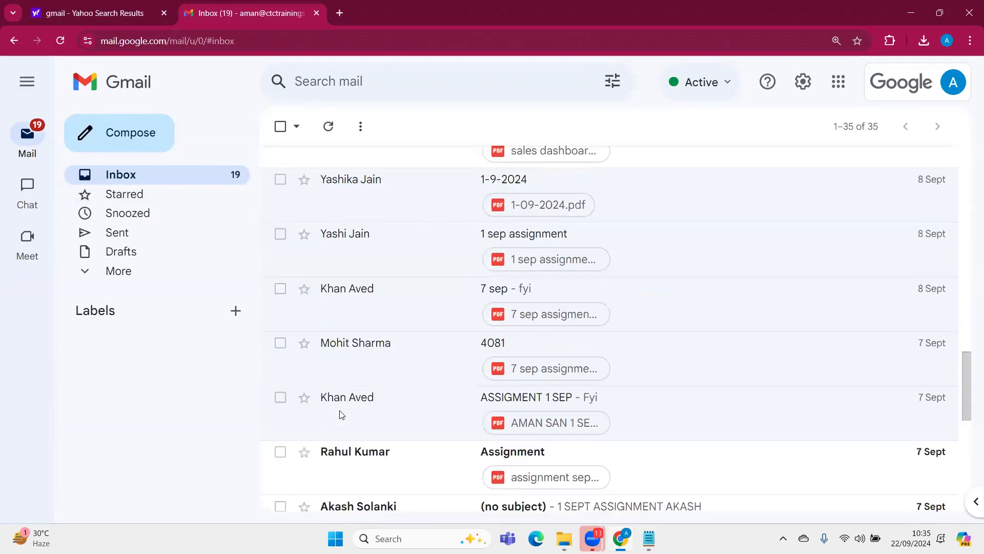
scroll(342, 405, "up", 14)
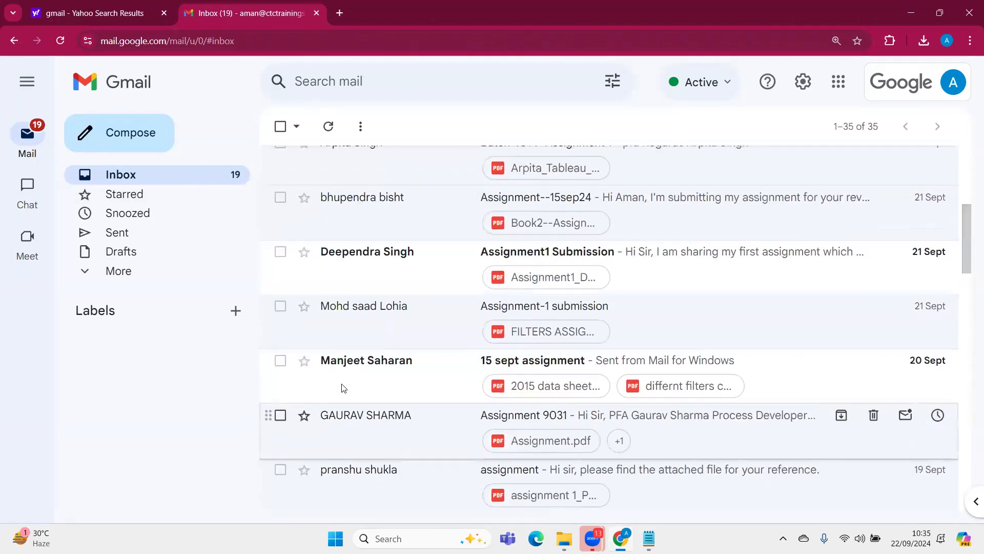
scroll(343, 387, "up", 6)
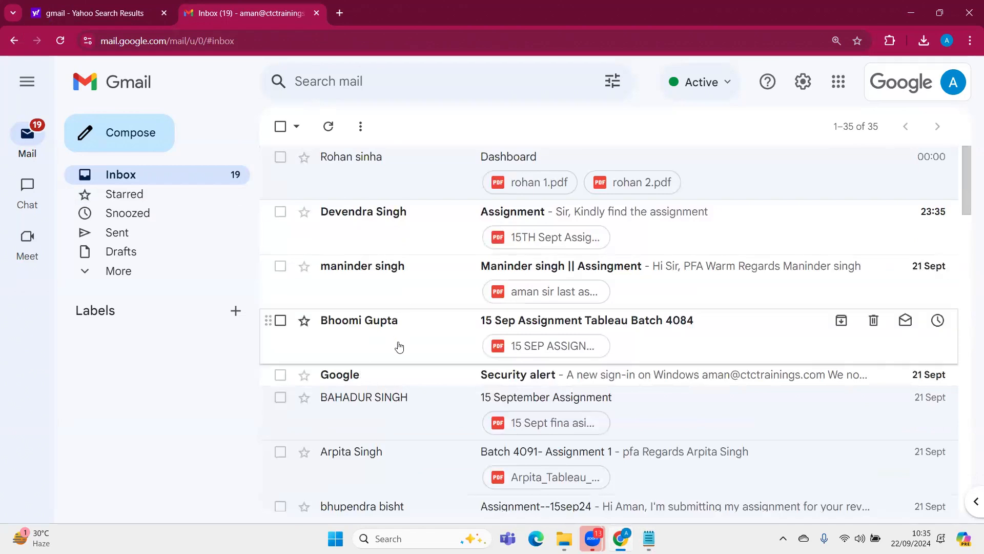
left_click(384, 356)
left_click(365, 351)
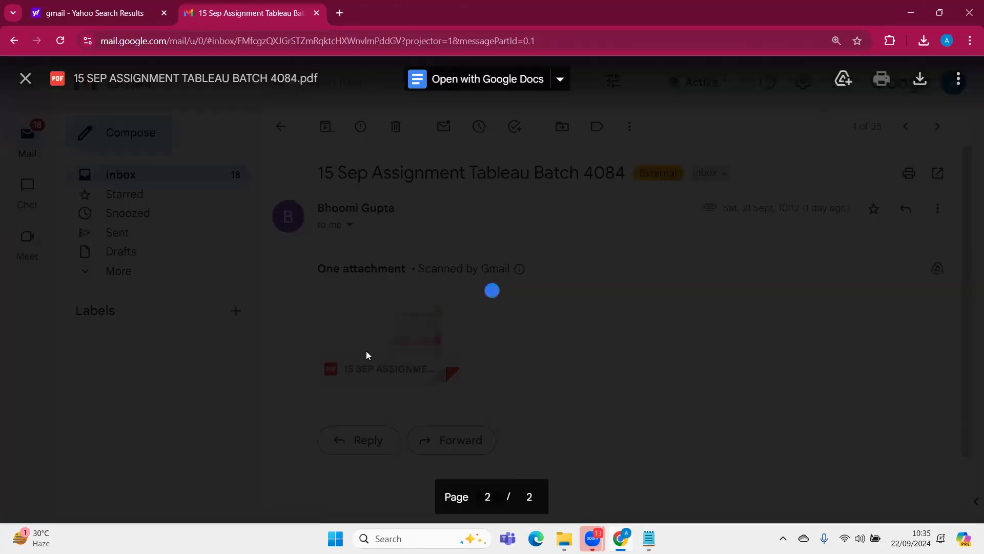
Examine the SALES CARD's total sales figure and target indicator, highlighting the word ACHIEVED
double_click(364, 246)
left_click(332, 283)
double_click(325, 283)
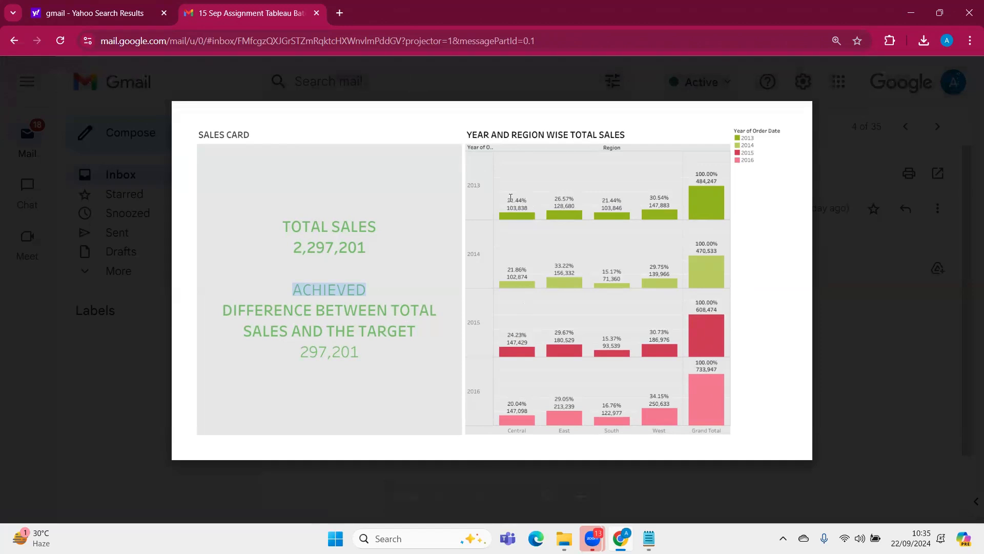
Switch to the Notepad brief and highlight all of question 2 on year and region wise total sales
left_click(648, 538)
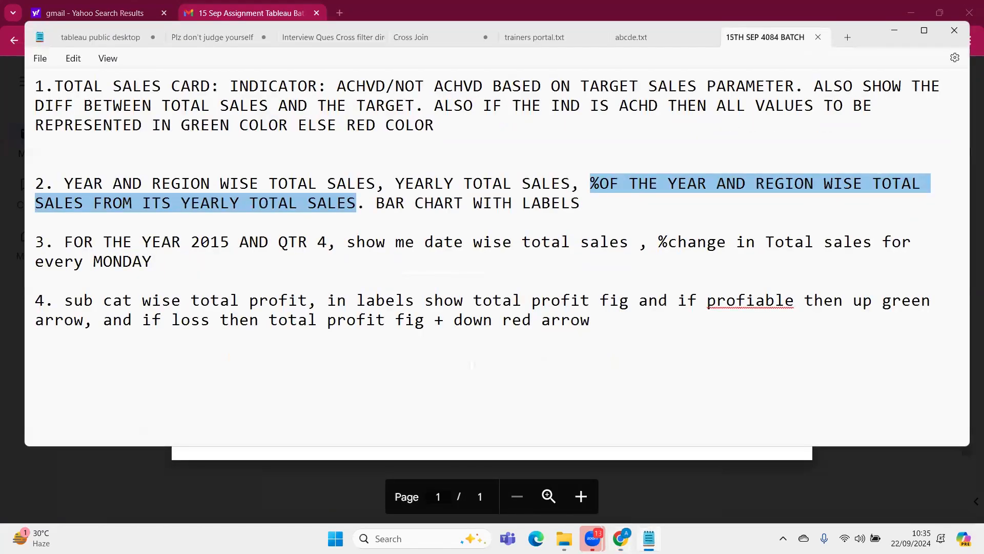
left_click_drag(595, 198, 24, 169)
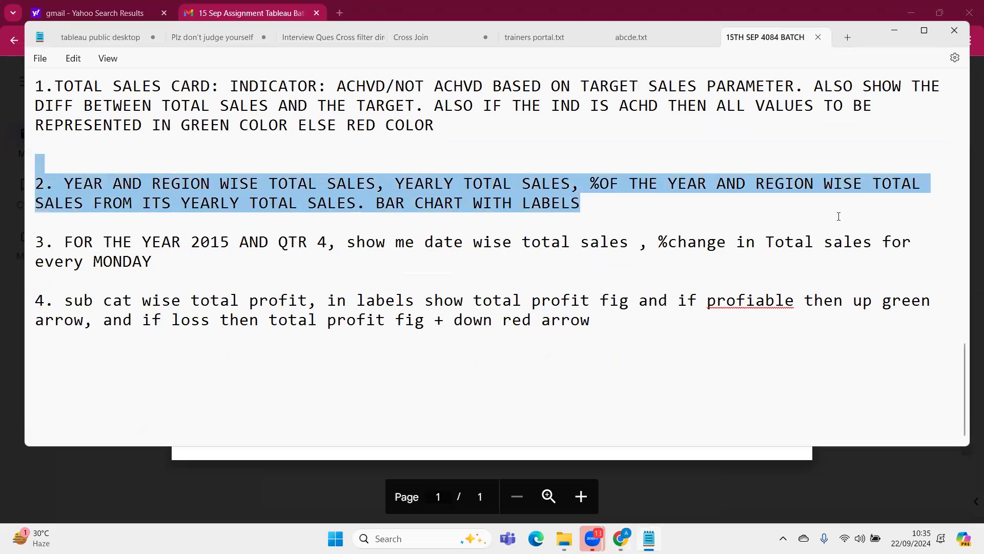
Compare the year and region wise sales chart with question 2 of the brief, highlight its 2013 labels, and close the PDF preview
left_click(895, 31)
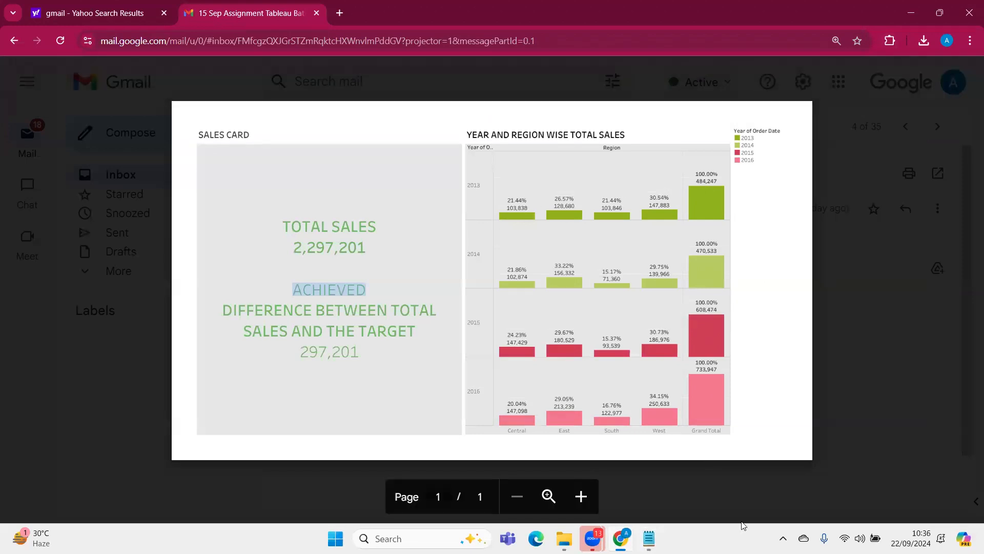
left_click(666, 461)
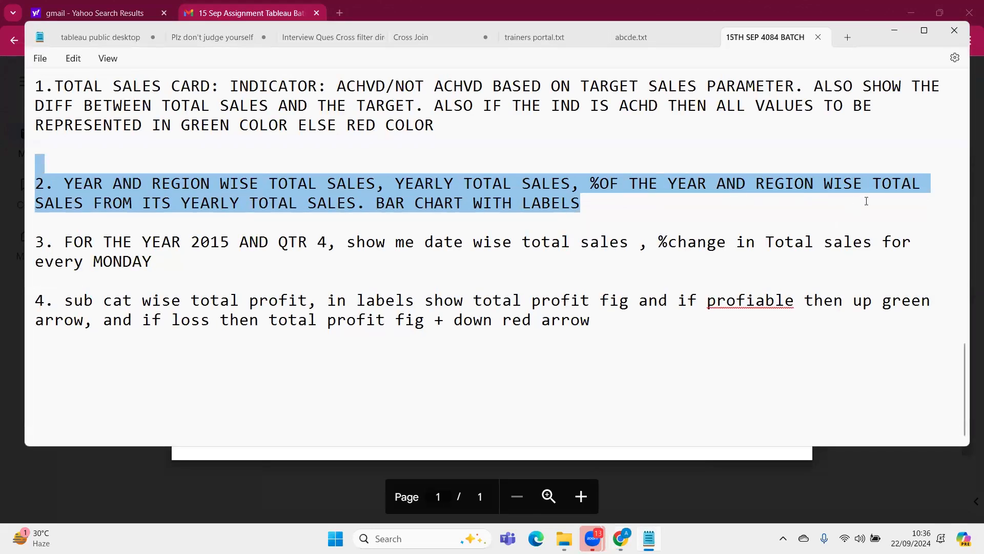
left_click(649, 538)
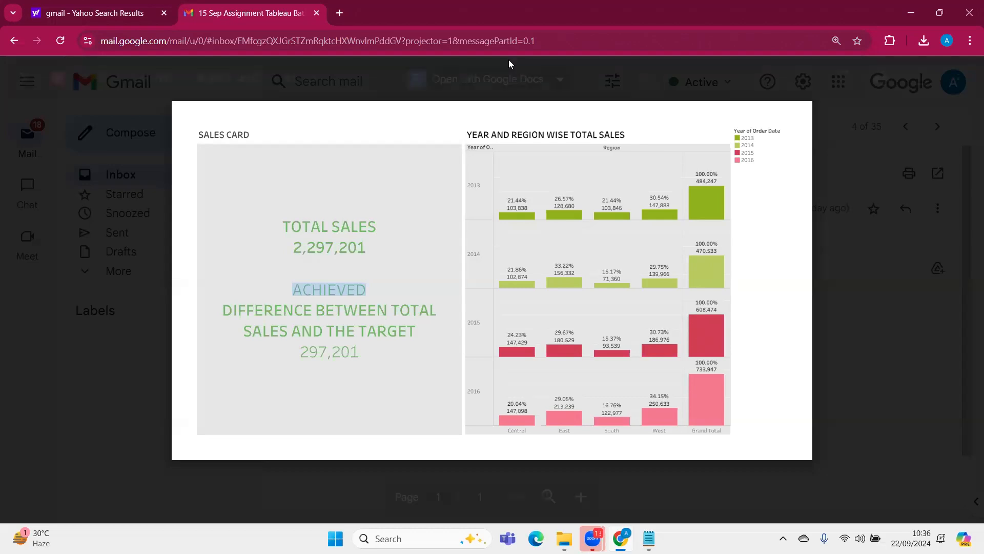
mouse_move(516, 226)
left_click_drag(507, 199, 714, 170)
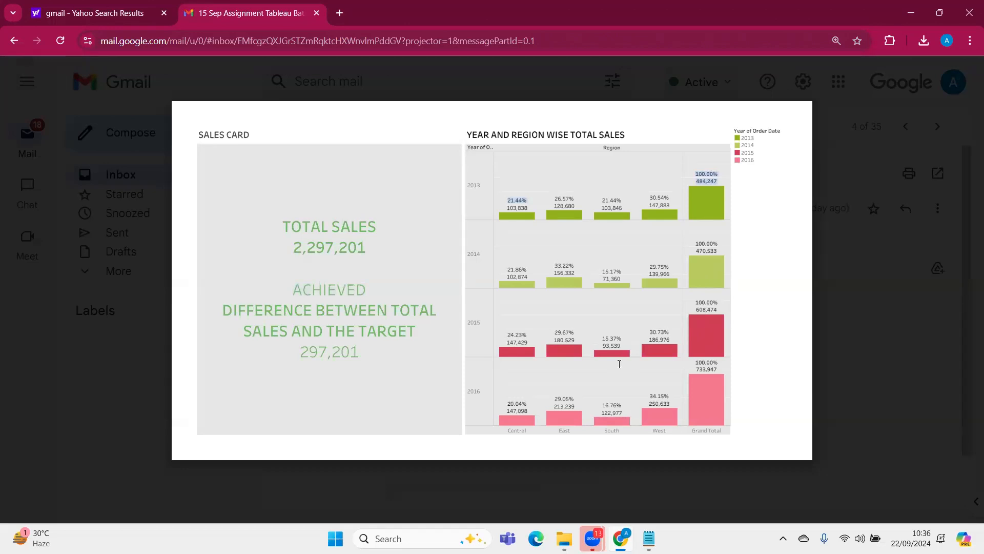
key("Escape")
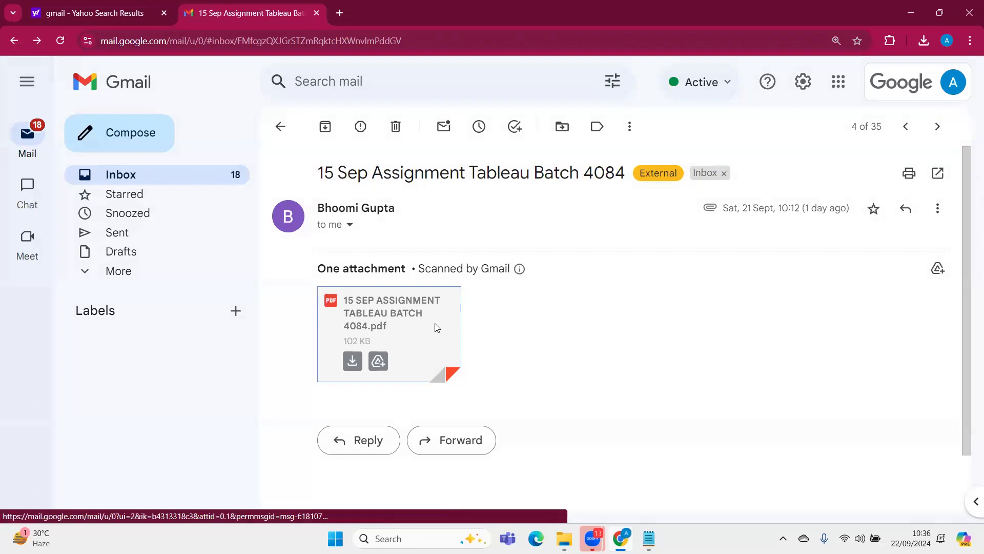
left_click(437, 327)
key("Escape")
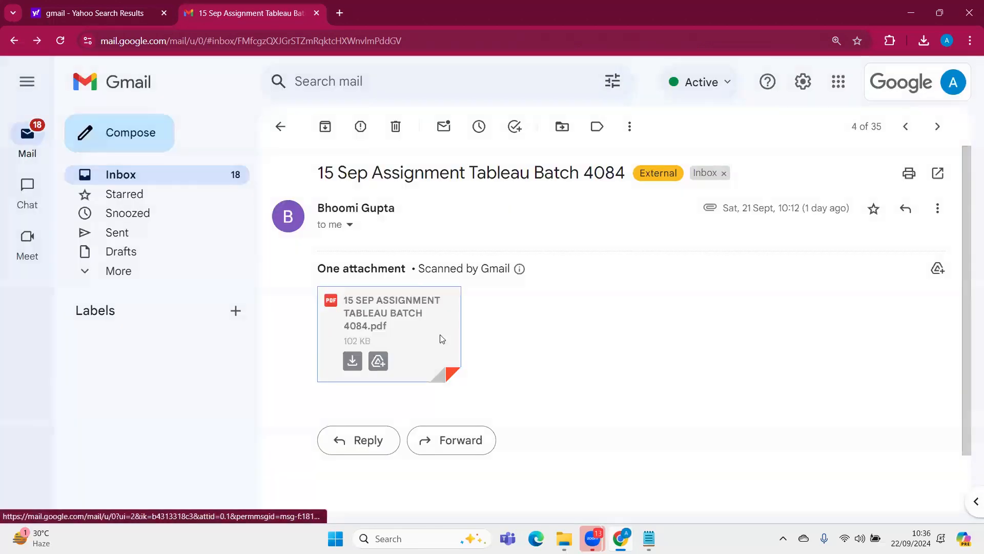
Switch to the Notepad brief and highlight question 3 on date wise total sales and %change for every Monday
left_click(648, 538)
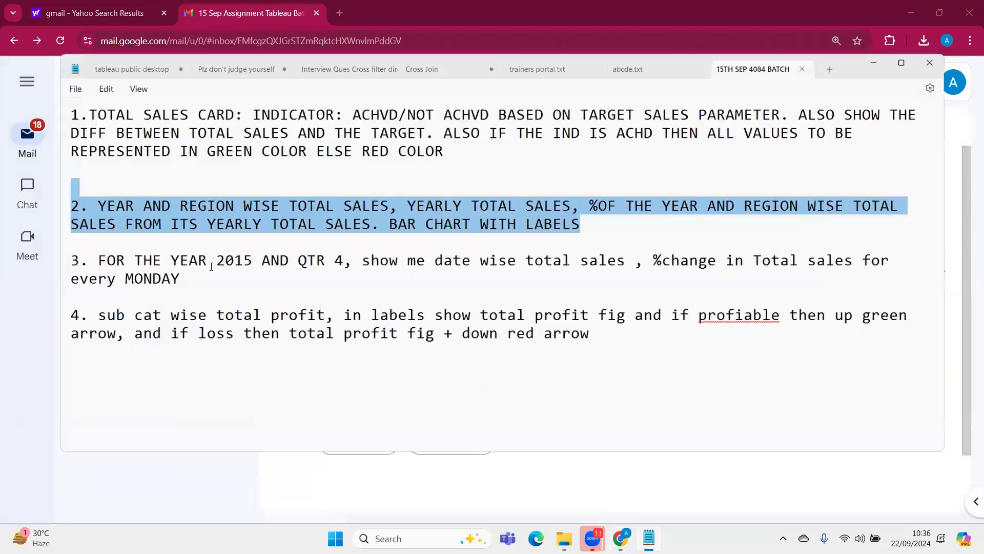
left_click_drag(37, 286, 26, 242)
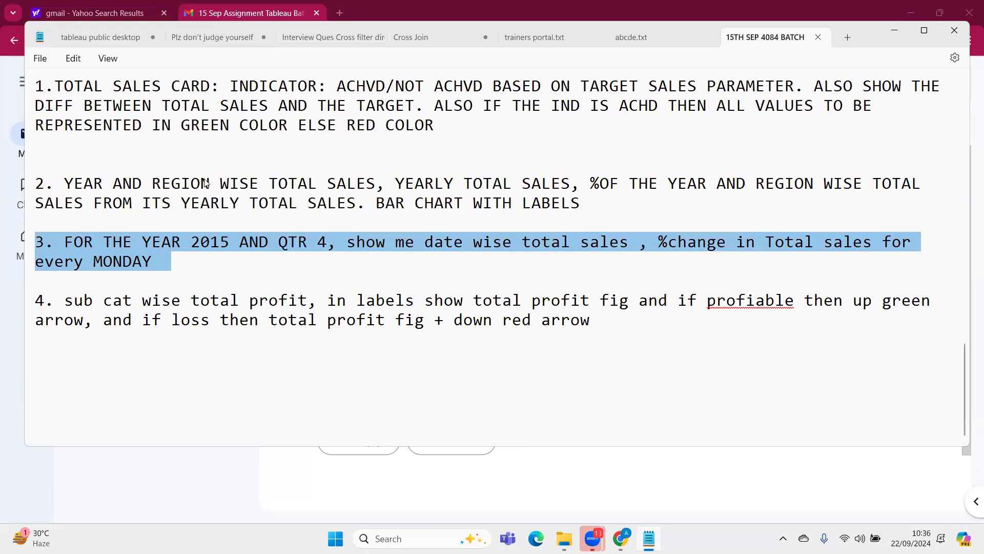
left_click(330, 243)
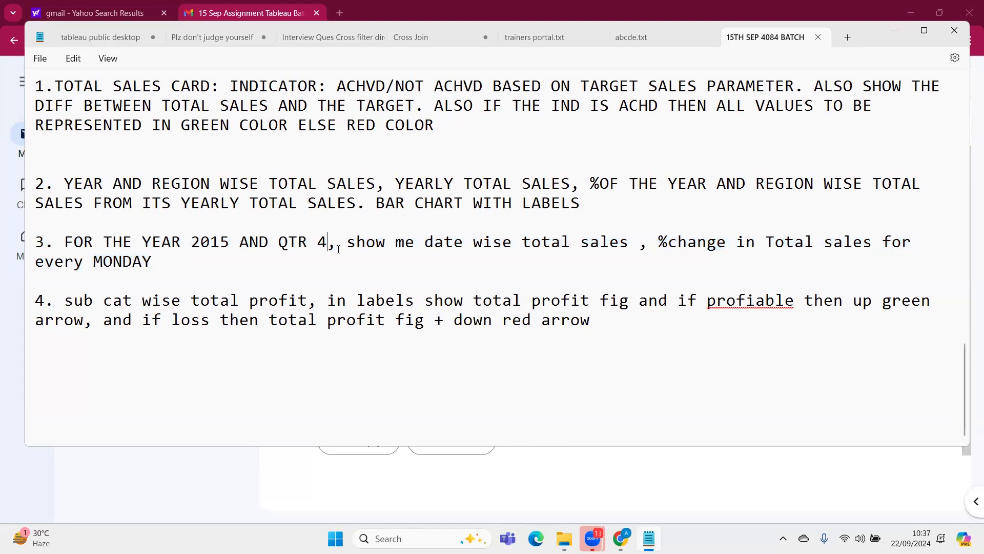
left_click_drag(168, 260, 125, 242)
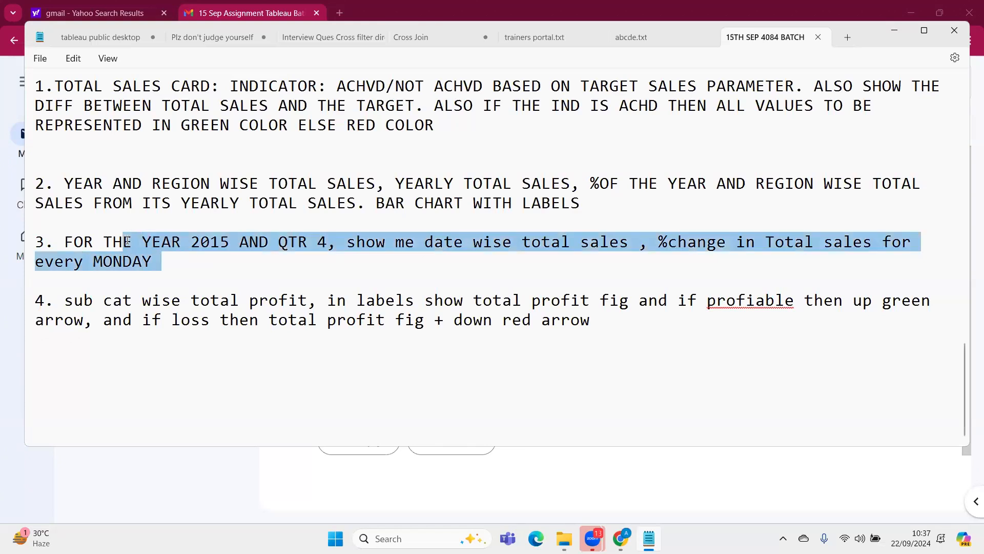
Launch Tableau 2019.1, open the saved Sample - Superstore data source in a new sheet, and hide the chart suggestions
left_click(444, 528)
type("tab")
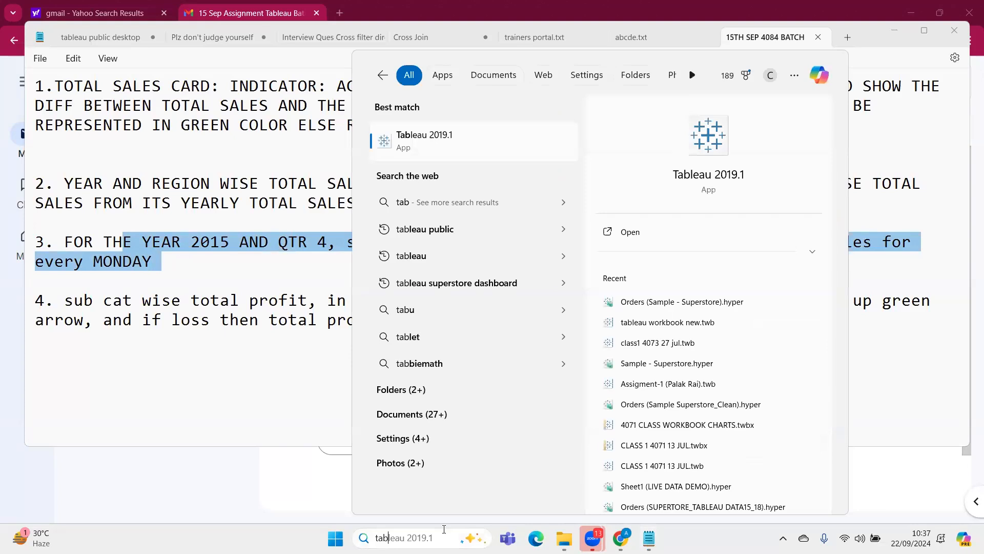
key("Escape")
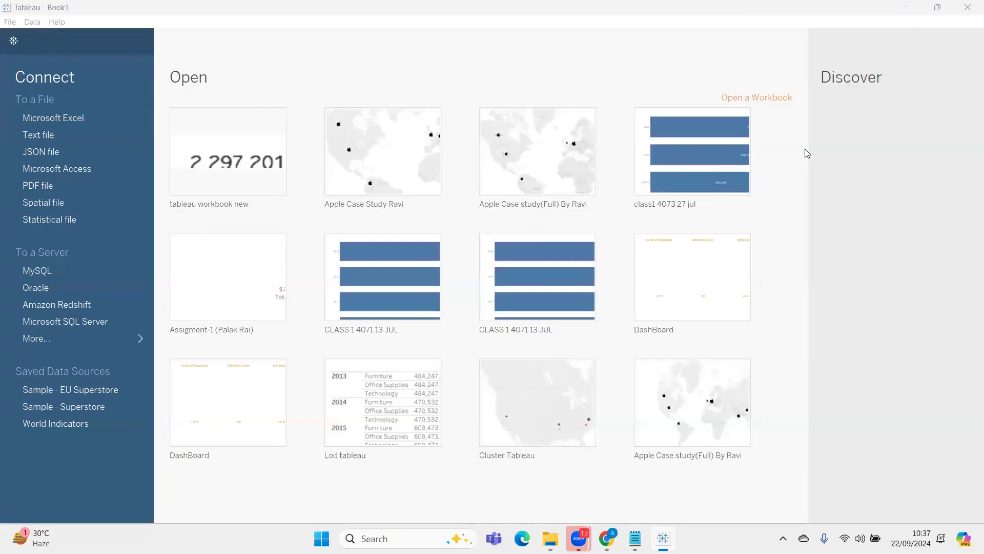
left_click(76, 405)
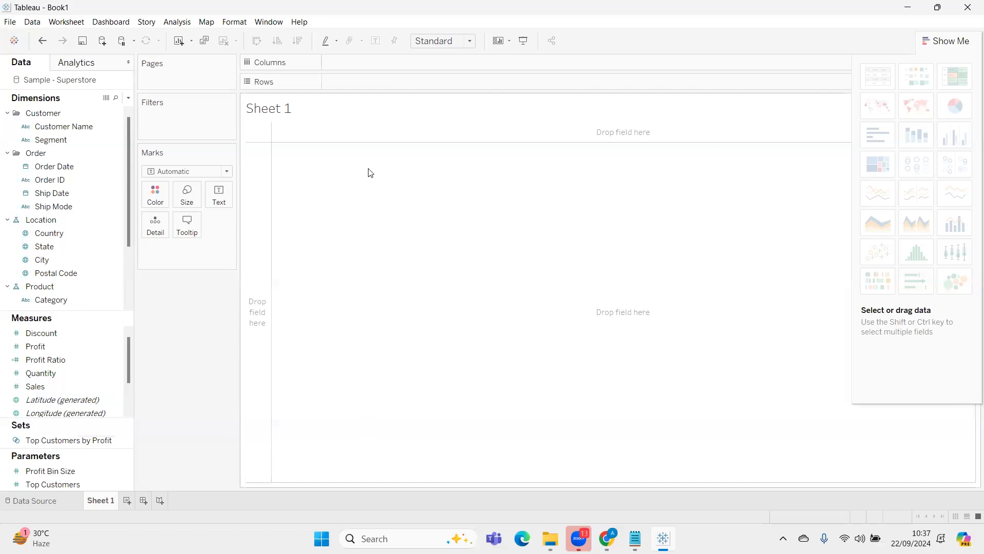
left_click(946, 40)
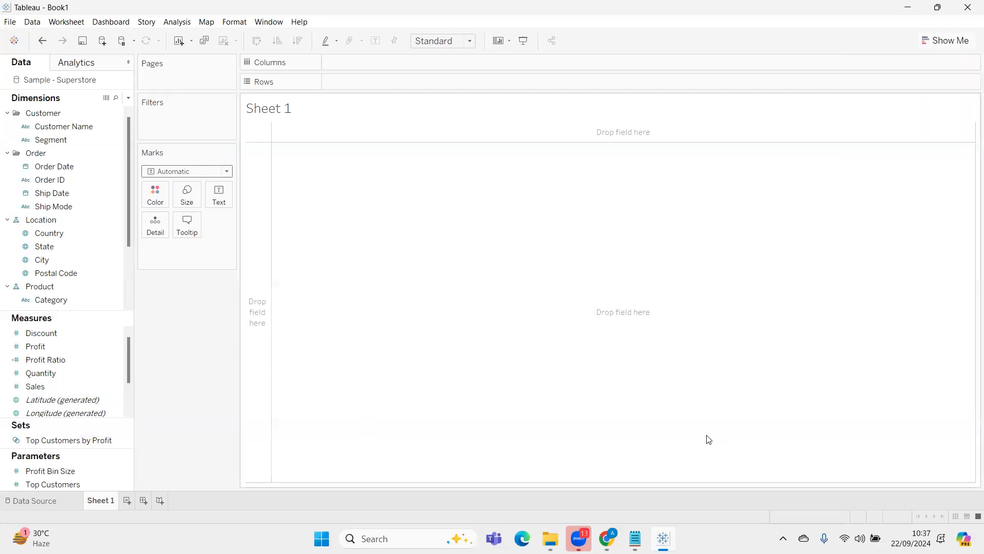
Filter the sheet by the year of Order Date, keeping only 2015
left_click(69, 169)
left_click_drag(69, 171, 176, 119)
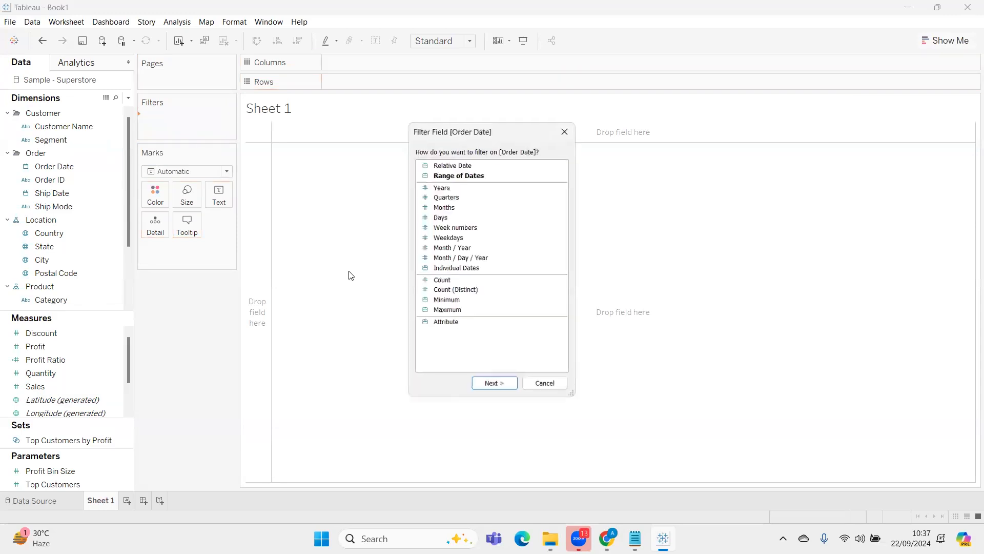
left_click(438, 187)
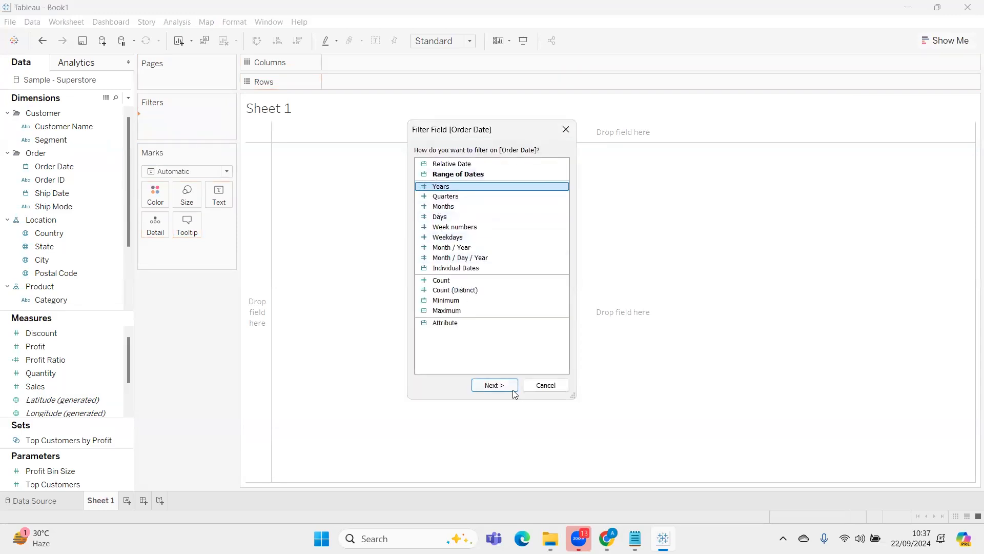
left_click(494, 386)
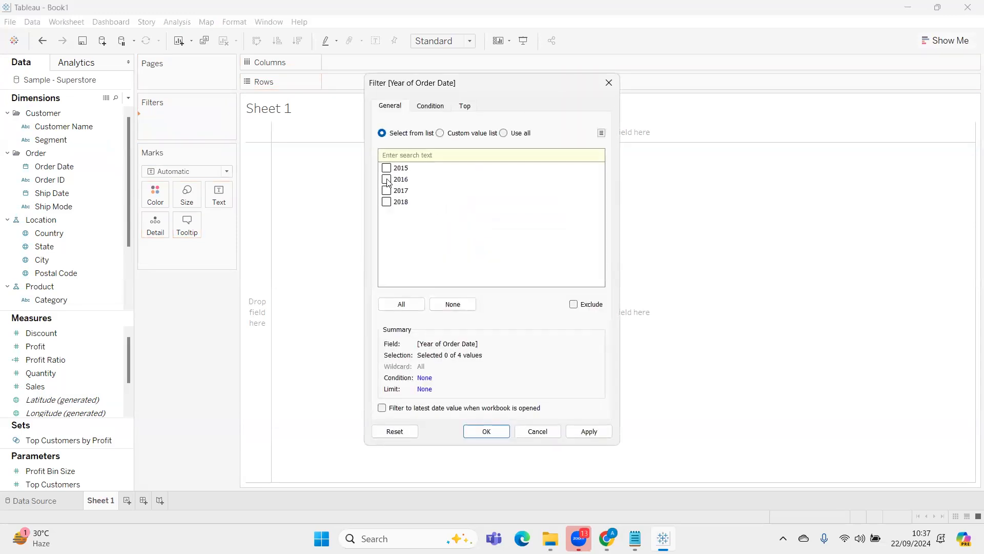
left_click(386, 168)
left_click(485, 431)
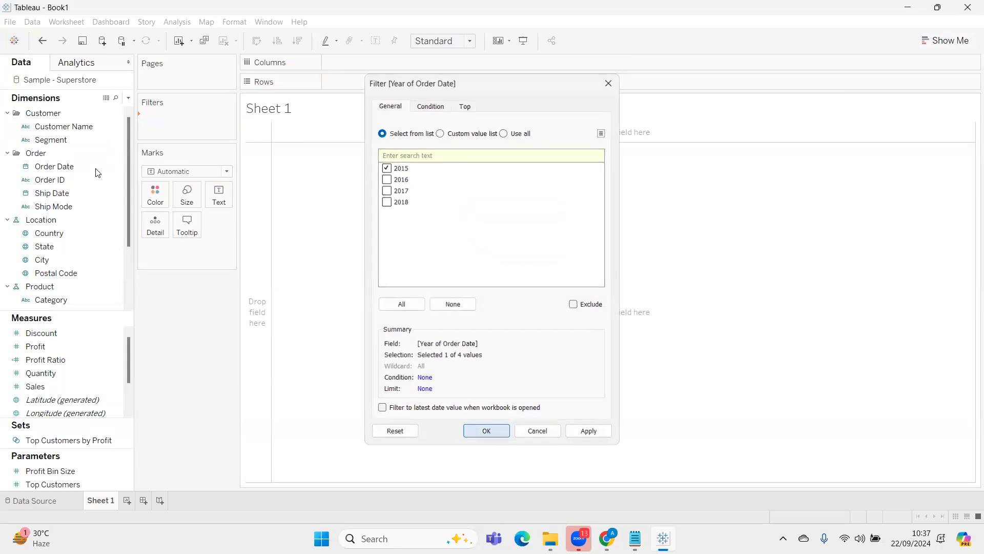
Add a quarter filter on Order Date that keeps only the fourth quarter
left_click_drag(79, 167, 177, 134)
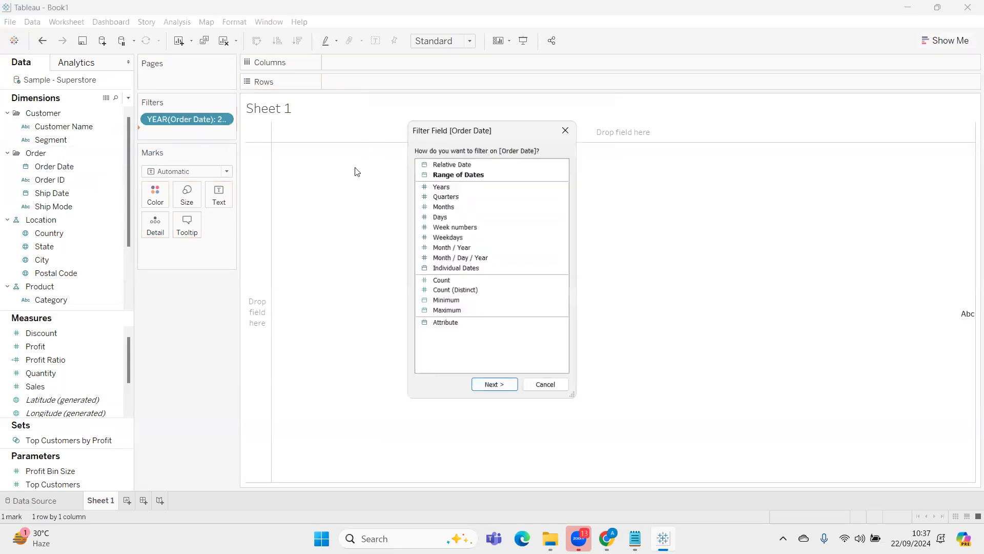
left_click(441, 196)
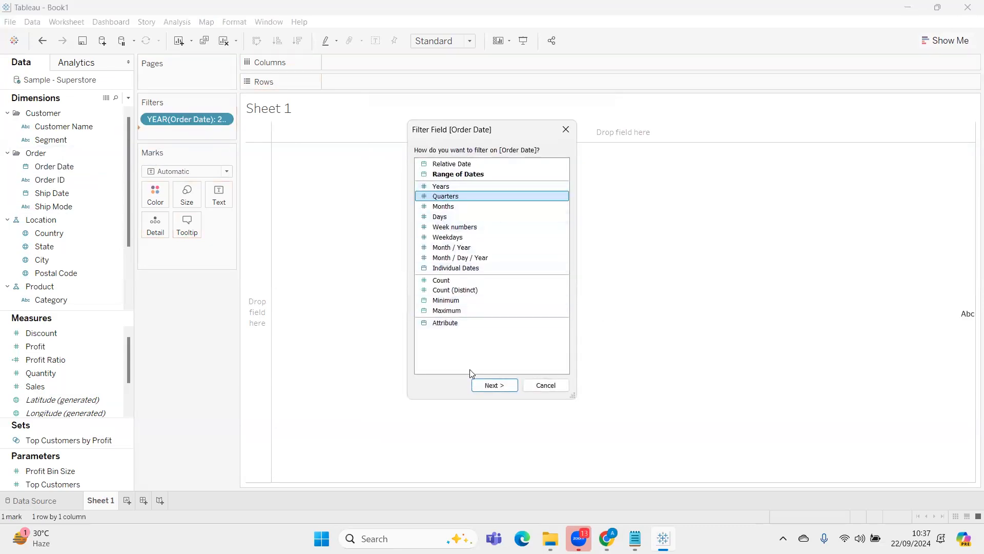
left_click(489, 386)
left_click(387, 201)
left_click(479, 433)
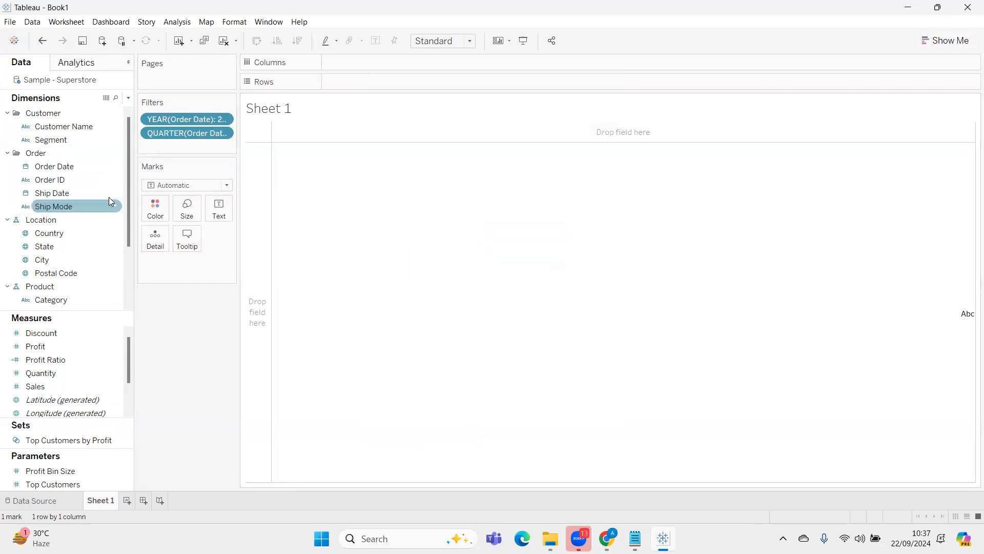
Add a weekday filter on Order Date that keeps only Monday
left_click_drag(71, 164, 183, 145)
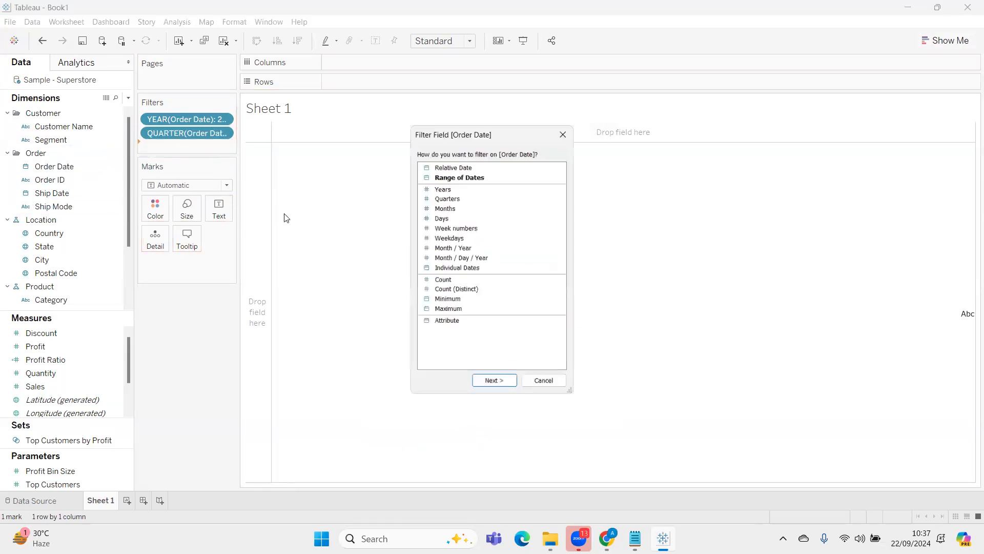
left_click(479, 237)
left_click(495, 384)
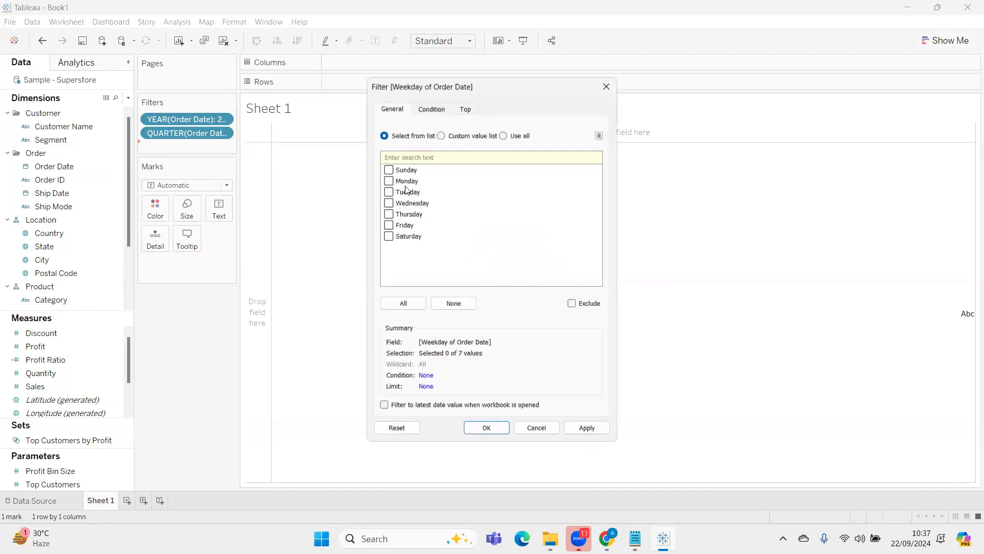
left_click(386, 179)
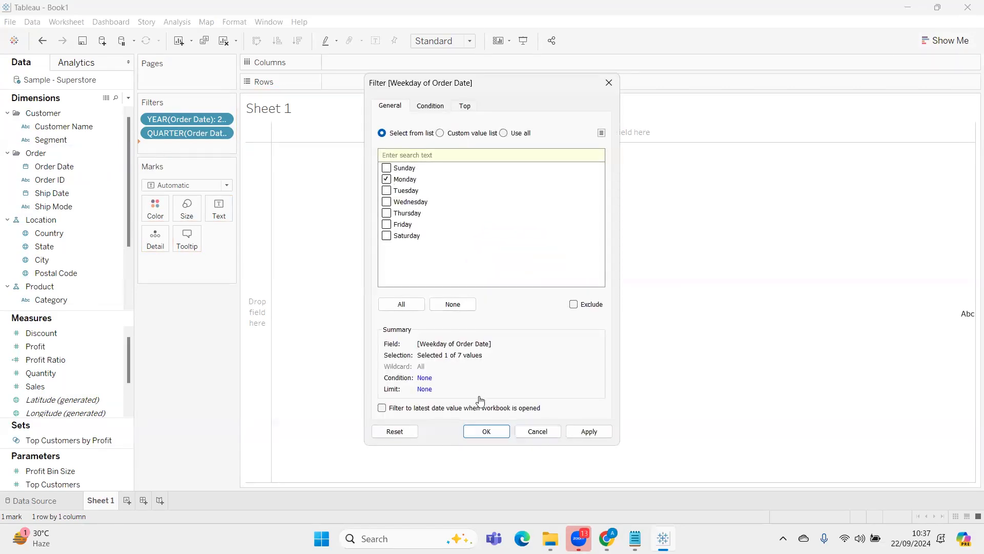
left_click(472, 431)
Place Order Date on the rows and show it as discrete exact dates
left_click_drag(84, 170, 383, 83)
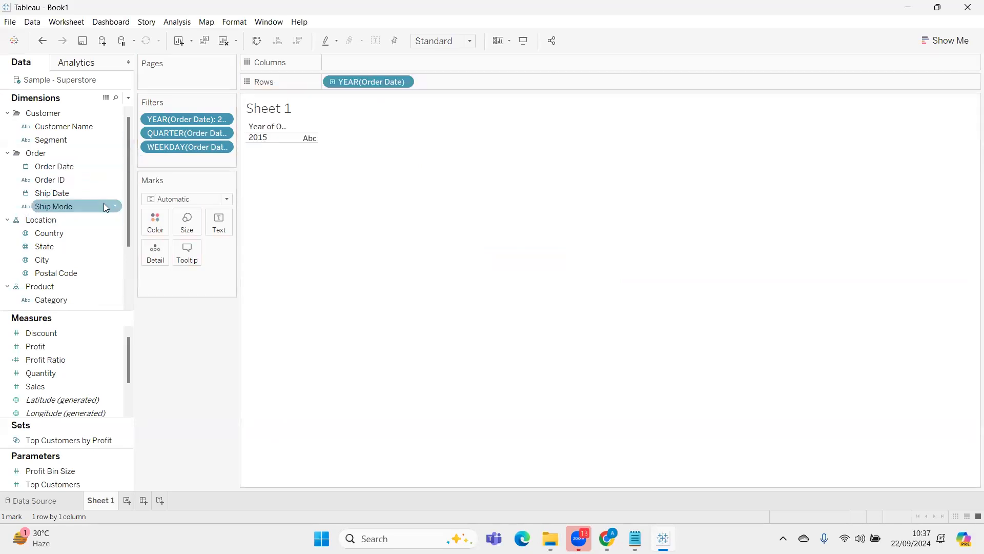
right_click(372, 85)
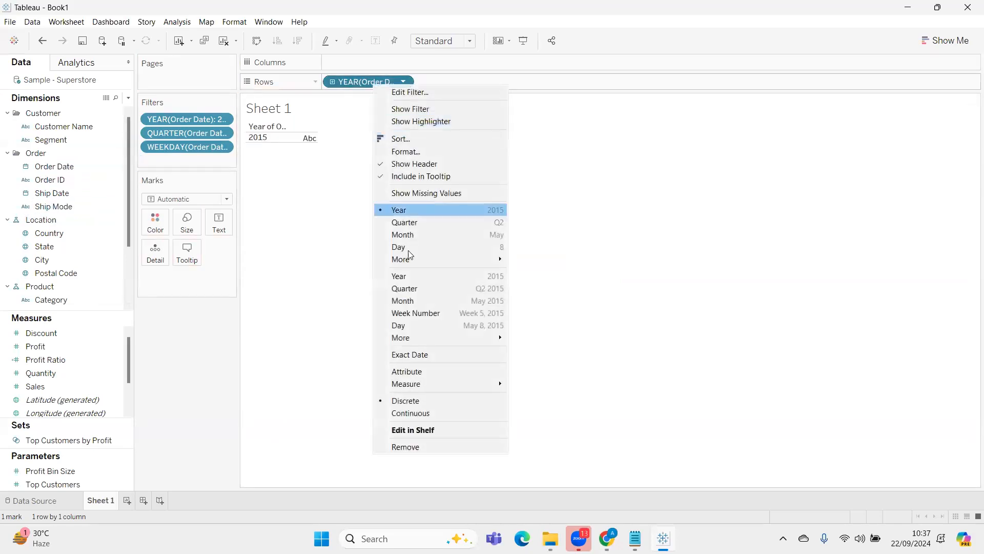
left_click(424, 353)
right_click(380, 87)
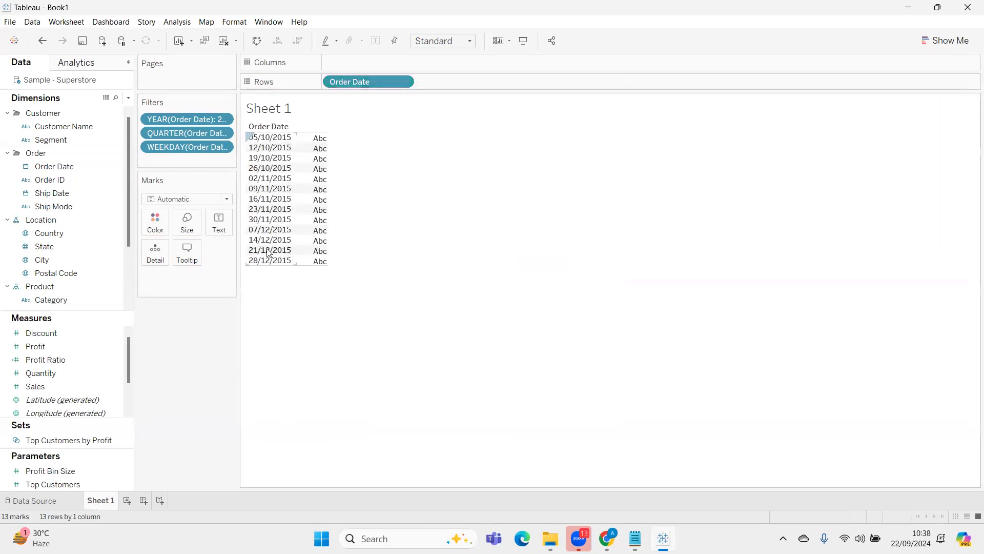
Duplicate Order Date beside the exact dates on the rows and set the copy's custom date detail to Weekdays
left_click_drag(365, 81, 465, 79)
right_click(461, 83)
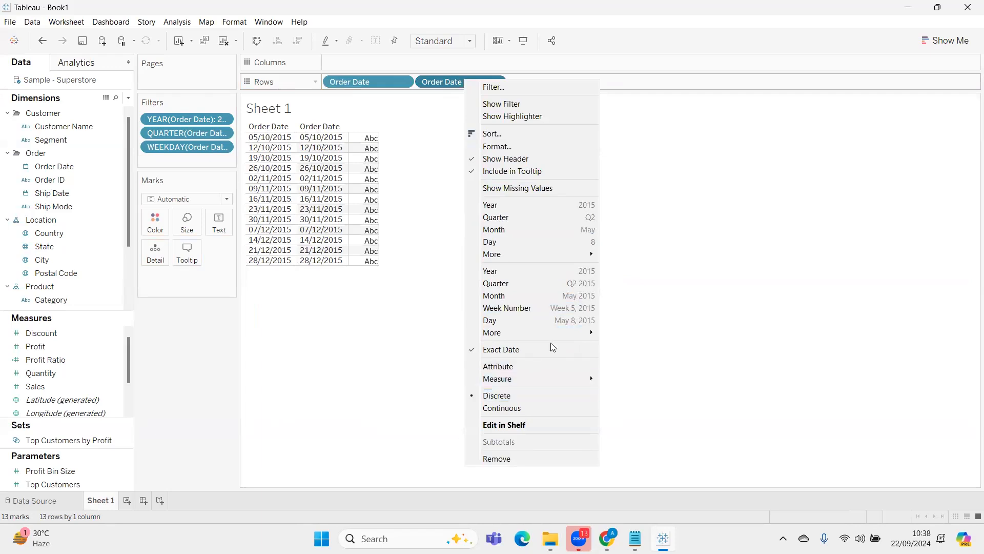
mouse_move(554, 334)
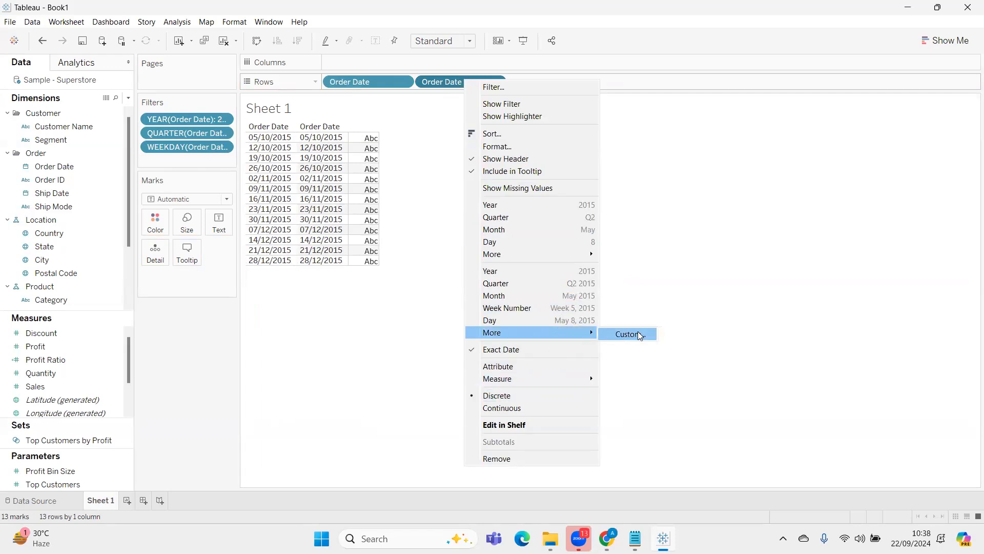
left_click(640, 335)
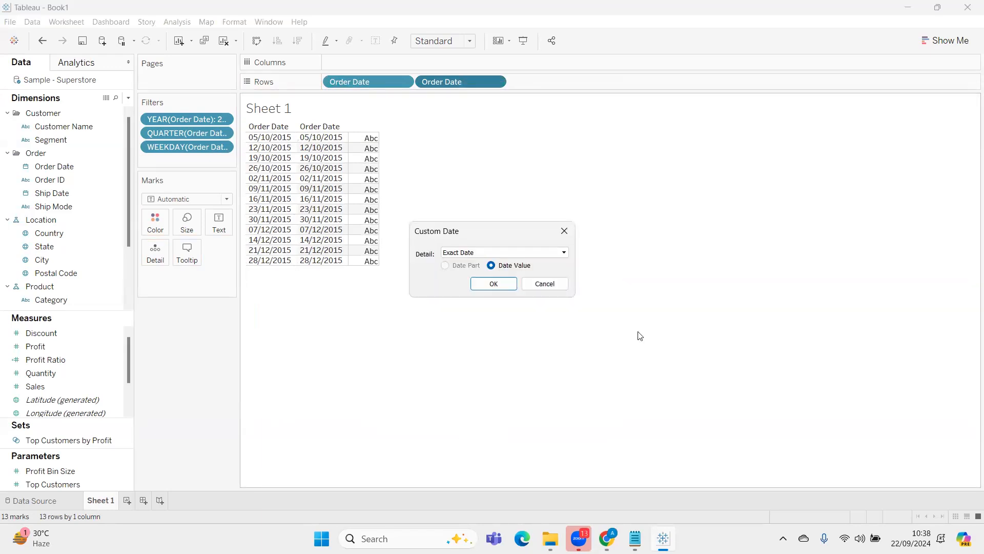
left_click(527, 253)
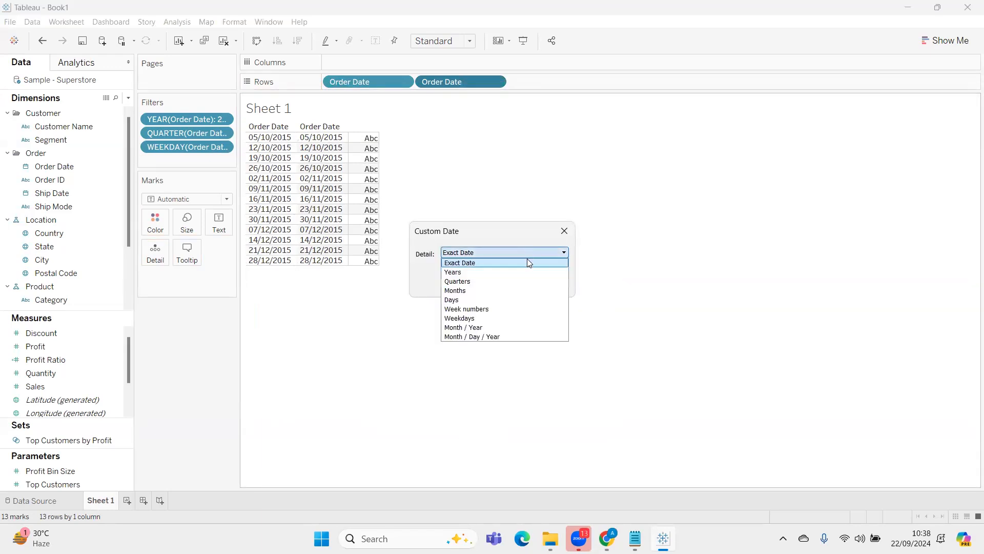
left_click(521, 318)
left_click(502, 285)
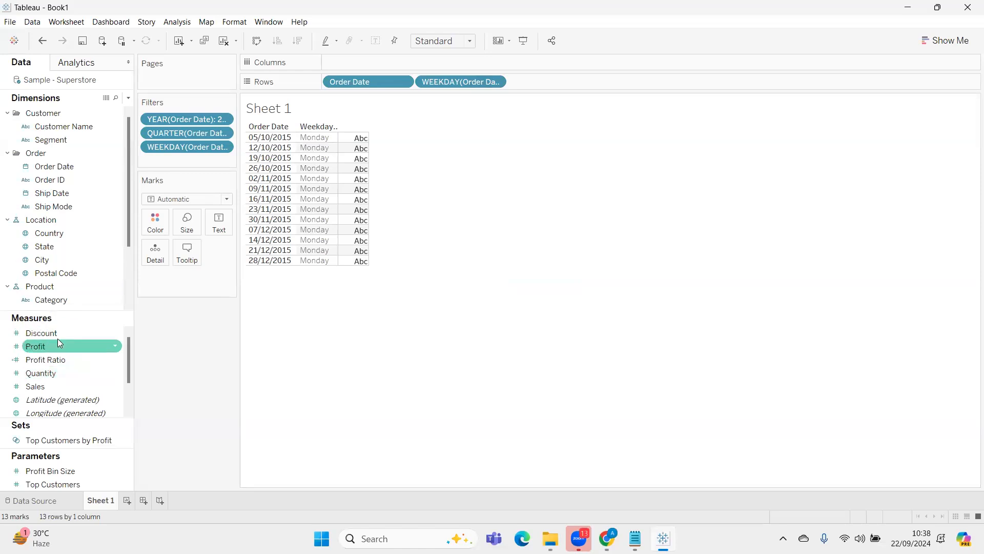
Show the sum of Sales as text values for each Monday date and check the measure's calculation options
left_click_drag(54, 386, 349, 179)
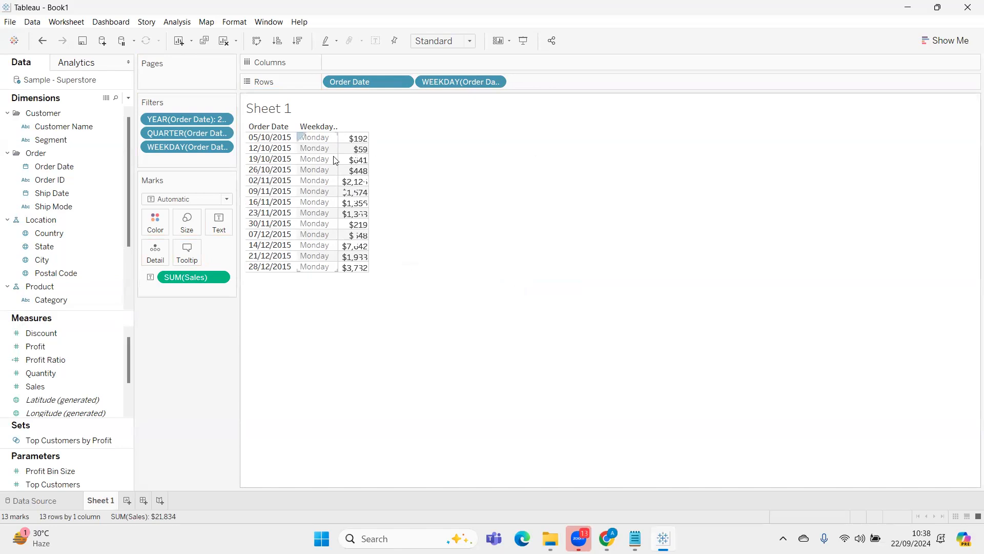
right_click(205, 277)
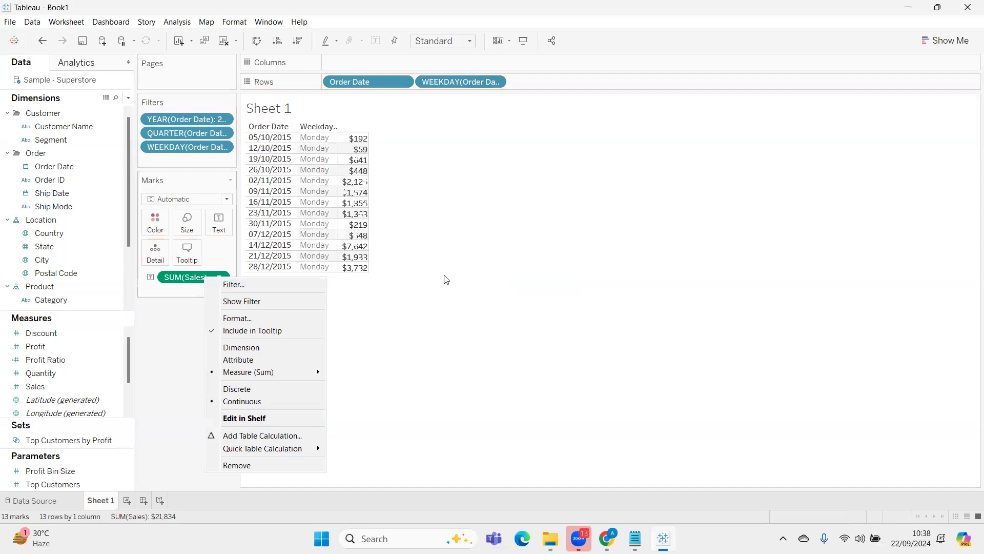
left_click(525, 299)
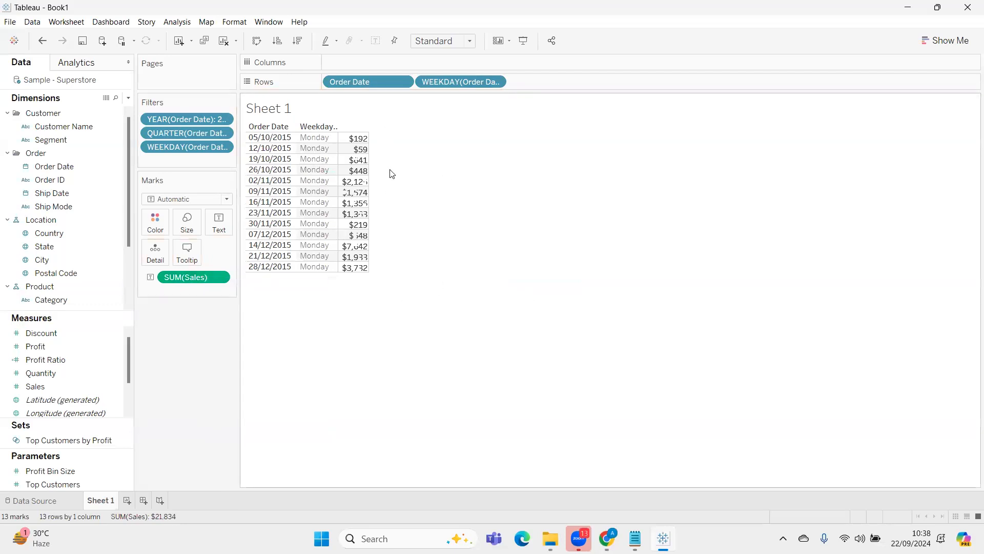
Create a calculated field named "%chnge in monday sales"
left_click(127, 100)
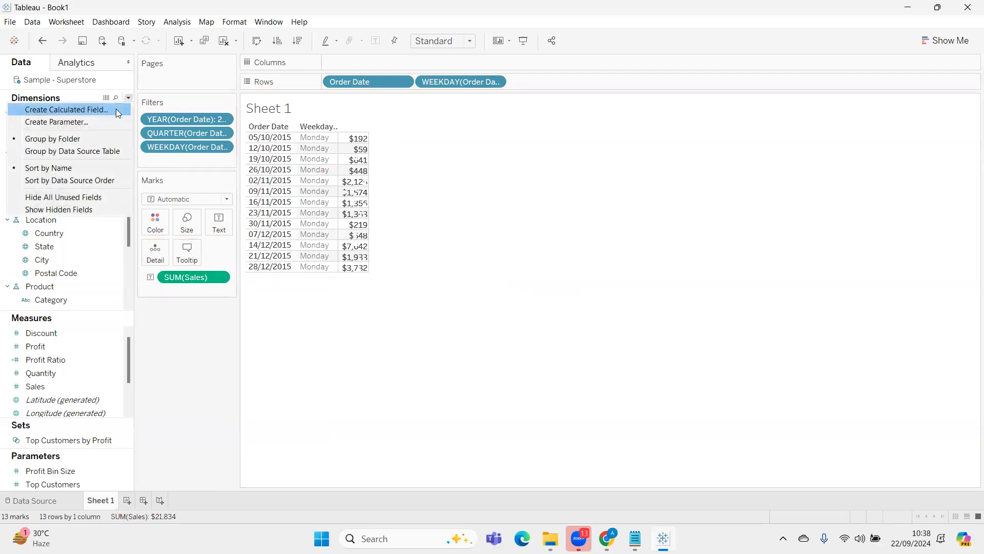
left_click(116, 109)
left_click_drag(448, 191, 647, 201)
left_click(756, 269)
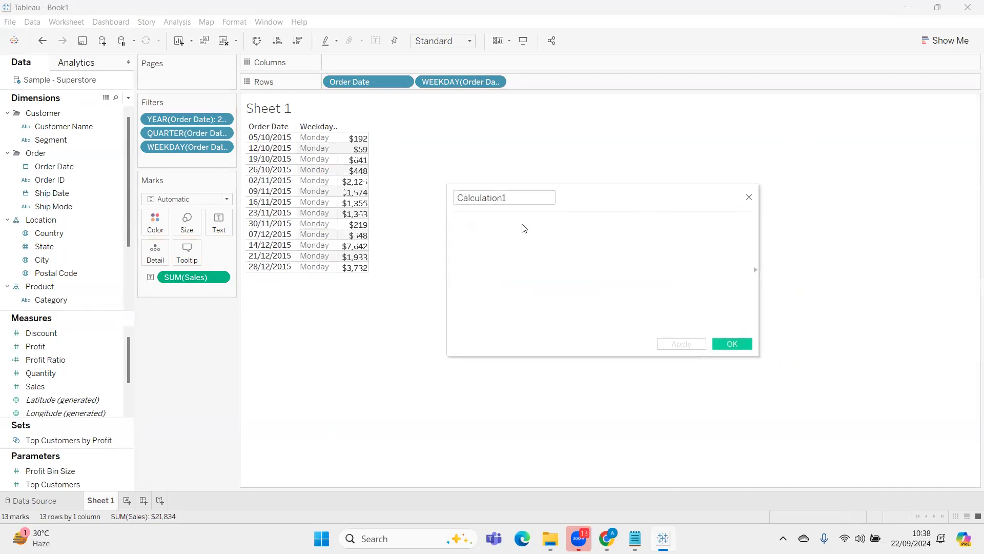
left_click(519, 199)
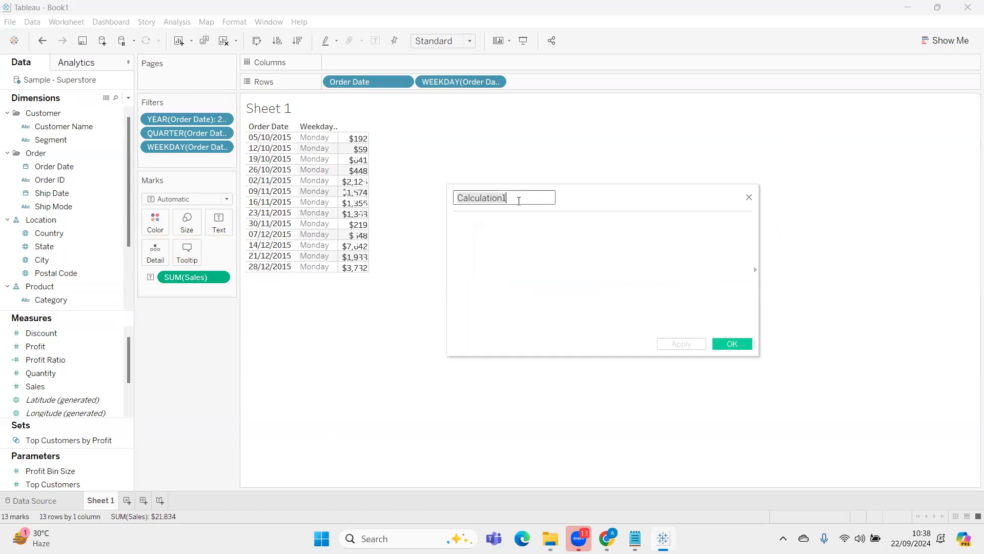
type("%chng")
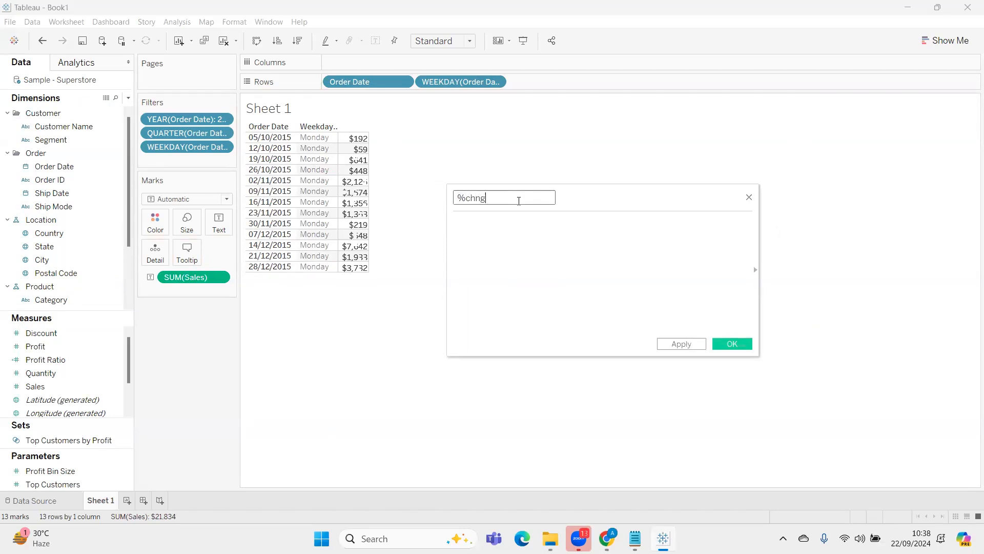
type("e in monday sales")
type("s")
key("BackSpace")
Enter the formula's numerator as (SUM([Sales])-LOOKUP(SUM([Sales]),-1))
type("(sum")
key("Return")
type("sa)")
key("Return")
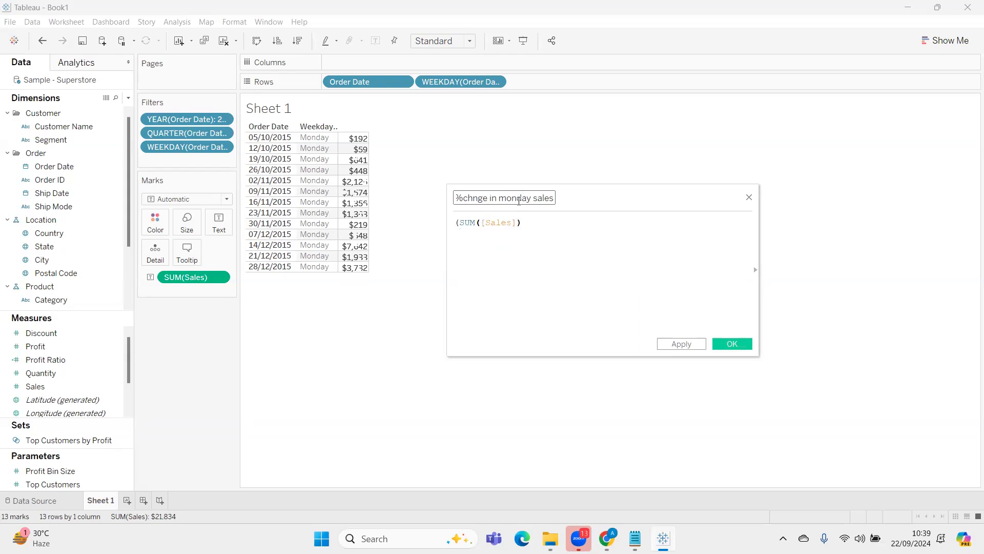
type("-loo")
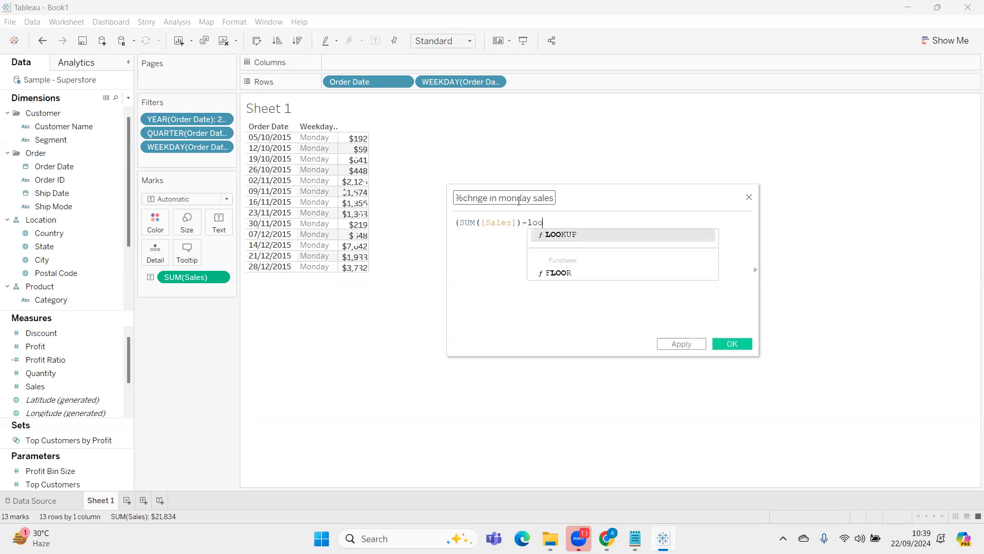
type("k")
key("Return")
type("sum")
key("Return")
type("s")
key("Return")
type(",")
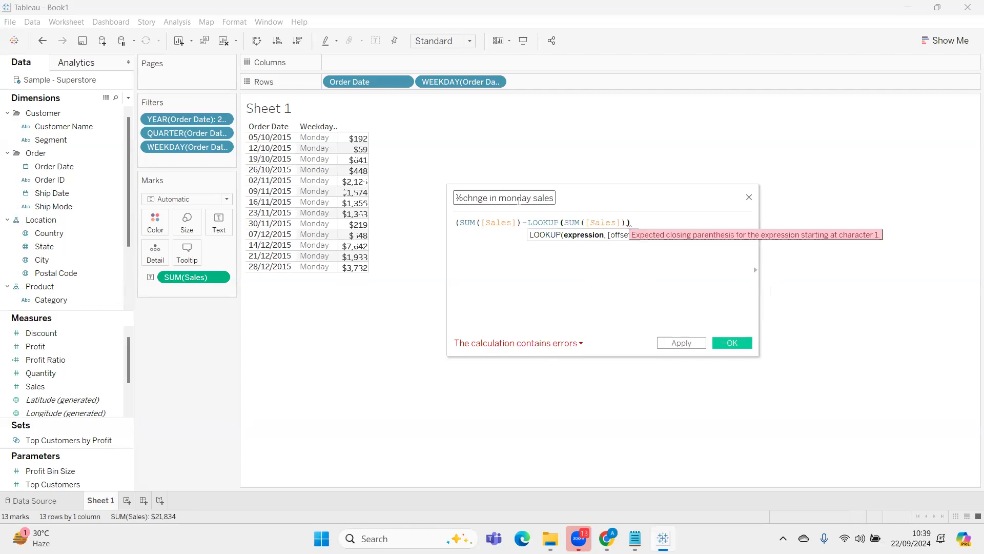
type("-1")
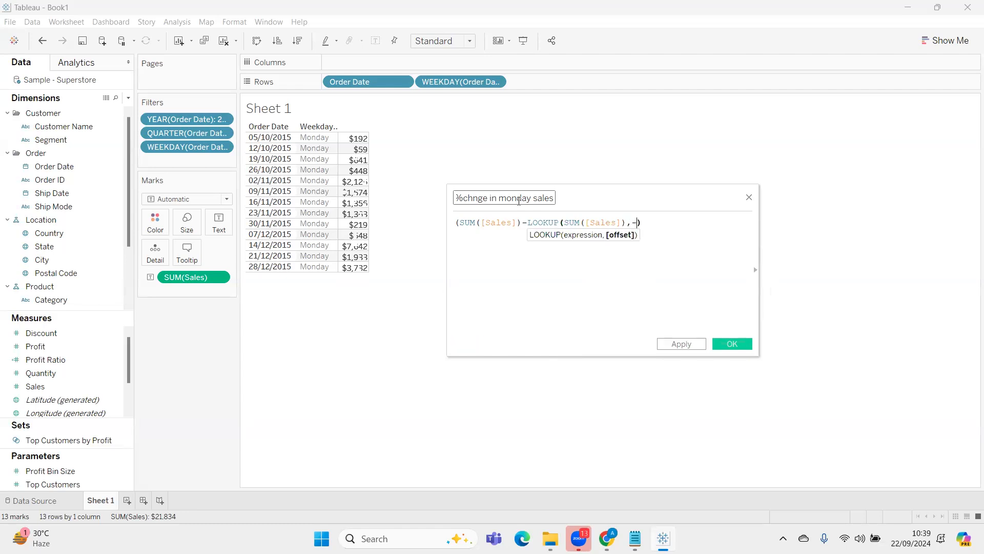
type(")")
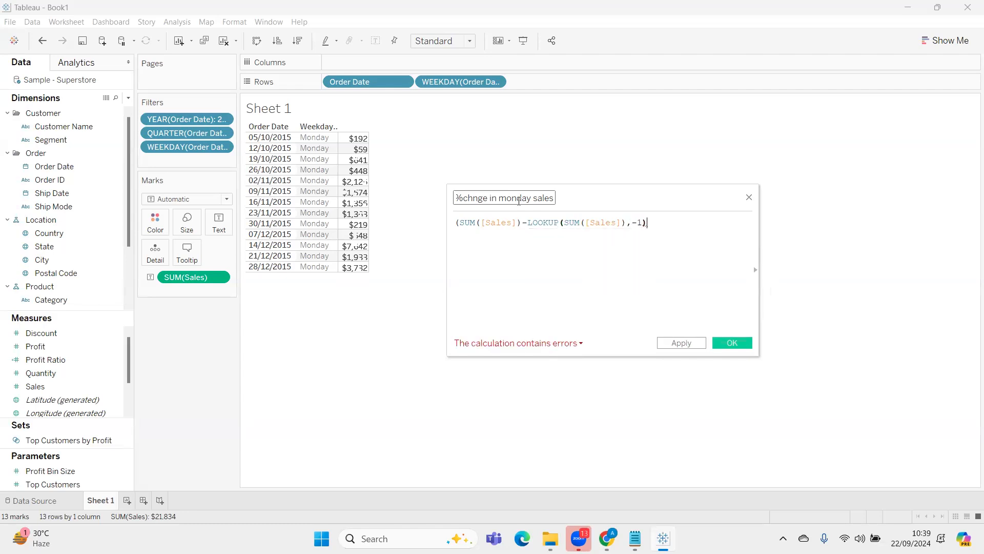
type(")")
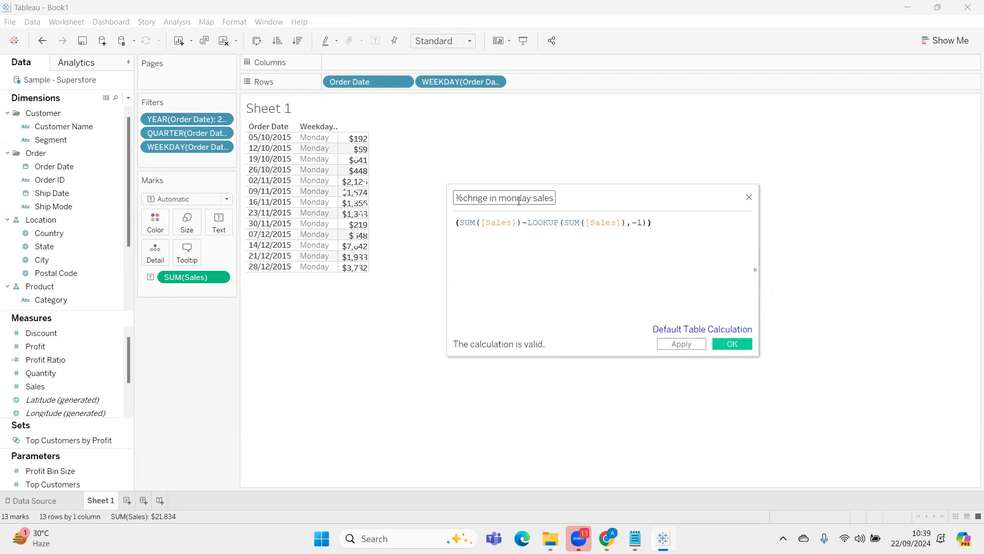
Divide the numerator by LOOKUP(SUM([Sales]),-1) on a separate line and save the calculated field
key("Return")
type("/")
key("Return")
left_click_drag(656, 222, 580, 228)
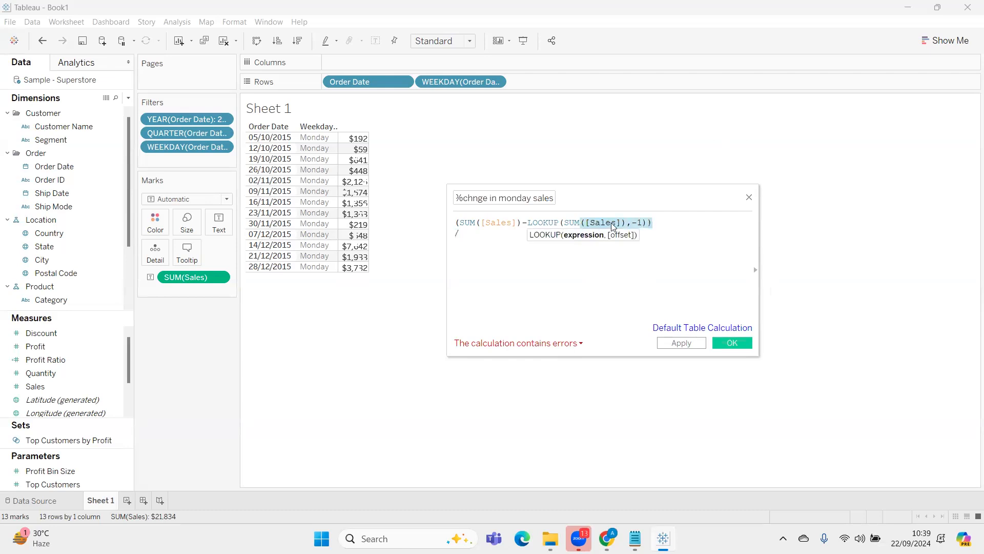
left_click(644, 223)
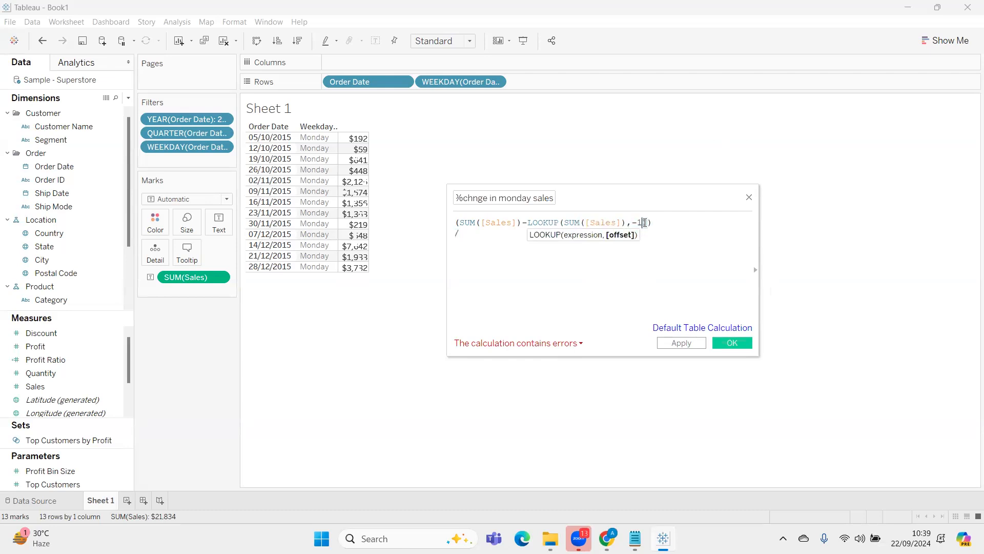
key("shift+Left")
key("shift+Left")
key("shift+Left")
key("shift+Left")
key("shift+Left")
key("shift+Left")
key("shift+Left")
key("shift+Left")
key("shift+Left")
key("shift+Left")
key("shift+Left")
key("shift+Left")
key("shift+Left")
key("shift+Left")
key("shift+Left")
key("shift+Left")
key("shift+Left")
key("shift+Left")
key("shift+Left")
key("shift+Left")
key("shift+Right")
key("shift+Right")
key("shift+Right")
key("shift+Right")
key("shift+Right")
key("ctrl+c")
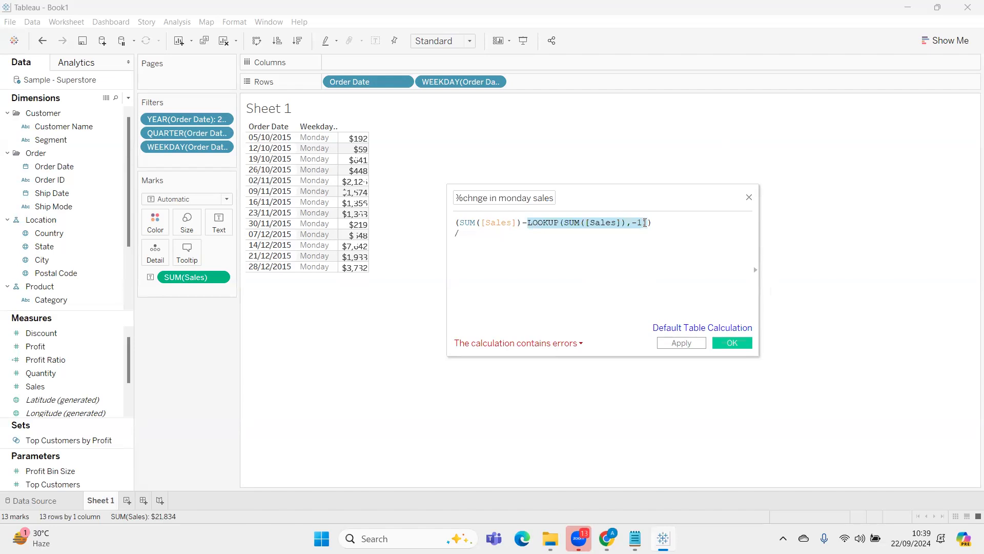
left_click(502, 268)
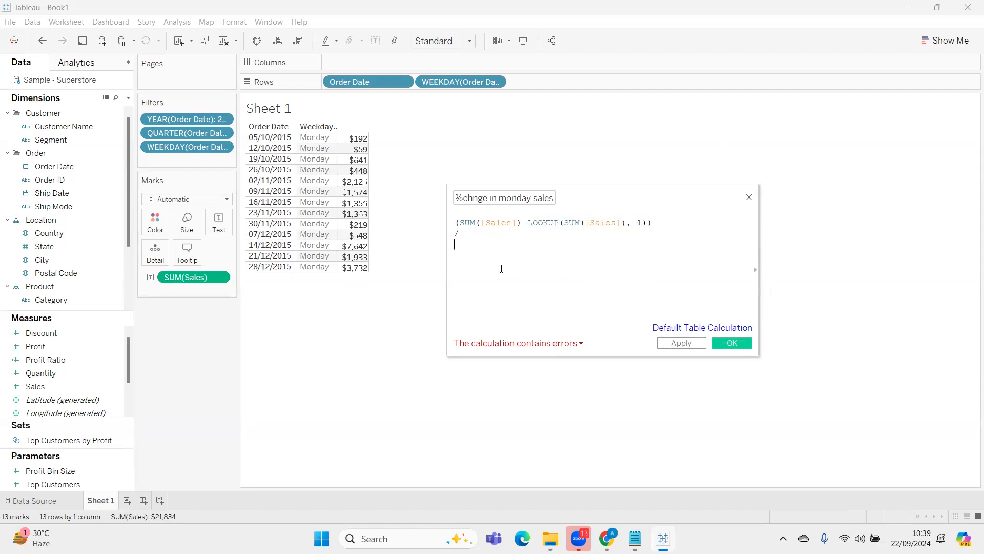
key("ctrl+v")
type(")")
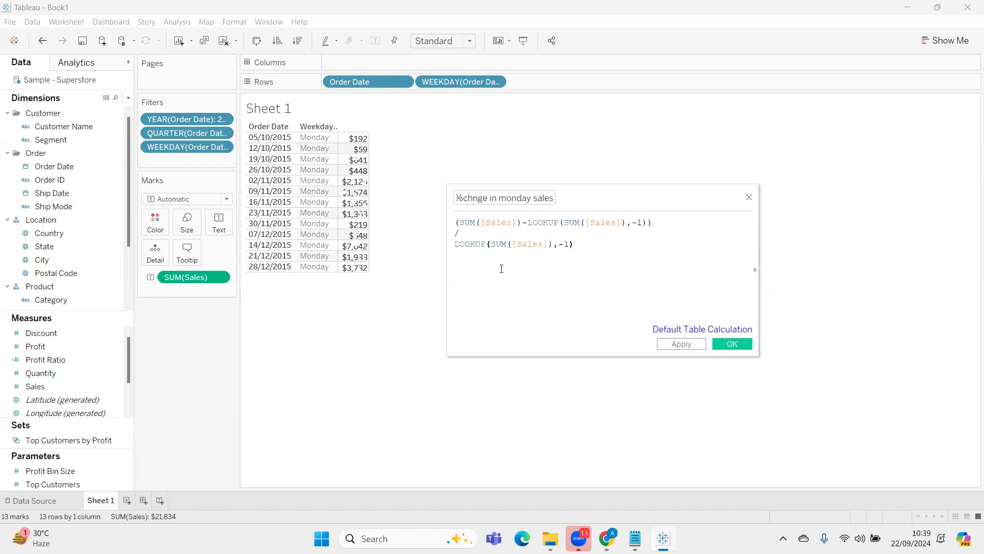
key("ctrl+s")
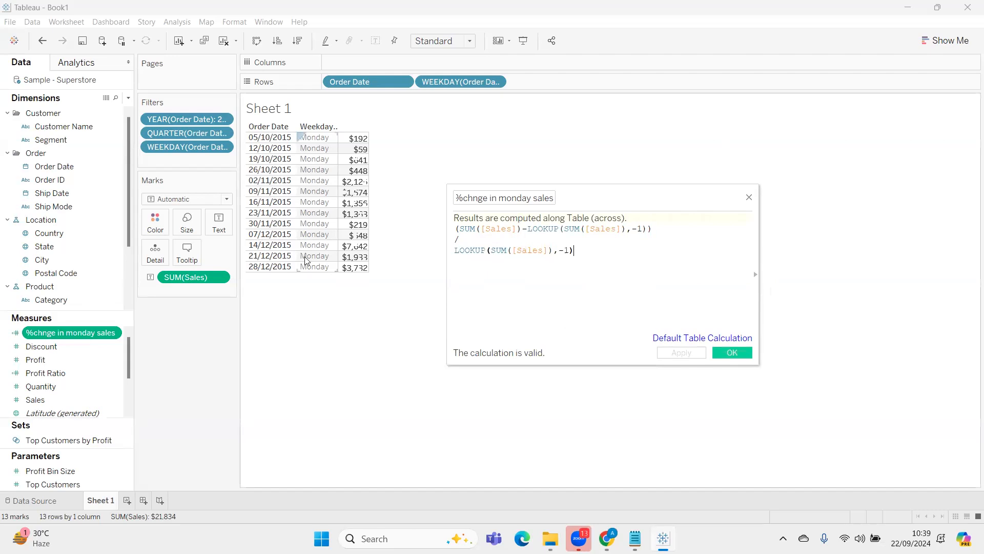
Set the default number format of %chnge in monday sales to Percentage
right_click(76, 338)
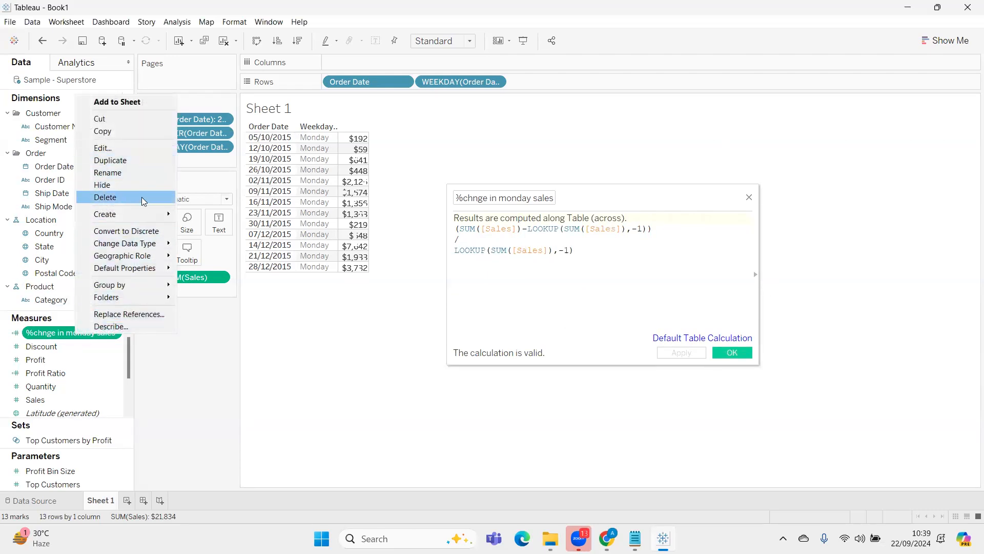
mouse_move(146, 268)
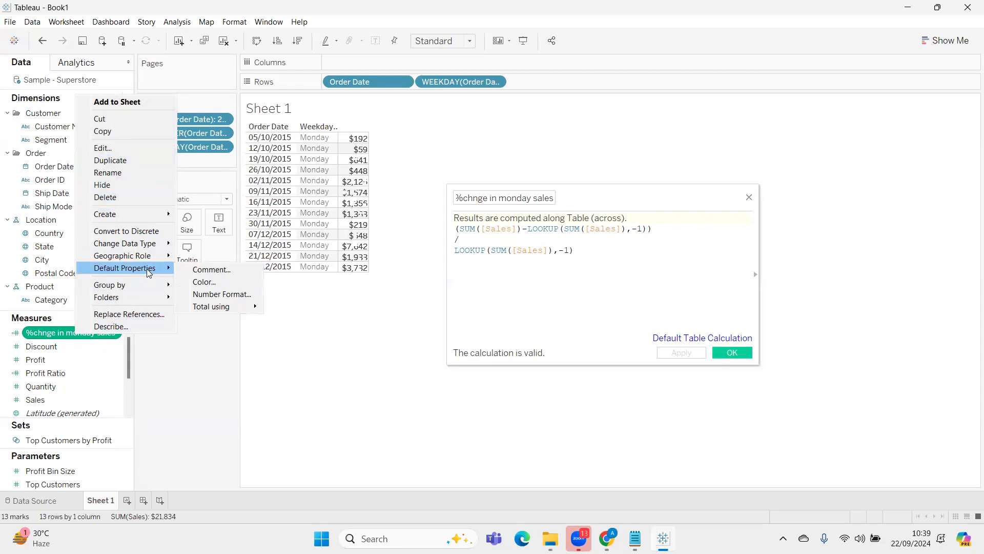
left_click(222, 294)
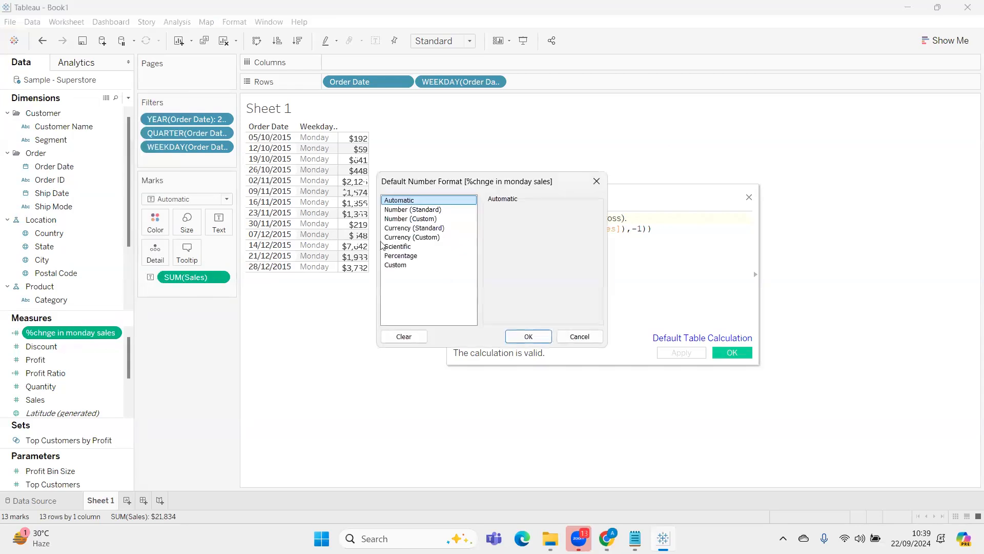
left_click(423, 256)
left_click(531, 336)
Add %chnge in monday sales to the table after the Sales column and close the calculation editor
left_click_drag(69, 333, 322, 180)
left_click_drag(191, 339, 195, 373)
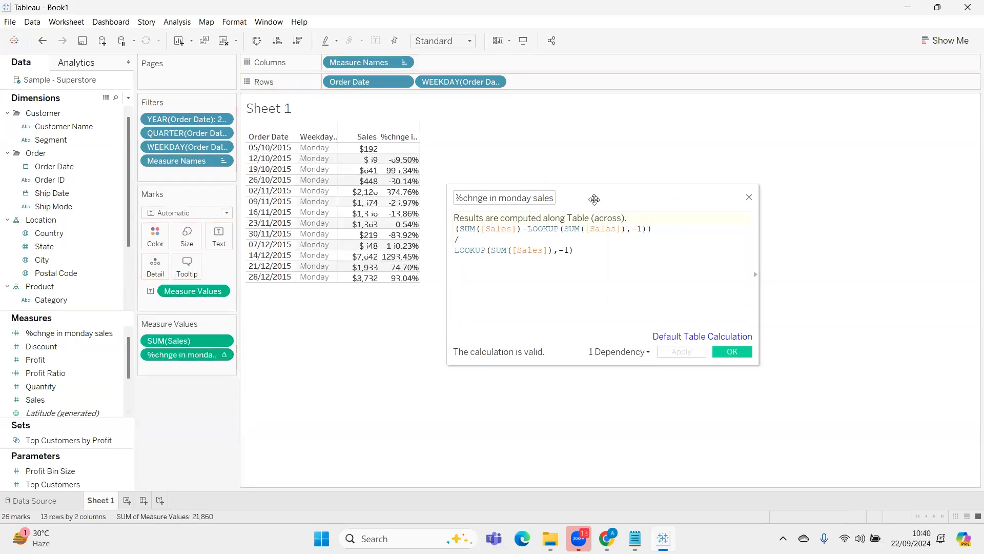
left_click_drag(594, 197, 755, 169)
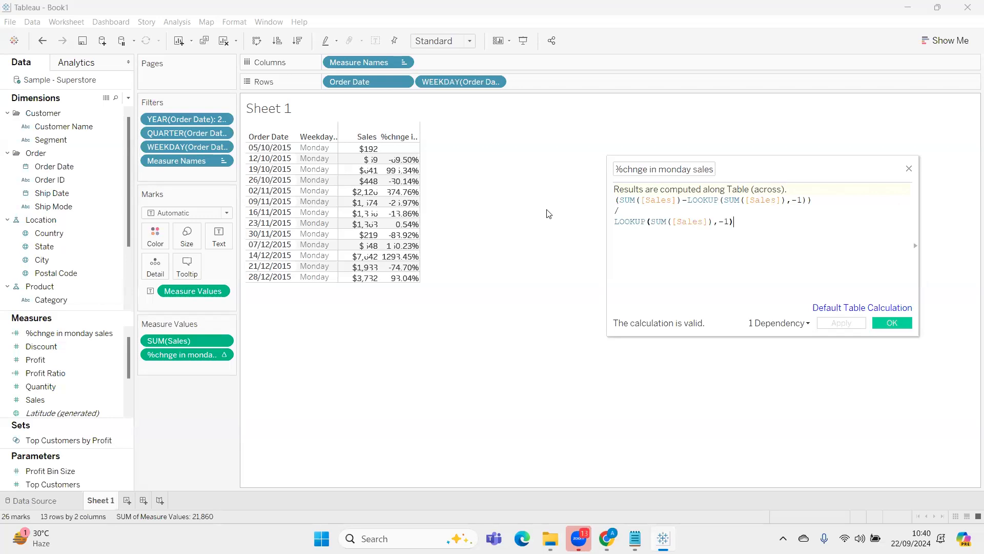
left_click(908, 168)
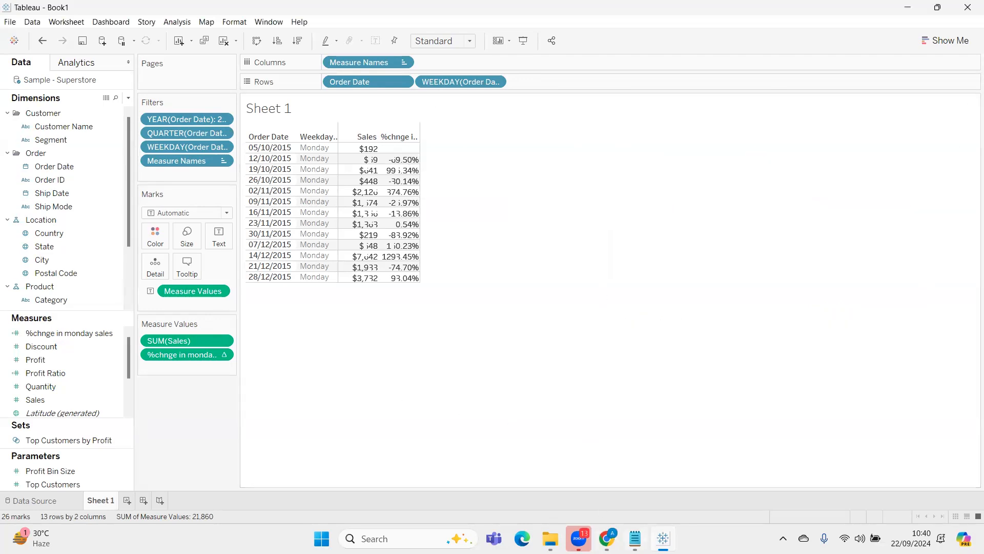
Copy the full text of question 2 from the batch 4084 brief in Notepad and return to Tableau
key("alt+Tab")
left_click(170, 272)
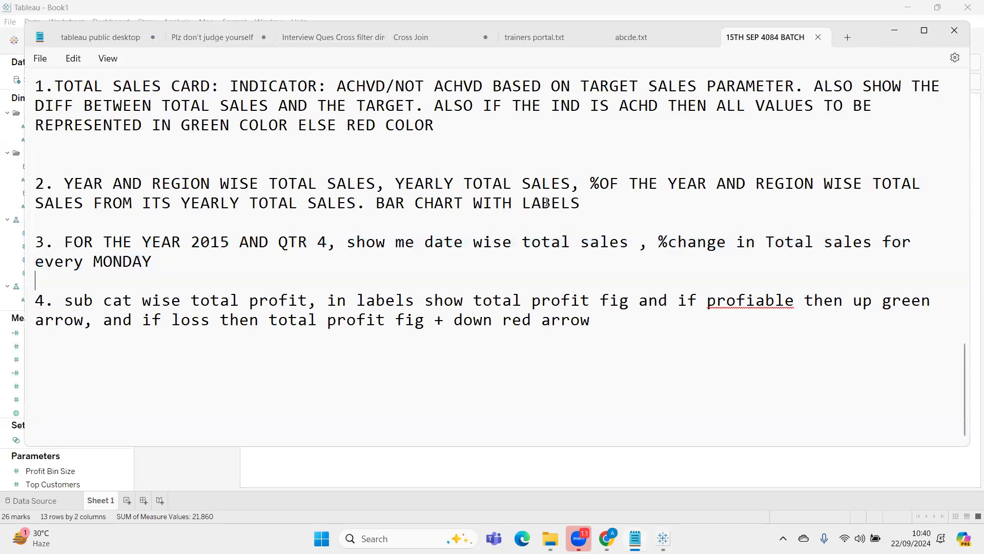
left_click_drag(595, 203, 3, 189)
key("ctrl+c")
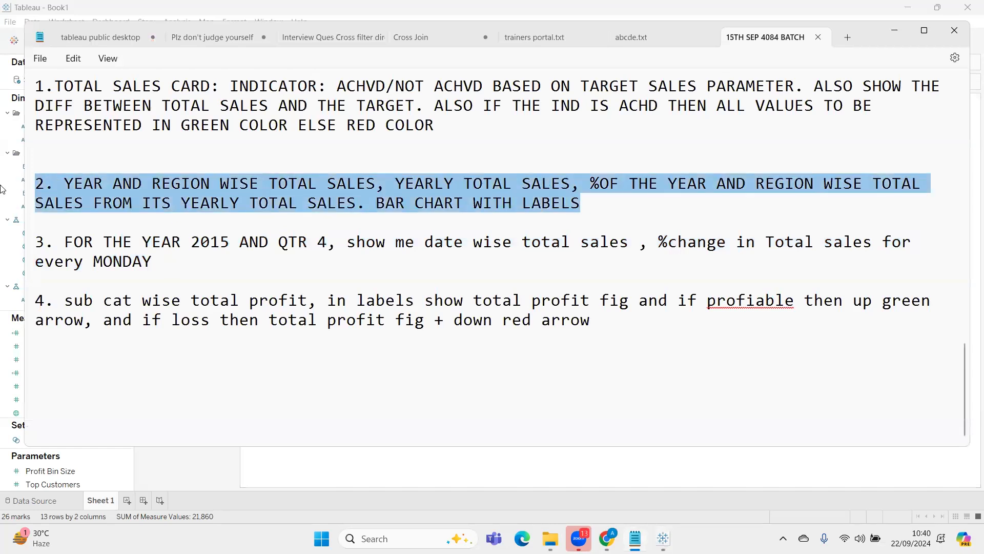
left_click(661, 538)
Add a new worksheet and replace its title with the copied question 2 text in bold
left_click(127, 500)
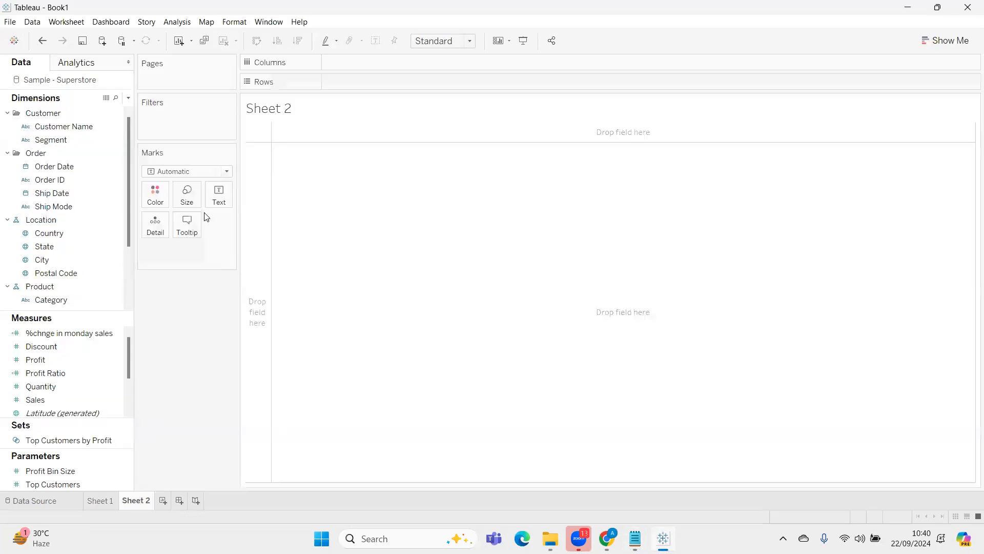
double_click(276, 110)
key("ctrl+a")
key("ctrl+v")
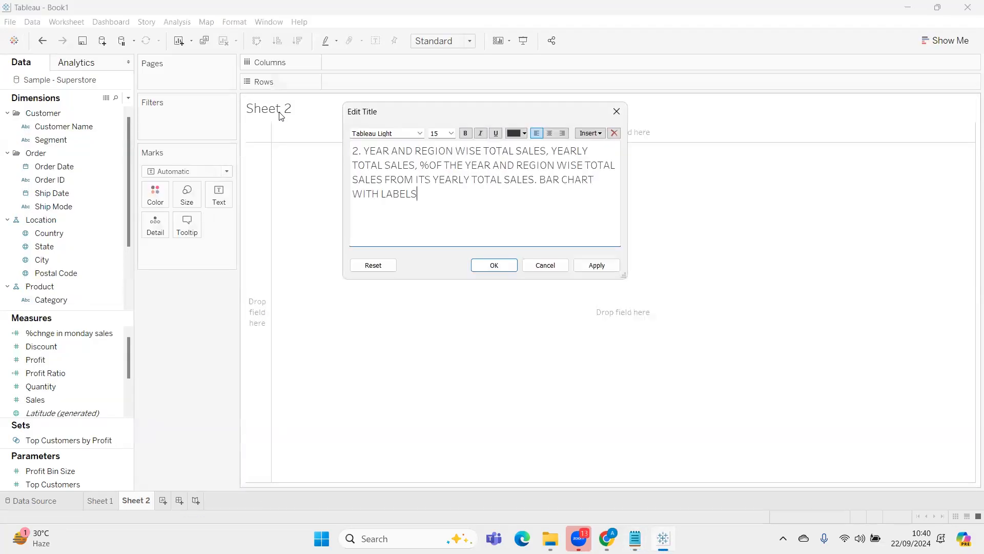
key("ctrl+a")
key("ctrl+b")
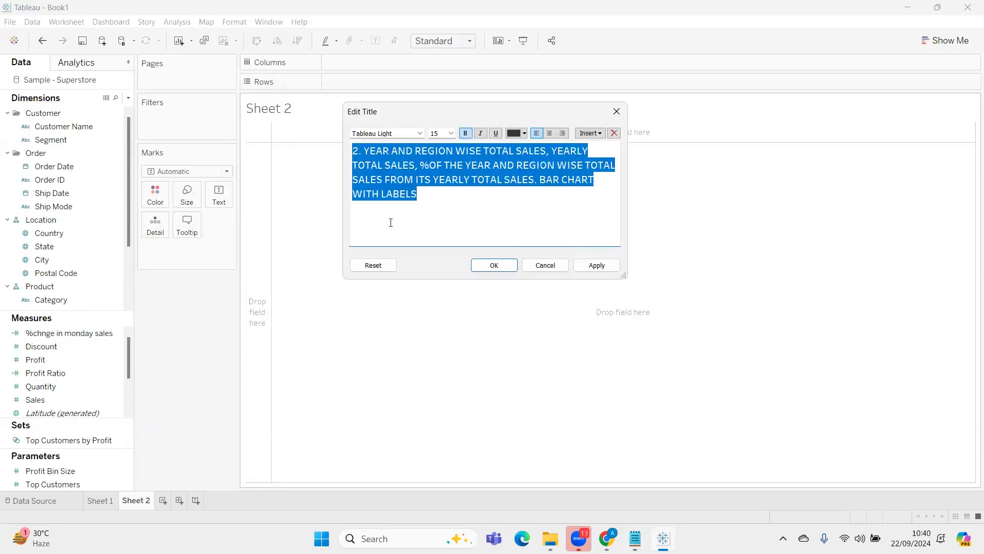
left_click(510, 265)
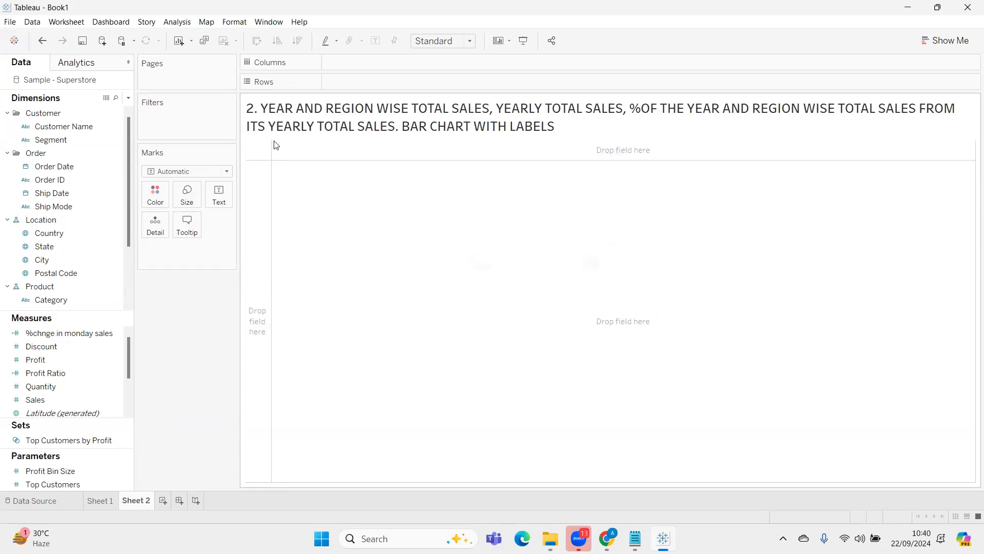
Place the year of Order Date on the rows and Region on the columns
left_click_drag(77, 168, 376, 85)
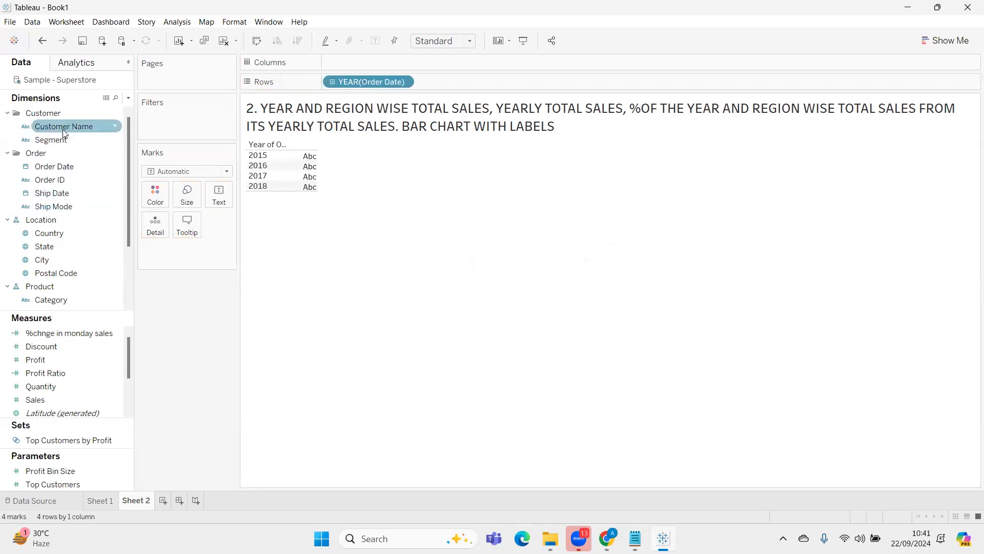
left_click(66, 167)
scroll(65, 205, "down", 2)
left_click(72, 300)
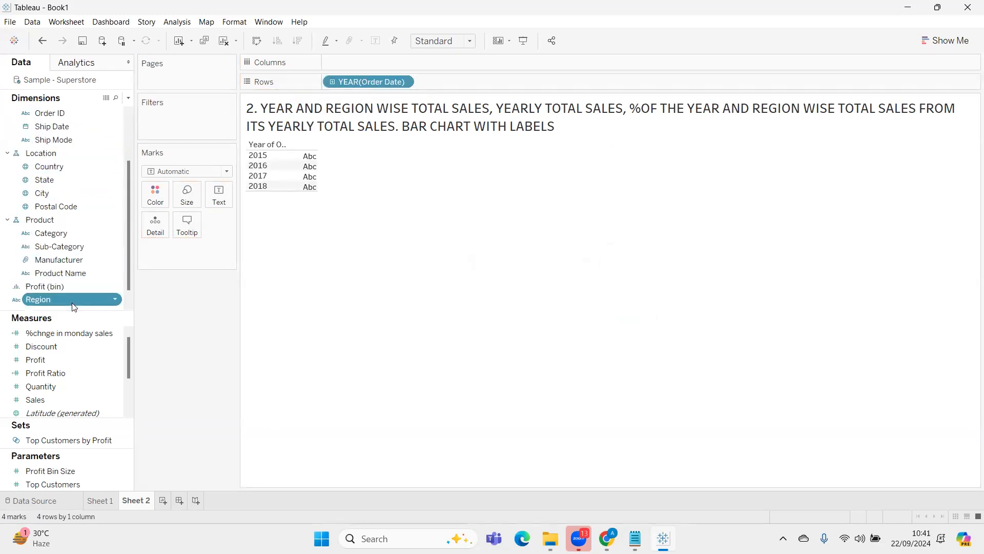
left_click_drag(75, 296, 376, 62)
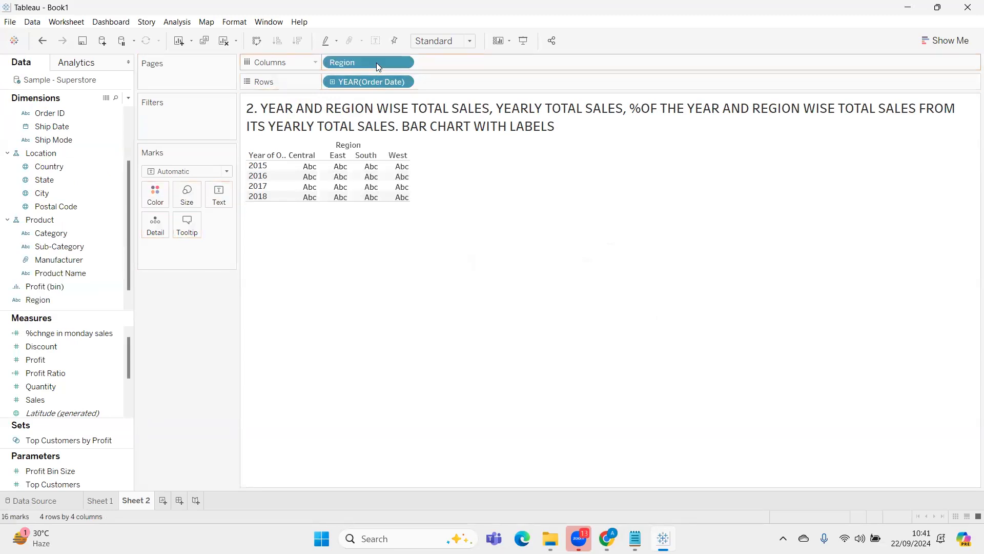
Show the sum of Sales as text values and move Region to the rows after the order year
left_click(88, 358)
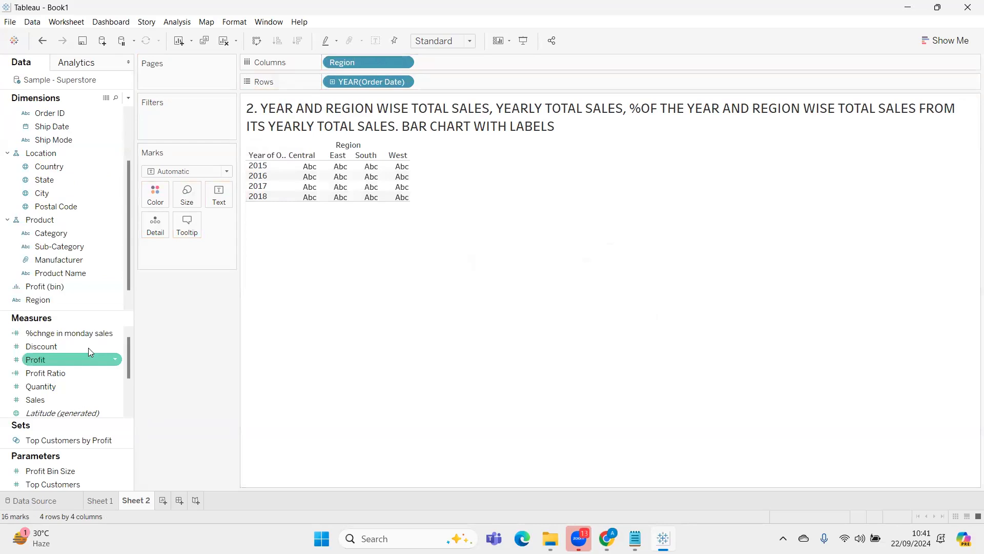
left_click(77, 399)
left_click_drag(77, 397, 350, 178)
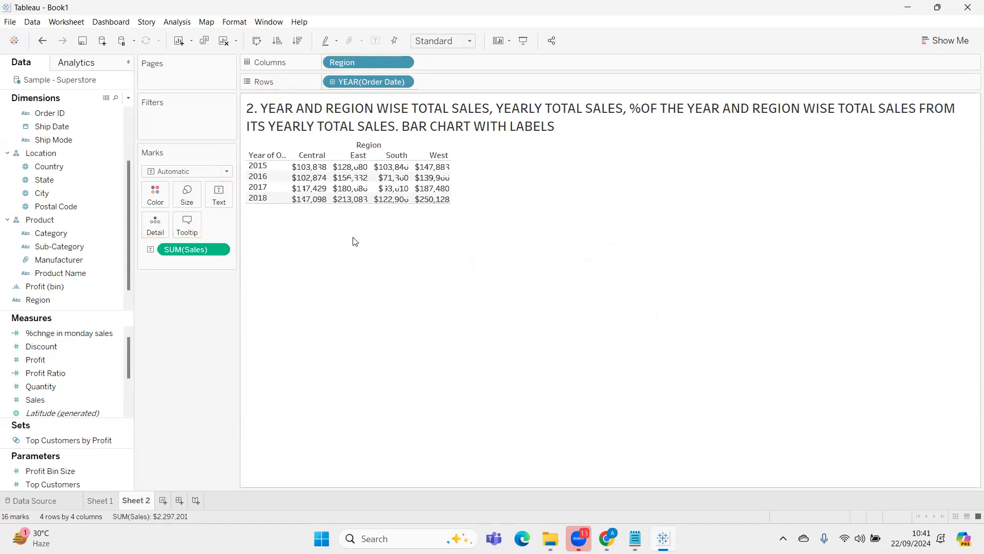
left_click_drag(373, 63, 476, 82)
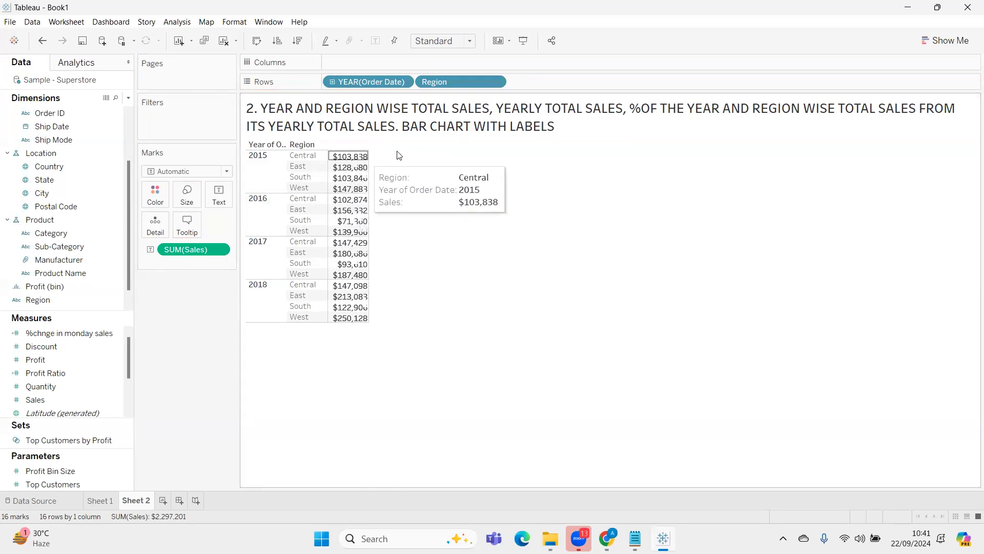
left_click(599, 136)
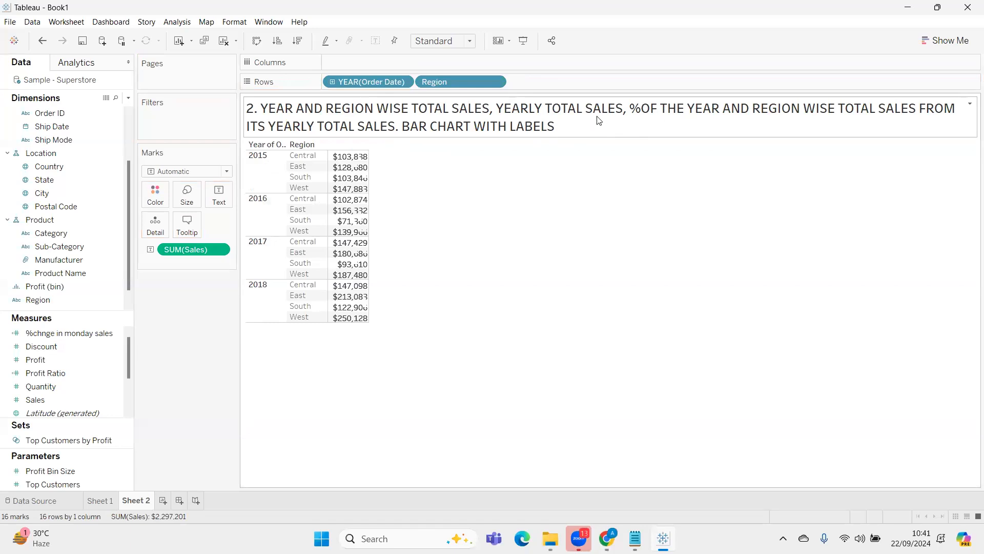
Start a new calculated field and name it "yearly total sales"
left_click(128, 98)
left_click(119, 109)
type("ye")
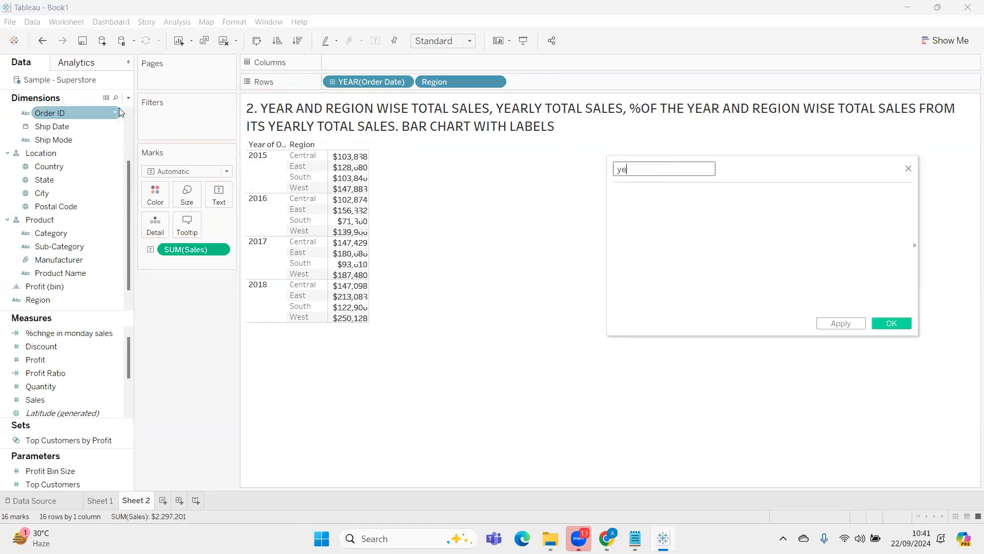
type("arly total sales")
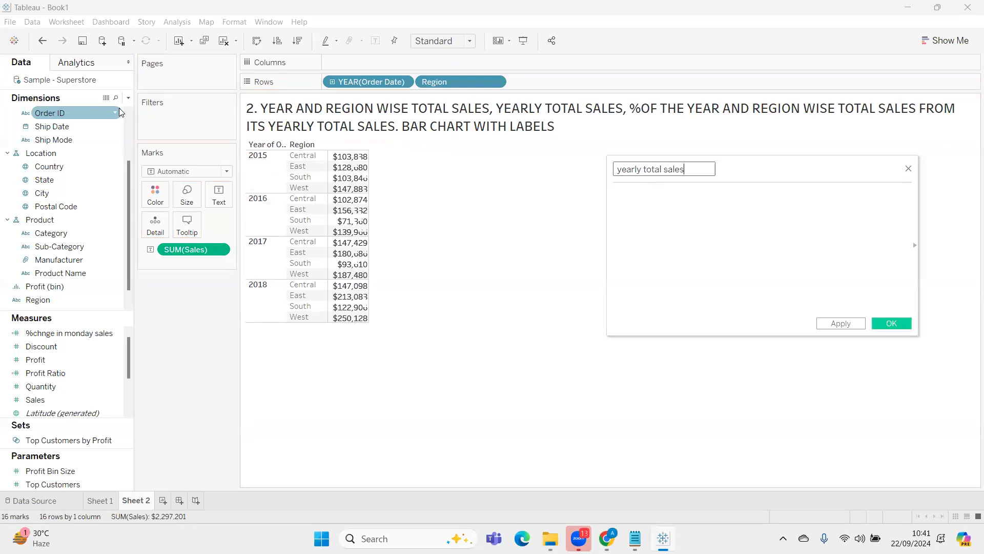
Examine the regional sales grouped under each order year from 2015 to 2018
left_click(259, 171)
left_click(259, 210)
left_click(260, 257)
left_click(262, 314)
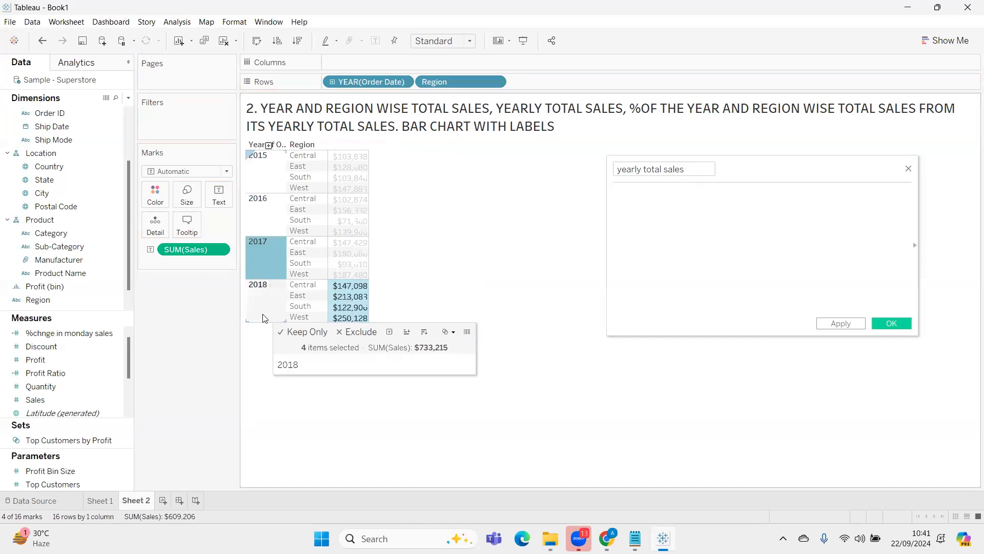
left_click(646, 198)
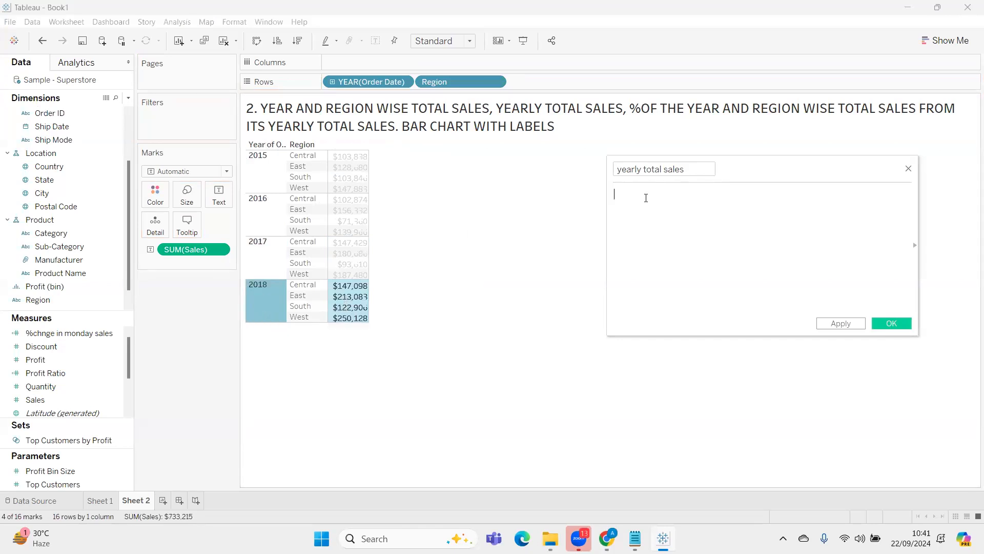
left_click(258, 167)
left_click(270, 214)
left_click(267, 257)
left_click(265, 308)
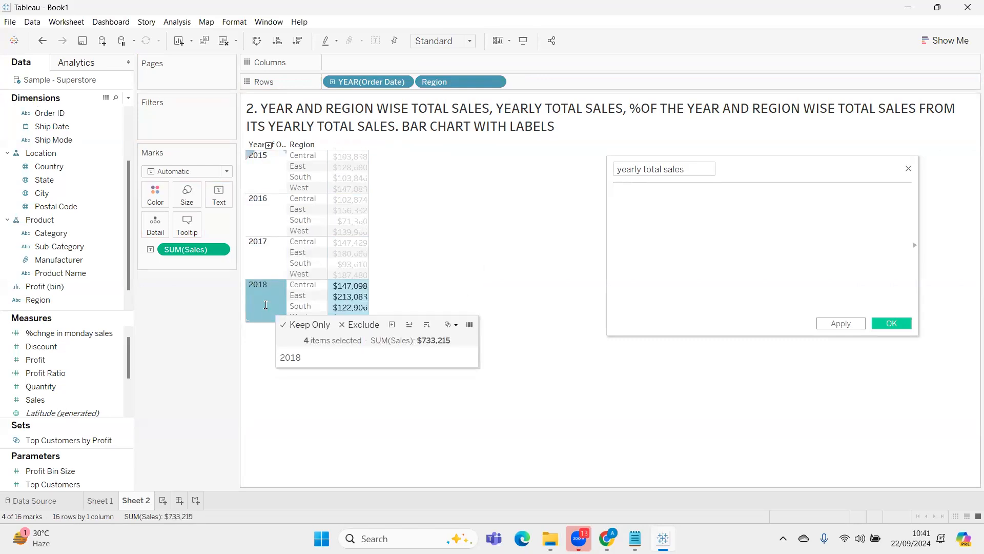
left_click(652, 198)
left_click(276, 263)
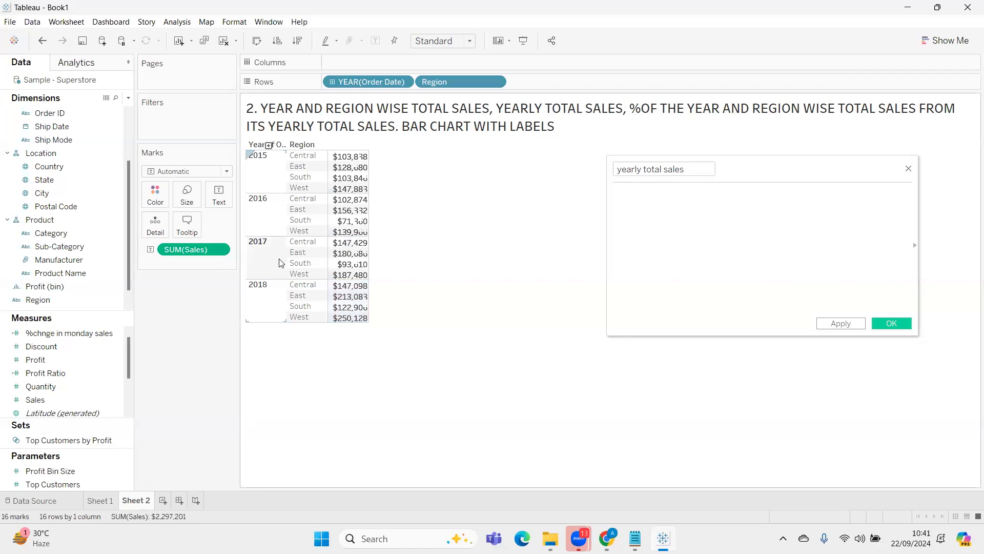
Define the yearly total sales field as WINDOW_SUM(SUM([Sales])) and apply the calculation
left_click(653, 197)
type("wind")
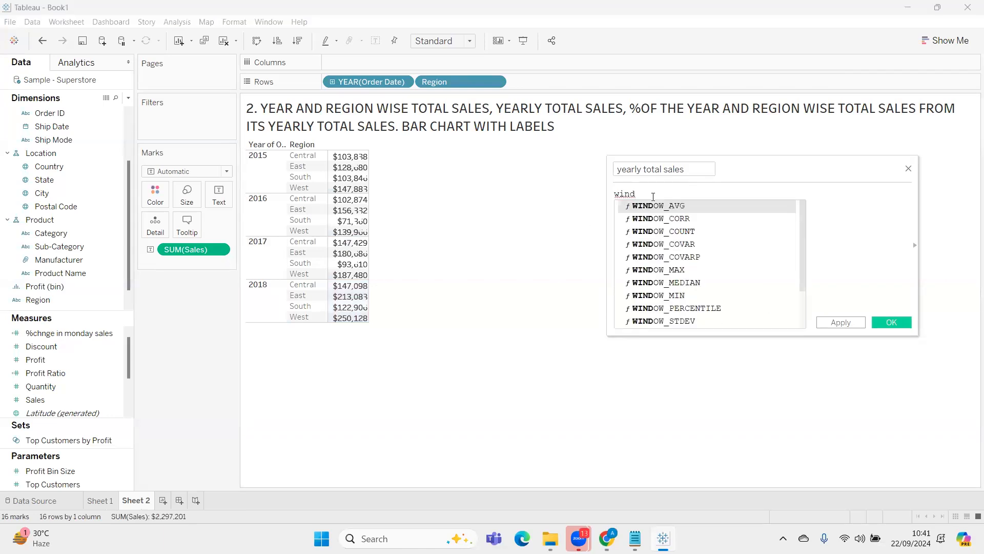
type("ow_")
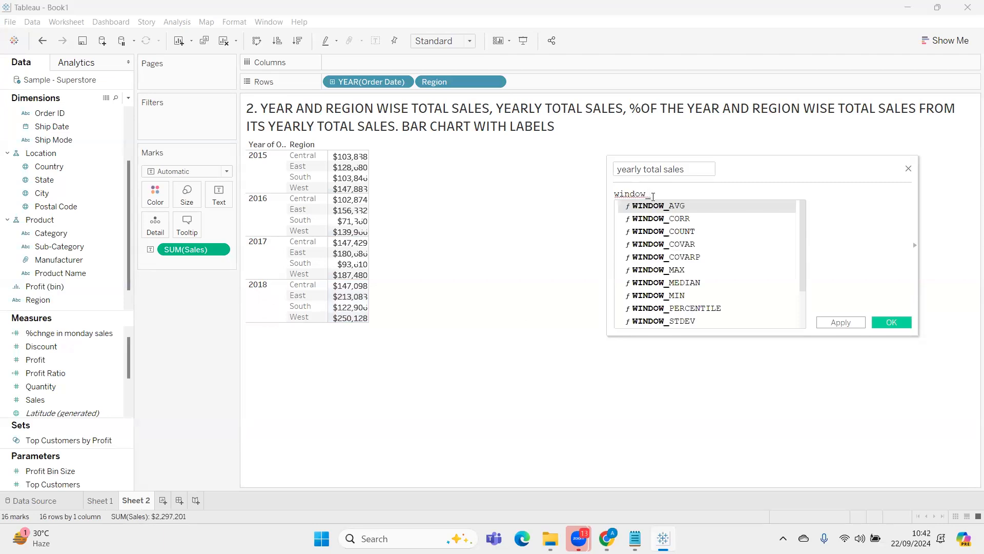
type("sum")
key("Return")
type("sum")
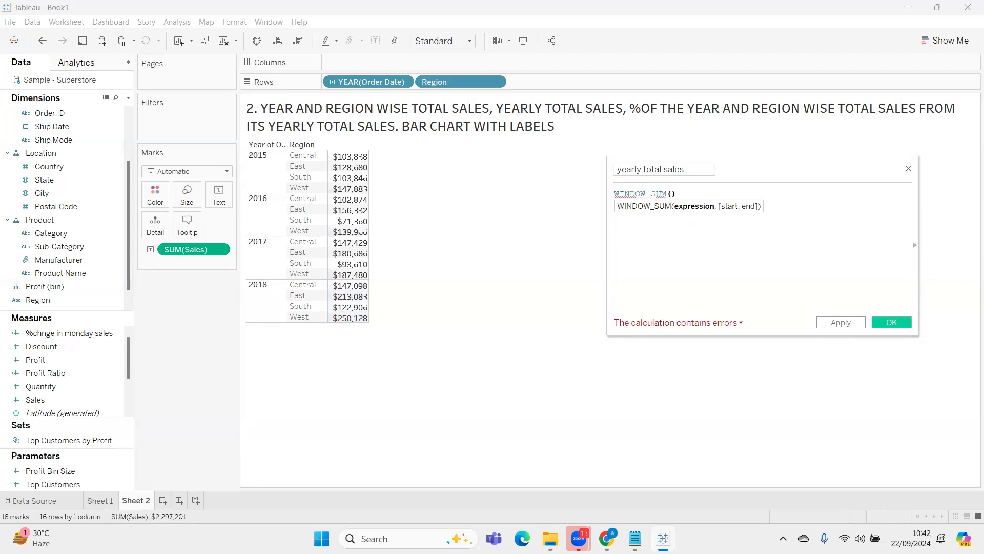
key("Return")
type("sales")
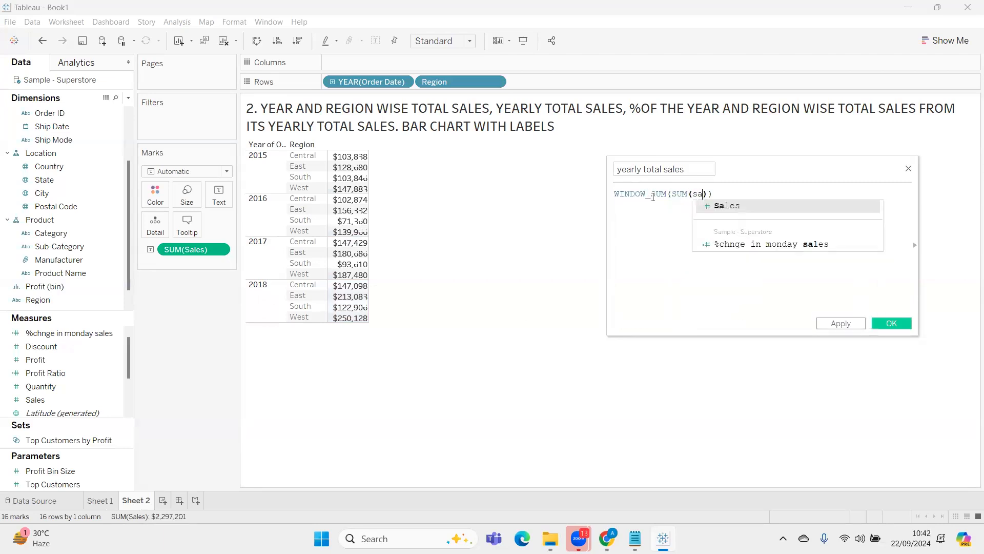
key("Return")
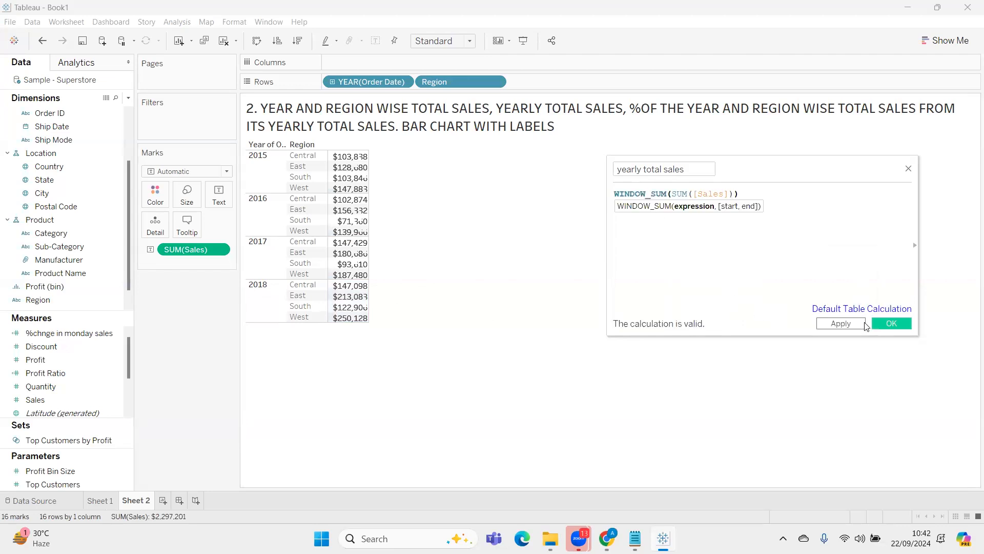
left_click(838, 323)
Add yearly total sales to the table beside Sales, compute it using Pane (down), and finish the calculation editor
left_click_drag(56, 399, 320, 210)
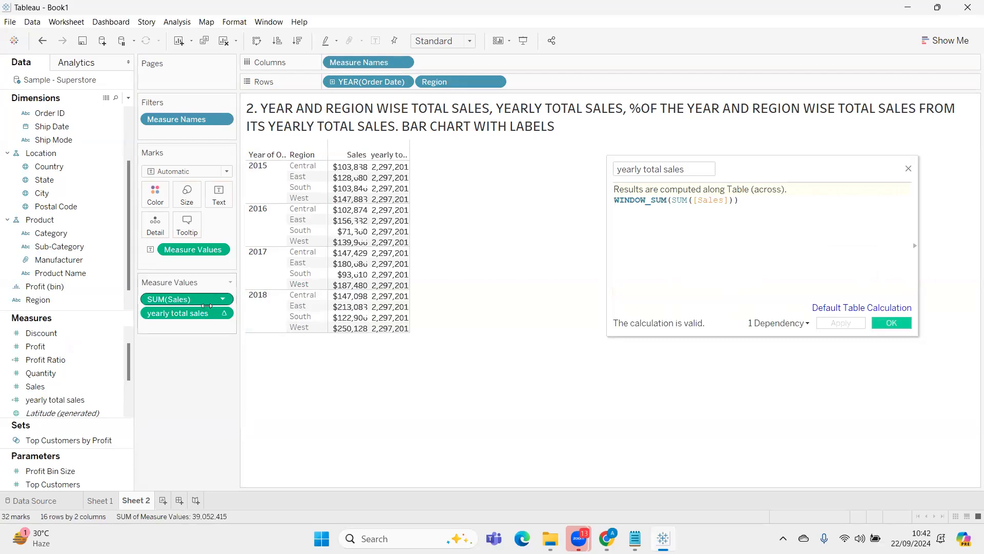
right_click(189, 315)
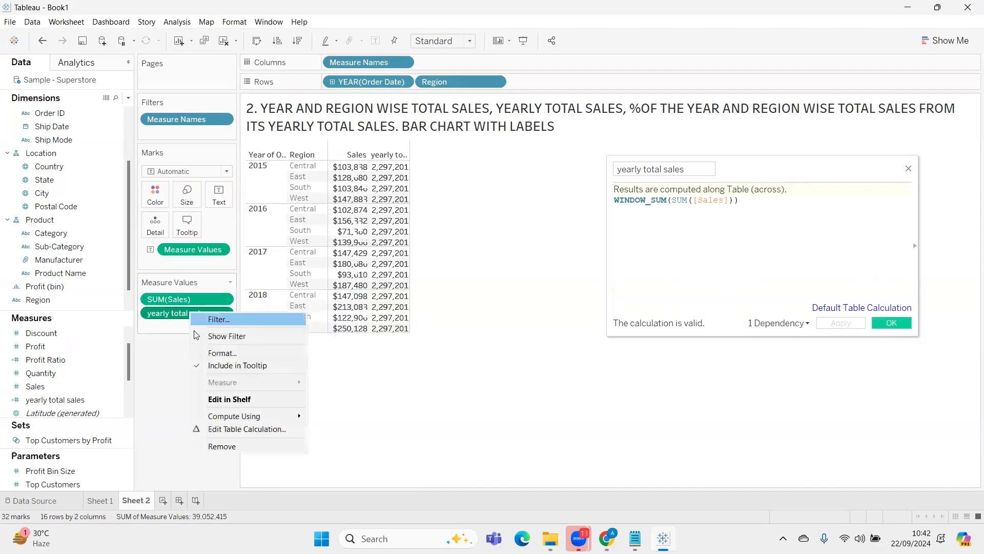
mouse_move(226, 419)
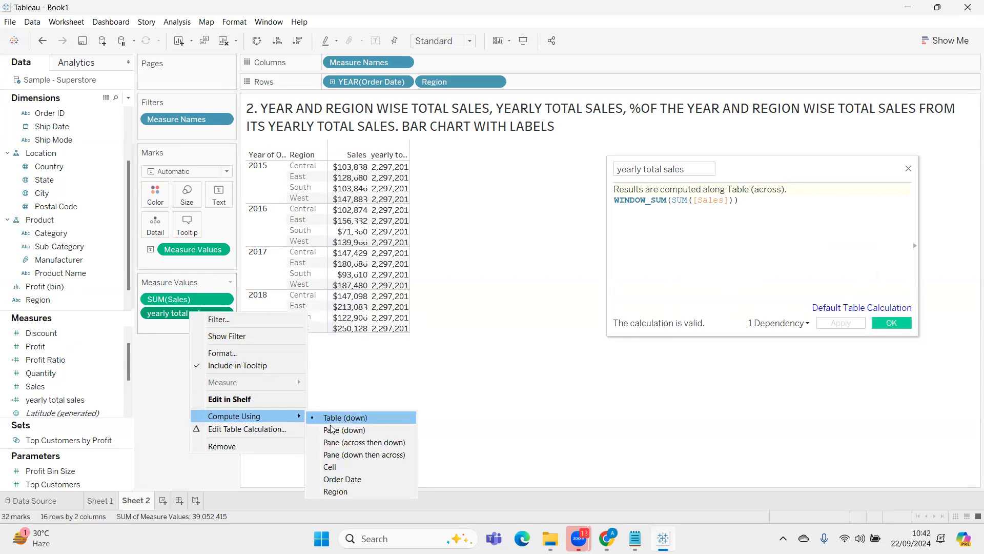
left_click(332, 433)
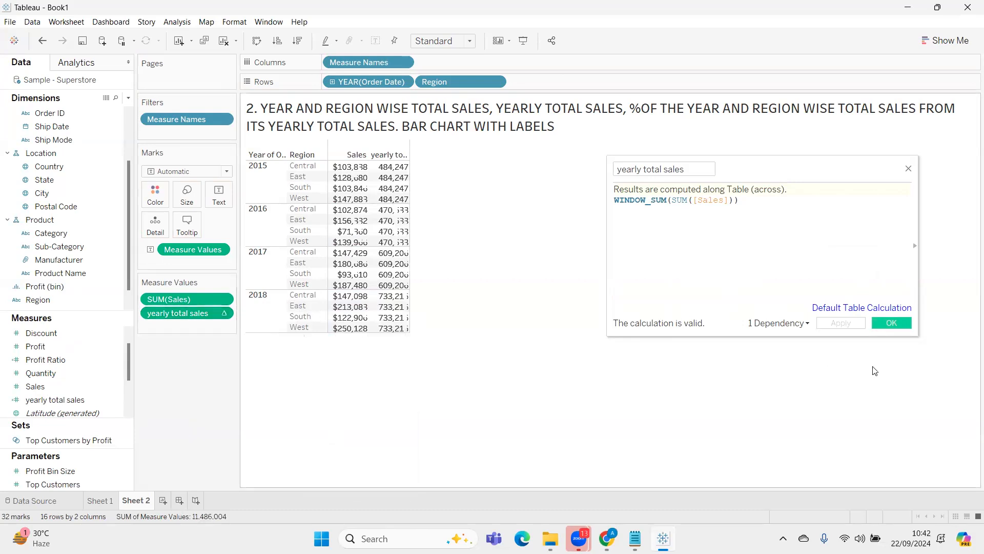
left_click(886, 326)
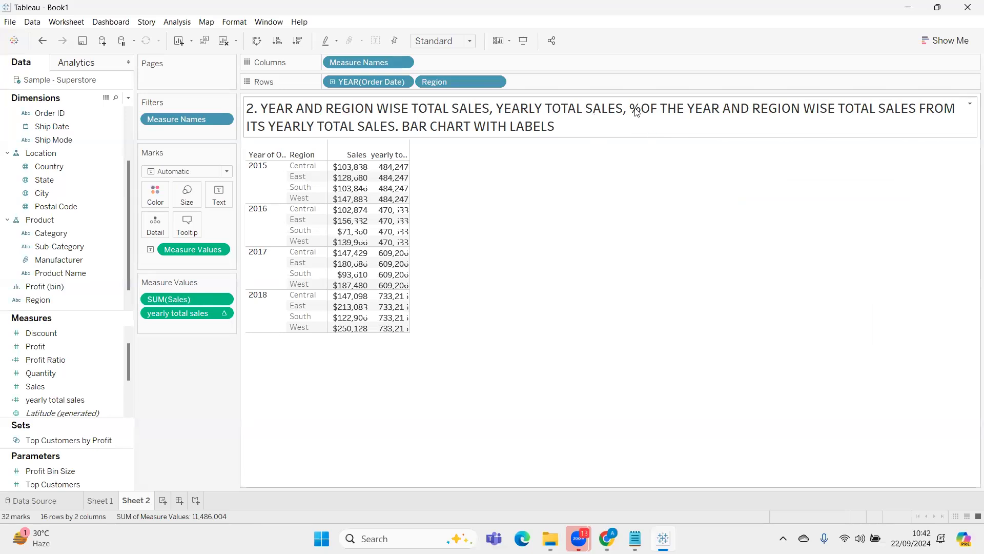
Compare the 2015 Central region's sales with the yearly total for 2015 in the table
left_click(281, 179)
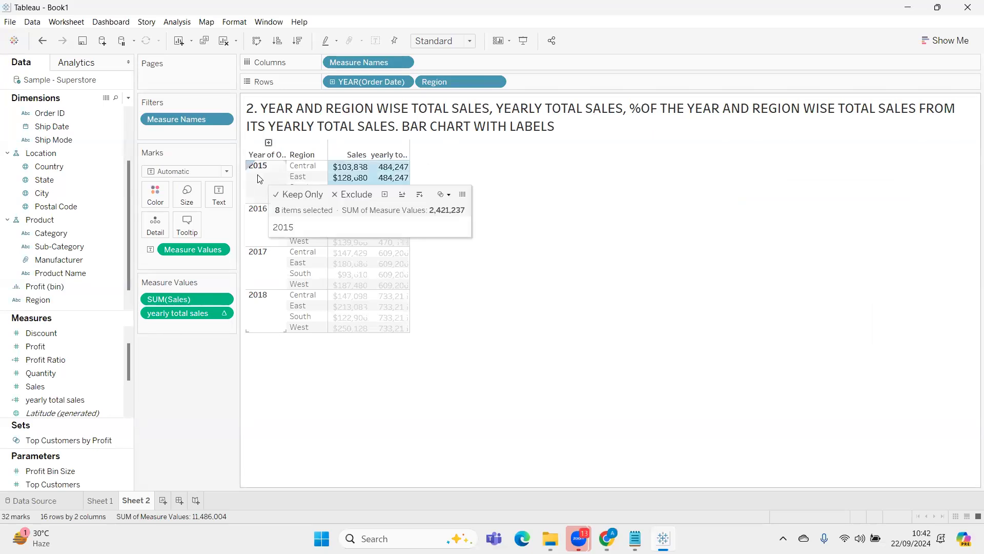
left_click(313, 169)
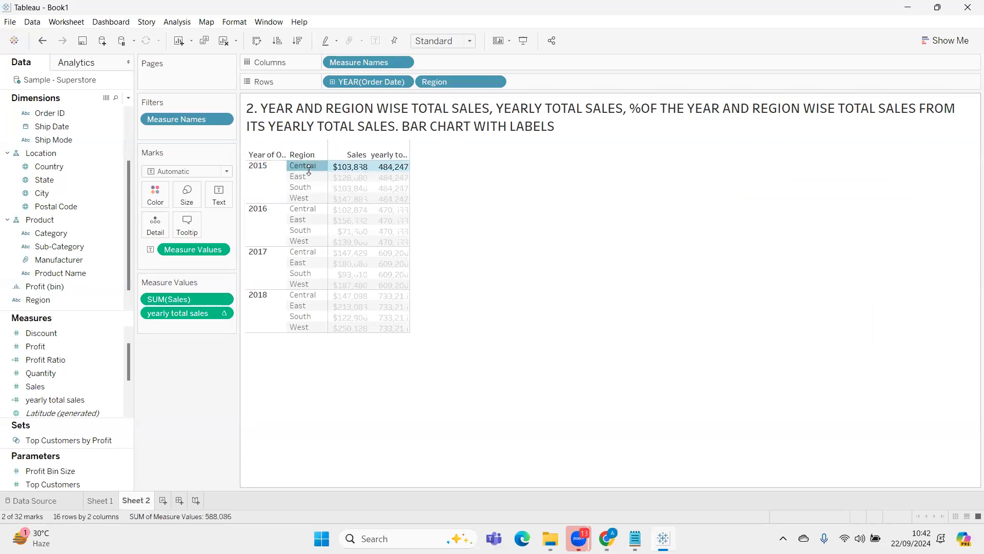
left_click(349, 168)
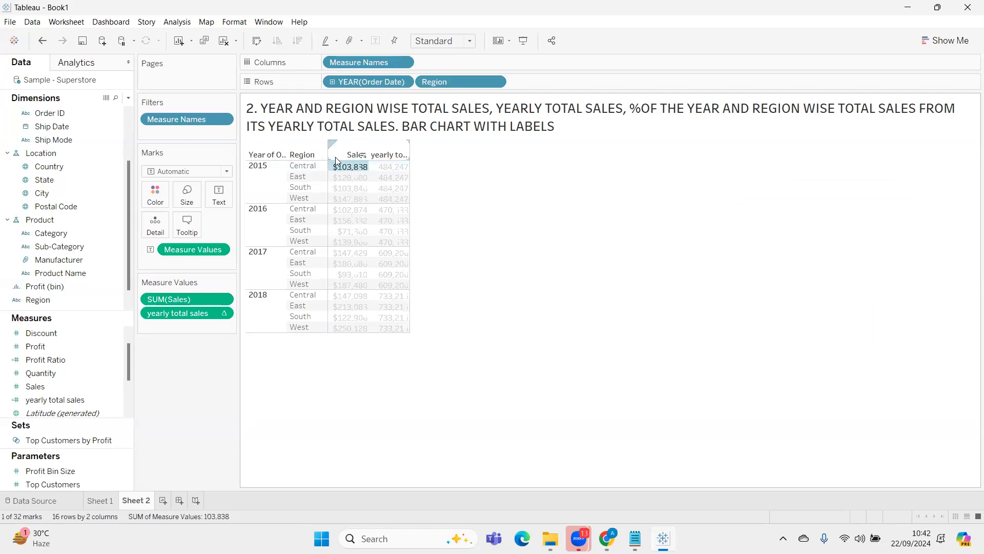
left_click(263, 176)
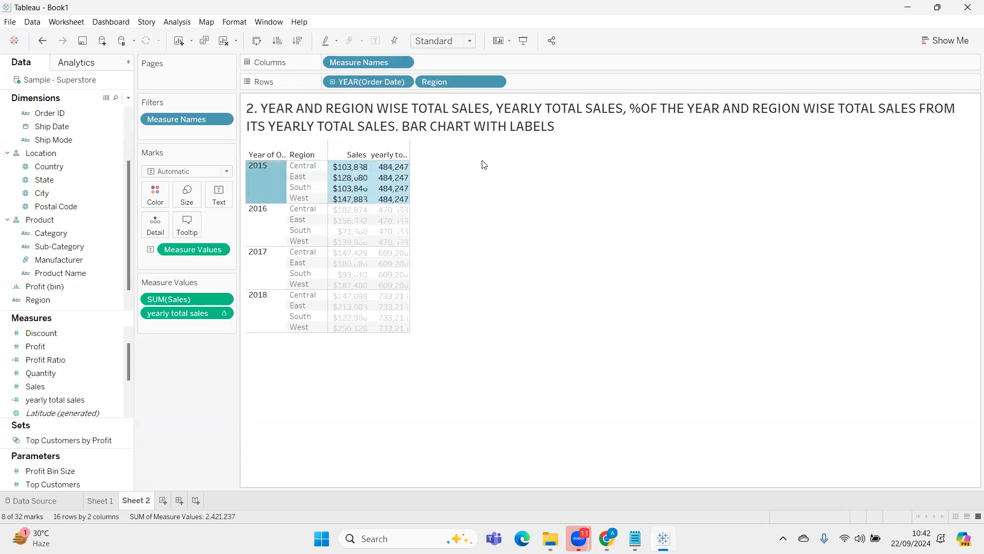
left_click(396, 173)
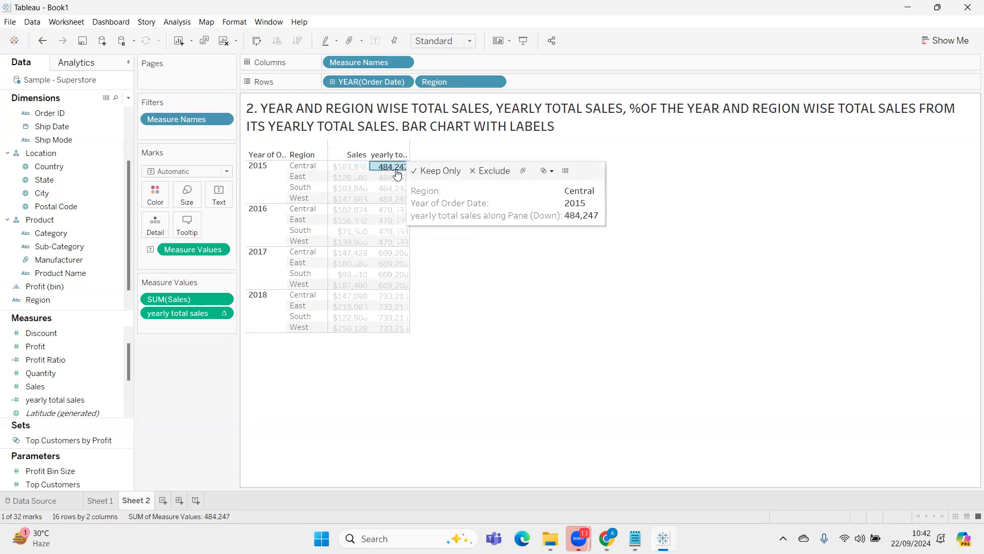
left_click(262, 176)
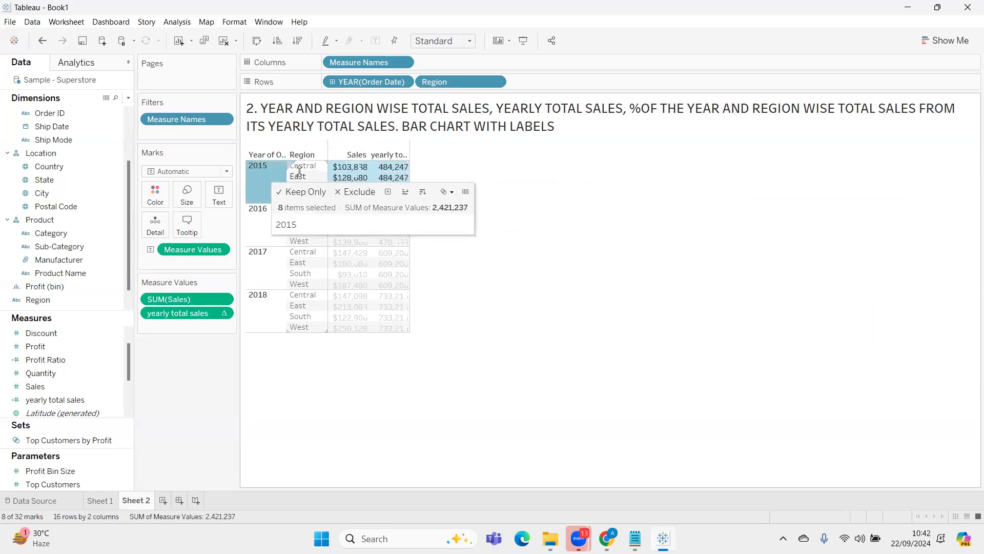
mouse_move(347, 167)
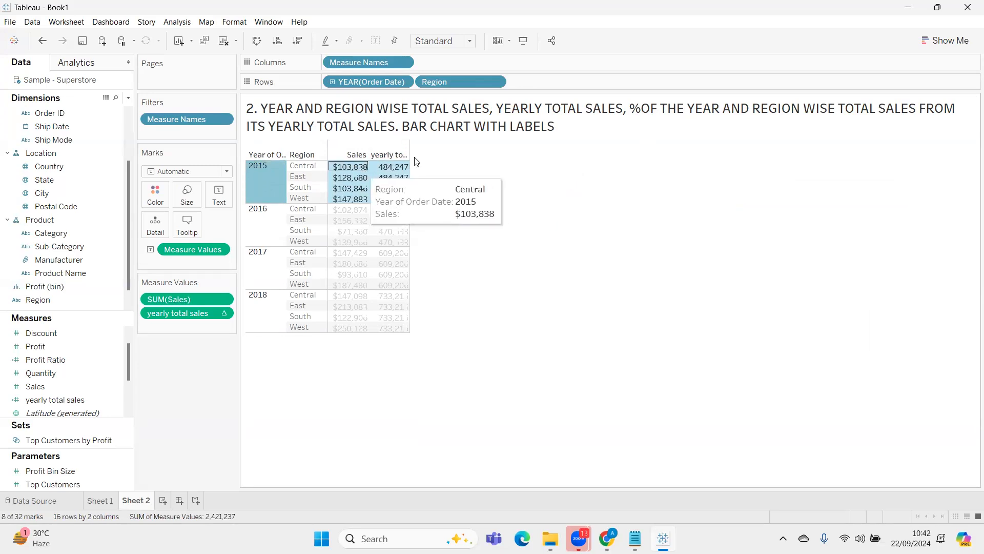
left_click(587, 236)
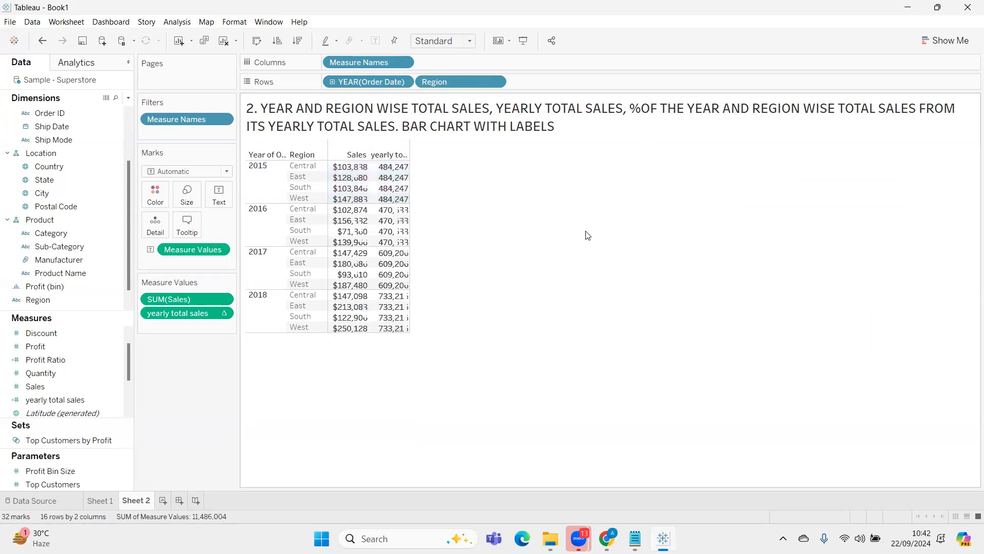
Create a calculated field named "%contr" as SUM([Sales])/[yearly total sales] and apply it
left_click(129, 98)
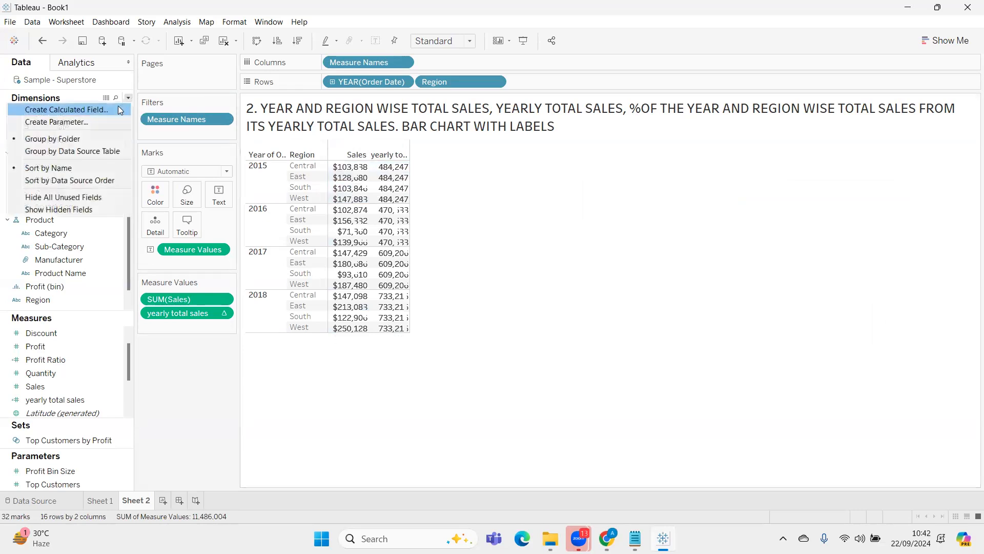
left_click(118, 107)
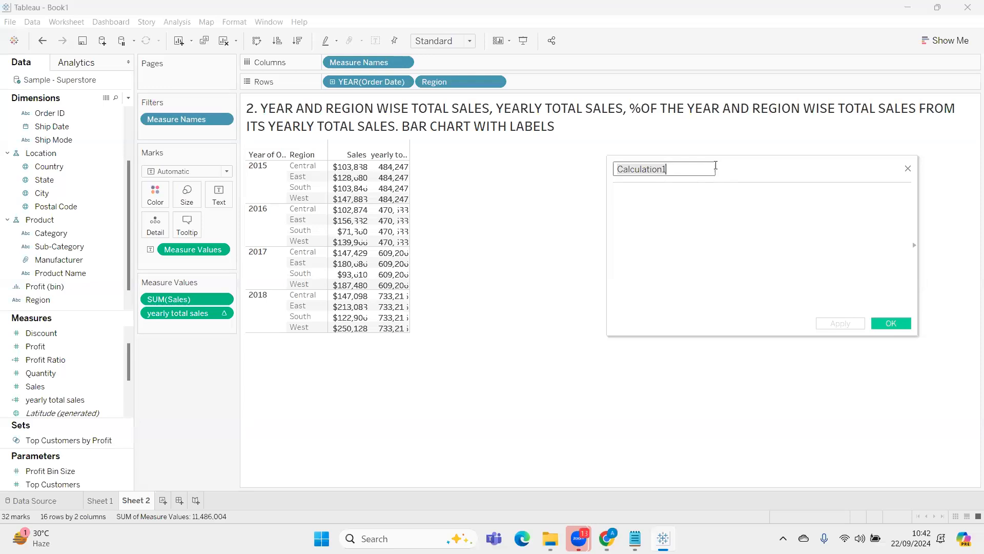
type("%contr")
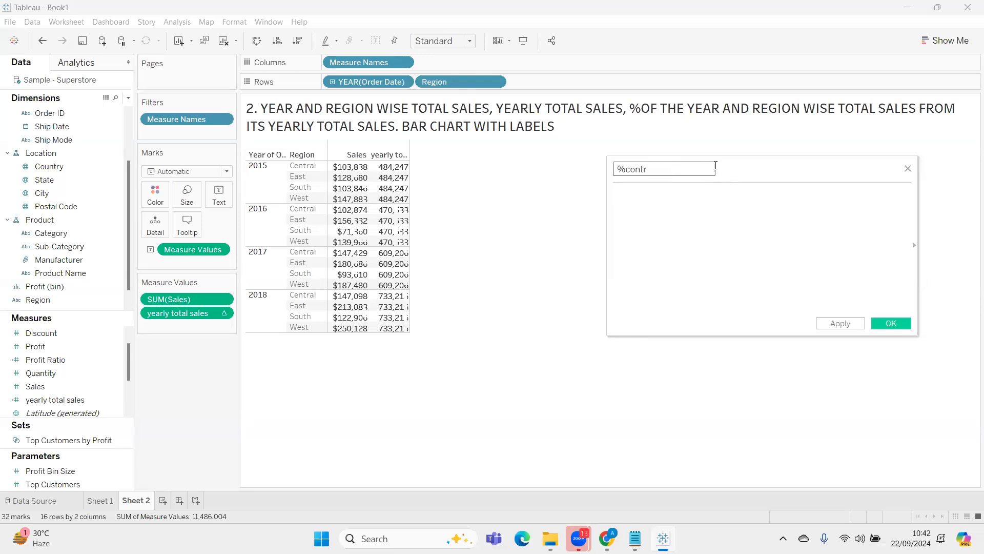
left_click_drag(174, 298, 692, 216)
type("/")
left_click_drag(207, 315, 844, 228)
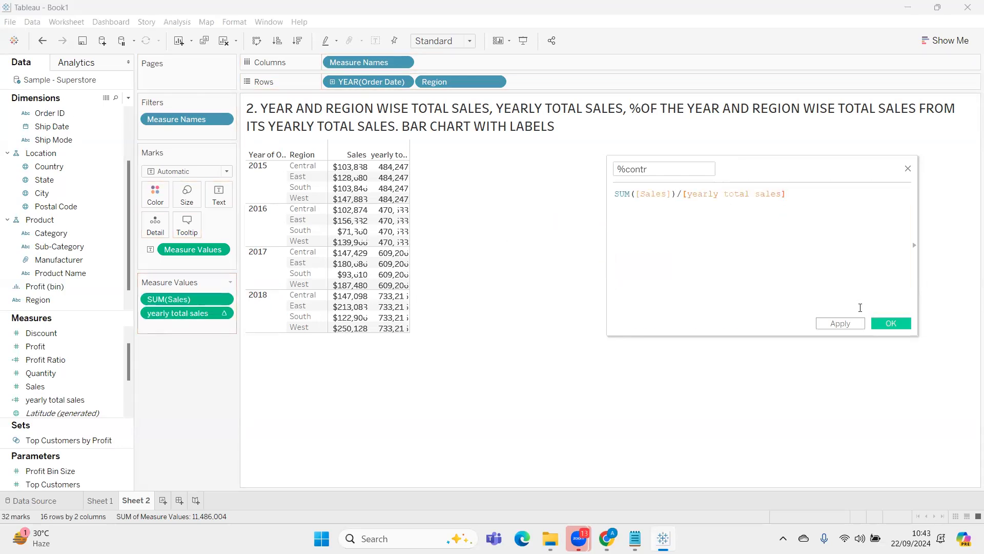
left_click(840, 323)
Add %contr to the measure values and format its numbers as a percentage with 2 decimal places
left_click_drag(81, 333, 190, 328)
right_click(190, 328)
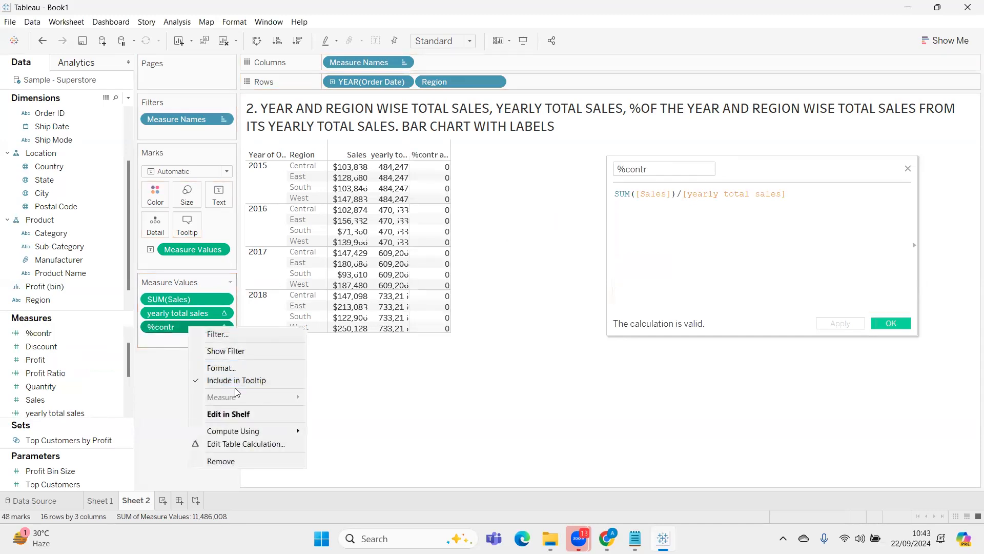
left_click(235, 369)
left_click(107, 139)
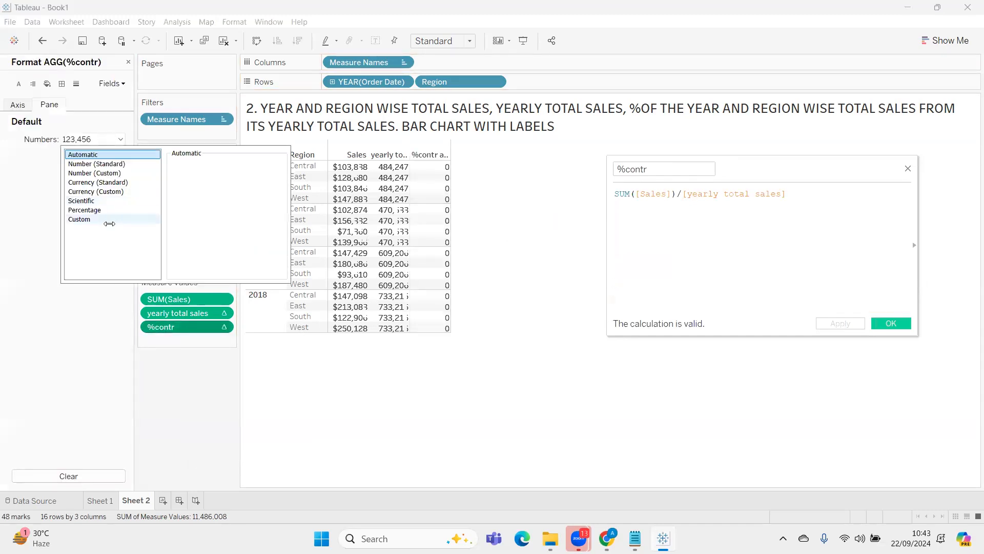
left_click(105, 210)
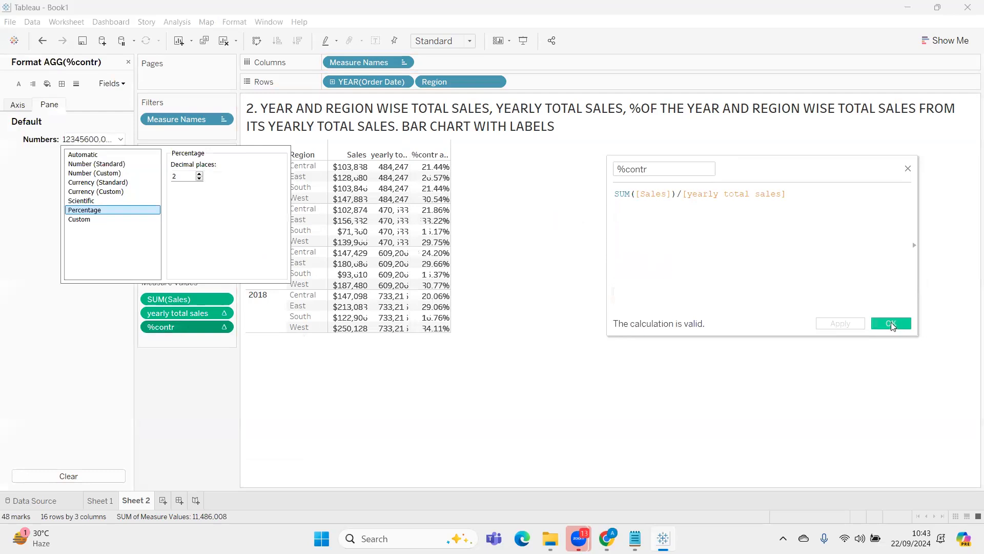
left_click(891, 322)
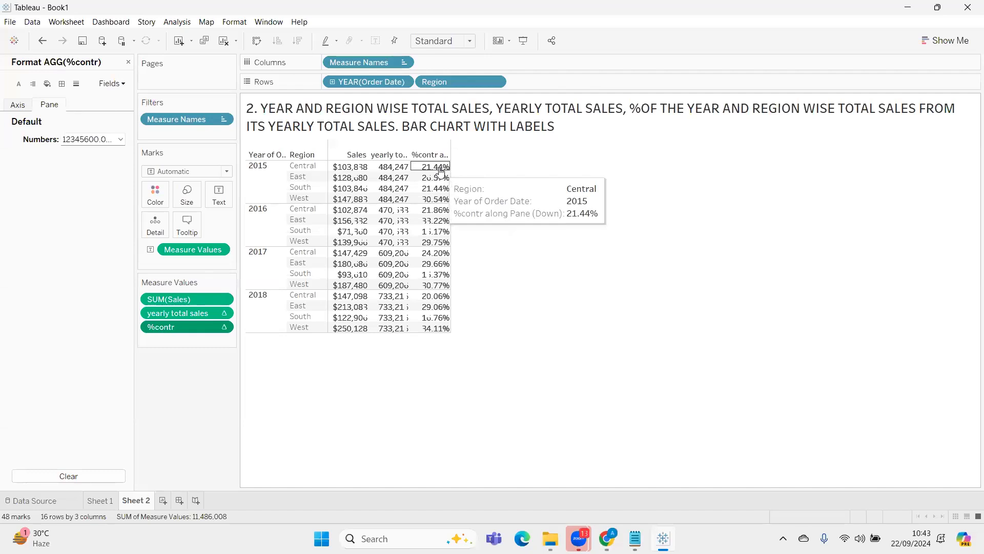
left_click(129, 62)
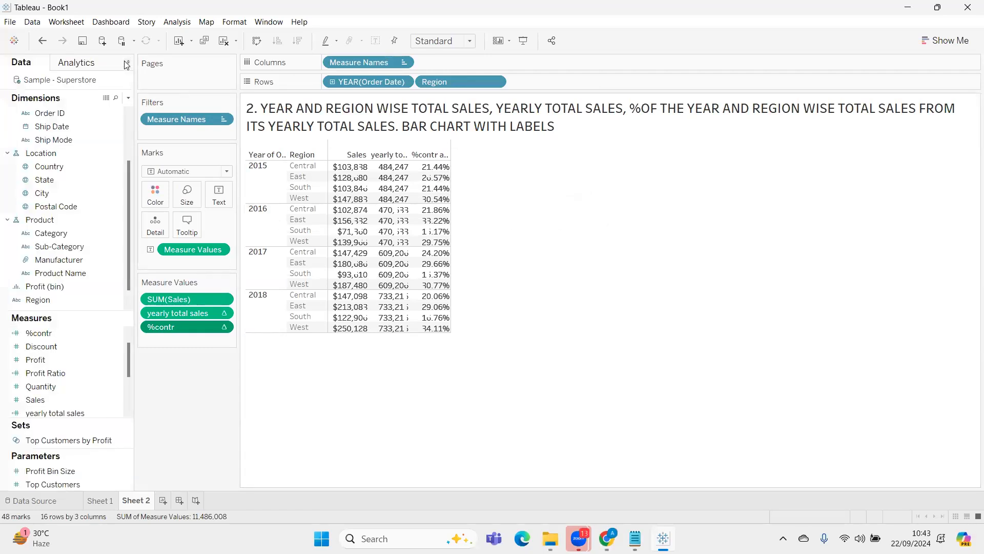
Review the year and region contribution percentages, and inspect the Monday sales and %change values on Sheet 1
mouse_move(437, 165)
left_click(101, 500)
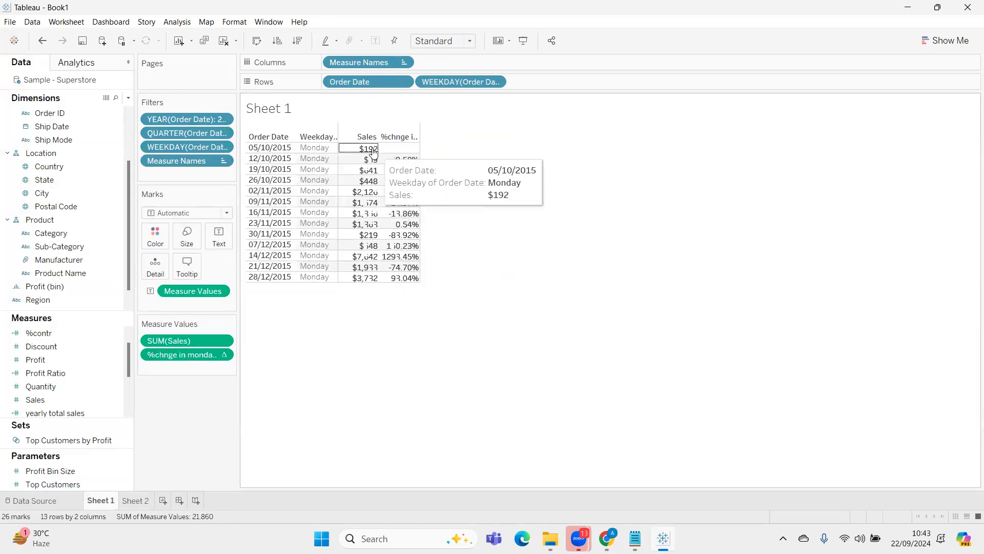
mouse_move(399, 163)
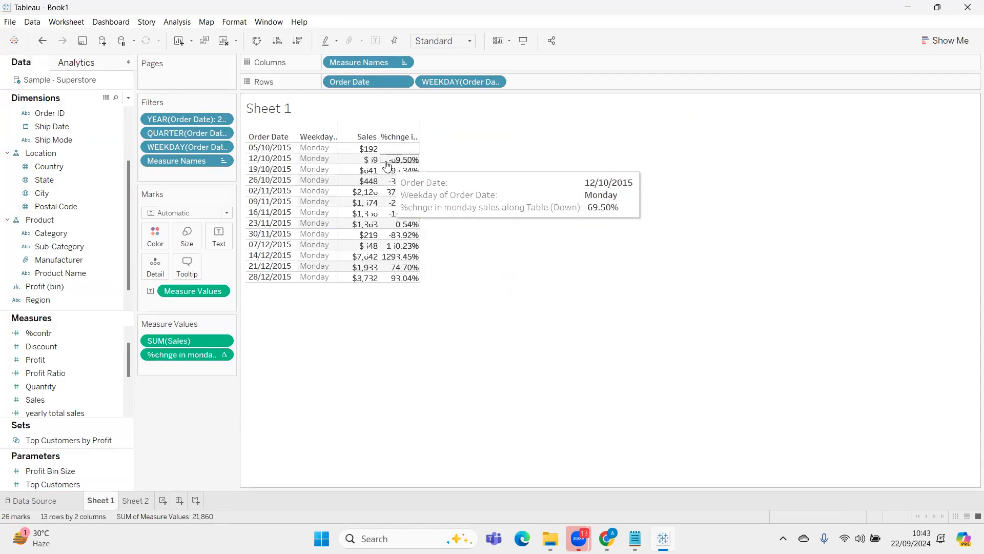
Compare the Monday sales and %change table on Sheet 1 with the year and region contribution table on Sheet 2
left_click(135, 501)
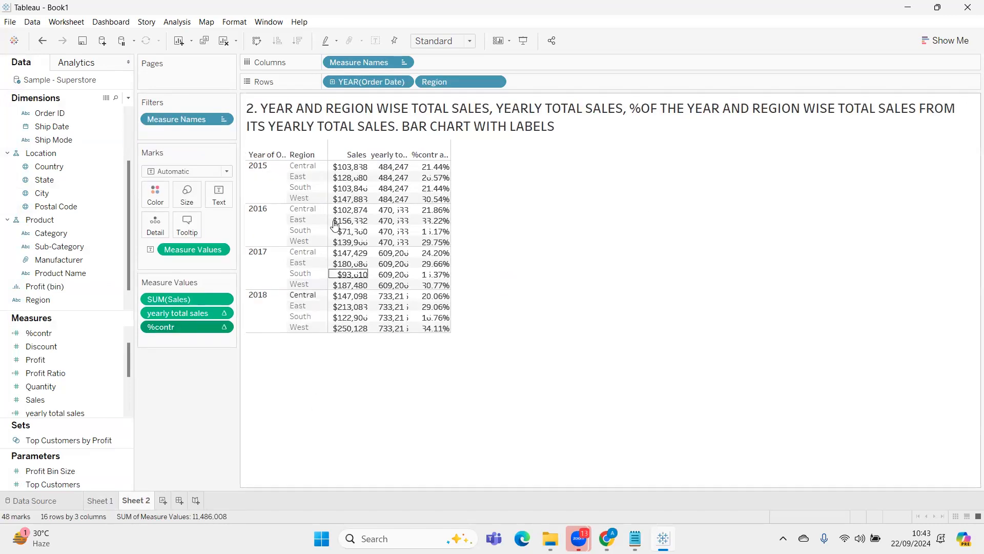
left_click(95, 502)
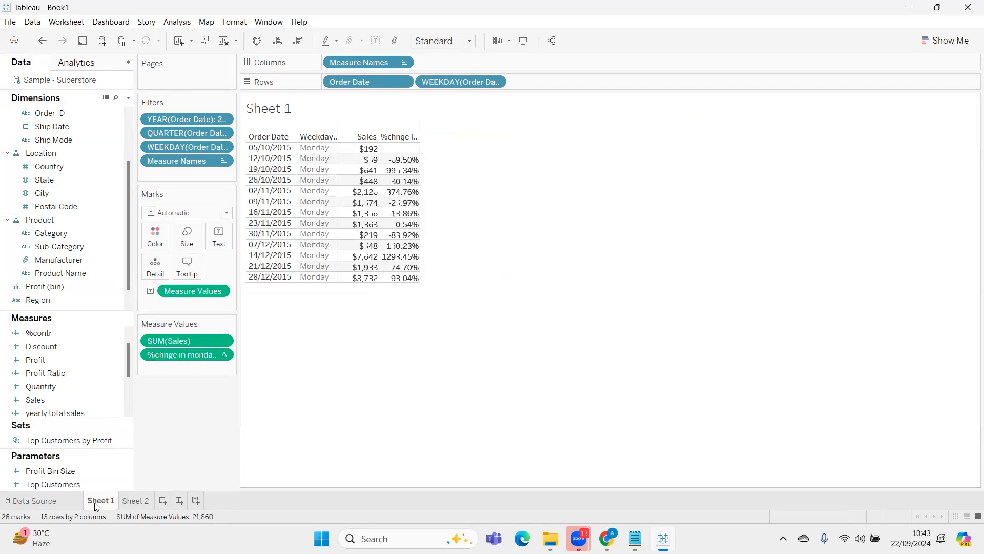
left_click(134, 502)
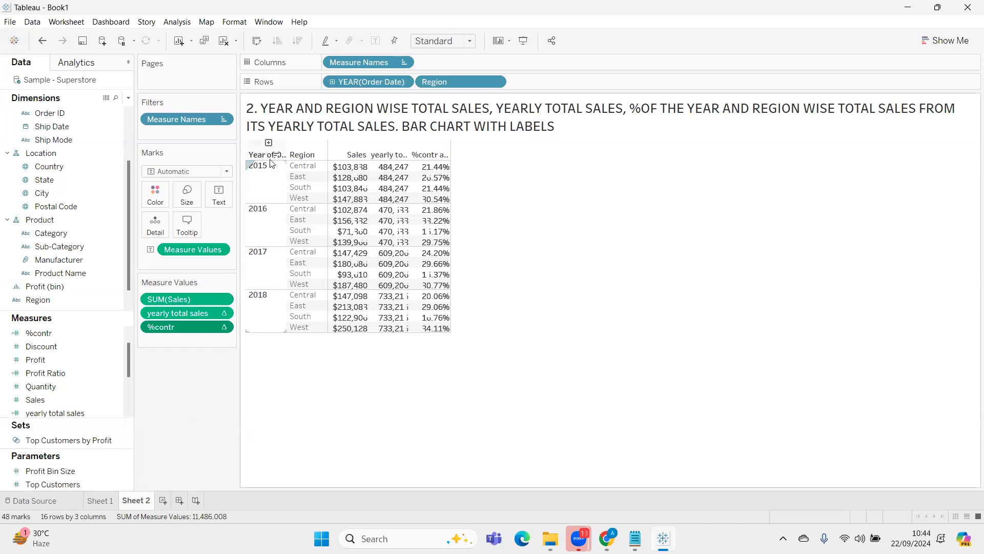
Increase the header row height and widen the measure columns of the year and region table so the full column headings fit
left_click(323, 165)
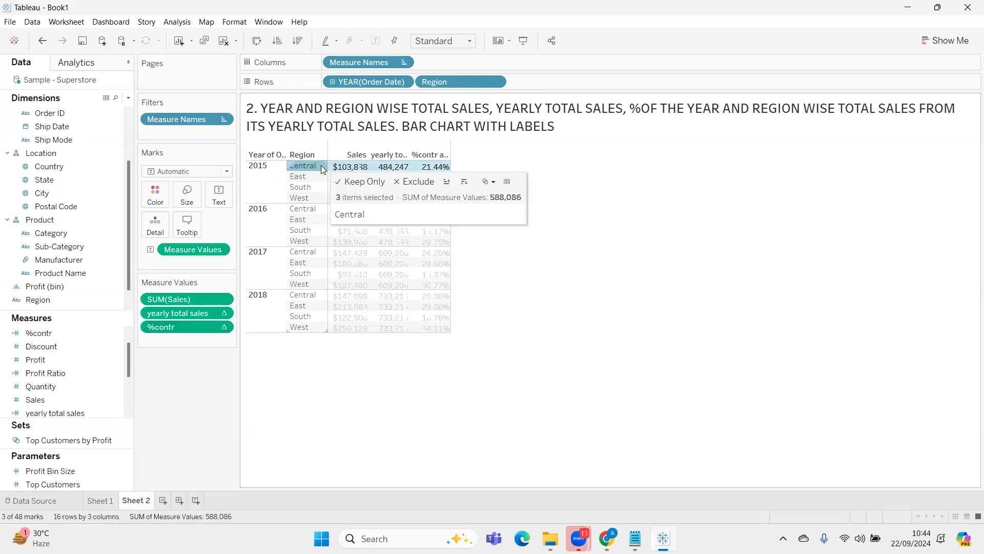
left_click_drag(321, 158, 320, 171)
left_click_drag(449, 156, 483, 157)
left_click(609, 181)
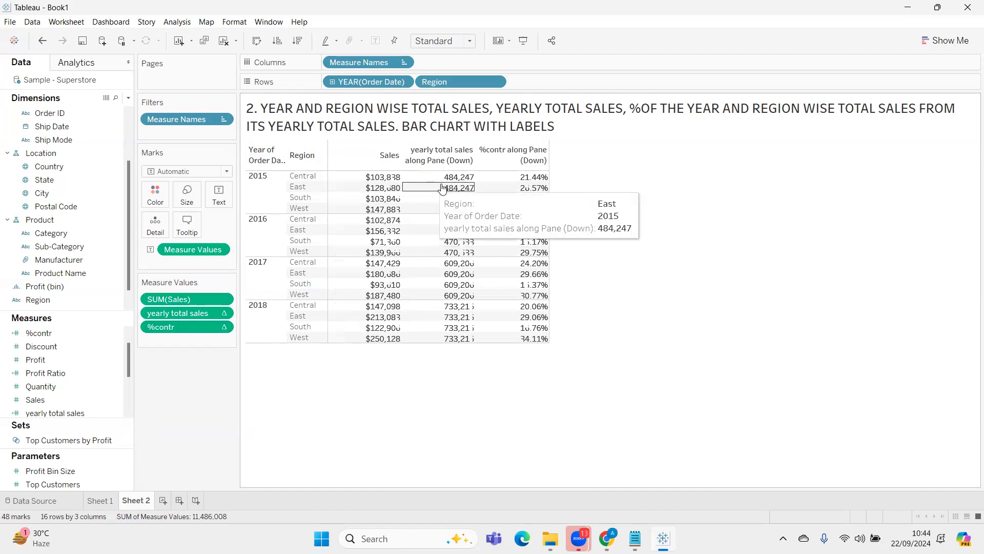
Examine the yearly total sales for the 2015 Central region on Sheet 2 and return to the Monday sales table on Sheet 1
left_click(441, 209)
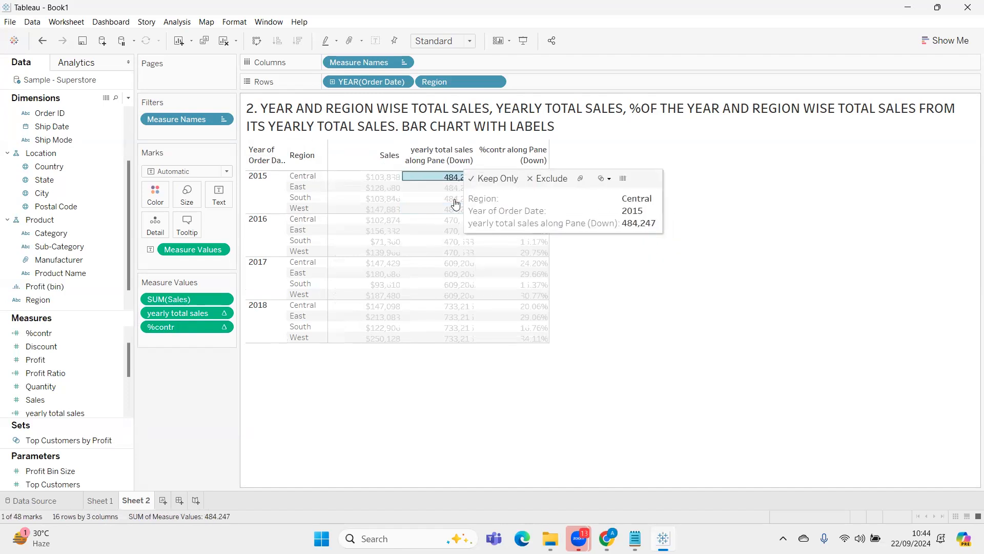
left_click(701, 186)
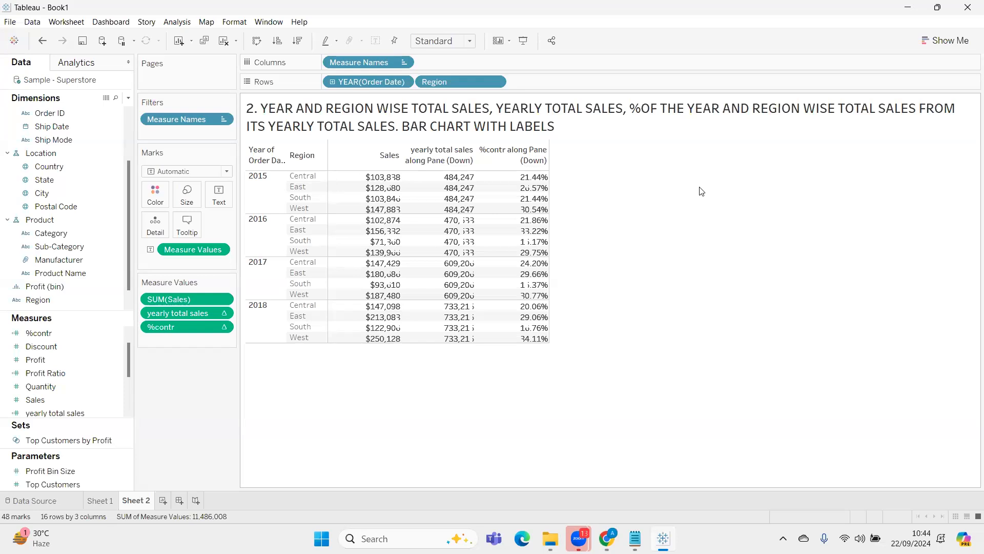
left_click(112, 500)
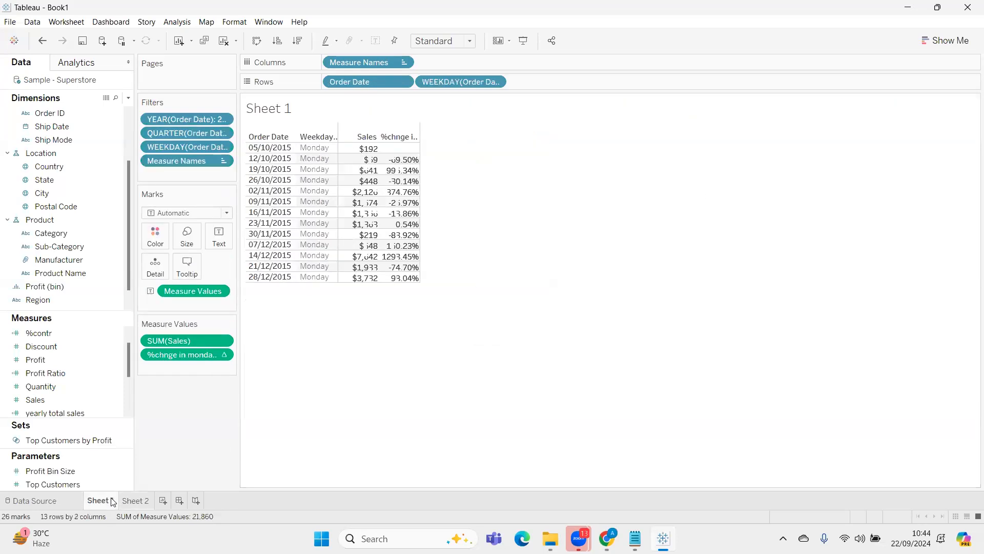
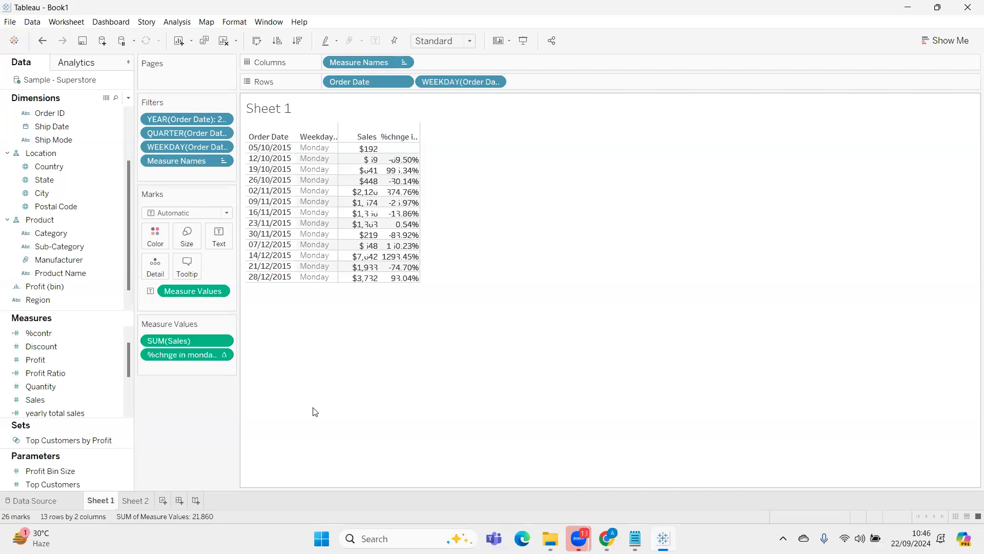
Look over the year and region table on Sheet 2 and add a new blank worksheet for the next example
left_click(148, 500)
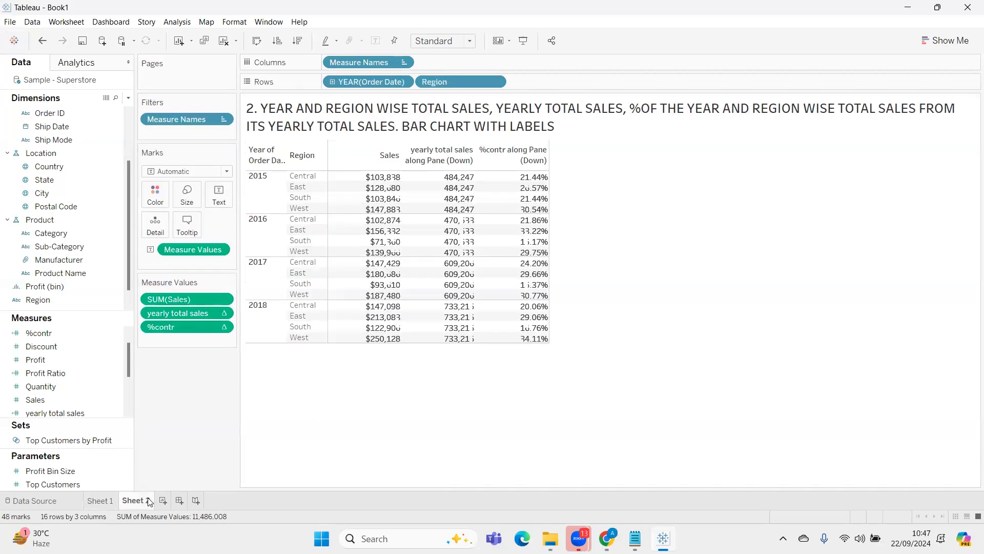
mouse_move(149, 501)
left_click(163, 500)
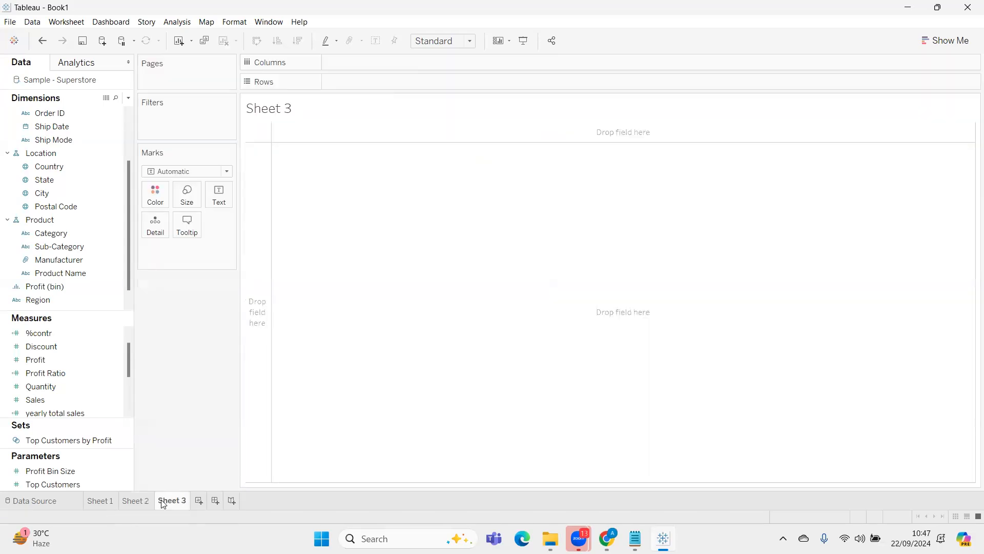
mouse_move(162, 508)
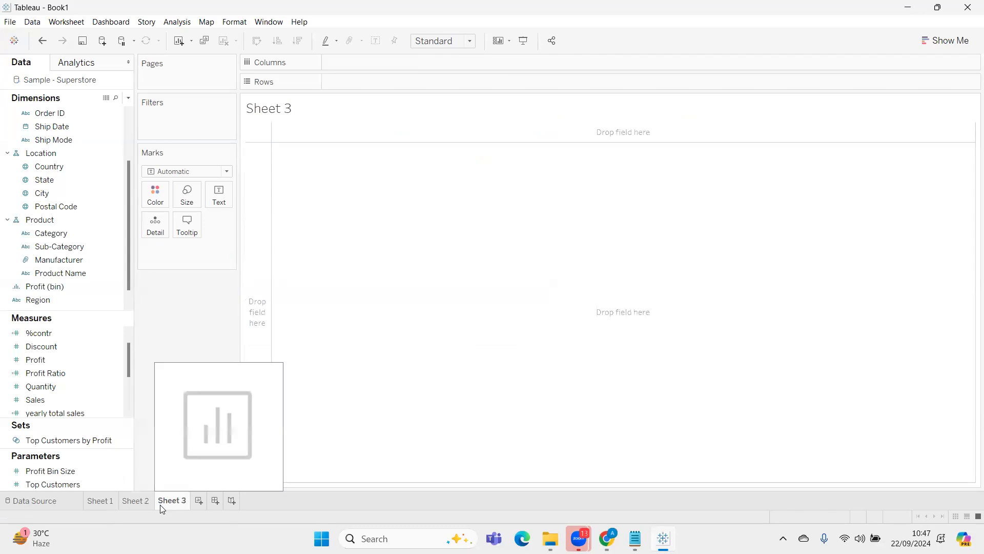
left_click(134, 501)
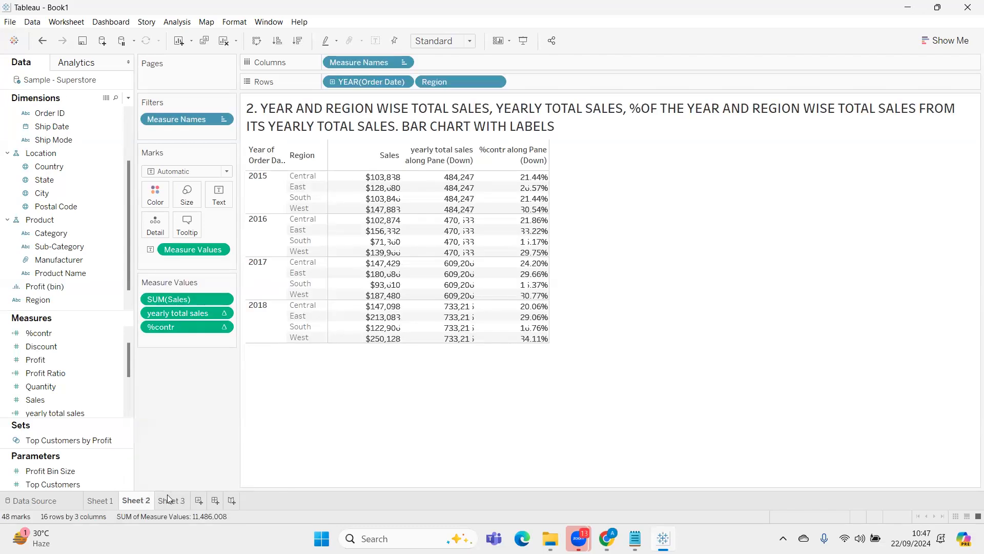
left_click(168, 495)
Switch to the batch 4084 brief in Notepad, end question 4 with a full stop and blank lines, and open a new empty note
left_click(635, 536)
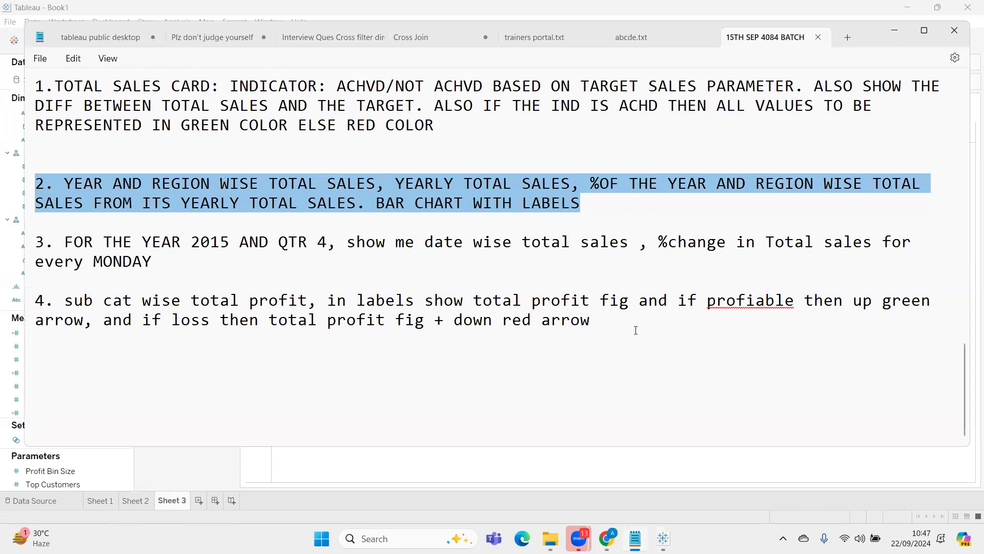
left_click(635, 330)
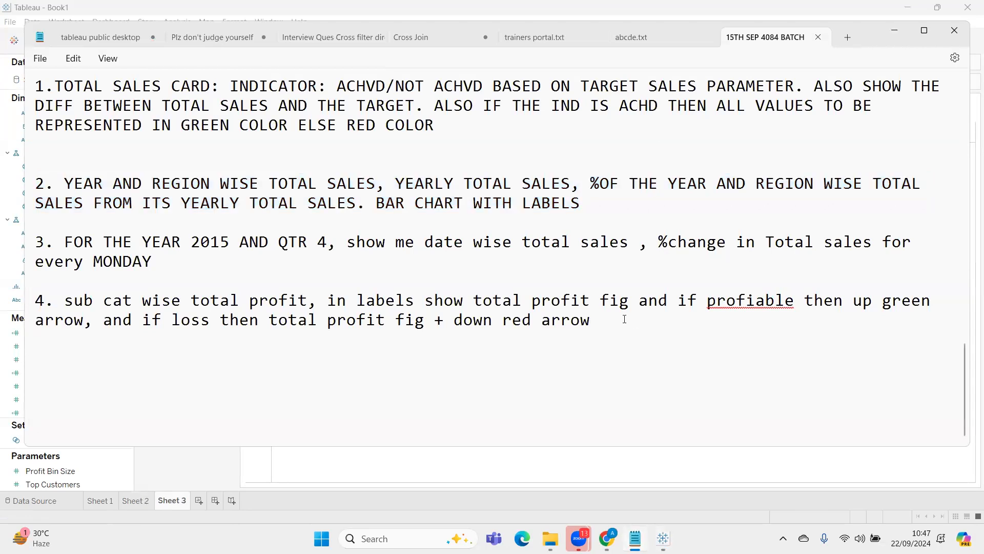
type(".")
key("Return")
key("Return")
key("Return")
key("Return")
key("ctrl+n")
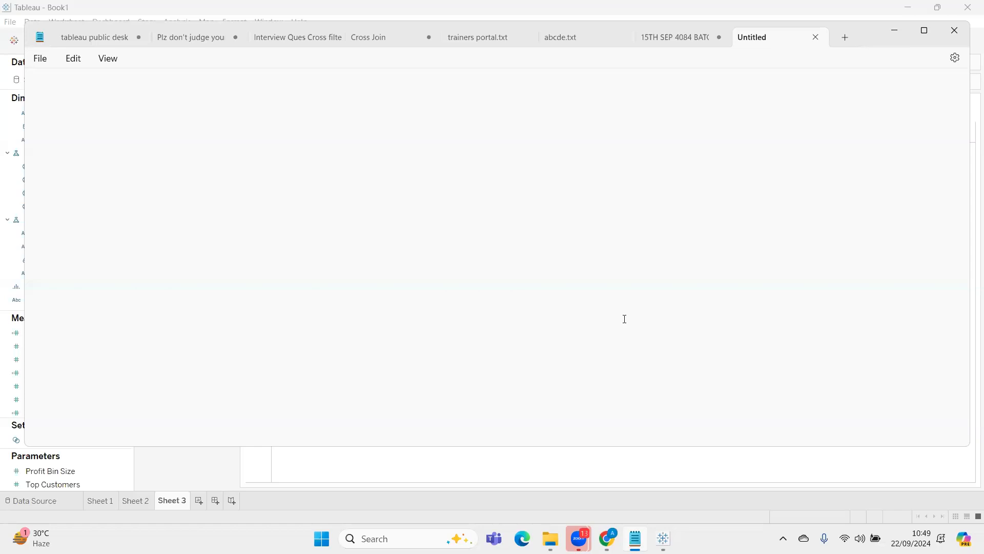
Look through the other open notes, including the Power BI cross-filter direction text, and return to the batch 4084 brief
left_click(94, 40)
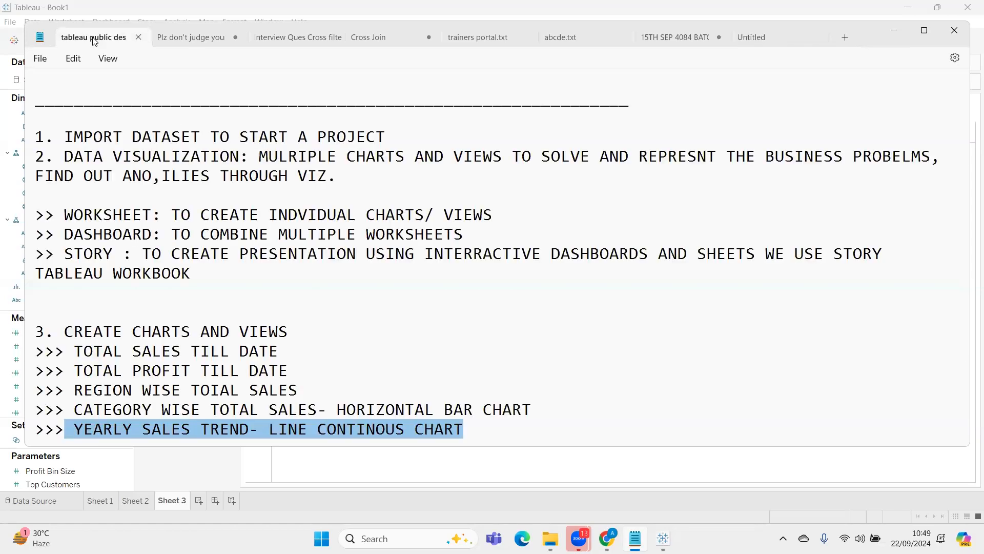
left_click(177, 38)
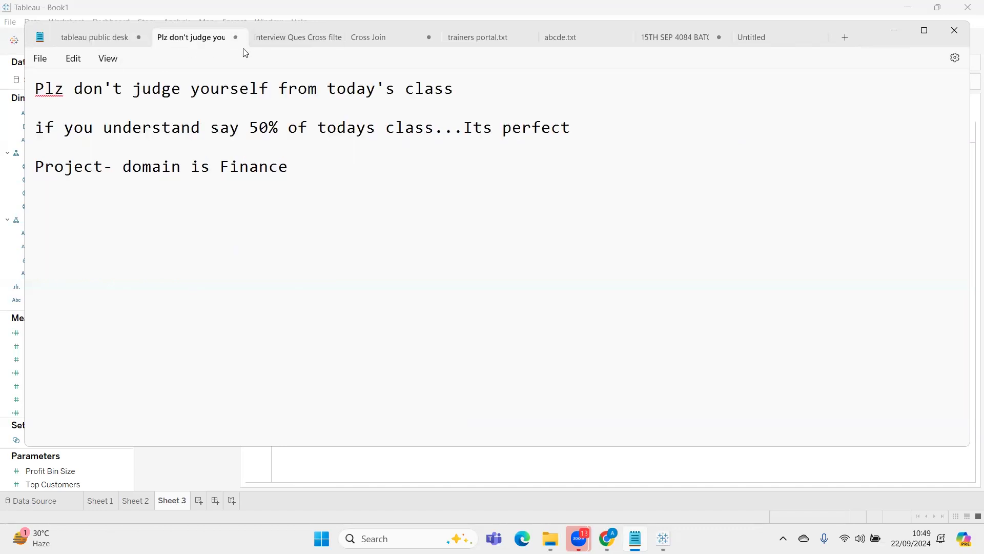
left_click(260, 40)
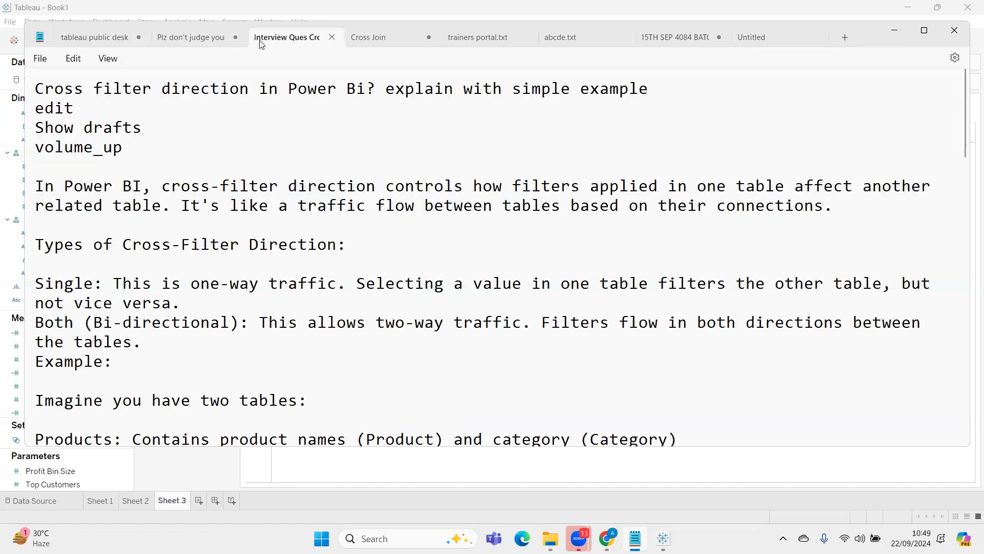
scroll(352, 273, "down", 6)
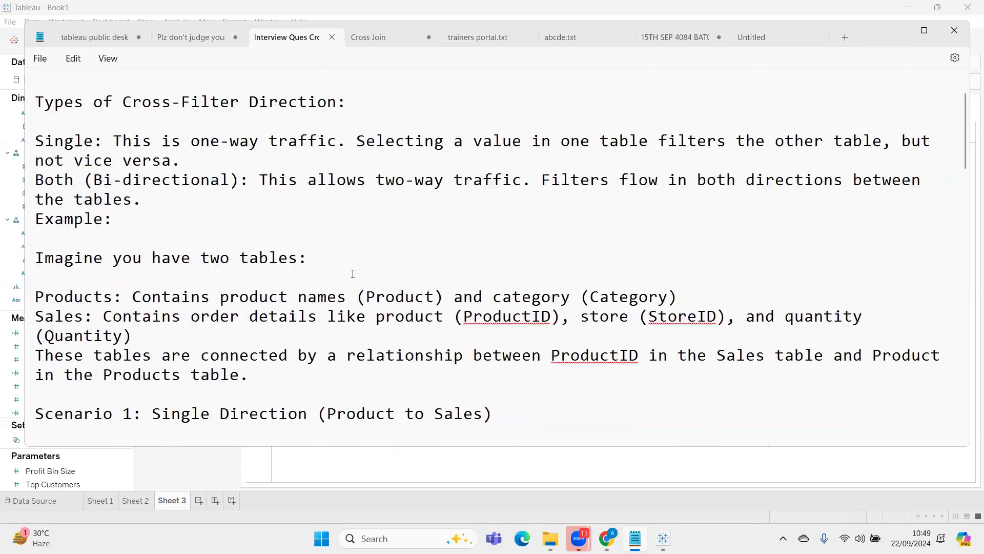
scroll(353, 274, "down", 1)
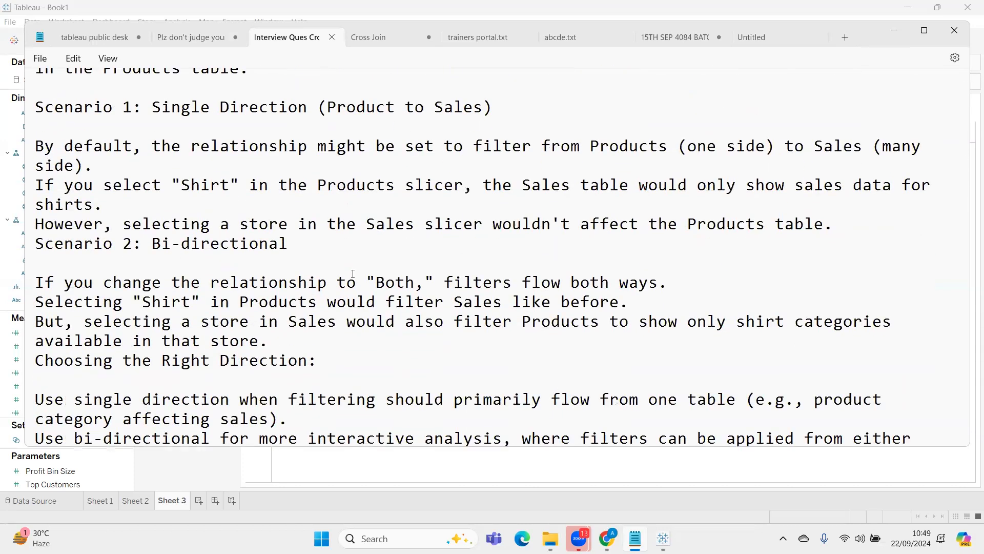
scroll(353, 274, "up", 4)
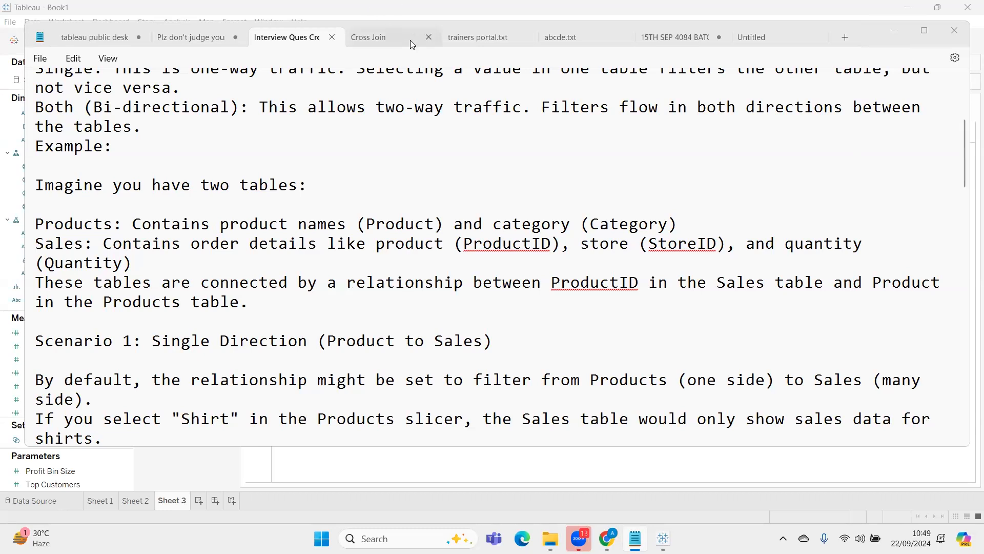
left_click(662, 41)
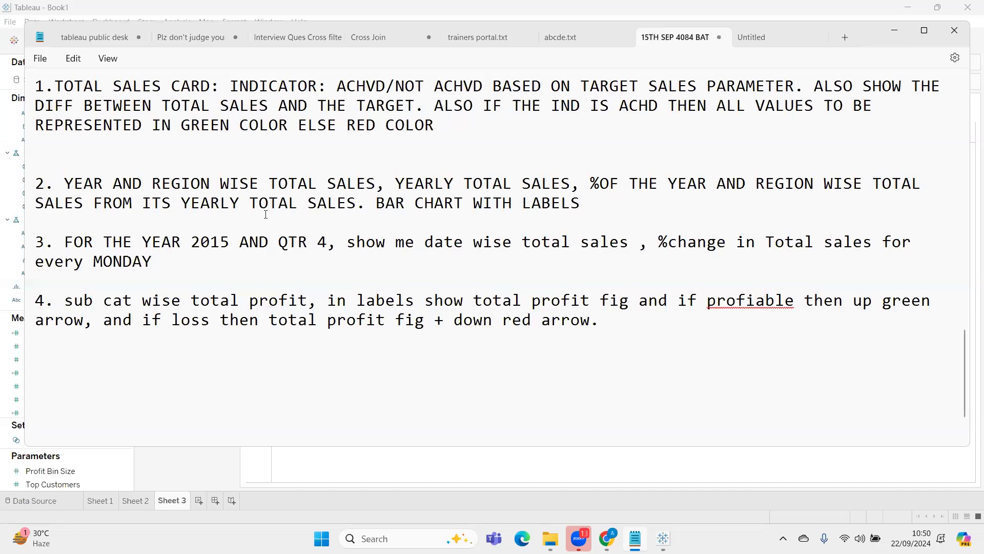
In the empty note, write "basic functions:string, aggregative, logical functions, table calc functions"
left_click(778, 39)
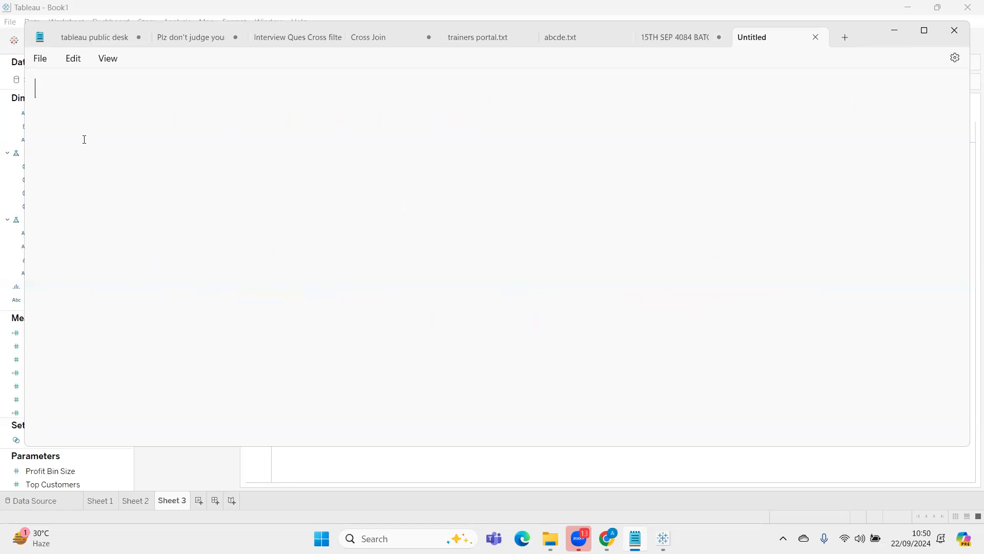
type("basic functions")
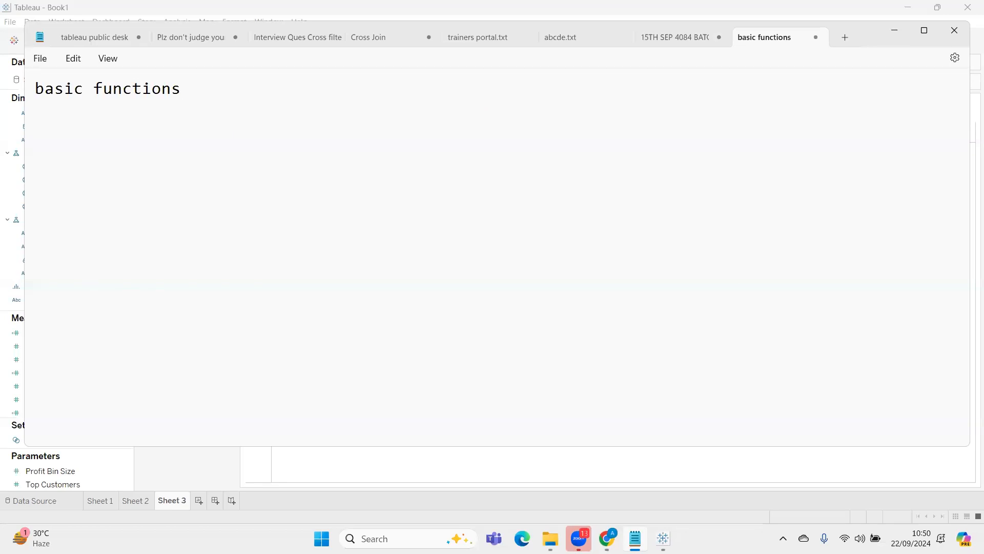
type(":string, ")
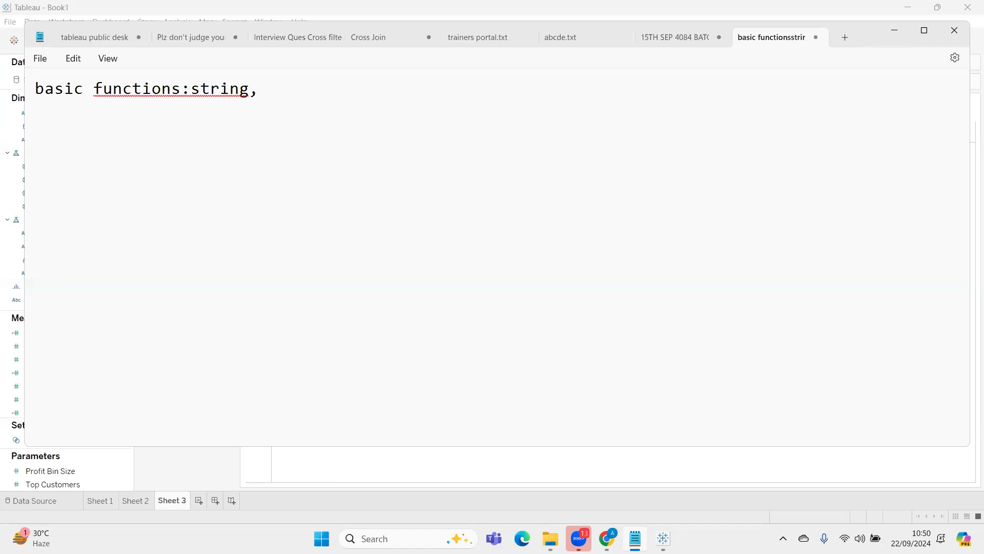
type("aggregative, ")
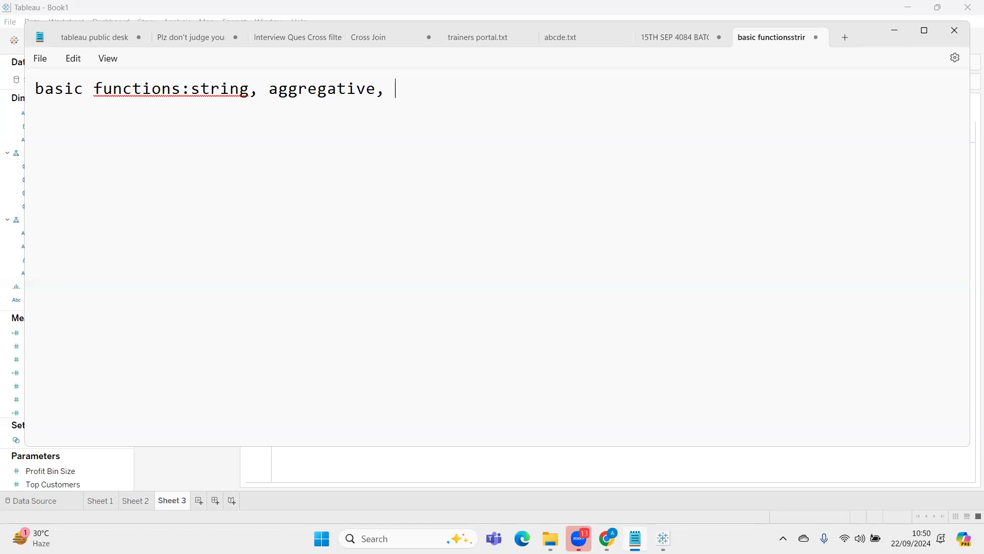
type("logical functions, table calc functions")
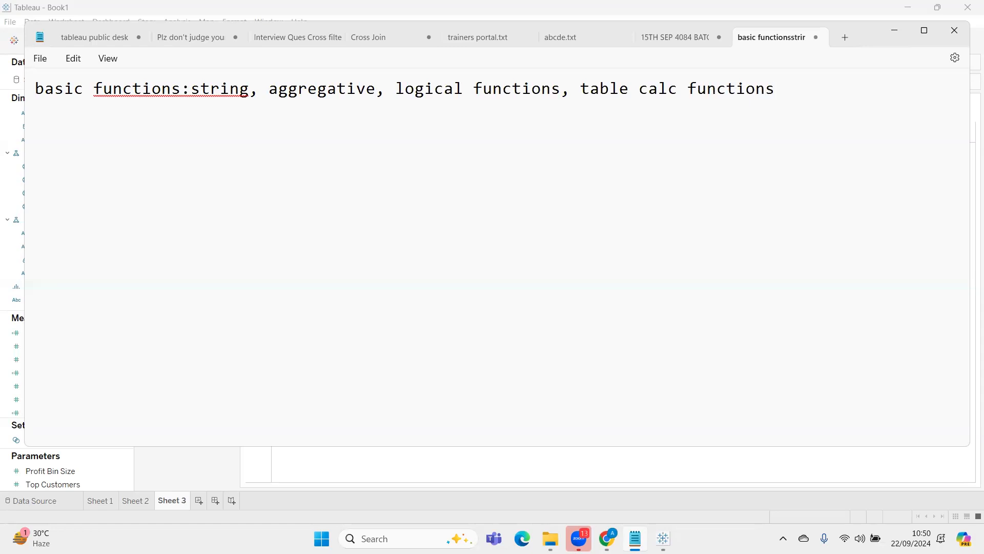
Insert a space after the colon in the basic functions line and capitalize the word "String"
key("Left")
key("Left")
key("Left")
key("Left")
key("Left")
key("Left")
key("Left")
key("Left")
key("Left")
key("Left")
key("Left")
key("Left")
key("Left")
key("Left")
key("Left")
key("Left")
key("Left")
key("Left")
key("Left")
key("Left")
key("Left")
key("Left")
key("Left")
key("Left")
key("Left")
key("Left")
key("Left")
key("Left")
key("Left")
key("Left")
key("Left")
key("Left")
key("Left")
key("Left")
key("Left")
key("Left")
key("Left")
key("Left")
key("Left")
key("Left")
key("Right")
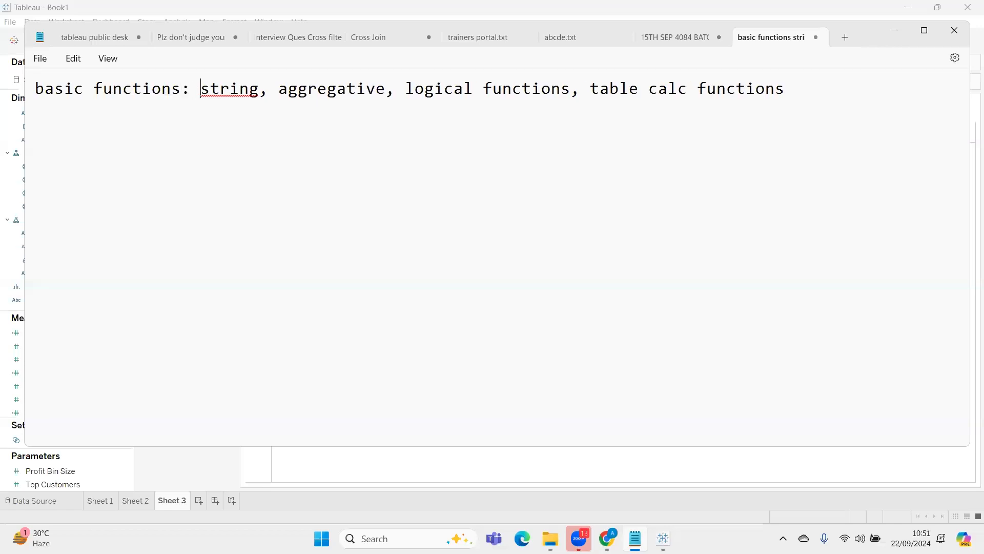
key("Delete")
type("S")
key("Right")
key("Right")
key("Right")
key("Right")
key("Right")
key("Right")
key("Right")
key("Right")
key("Right")
key("Right")
key("Right")
key("Right")
key("Right")
key("Right")
key("Right")
key("Right")
key("Right")
key("Right")
key("Right")
key("Right")
key("Right")
key("Right")
key("Right")
key("Right")
key("Right")
key("Right")
key("Right")
key("Right")
key("Right")
key("Right")
key("Right")
key("Right")
key("Right")
key("Right")
key("Right")
key("Right")
key("Right")
key("Right")
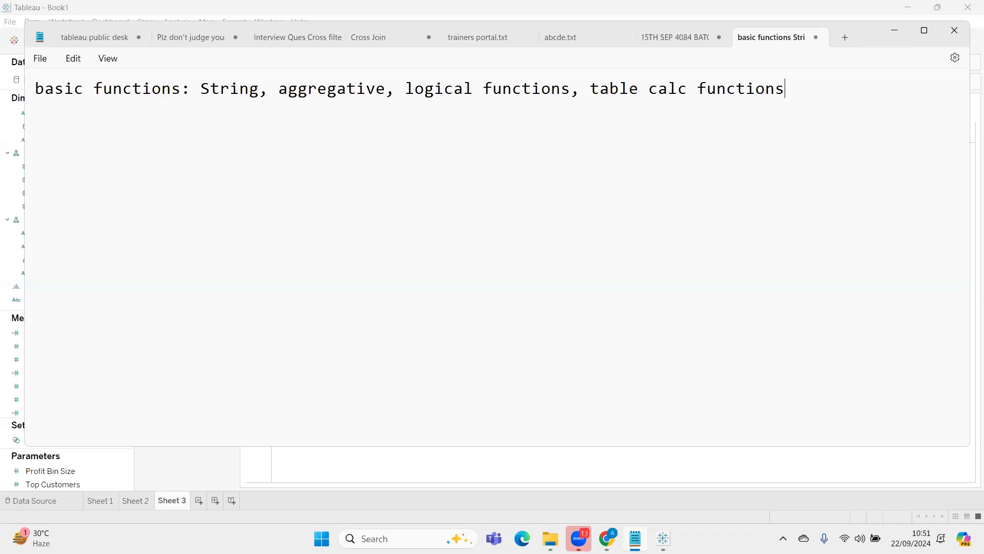
Add a comma after "table calc functions" and write "LOD CALCULATIONS" on a new line
type(",")
key("Return")
type("LOD CALCULATIONS")
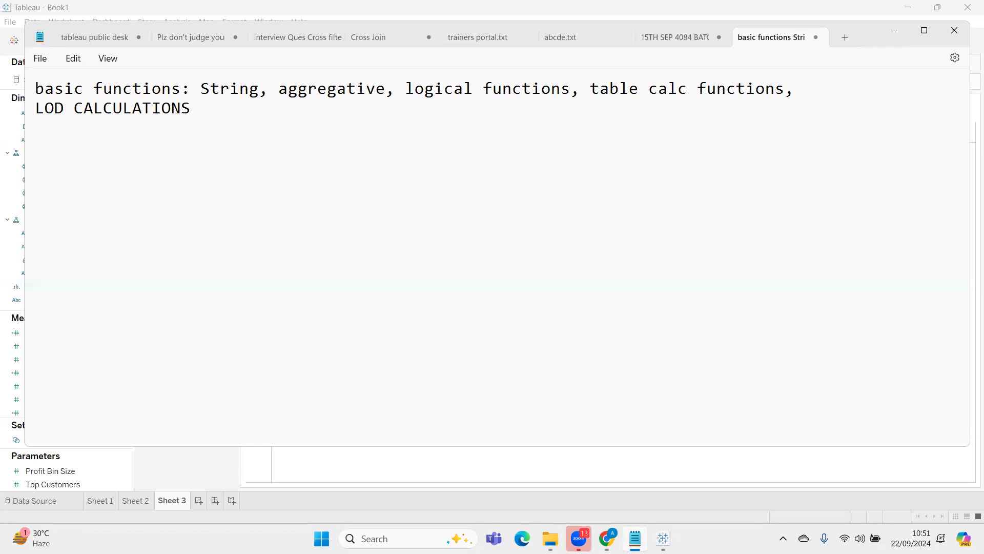
Write "LEVEL OF DETAILS CALCULATIONS" on a new line below the LOD heading
key("Return")
type("LEVEL OF DEATA")
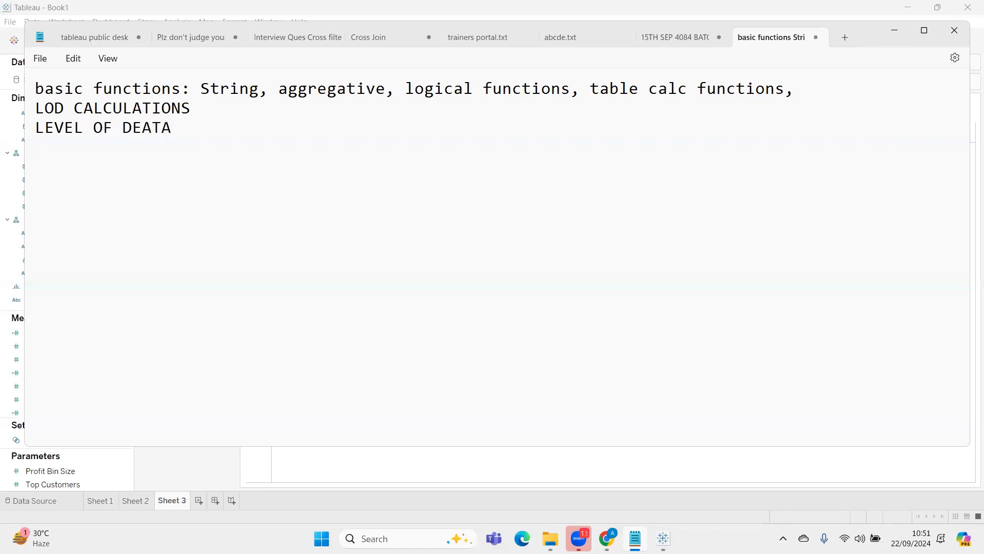
key("BackSpace")
key("BackSpace")
key("BackSpace")
type("TAILS ")
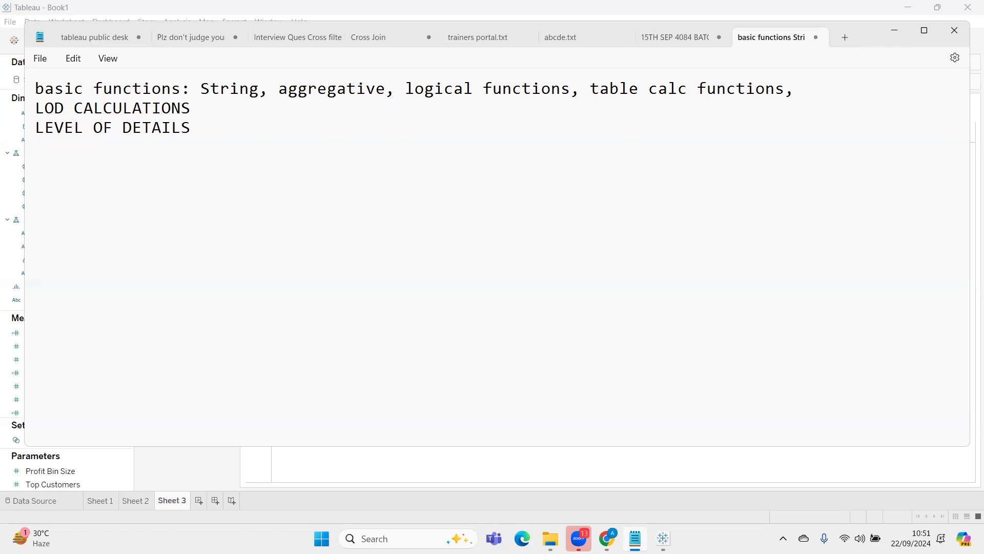
type("CALCULATIONS")
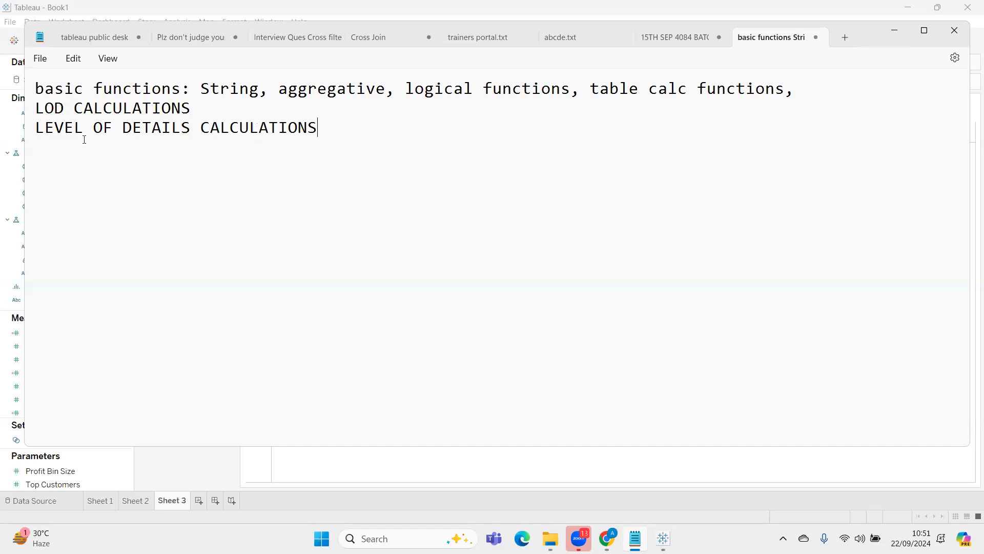
Add a new line reading "TYPES: WE HAVE 3 TYPES / 4 TYPES OF LOD"
key("Return")
type("TYPES: W")
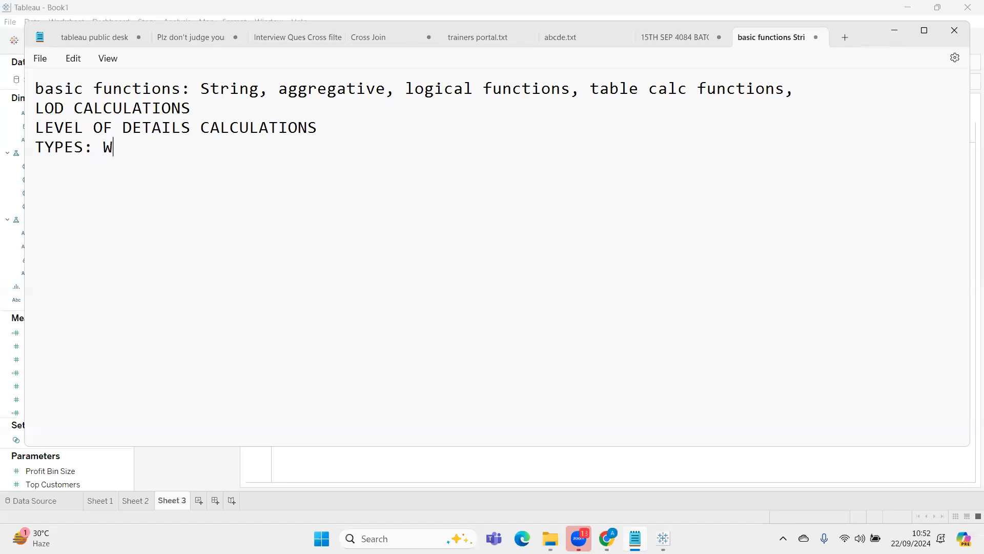
type("E HAVAE 3")
key("BackSpace")
key("BackSpace")
key("BackSpace")
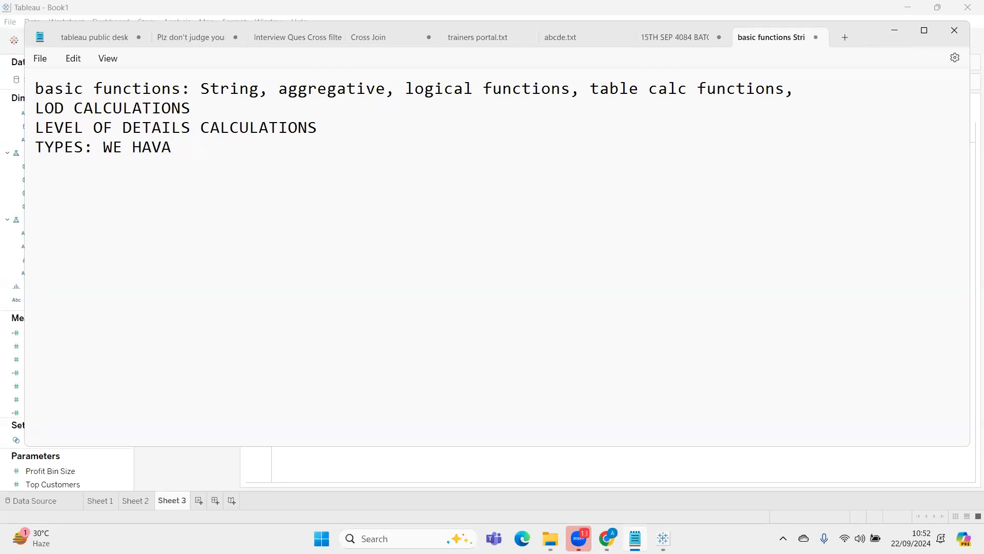
key("BackSpace")
type("3")
key("BackSpace")
type("E 3 TYPES / 4 TYPES OF LOD")
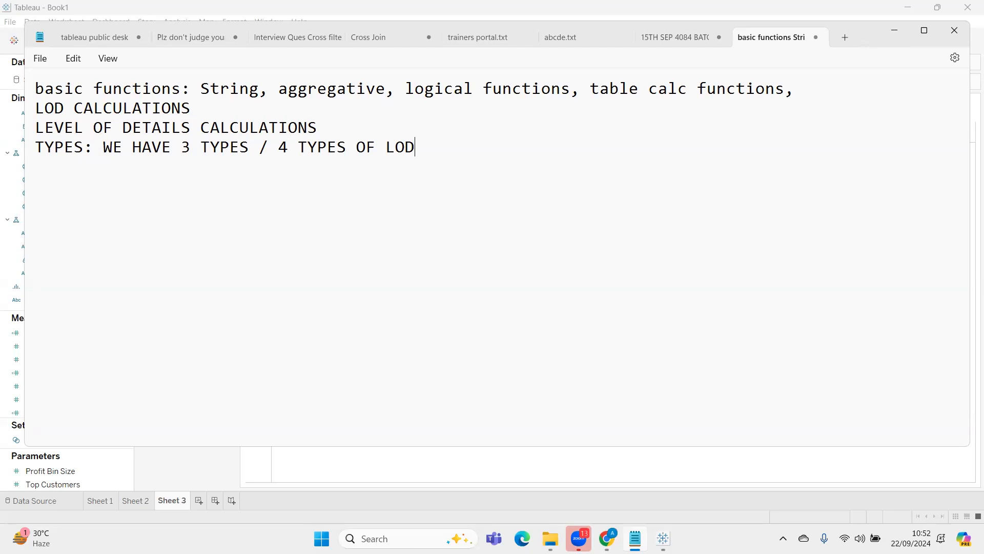
Leave a blank line below the types sentence and write an indented entry "FIXED, SCOPED"
key("Return")
key("Return")
key("Tab")
type("FIXED")
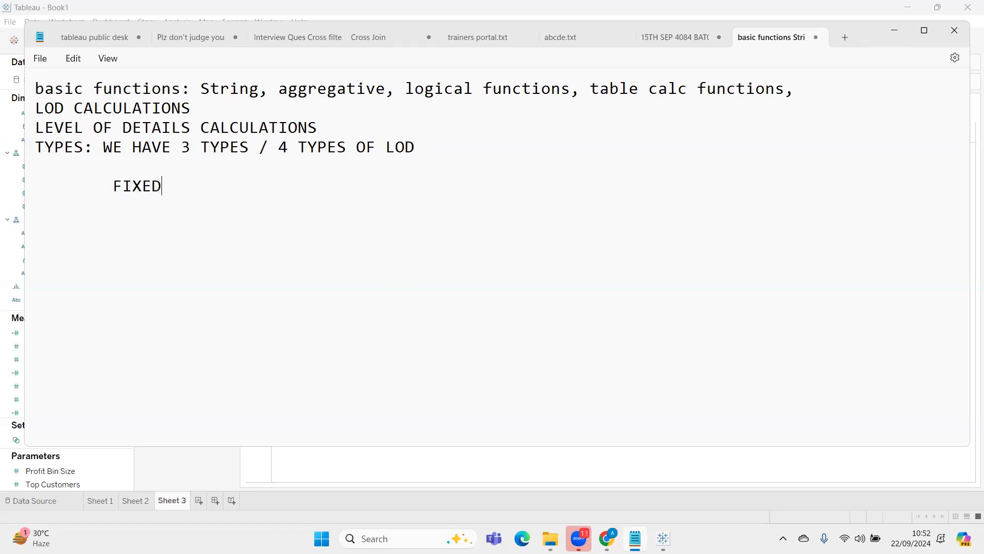
type(", SCOPED")
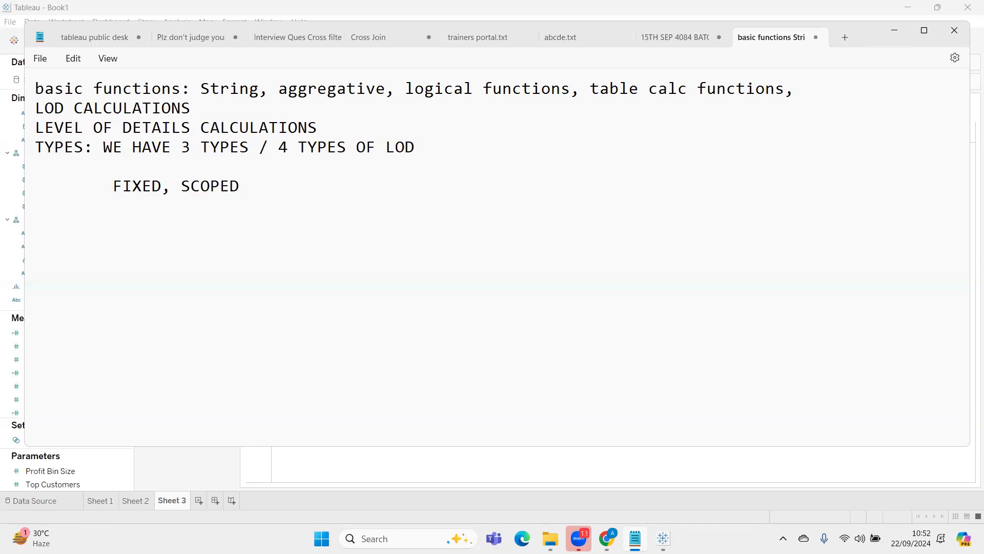
Add "INCLUDE" and "EXCLUDE" as further indented lines under the FIXED, SCOPED entry
key("Return")
key("Tab")
type("INCLUDE")
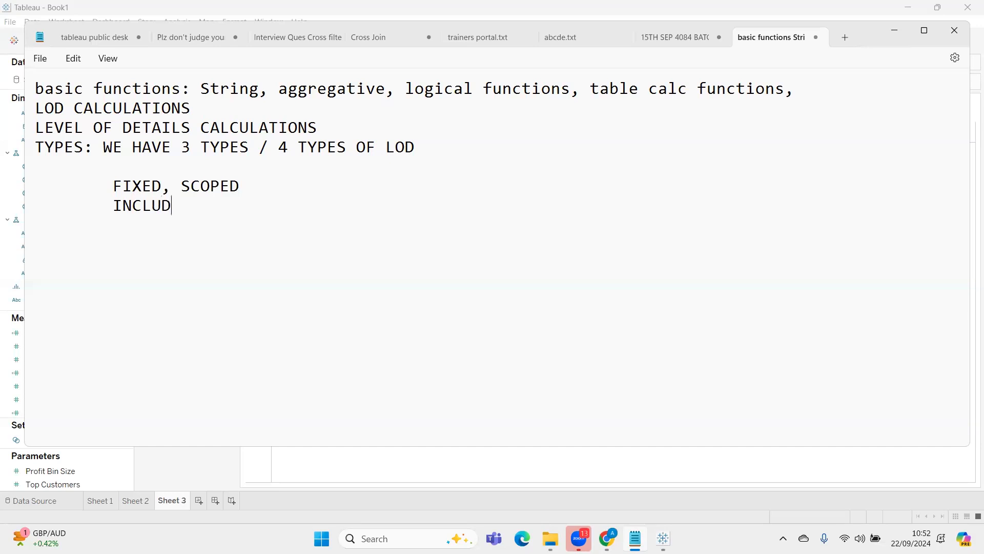
key("Return")
type("ES")
key("BackSpace")
key("BackSpace")
type("EXCLUDE")
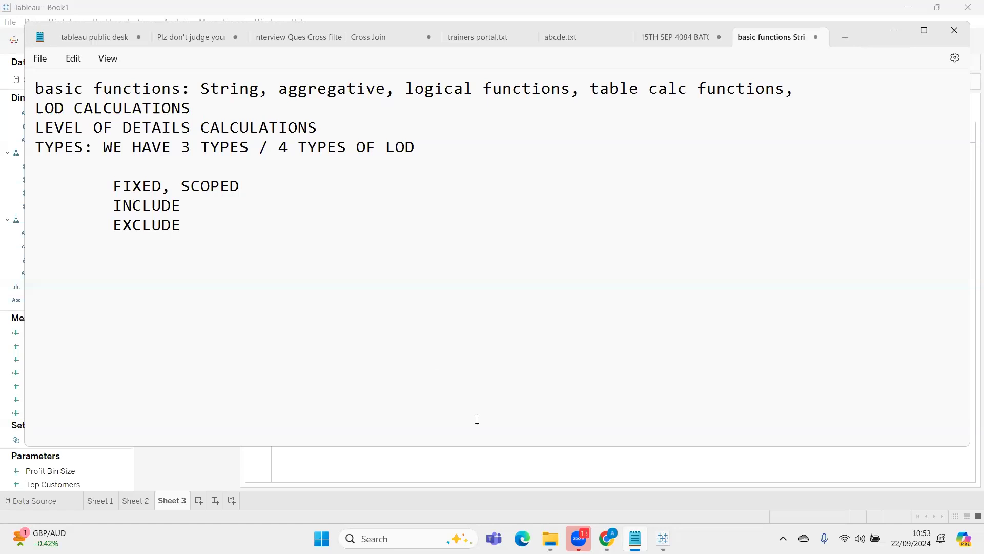
Switch to Tableau and build a text table on Sheet 3 showing the sum of Sales for each Category in rows
left_click(663, 538)
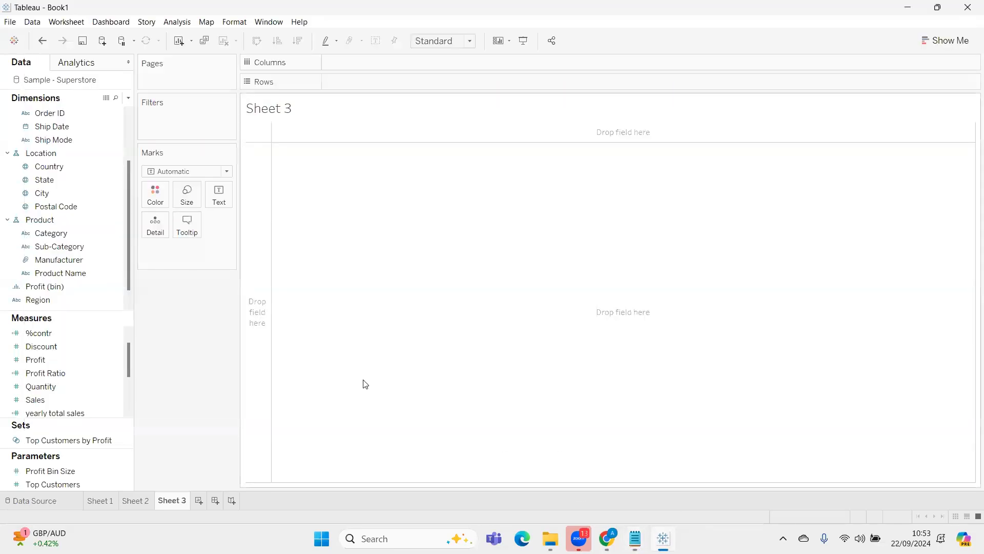
left_click_drag(49, 233, 246, 189)
left_click_drag(36, 399, 221, 199)
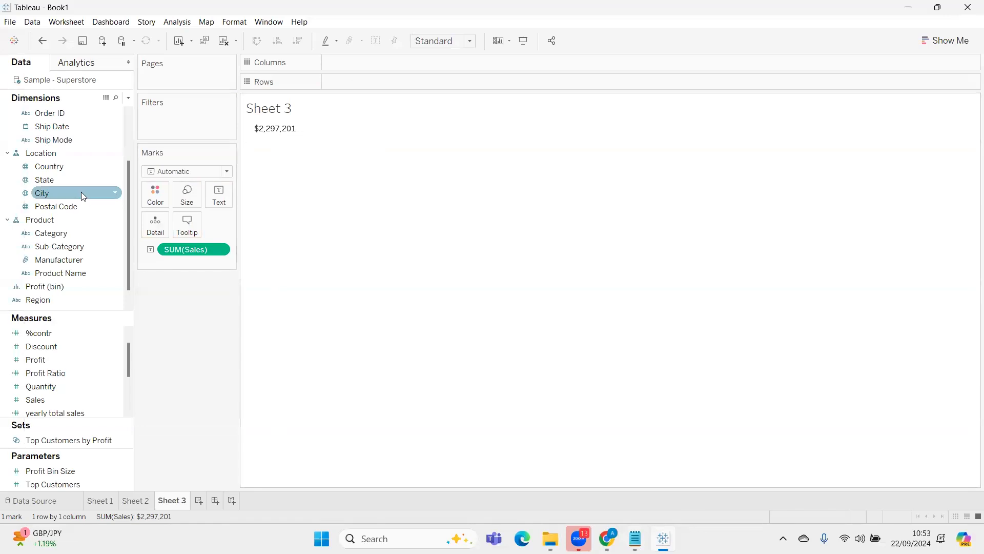
left_click_drag(77, 234, 374, 85)
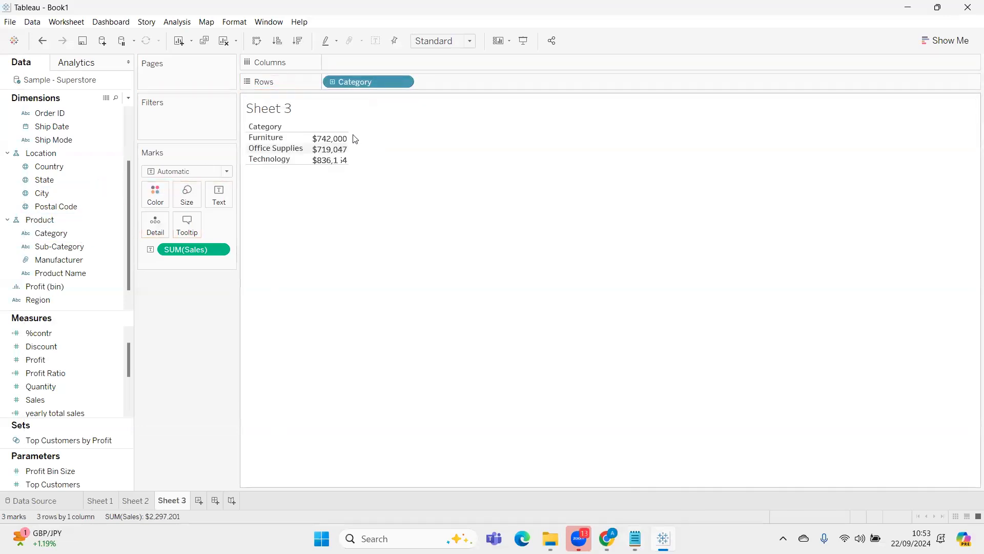
Add Ship Mode to the rows after Category so Sales is broken down by both dimensions
mouse_move(336, 155)
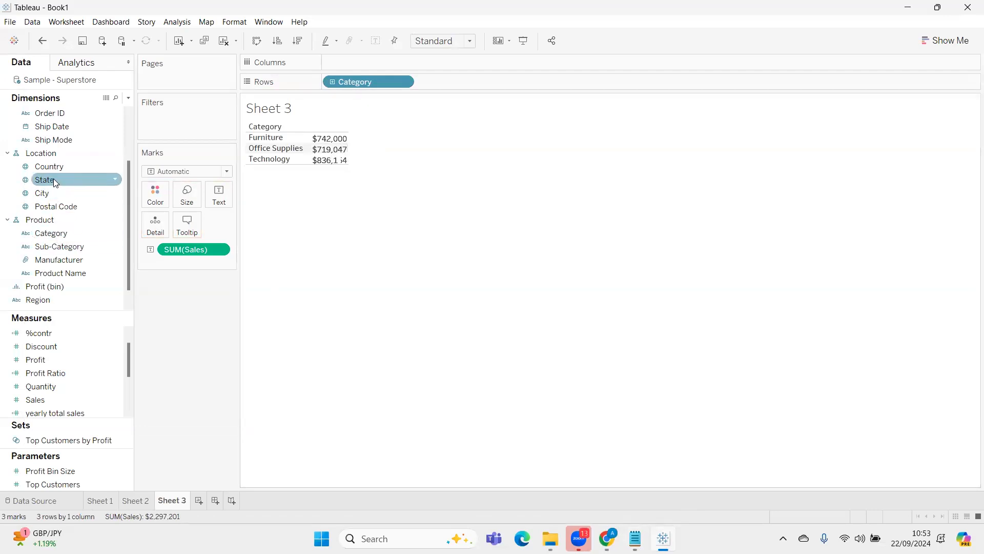
left_click_drag(54, 139, 484, 74)
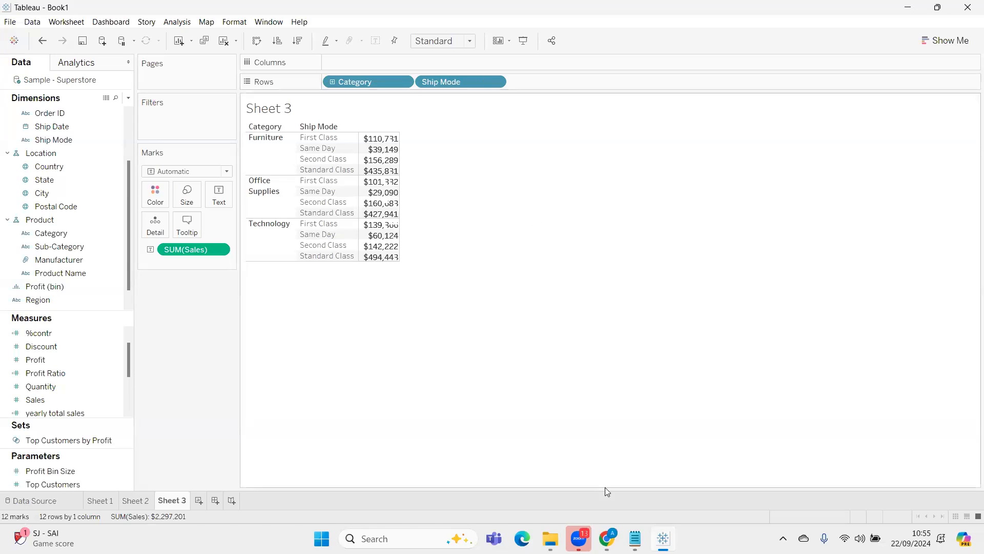
Switch to the Notepad notes and start an indented definition under LOD CALCULATIONS reading "CALCULATIVE FUNCTIONS", with blank lines below it
left_click(635, 538)
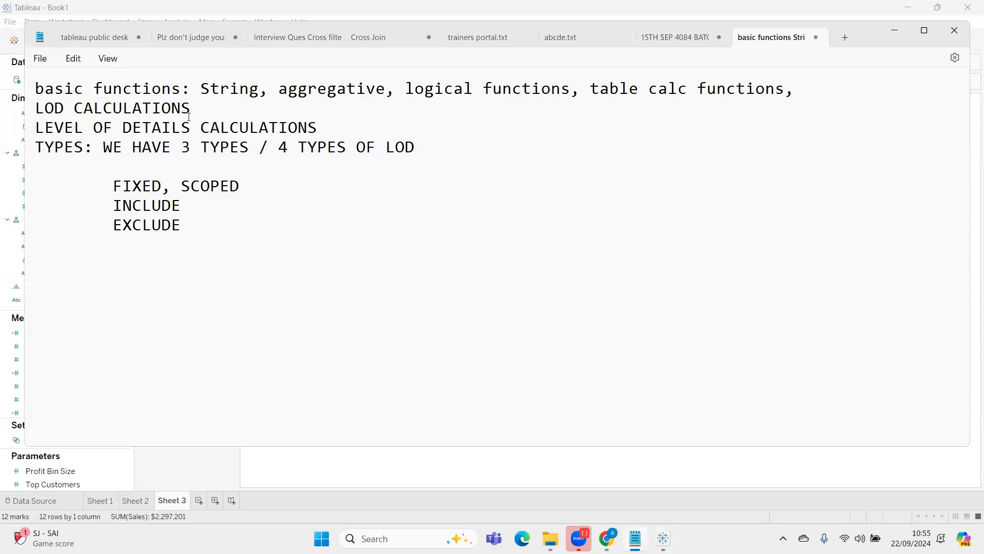
key("Return")
key("Return")
key("Return")
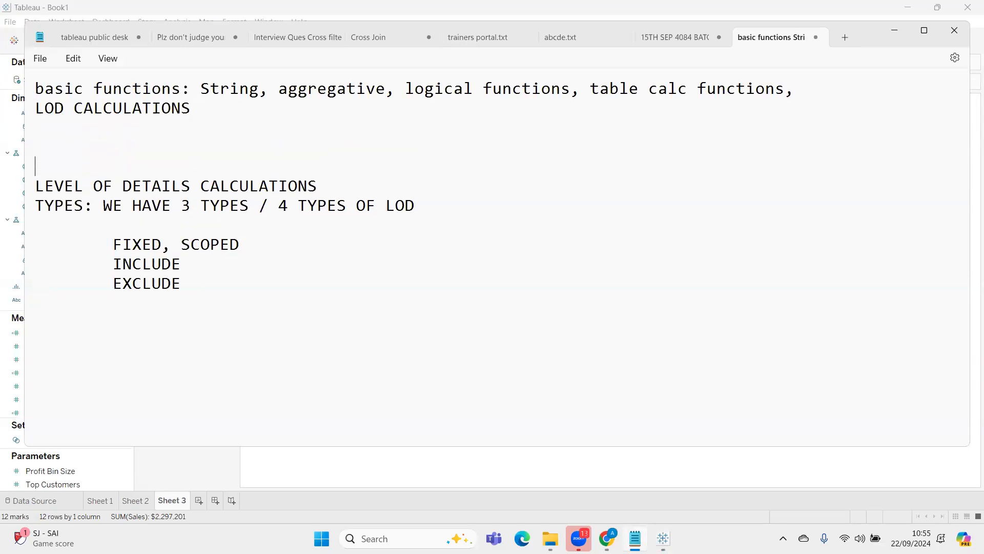
key("Tab")
key("Tab")
type("T")
key("BackSpace")
type("CALCULAT")
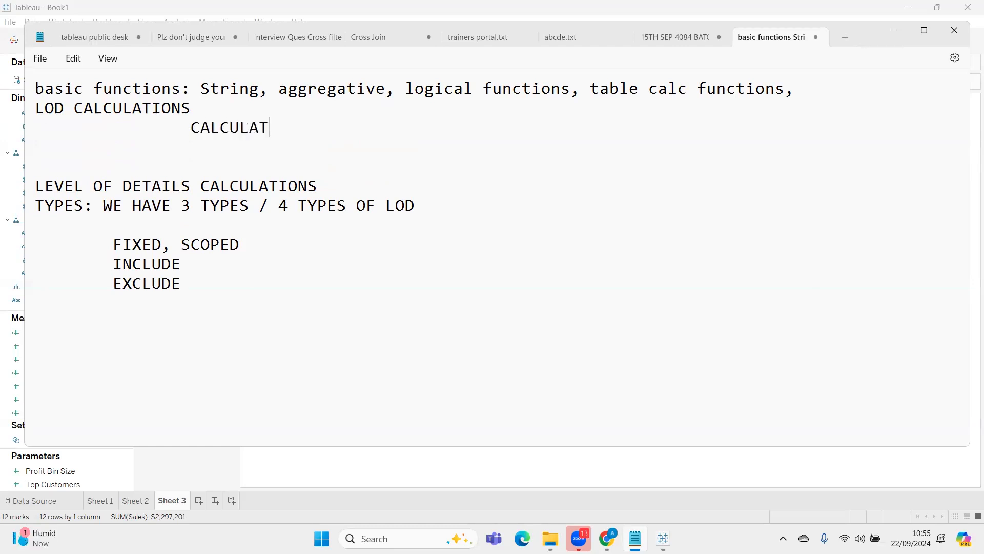
type("IVE FUNCTIO")
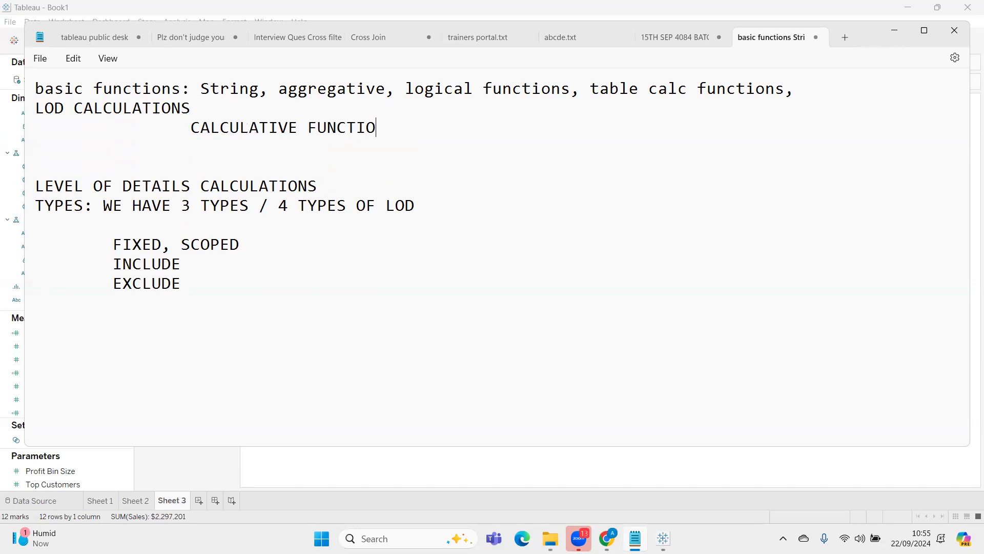
type("NS THAT AR")
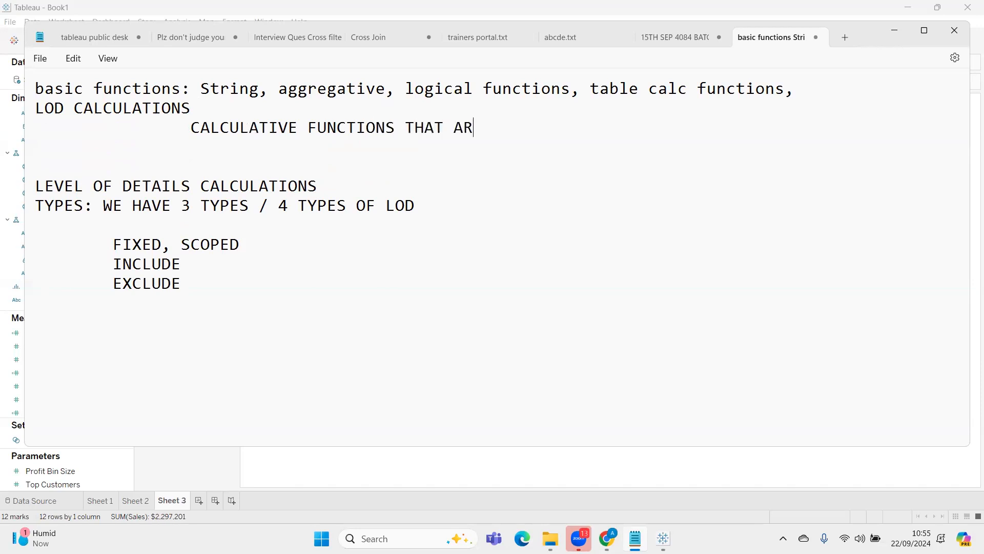
type("E USED TO SPEI")
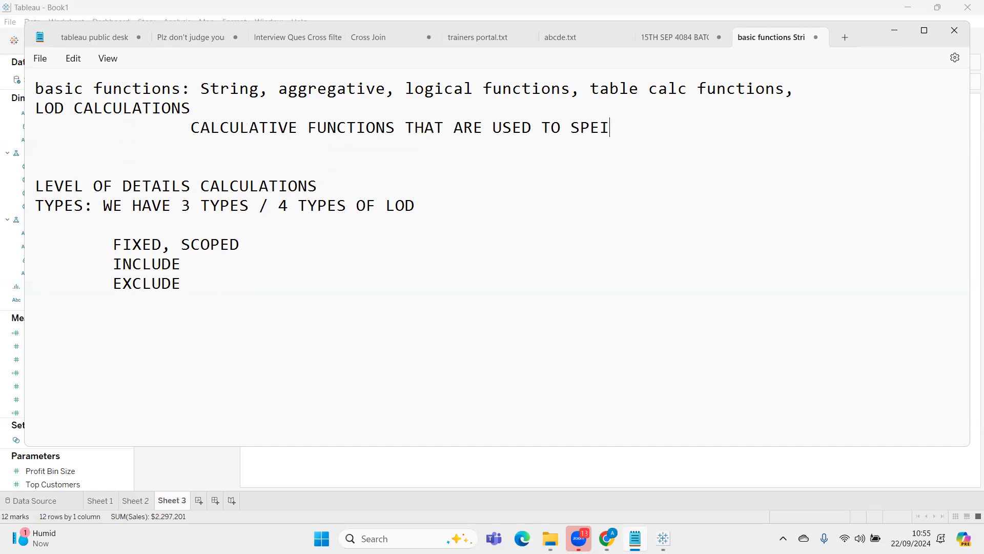
Continue the LOD definition with "THAT ARE USED TO SPECIFY THE LEVEL OF AGGREGATION OF THE FIELD"
key("BackSpace")
type("CIFY THE LEV")
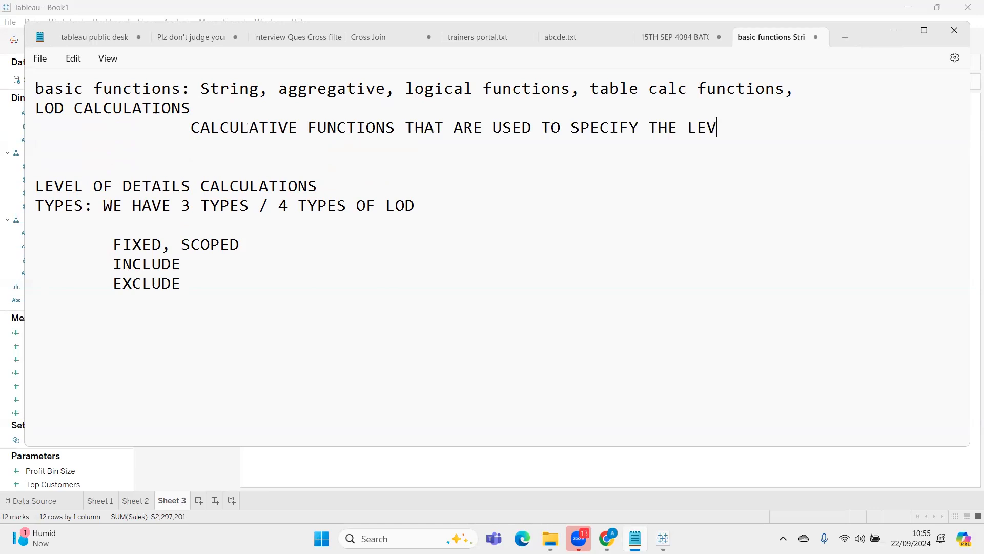
type("EL OF AGGREG")
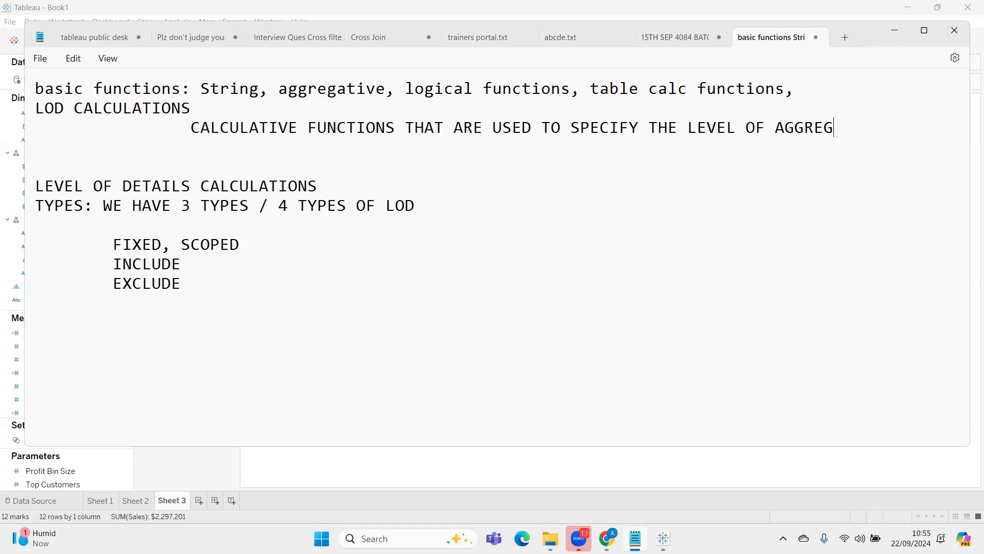
type("ATION OF THE ")
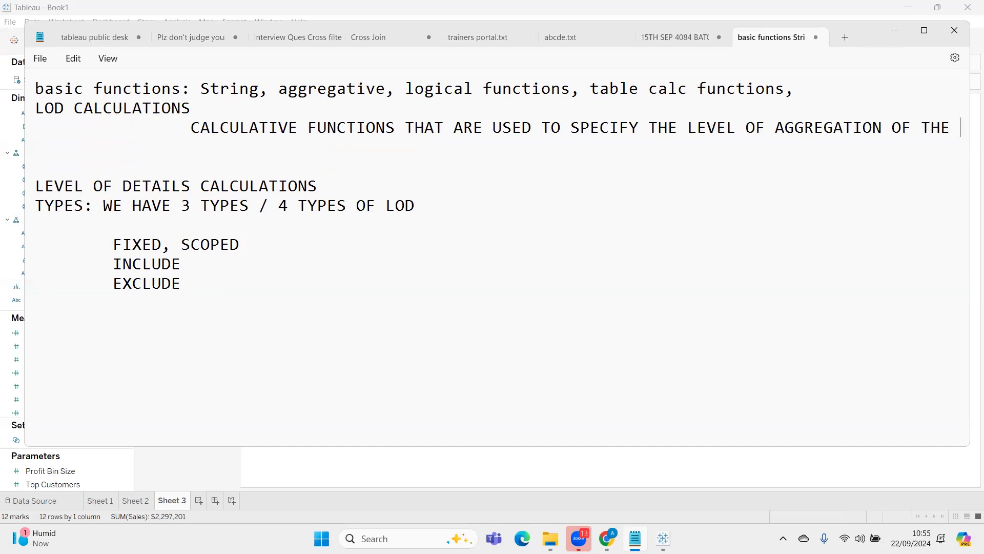
type("FIELD")
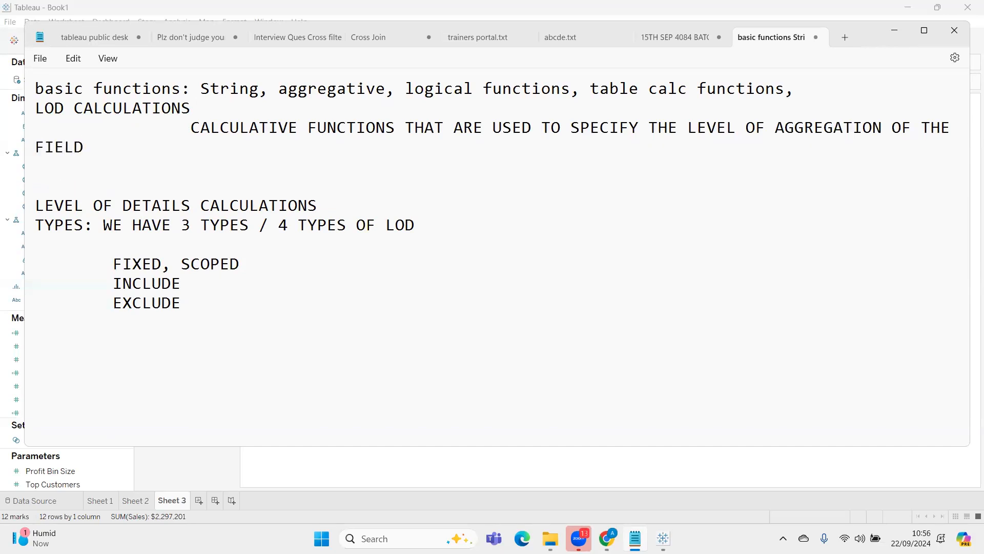
Insert the word "DIMENSIONAL" before "LEVEL OF AGGREGATION" in the LOD definition
left_click(690, 127)
type("DIMEN")
type("SIOBA=")
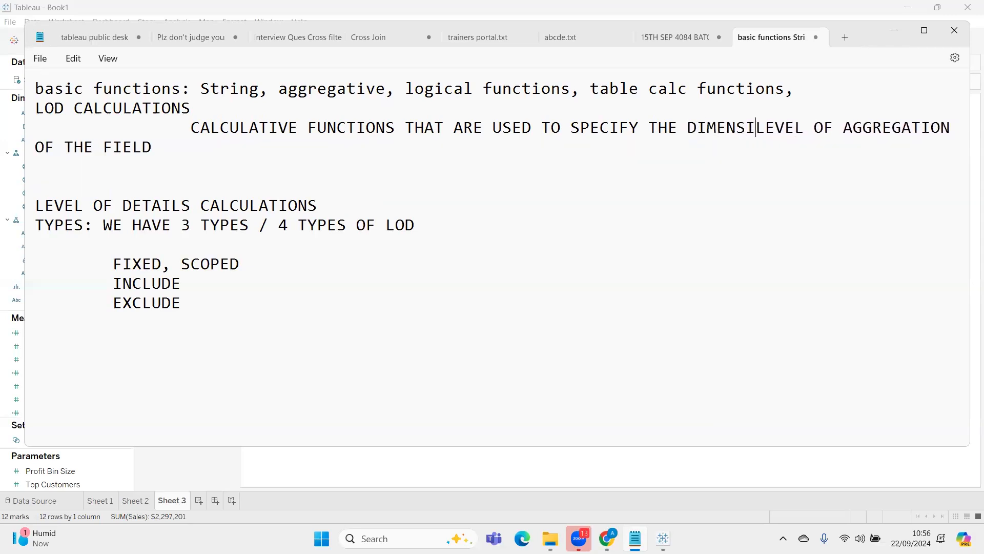
key("BackSpace")
key("BackSpace")
key("BackSpace")
key("BackSpace")
key("BackSpace")
key("BackSpace")
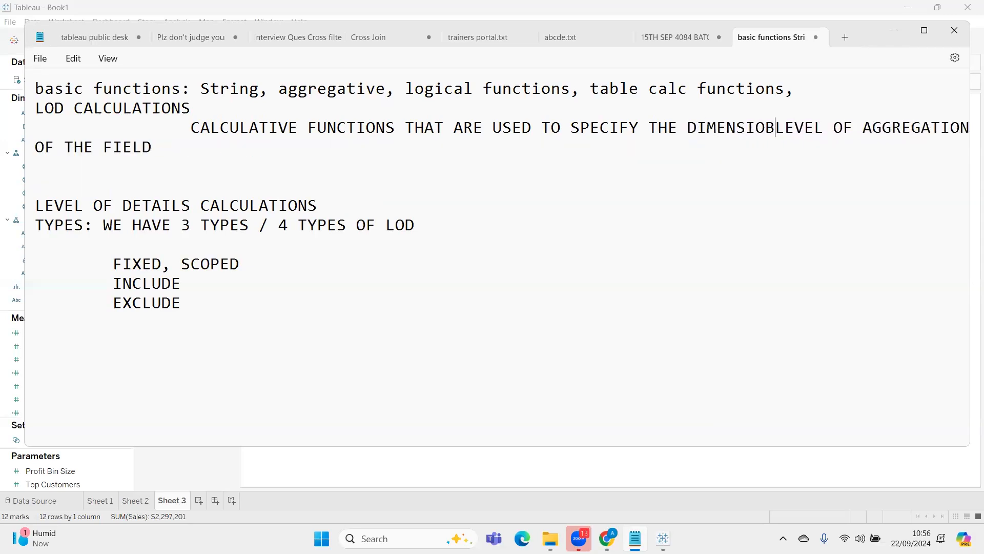
type("SIONAL")
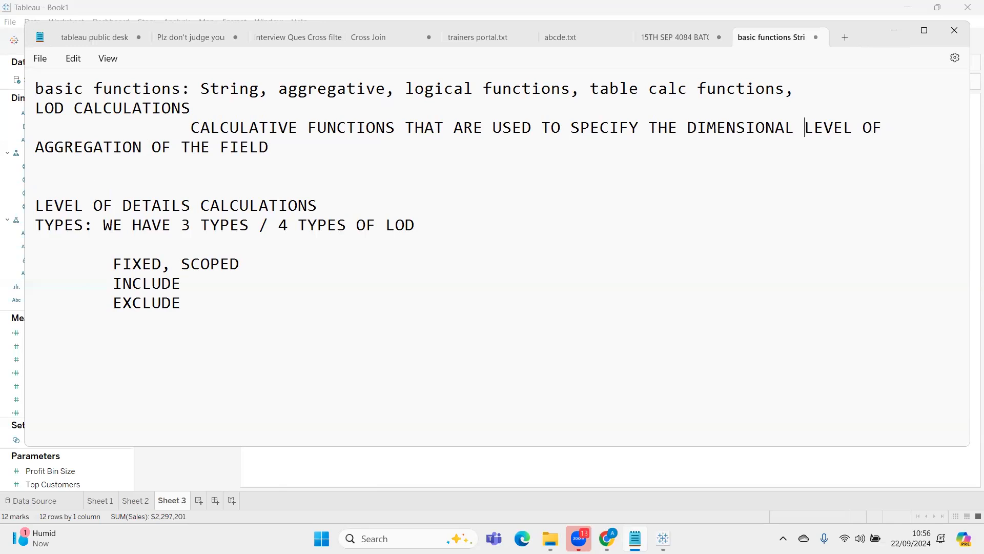
Append "WITH IN THE CALCULATION" to the end of the LOD definition
left_click(357, 159)
left_click(342, 147)
type("WITH IN THE CALCULATION")
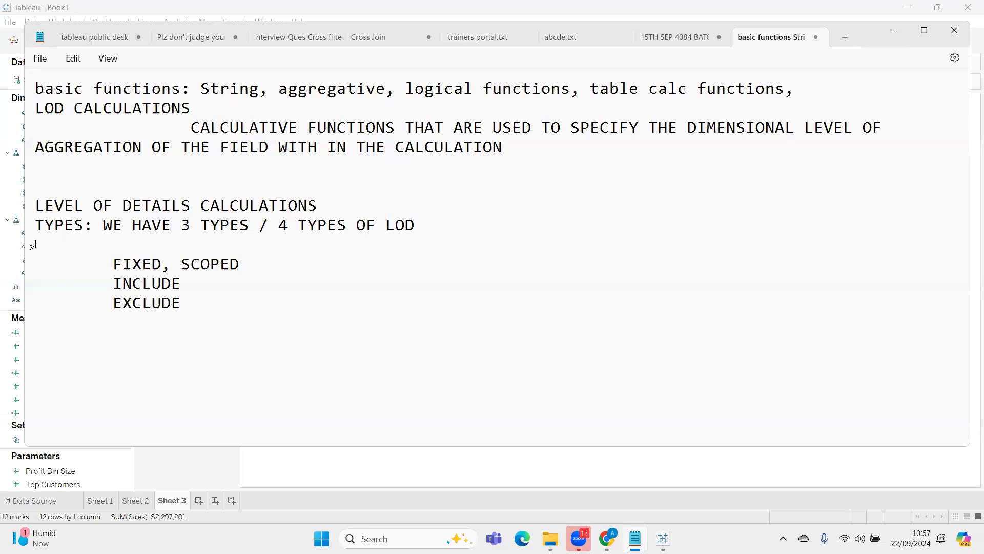
Start a separate line above LEVEL OF DETAILS CALCULATIONS reading "SYNTAX: {TYPE OF LOD"
left_click(77, 177)
key("Return")
key("Return")
key("Up")
type("SYNTAX: {")
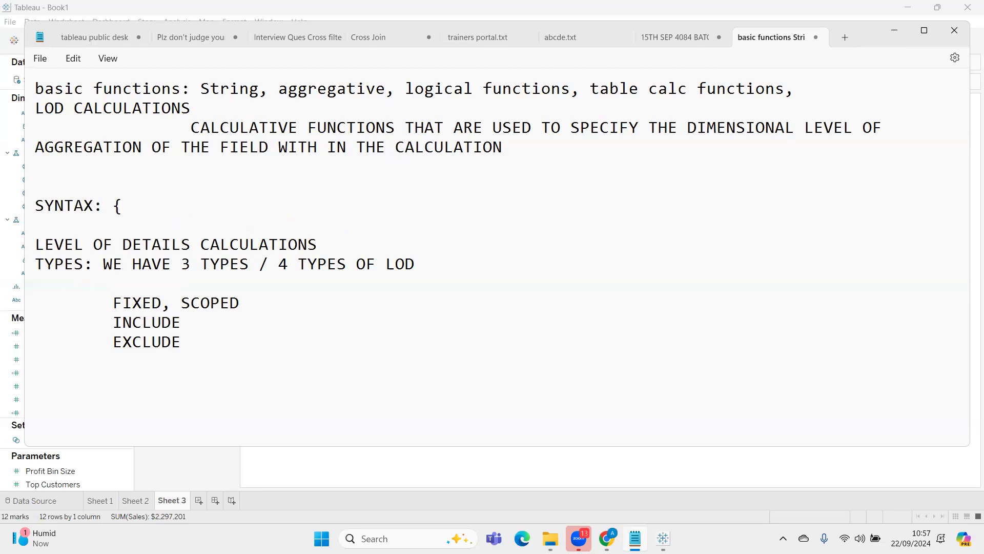
type("TYPE OF LOD  [DIM")
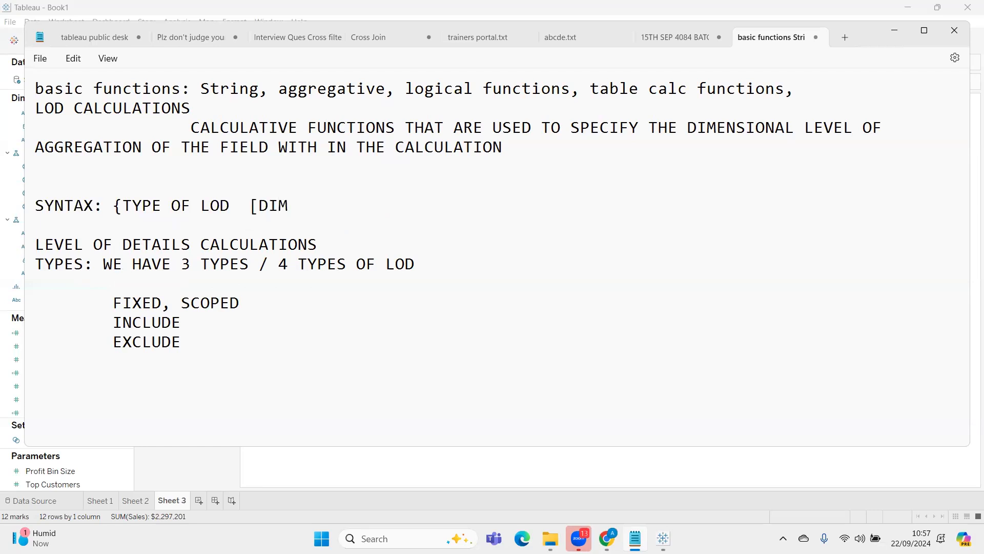
type("1]")
Complete the general syntax line with the dimension list and expression: "[DIM1],[DIM2],... : EXPRESSION}"
type(",")
type("[DIM2],...")
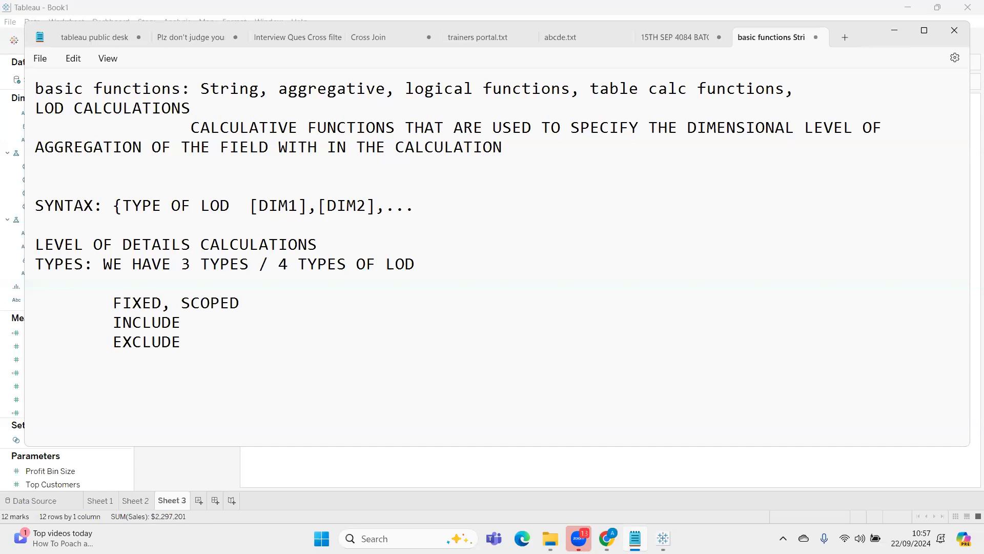
type(": EXP")
type("RESSIO")
type("N")
key("BackSpace")
type("N}")
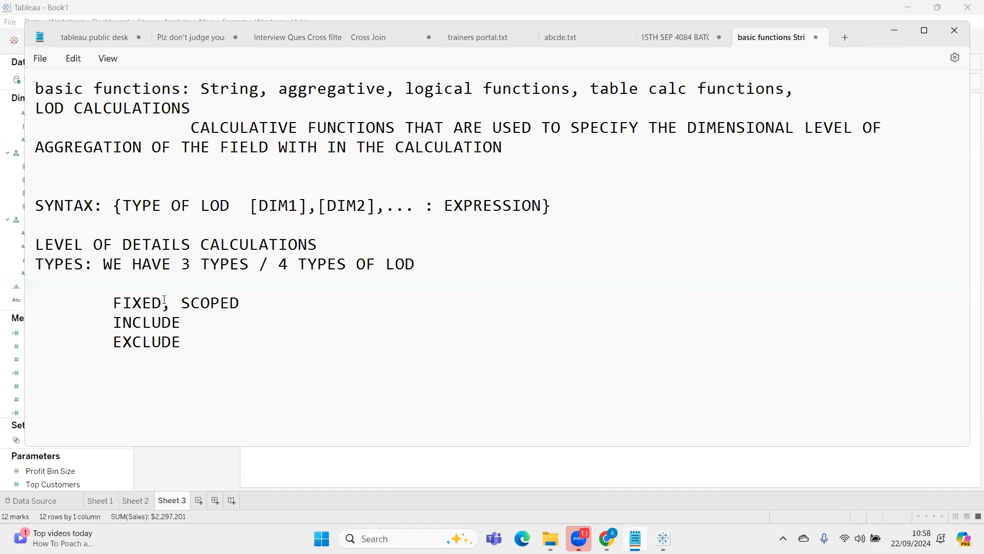
Split the "FIXED, SCOPED" entry into two indented lines reading "FIXED:" and "SCOPED"
key("Delete")
key("Return")
key("Tab")
key("Right")
key("BackSpace")
key("Up")
key("Right")
key("Right")
key("Right")
key("Right")
key("Right")
type(":")
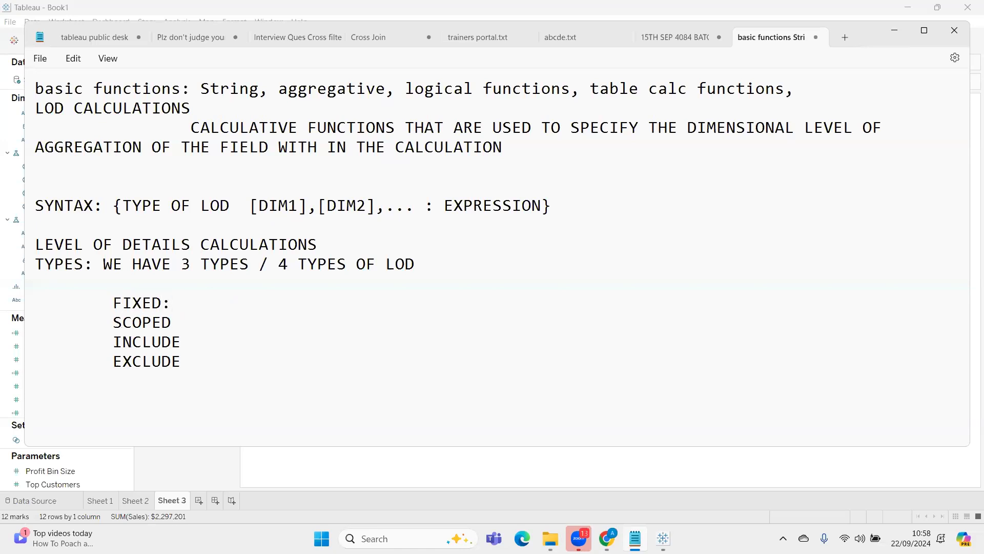
Start an indented description under FIXED: reading "IT FIXES THE AGGREGATION AT THE DIMENSIONAL"
key("Return")
key("Tab")
key("Tab")
type("IT F")
type("IXES ")
type("THE AGGREG")
type("ATION ")
type("AT THE DIME")
type("NSIONAL ")
type("LEVL SP")
type("EOFI")
Finish the FIXED description with "LEVL SPECIFIED WITHINN THW CALCULATION"
key("BackSpace")
key("BackSpace")
key("BackSpace")
type("CIFIED WITH")
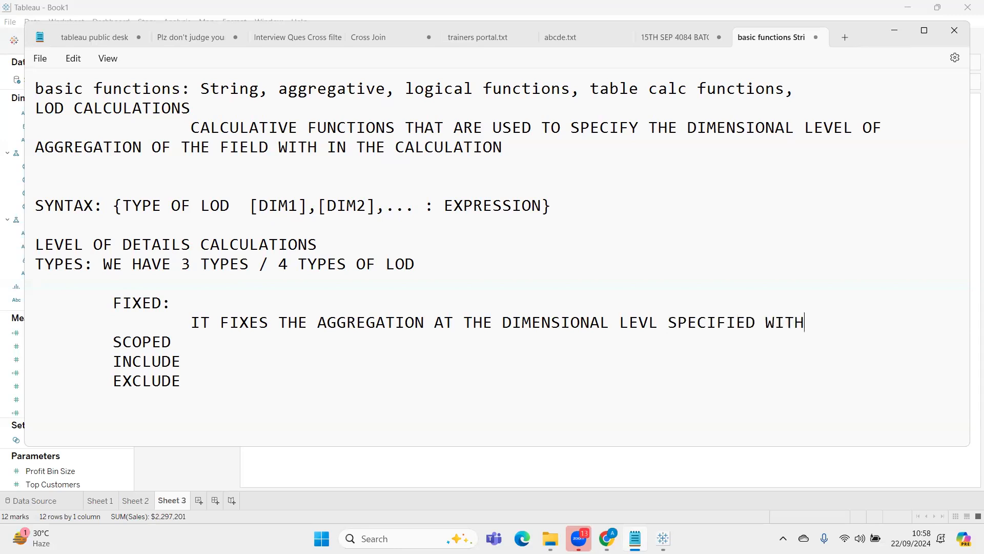
type("INN THW CALCULATI")
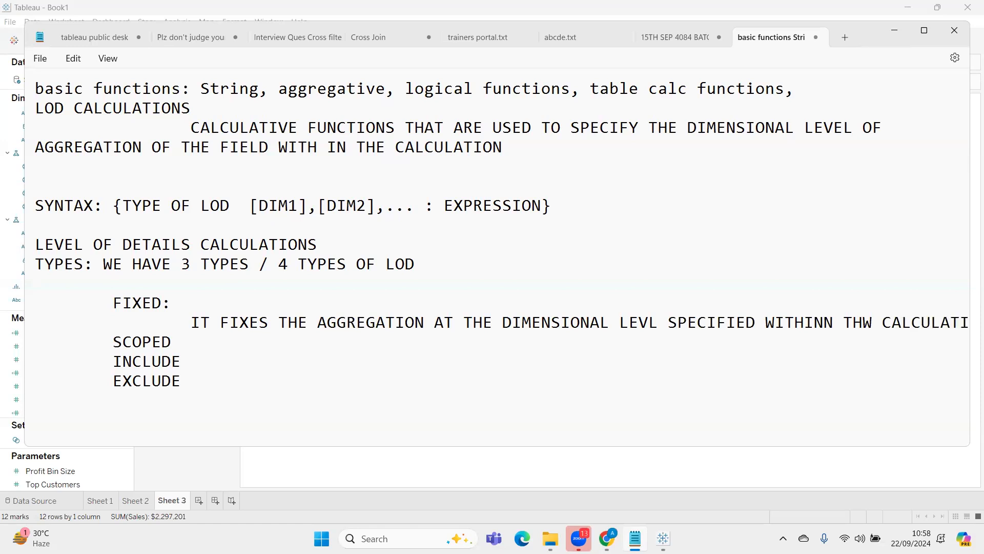
type("ON")
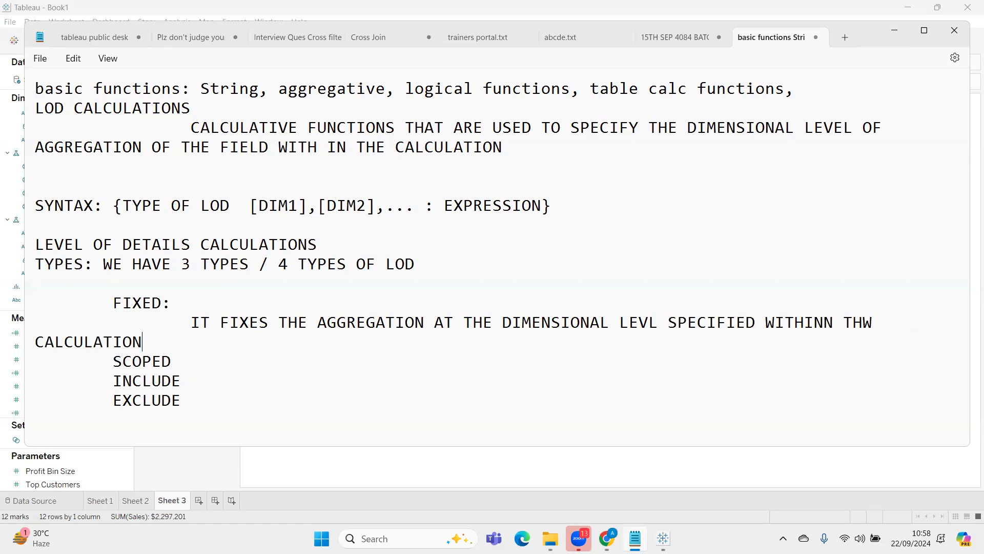
Add a FIXED syntax line, "SYNTAX: {FIXED [DIM1],[DIM2],... : EXPRESSION}", copying the dimension and expression part from the general syntax
key("Return")
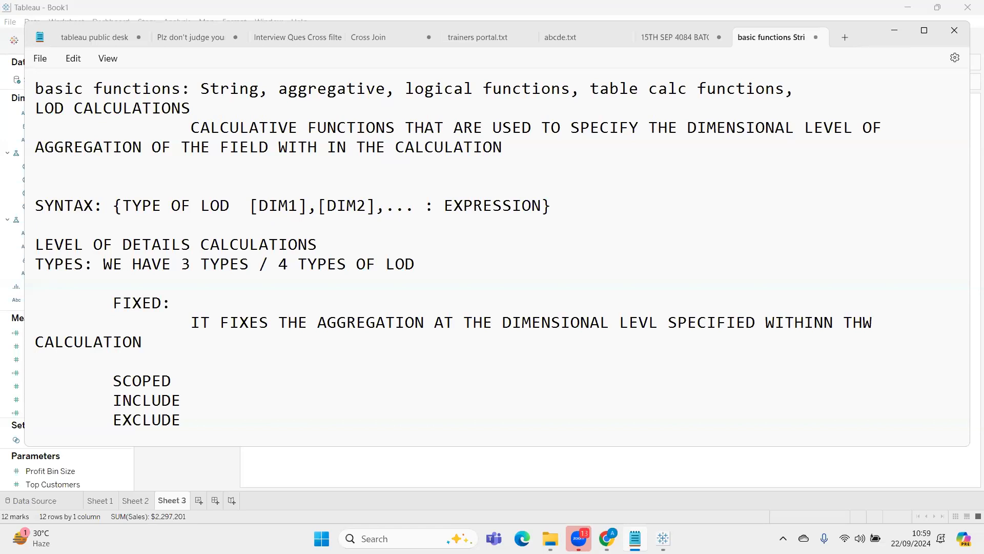
key("Return")
type("SYNTAX: {")
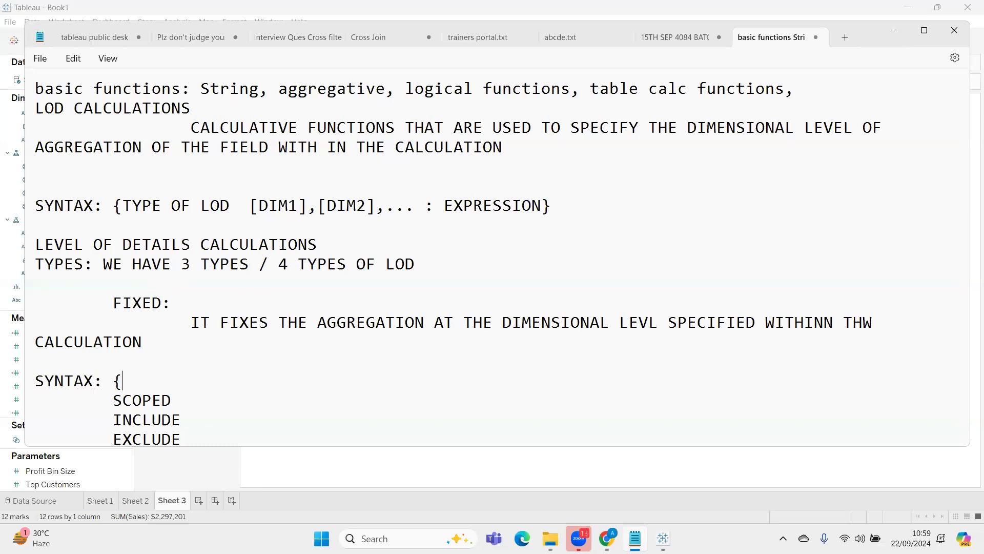
type("FIXED")
left_click_drag(250, 205, 562, 206)
key("ctrl+c")
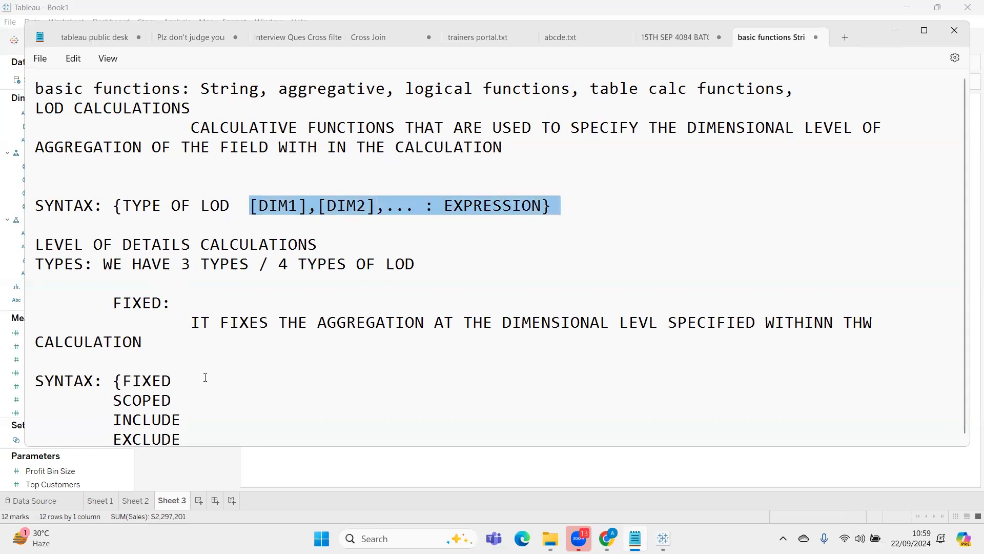
left_click(205, 378)
key("ctrl+v")
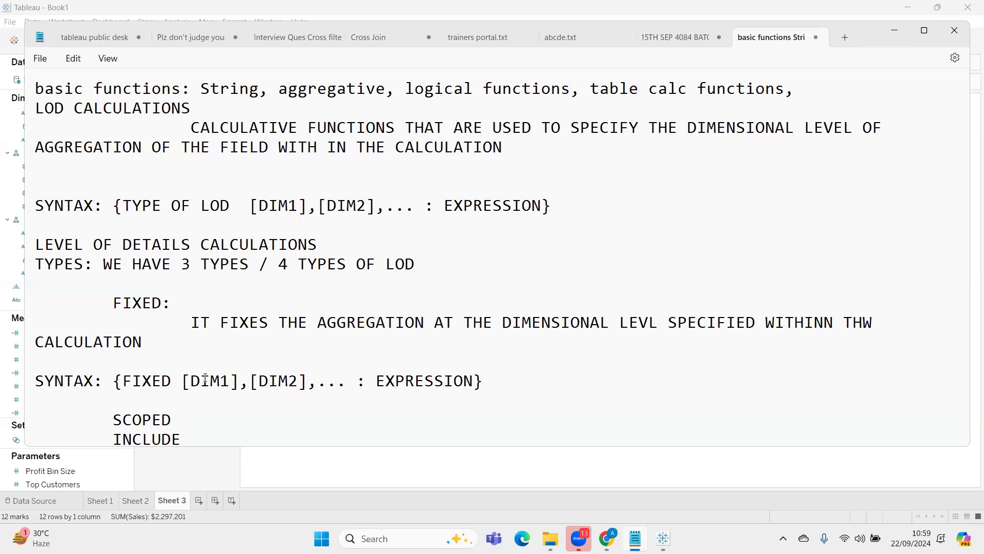
Return to Tableau and show Sheet 2 with the yearly total sales and percentage contribution table
left_click(891, 36)
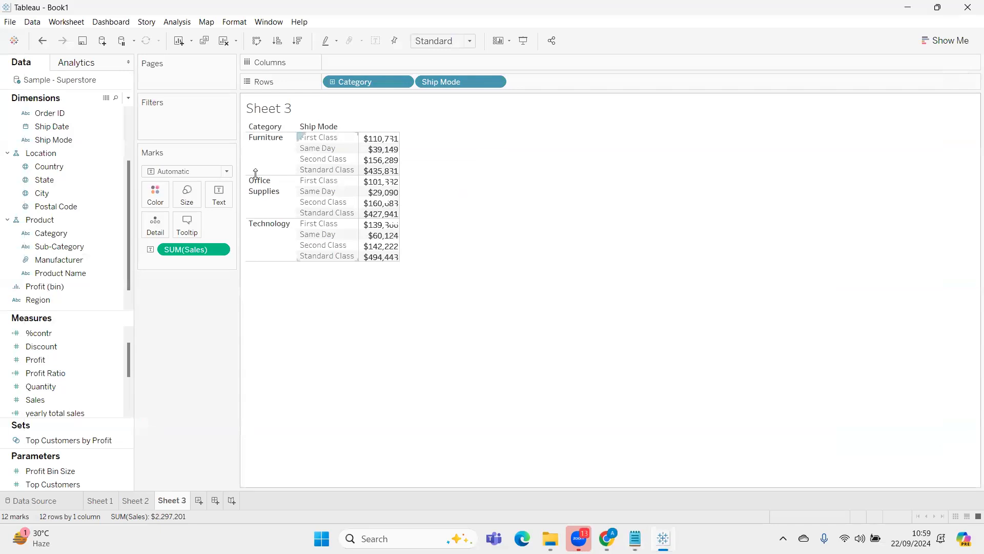
left_click(135, 501)
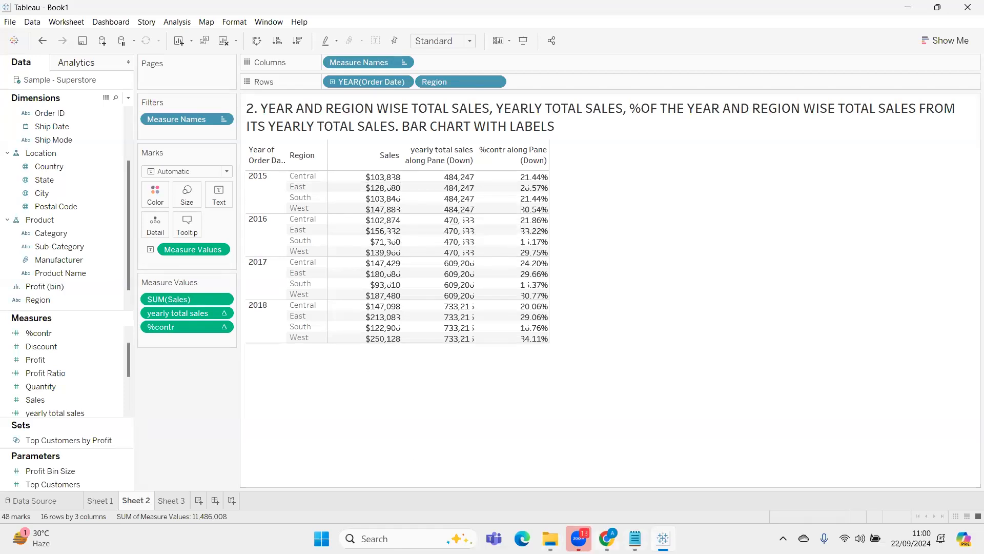
Switch to Chrome and search the web in a new tab for "ORDER OF OPERATIONS IN TABLEAU"
left_click(607, 538)
left_click(340, 13)
type("ORDER OF ")
type("OPE")
key("BackSpace")
type("ERATION S")
key("BackSpace")
key("BackSpace")
type("S IN TABLEAU")
key("Return")
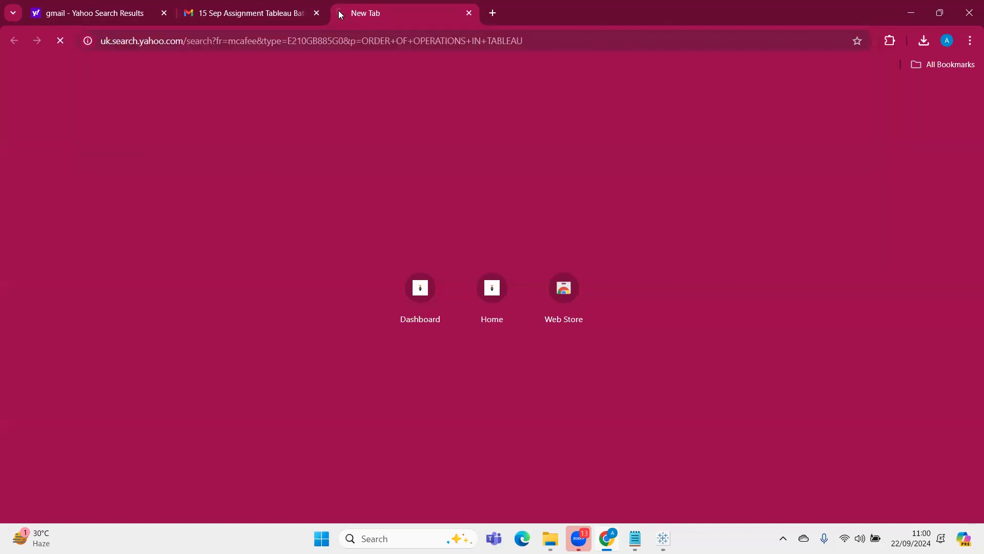
Open the help.tableau.com article "Tableau's Order of Operations" from the search results
left_click(163, 188)
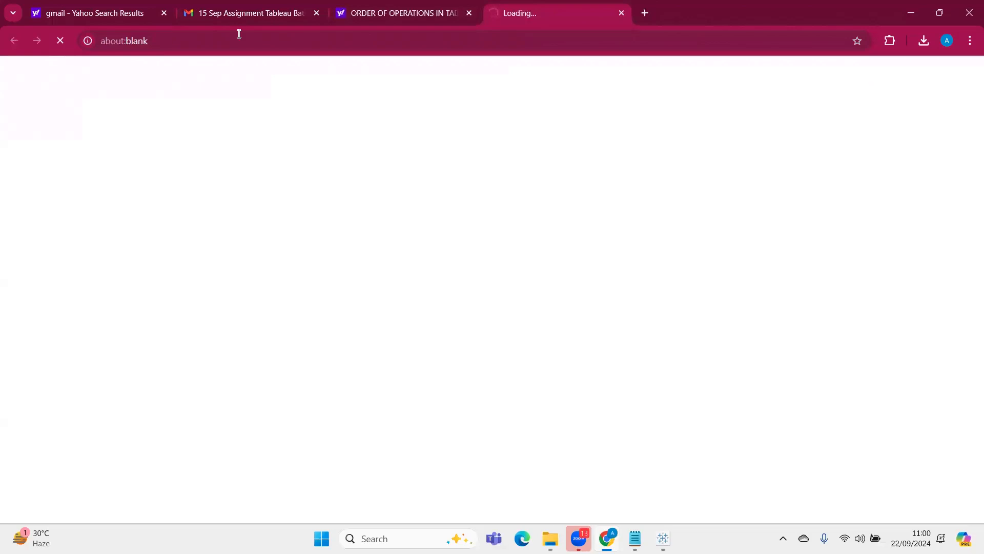
left_click(432, 12)
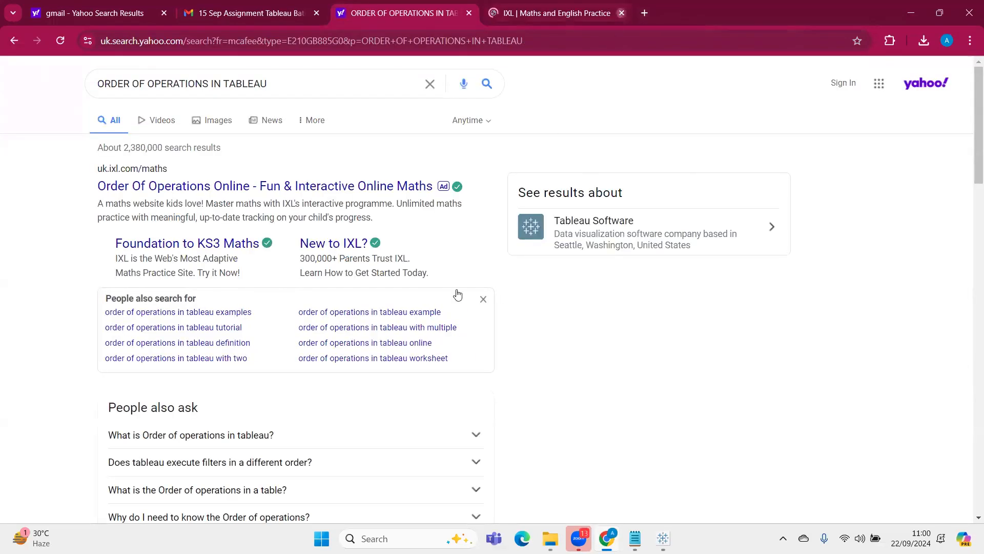
scroll(458, 294, "down", 6)
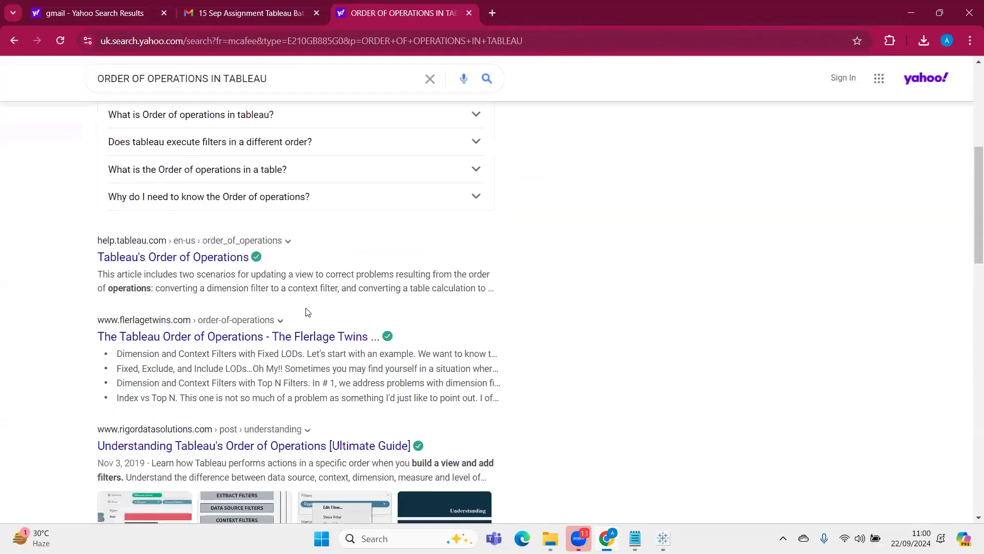
left_click(197, 260)
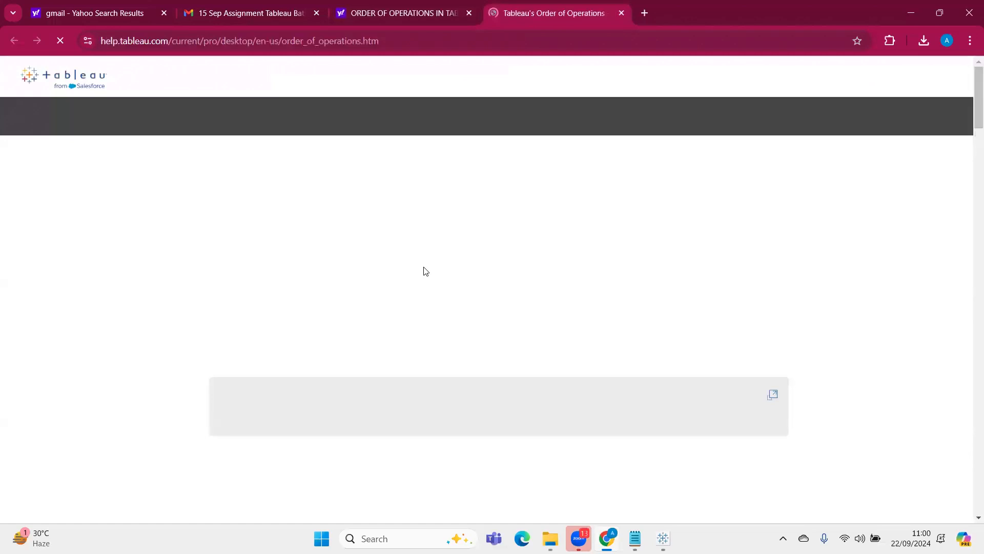
Examine the order of operations diagram in the Tableau help article, and return to Sheet 2 in Tableau
scroll(425, 272, "down", 7)
scroll(424, 277, "up", 2)
scroll(425, 285, "down", 2)
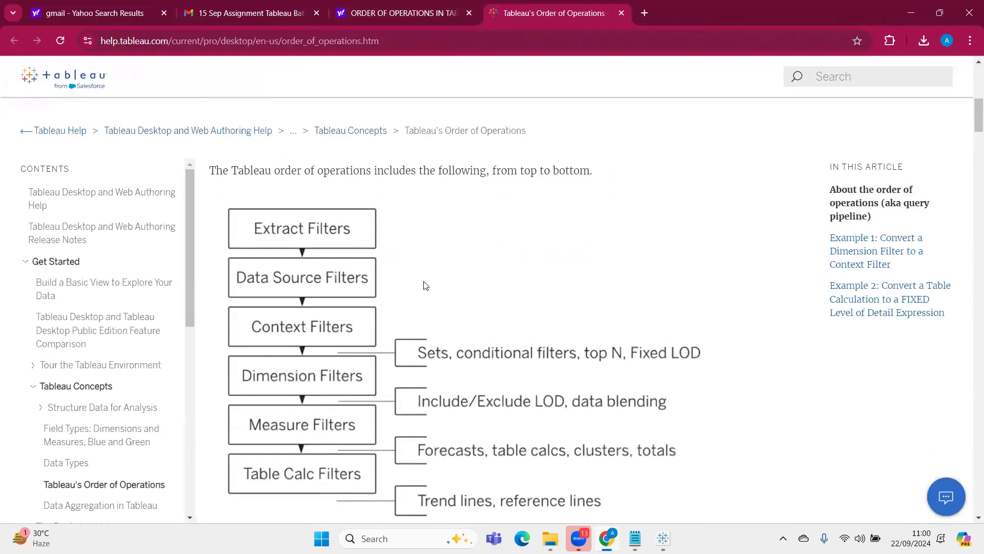
key("ctrl+minus")
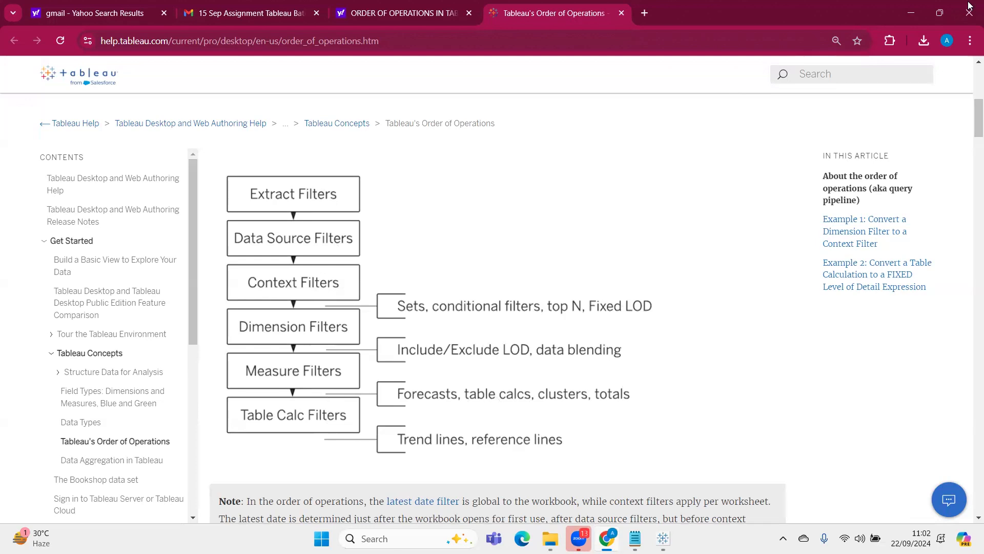
left_click(910, 12)
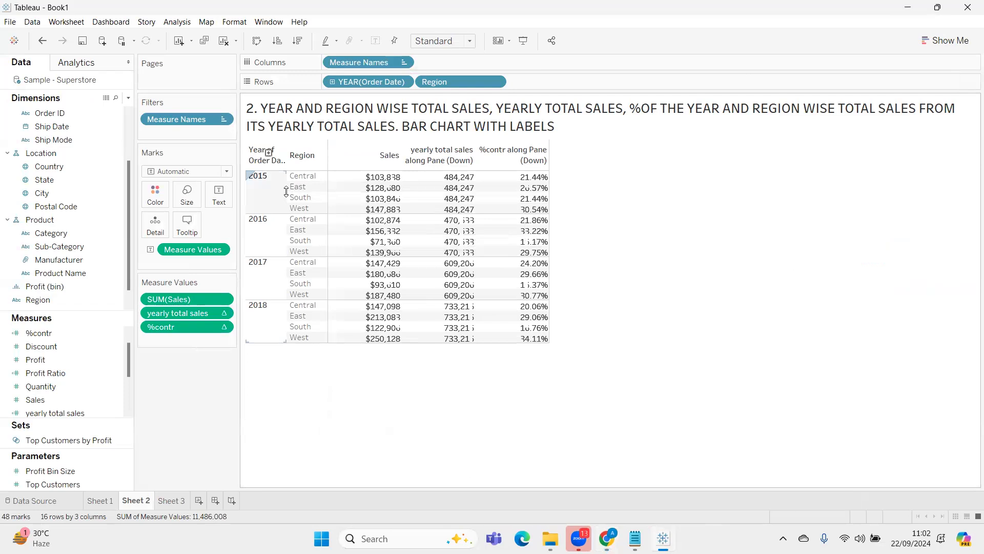
Exclude the East region from the year and region sales table to check the totals, and undo the exclusion
left_click(303, 188)
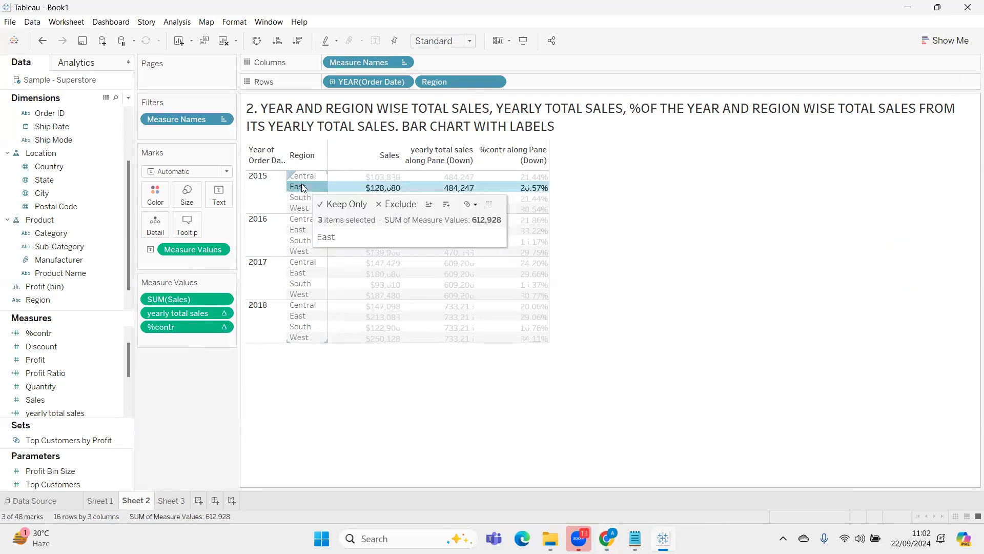
left_click(390, 205)
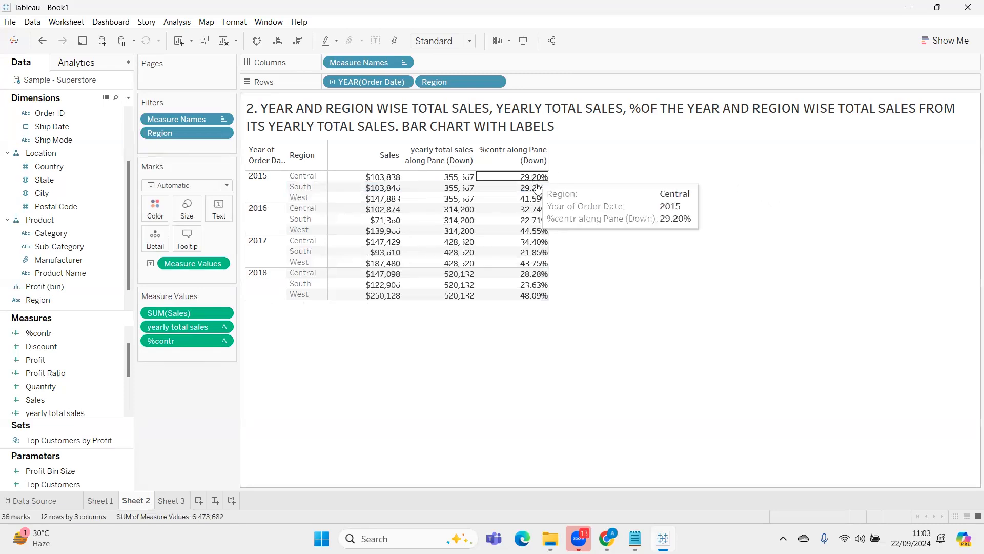
mouse_move(544, 207)
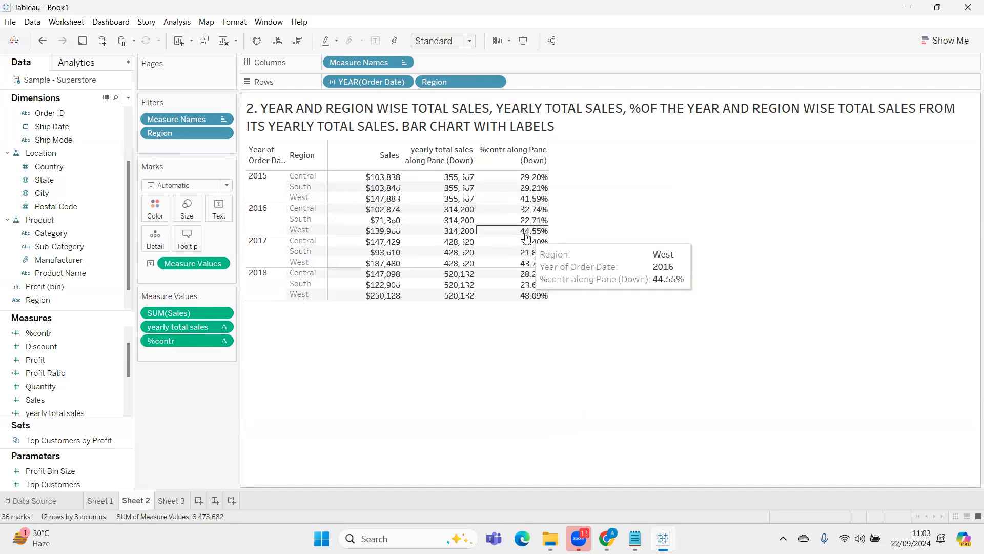
key("ctrl+z")
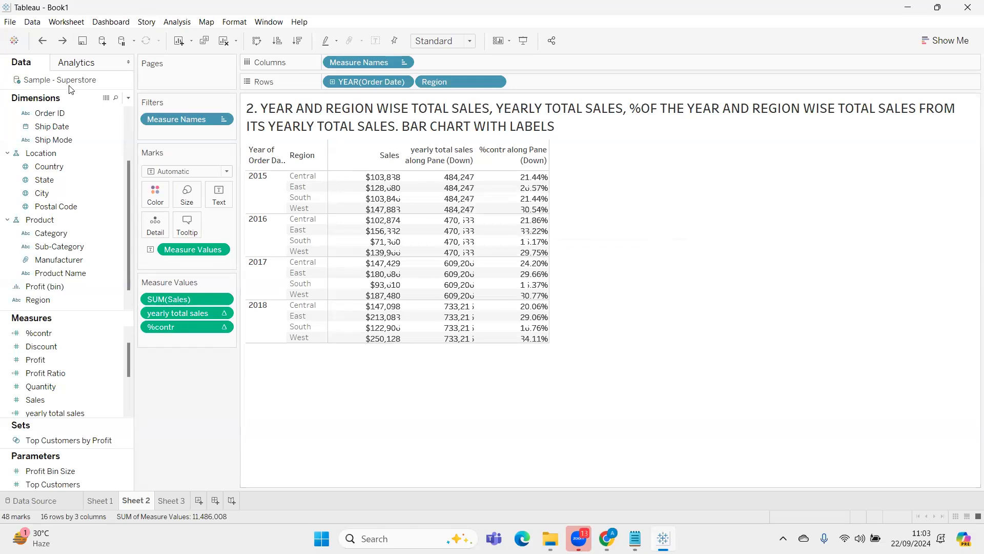
Create a calculated field named "YEARLY TOT SALES FIXED" and begin its formula with "{FIXED"
left_click(128, 97)
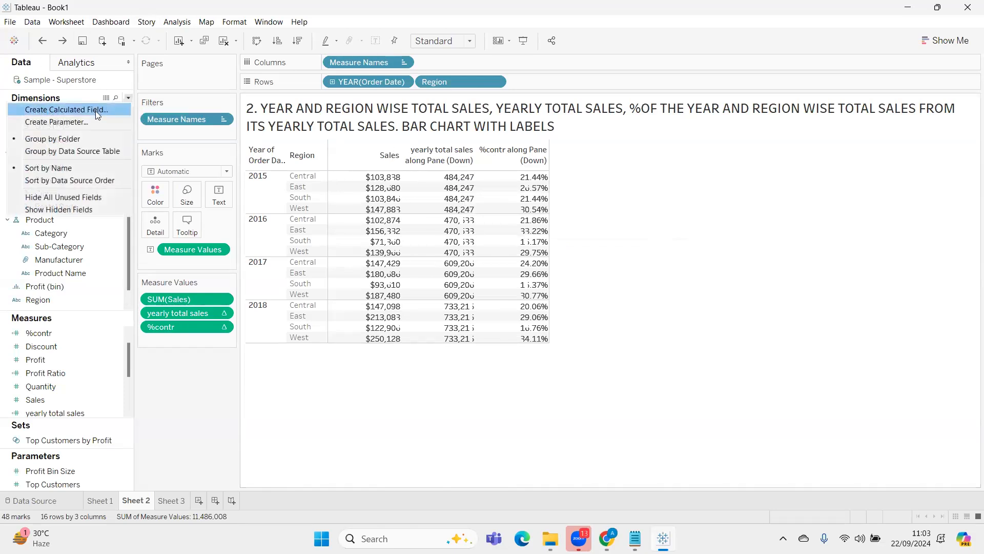
left_click(77, 110)
type("YEARLY ")
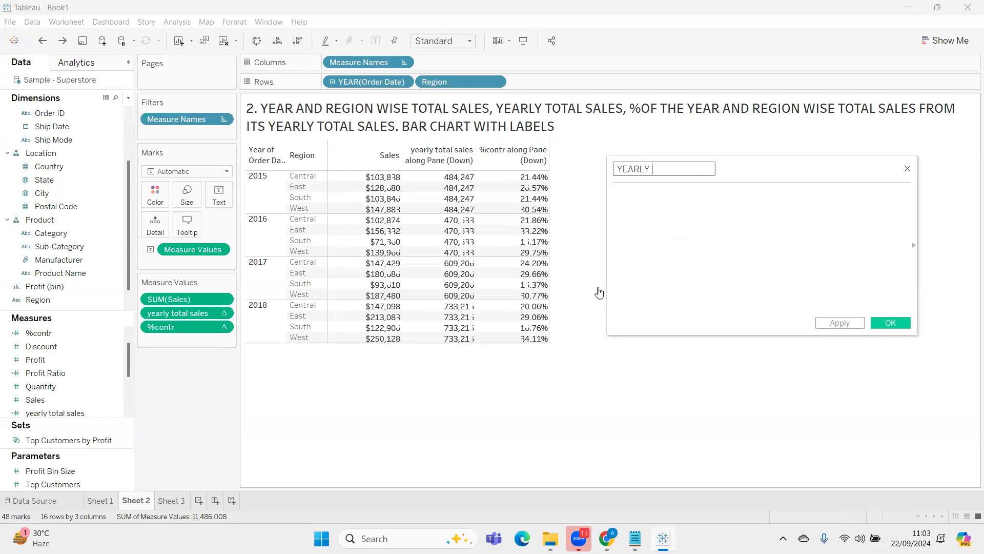
type("TOT SALES FIXED")
key("Tab")
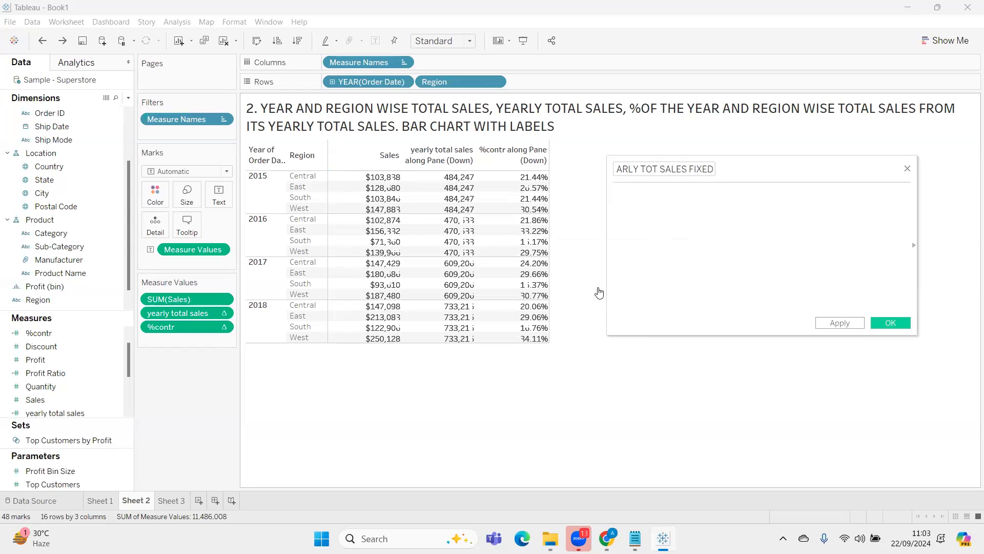
type("{")
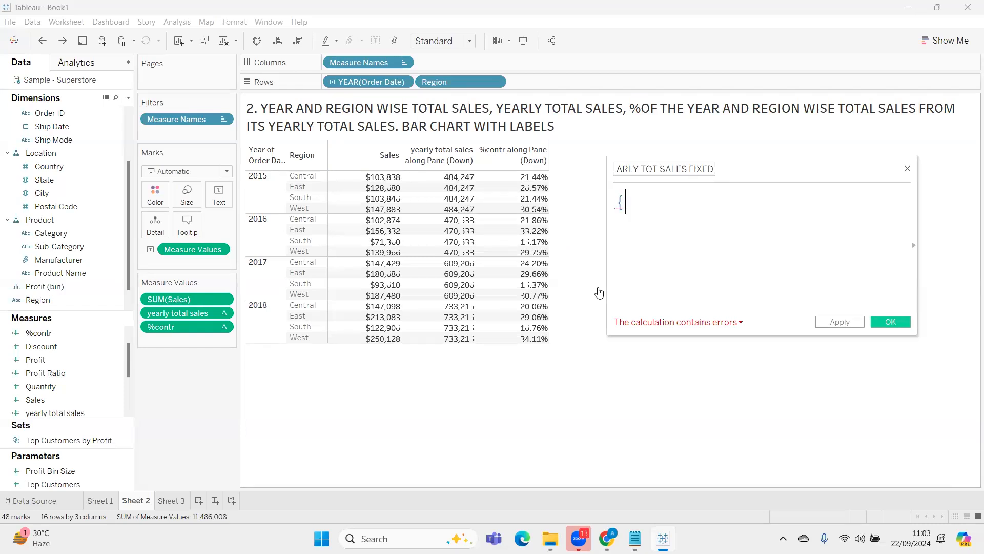
type(" FIXED")
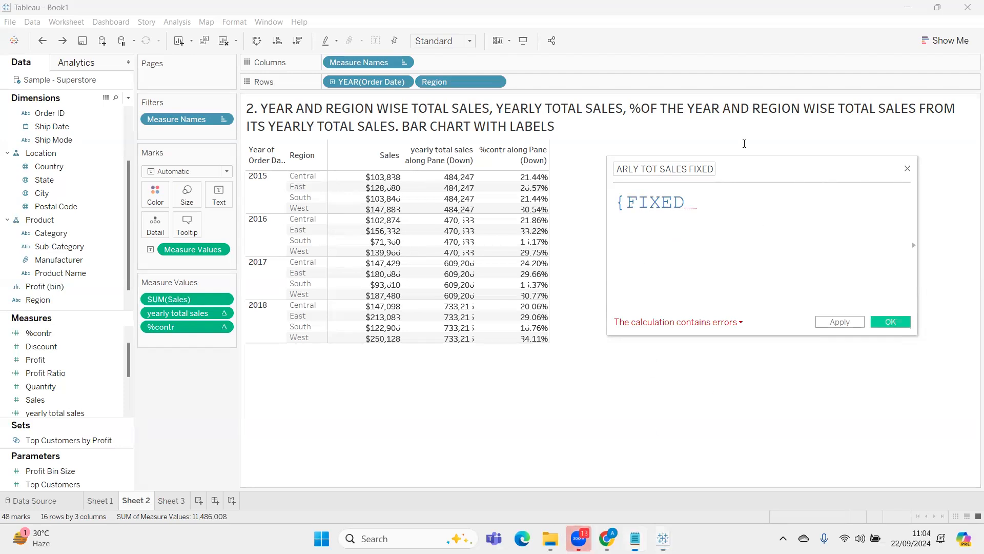
Review the dimension and expression parts of the FIXED syntax in the Notepad notes, and return to the calculation
left_click(635, 538)
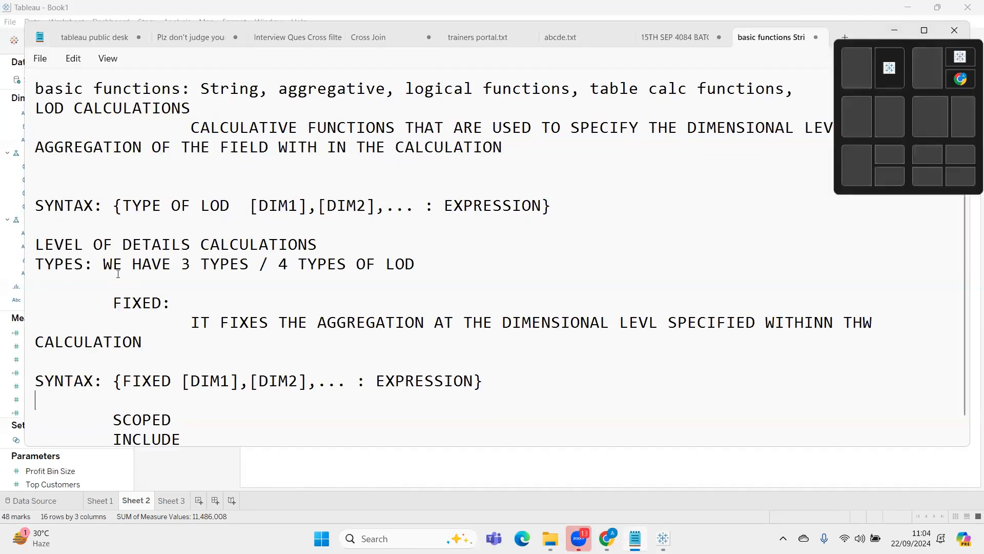
scroll(158, 314, "down", 1)
left_click_drag(183, 355, 306, 355)
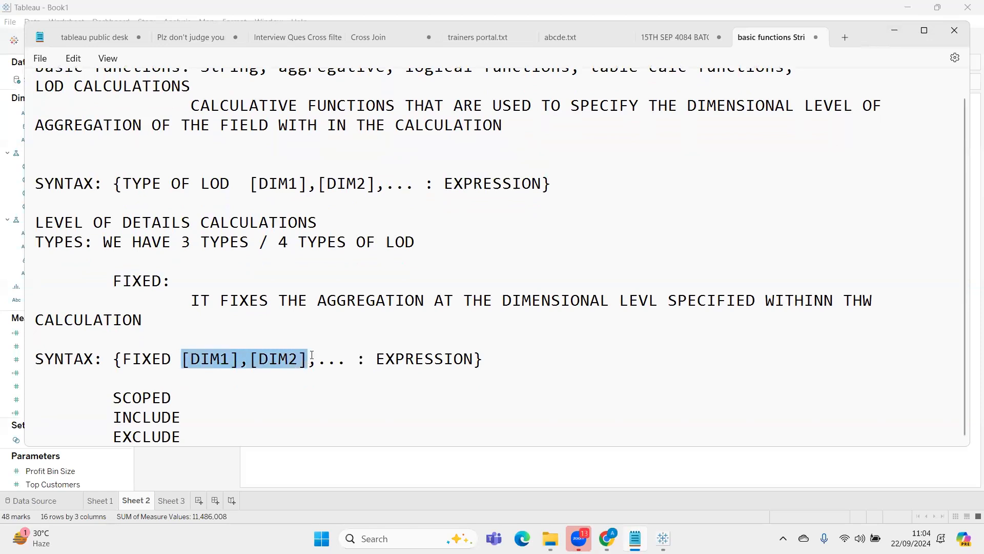
left_click_drag(377, 359, 472, 360)
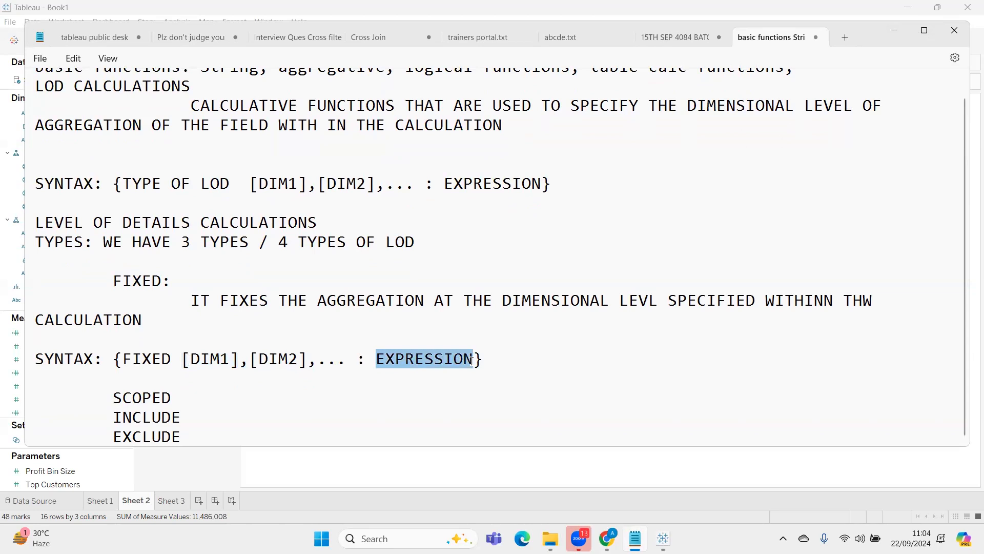
left_click_drag(184, 362, 312, 360)
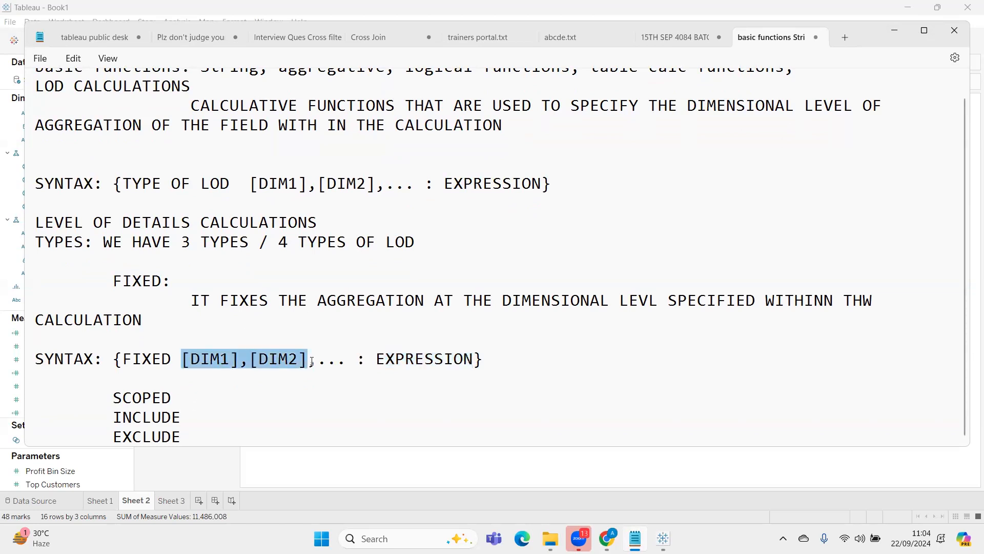
left_click(893, 34)
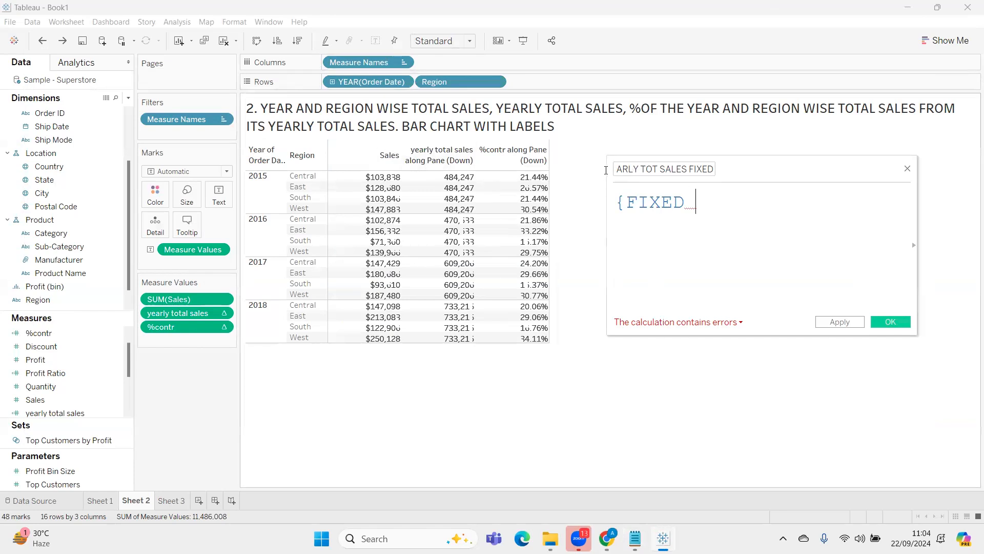
Widen the calculation editor and add the year of Order Date from the rows as the FIXED dimension, DATEPART('year', [Order Date])
left_click_drag(606, 171, 475, 169)
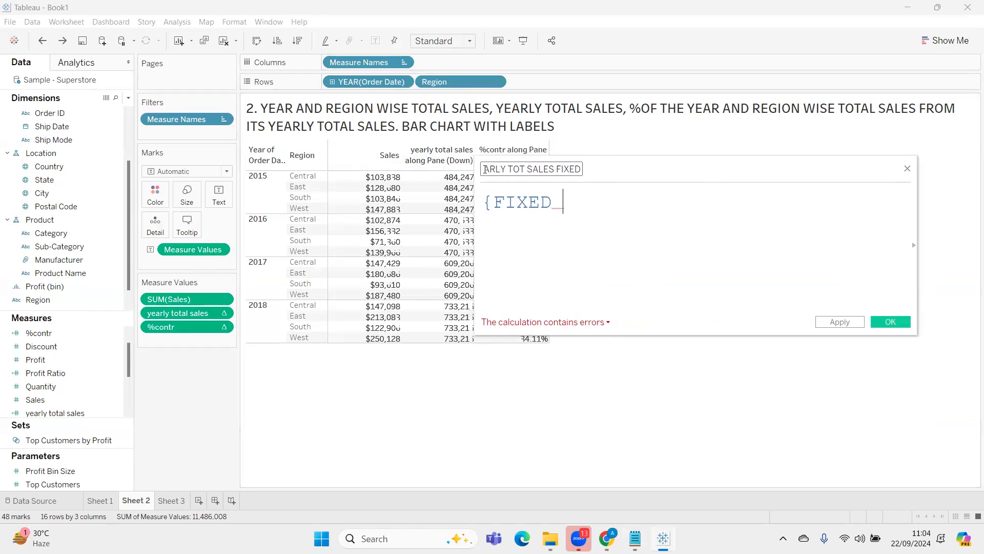
left_click(486, 170)
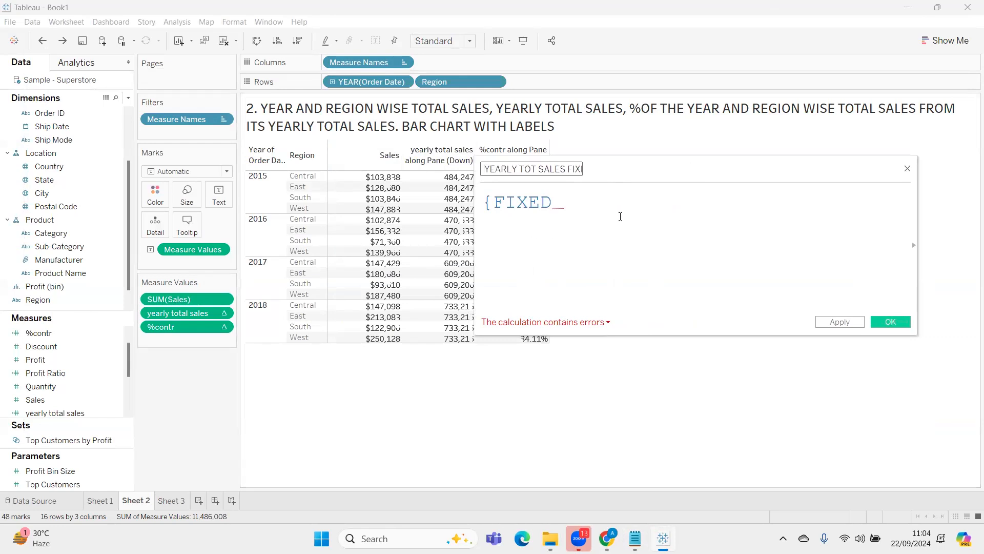
left_click(562, 207)
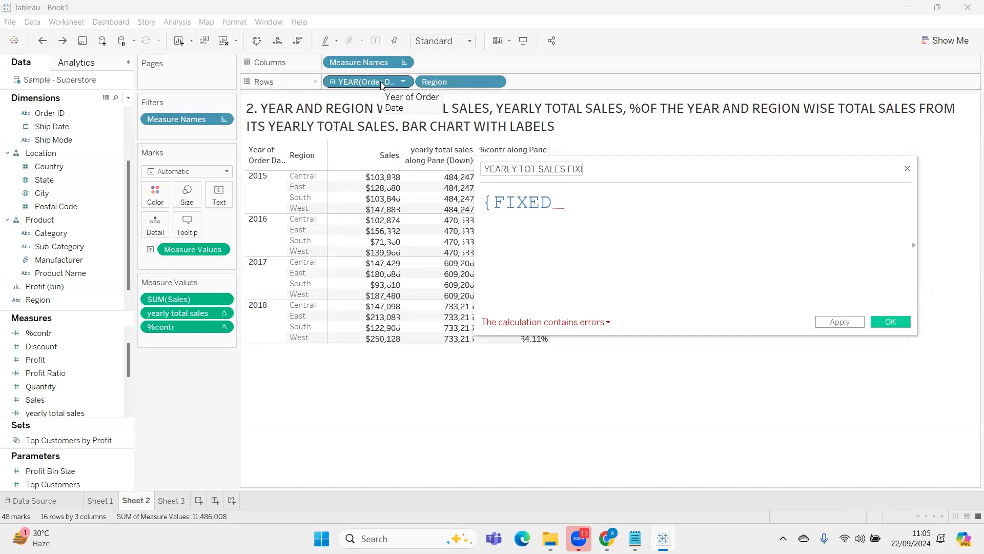
left_click_drag(381, 81, 654, 206)
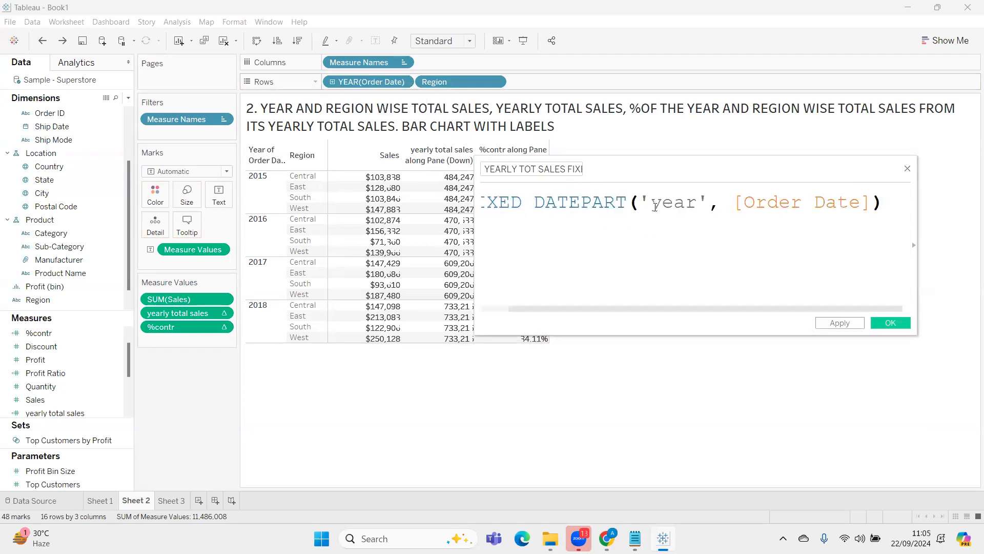
scroll(656, 208, "down", 4)
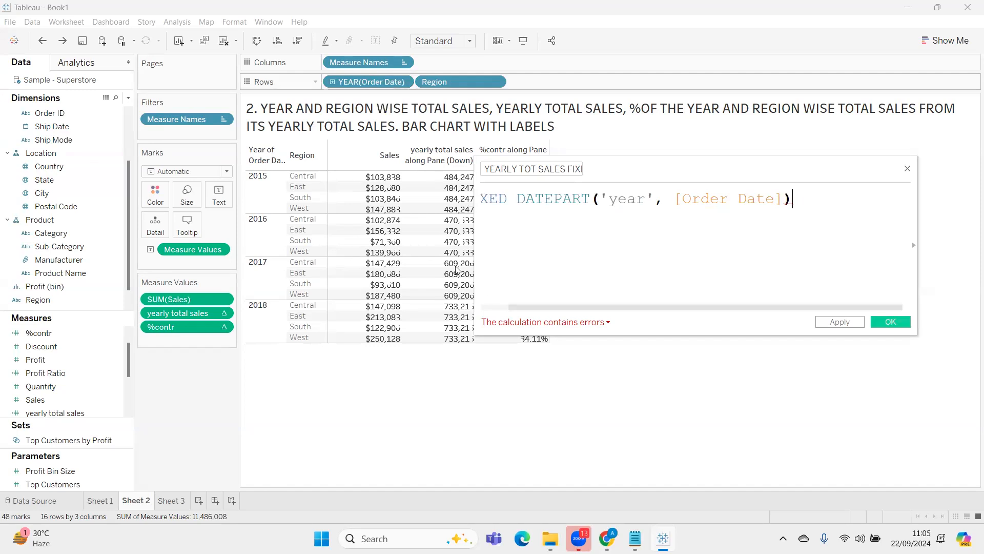
left_click_drag(475, 156, 407, 163)
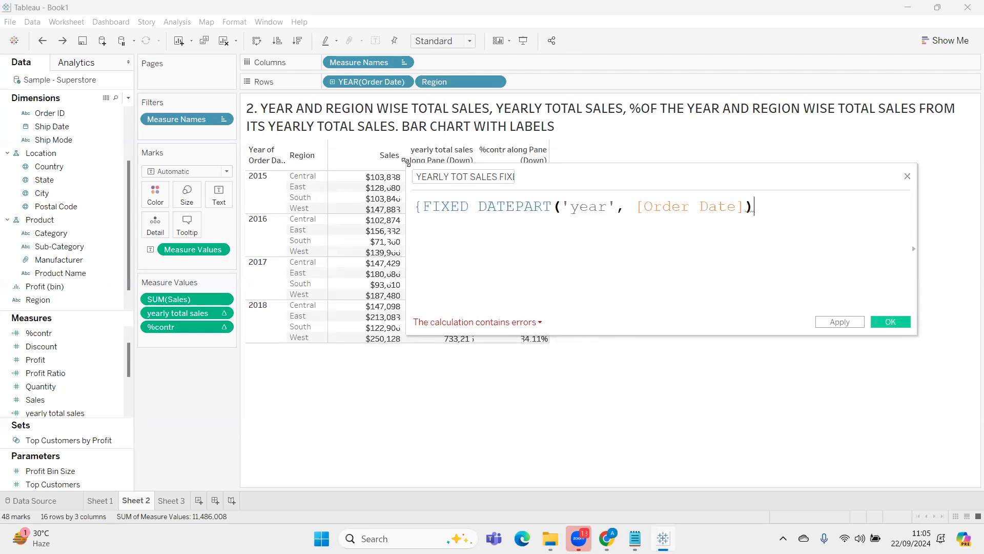
Complete the FIXED formula with ": SUM([Sales])}", review its parts, and apply the calculation
type(":")
key("BackSpace")
type(":")
type(" SUM(")
type("[Sal")
key("Return")
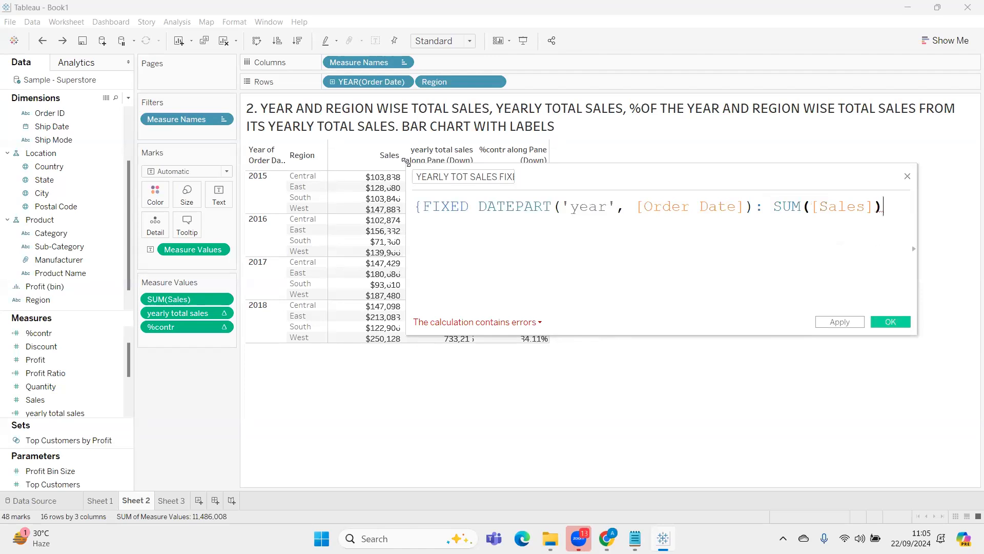
type("}")
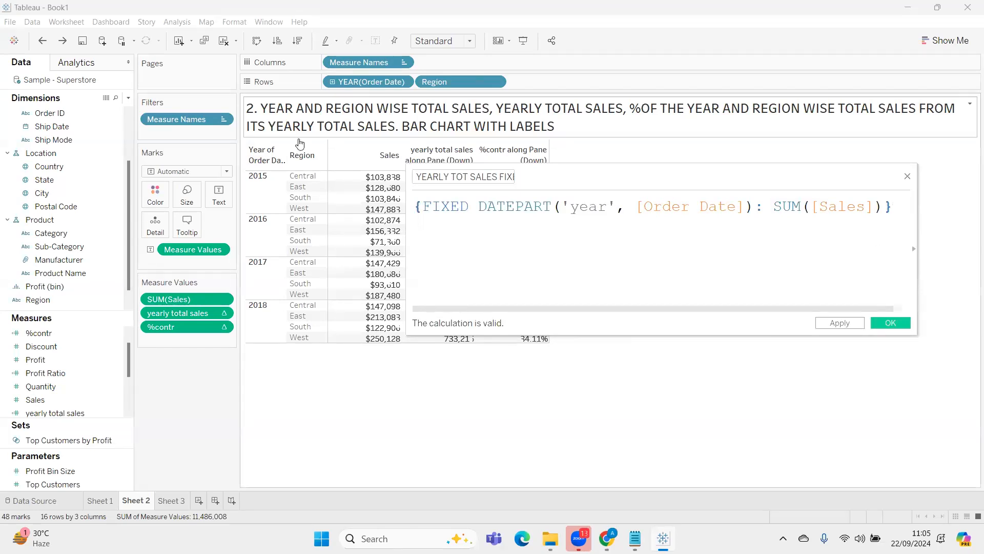
left_click(417, 207)
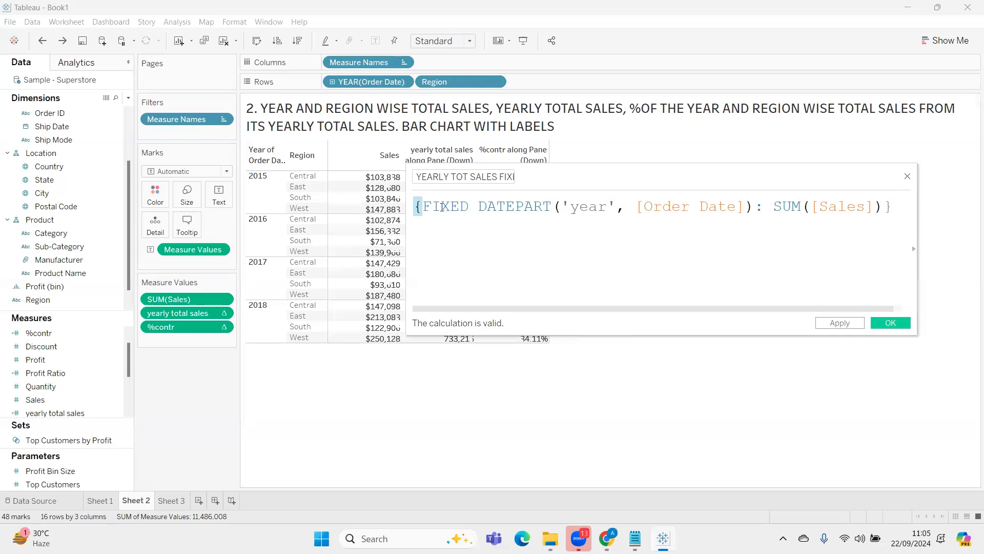
double_click(425, 205)
left_click_drag(478, 205, 753, 211)
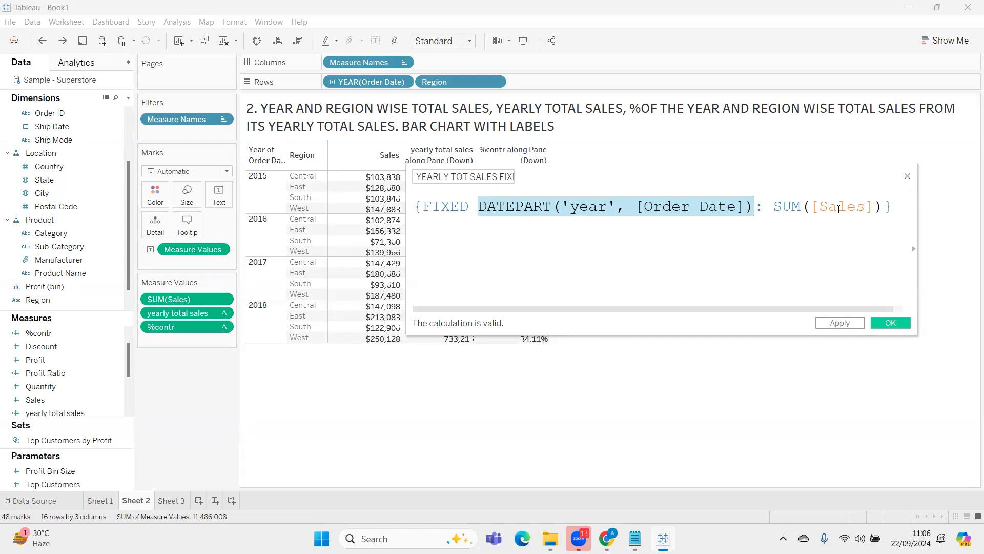
left_click(840, 323)
Add YEARLY TOT SALES FIXED to the measure values between yearly total sales and %contr, and exclude the South region
left_click_drag(769, 174, 817, 414)
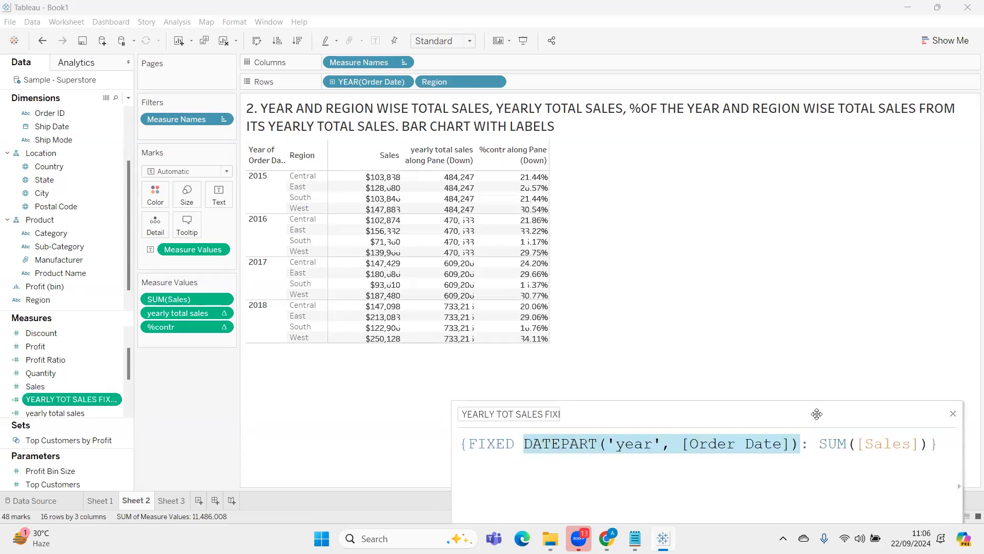
left_click_drag(66, 400, 182, 326)
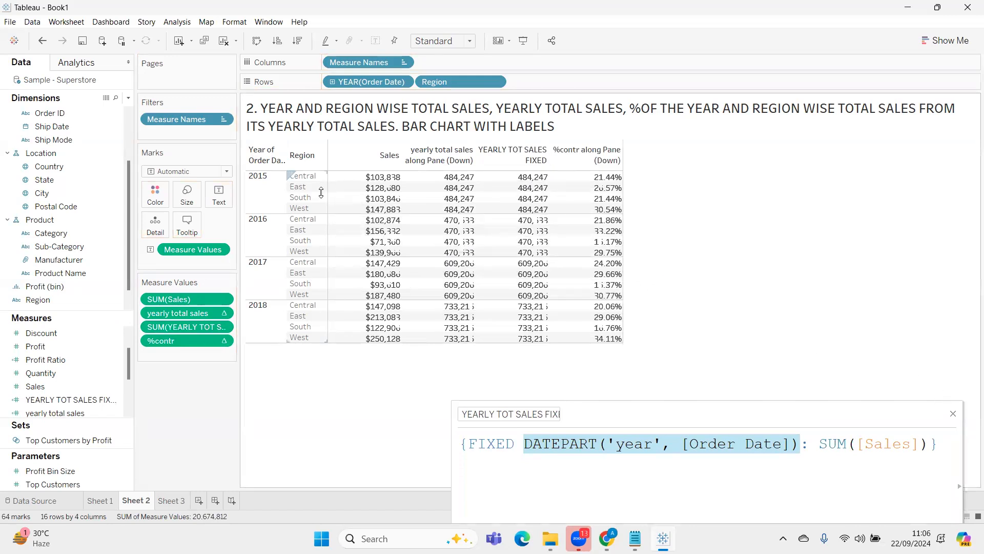
left_click(304, 201)
left_click(387, 220)
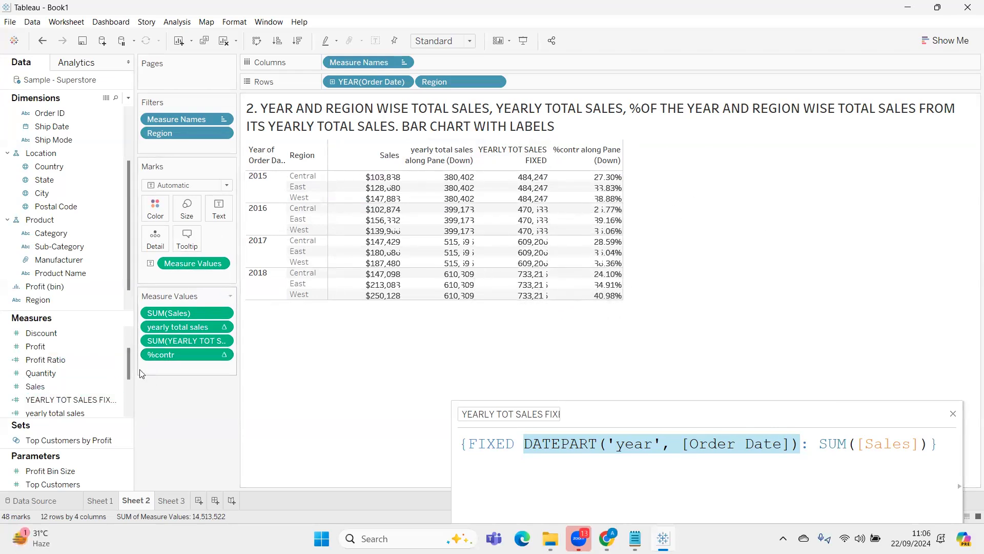
Duplicate the %contr measure and open the copy for editing, naming it "%contr FIXED"
scroll(66, 368, "up", 1)
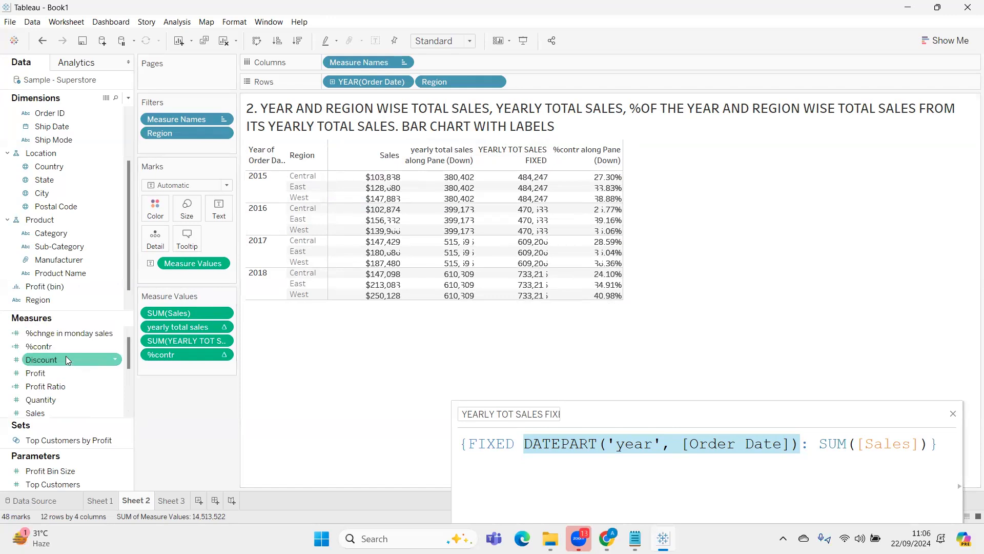
right_click(69, 347)
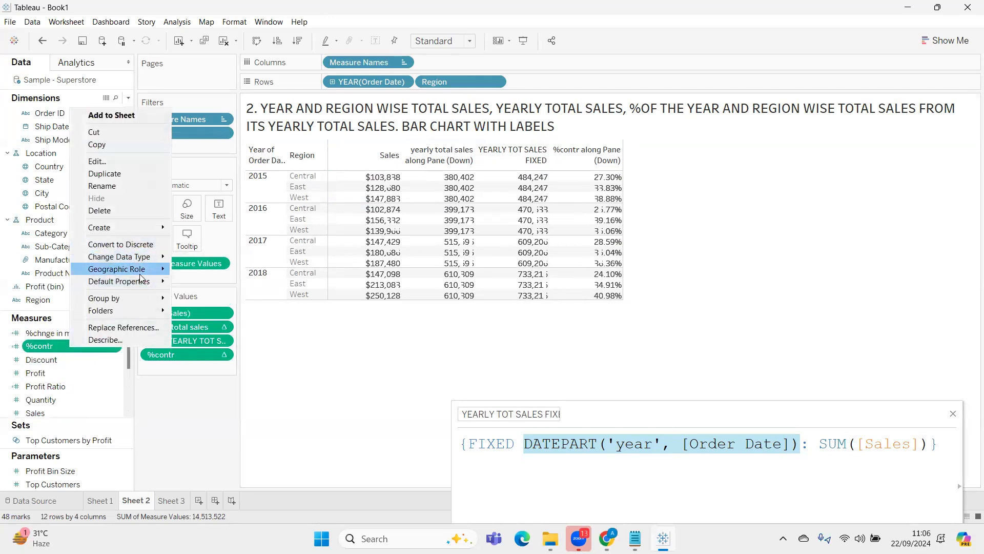
left_click(125, 175)
right_click(69, 359)
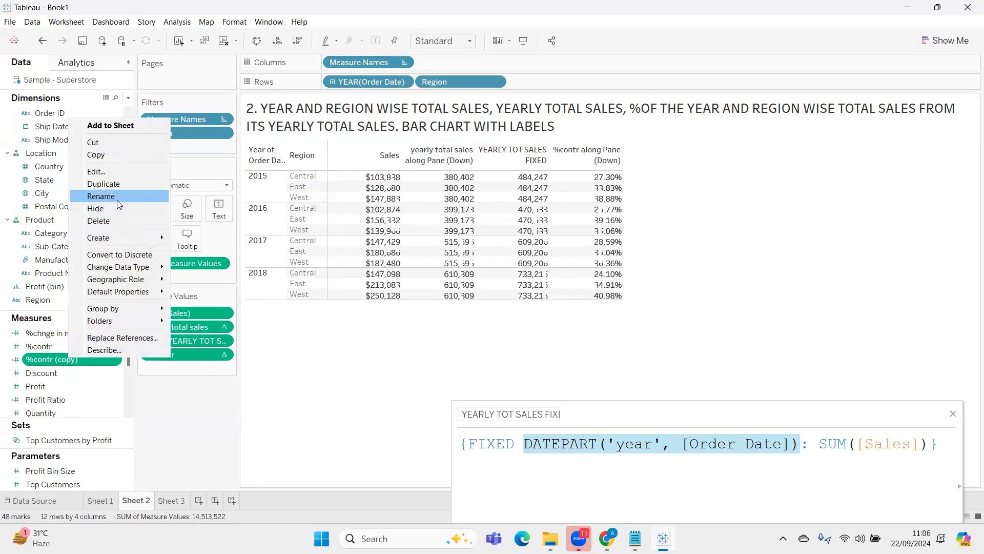
left_click(114, 171)
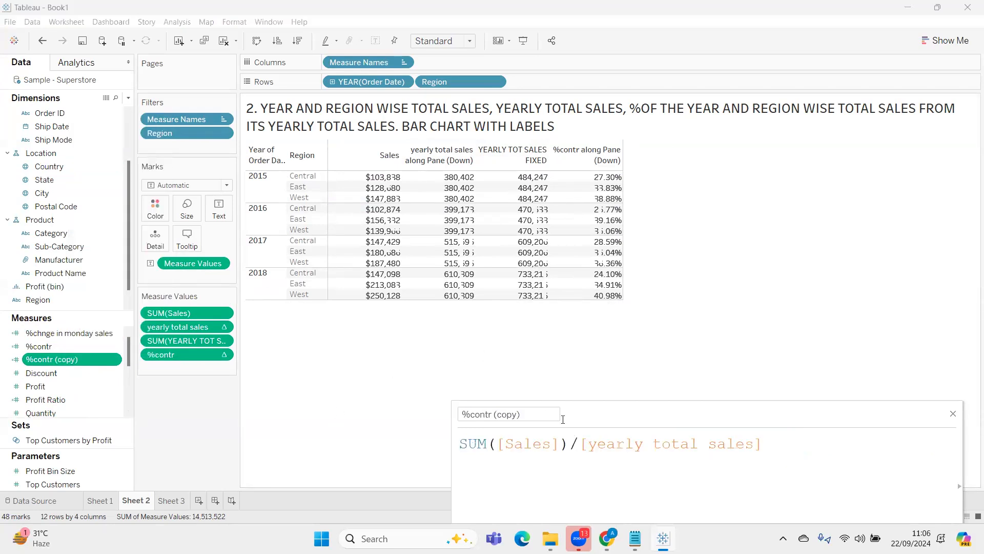
left_click(491, 414)
key("BackSpace")
type("FIXED")
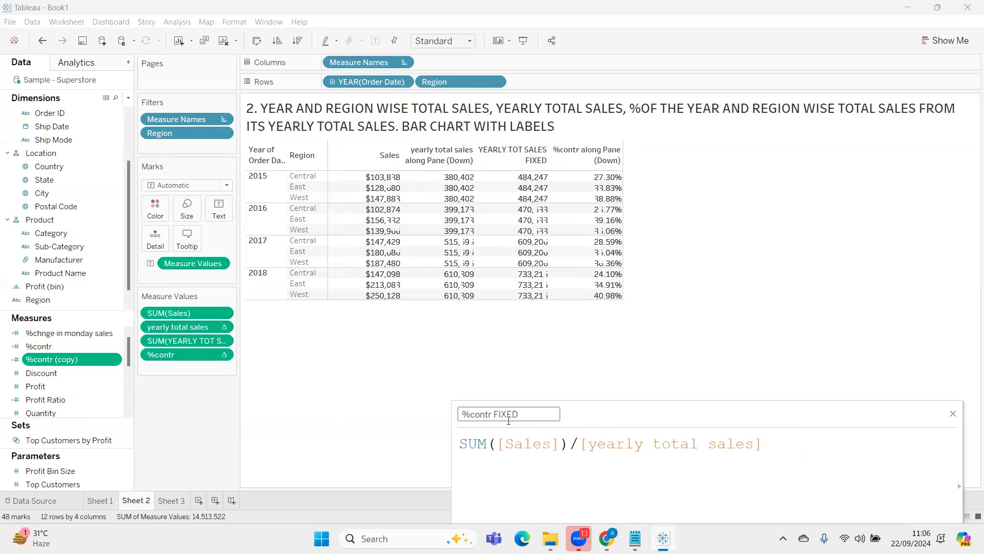
Replace the yearly total sales denominator in %contr FIXED with SUM([YEARLY TOT SALES FIXED]) and save the calculation
left_click_drag(584, 444, 764, 444)
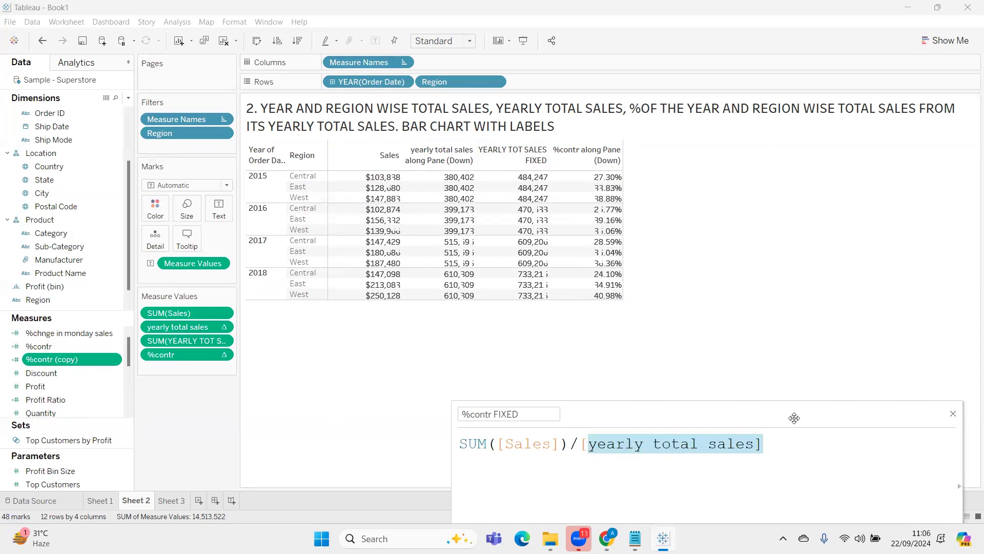
key("BackSpace")
left_click_drag(174, 340, 661, 453)
left_click_drag(720, 402, 618, 294)
left_click(789, 449)
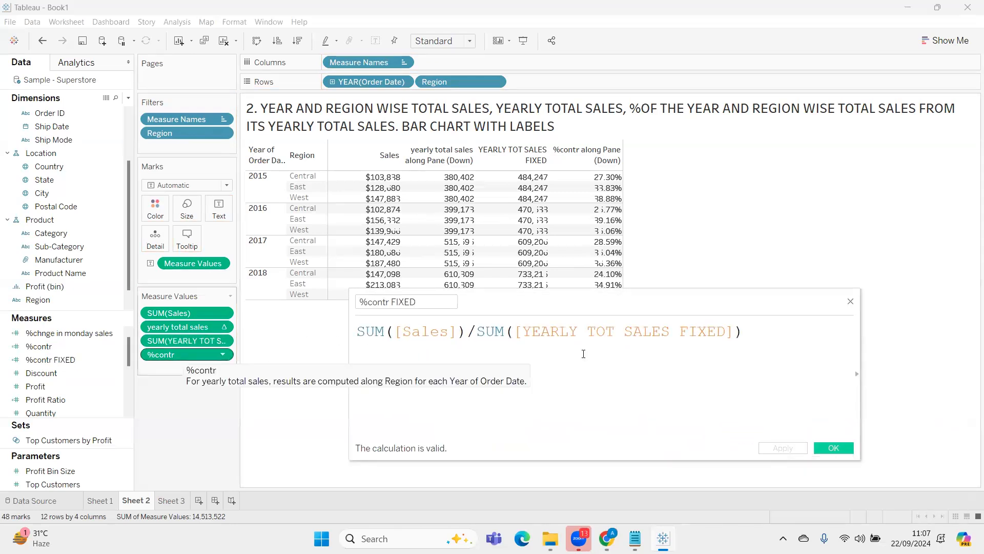
left_click(843, 445)
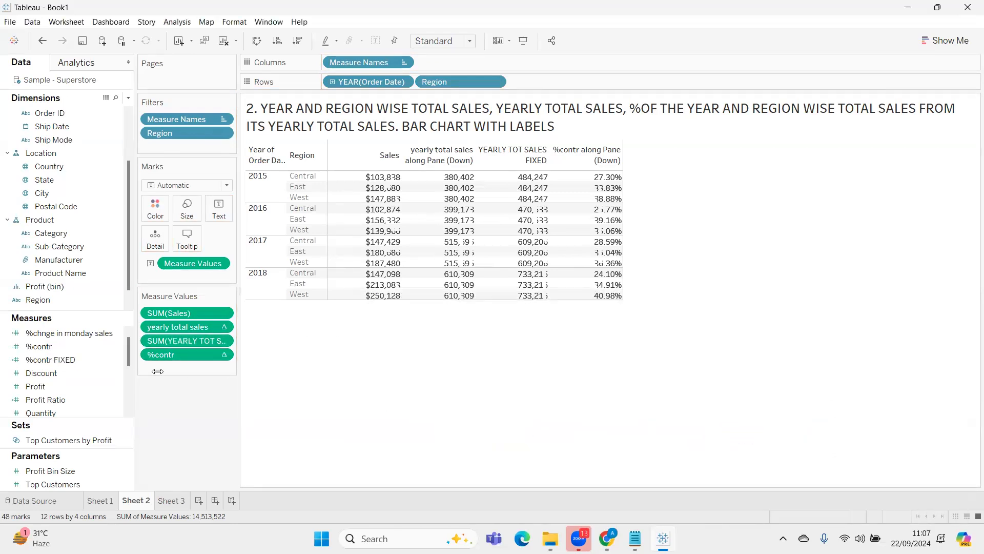
Set the default number format of %contr FIXED to Percentage and add it to the measure values below %contr
right_click(70, 359)
mouse_move(147, 296)
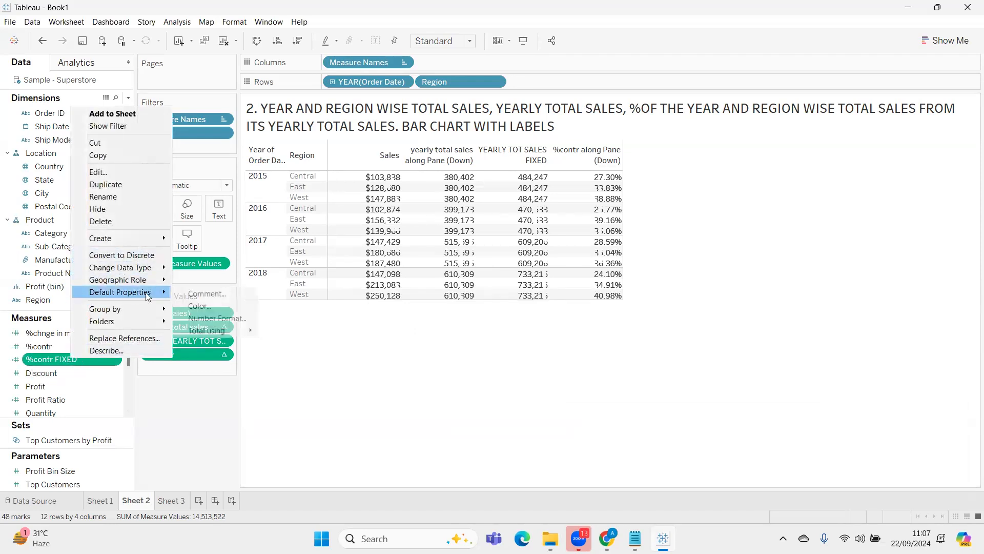
left_click(221, 321)
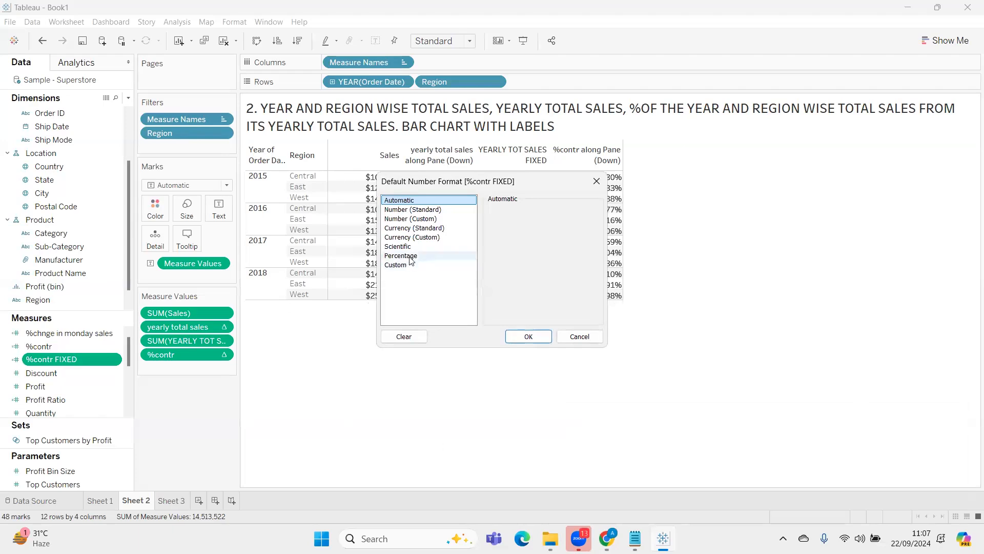
left_click(410, 257)
left_click(532, 336)
left_click_drag(83, 358, 196, 367)
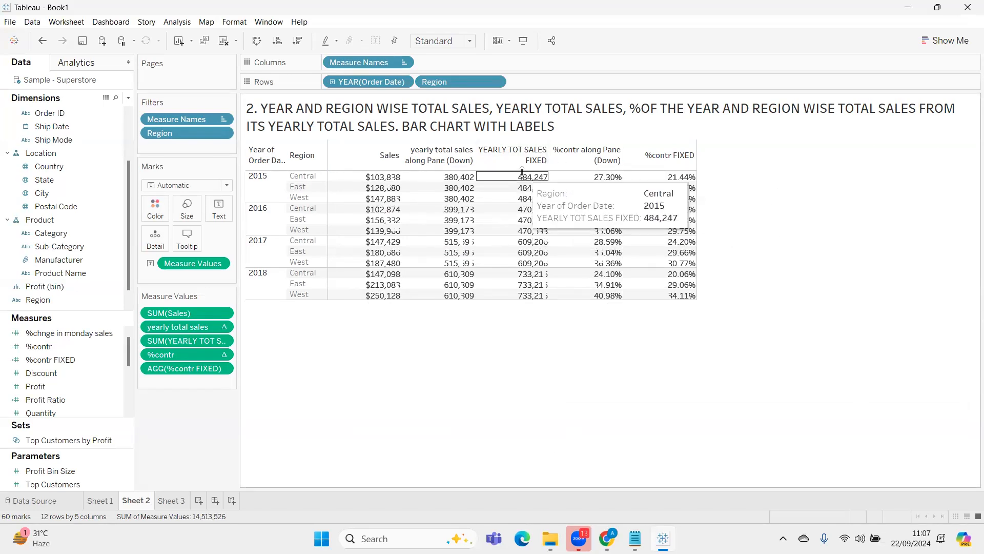
Add Ship Mode to the rows after Region and examine the 2016 yearly totals in the table
left_click(101, 194)
left_click_drag(101, 194, 67, 193)
left_click(69, 137)
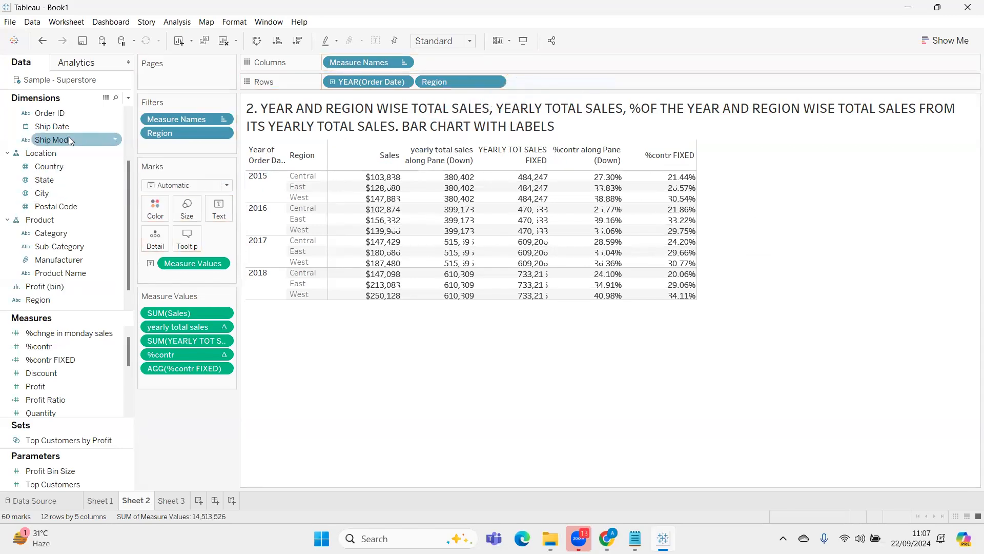
left_click_drag(128, 136, 557, 78)
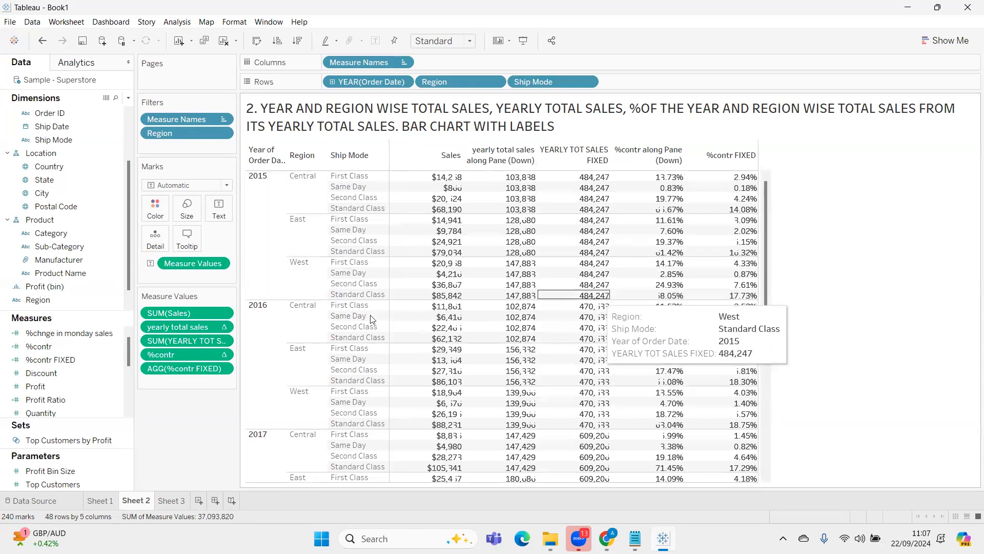
left_click(256, 351)
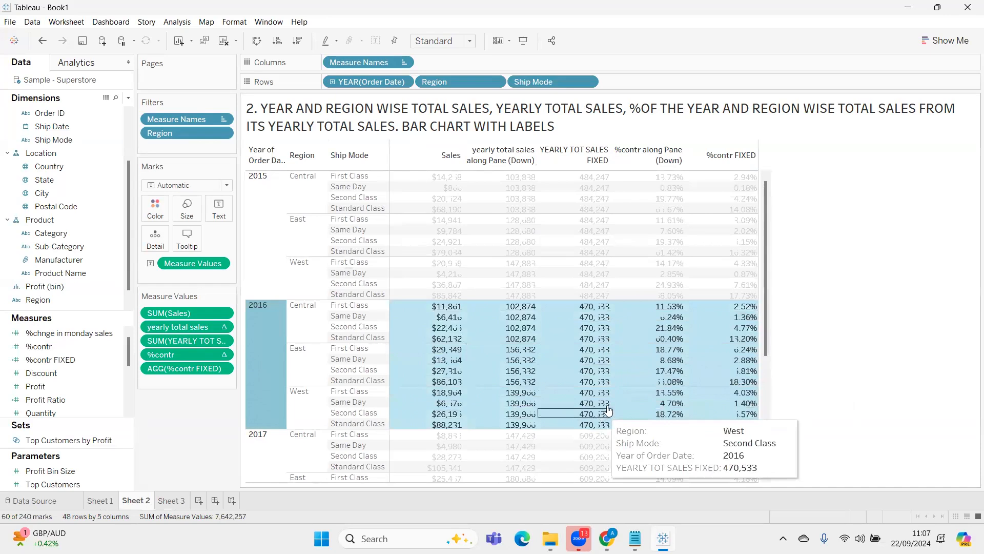
left_click(876, 297)
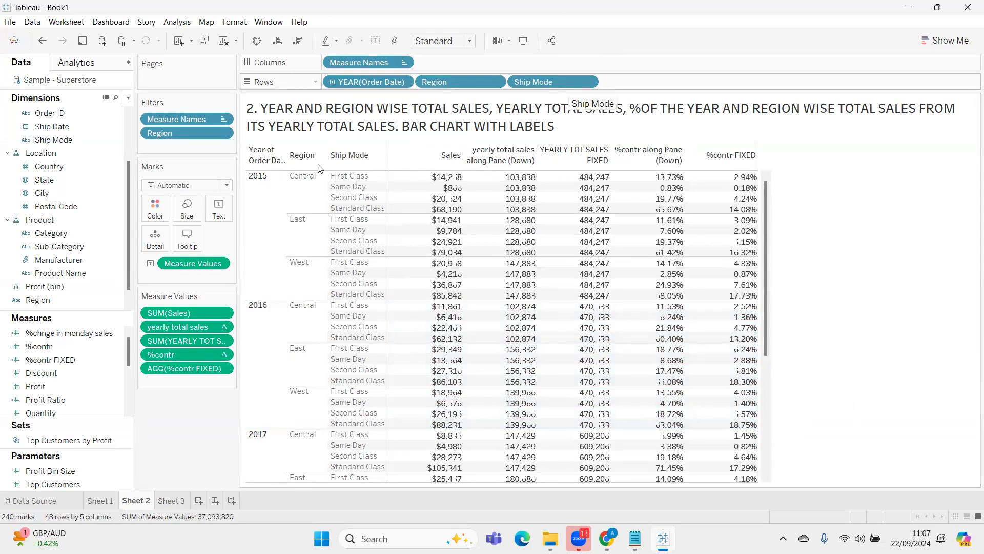
Open the YEARLY TOT SALES FIXED calculation, enlarge its formula text to review it, and close it
scroll(71, 396, "down", 3)
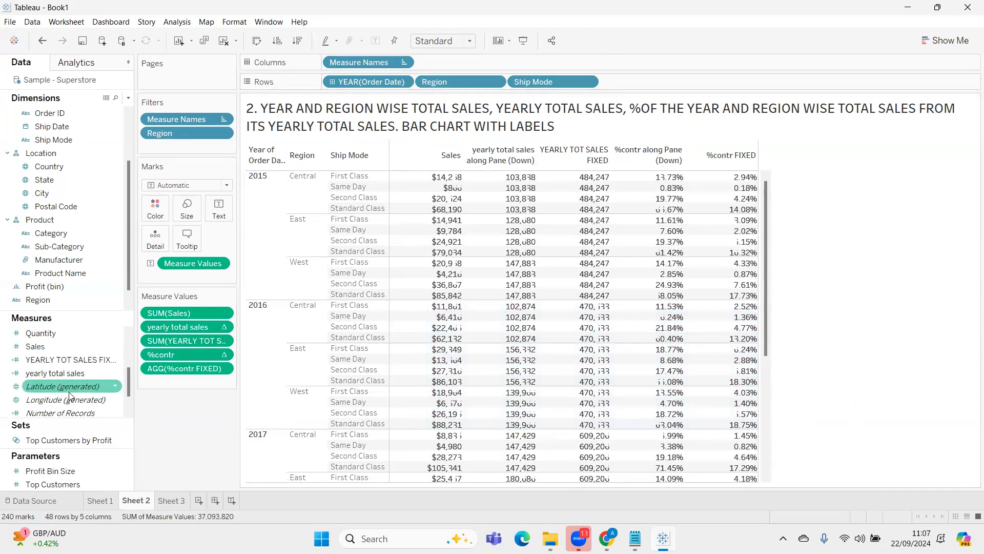
right_click(72, 361)
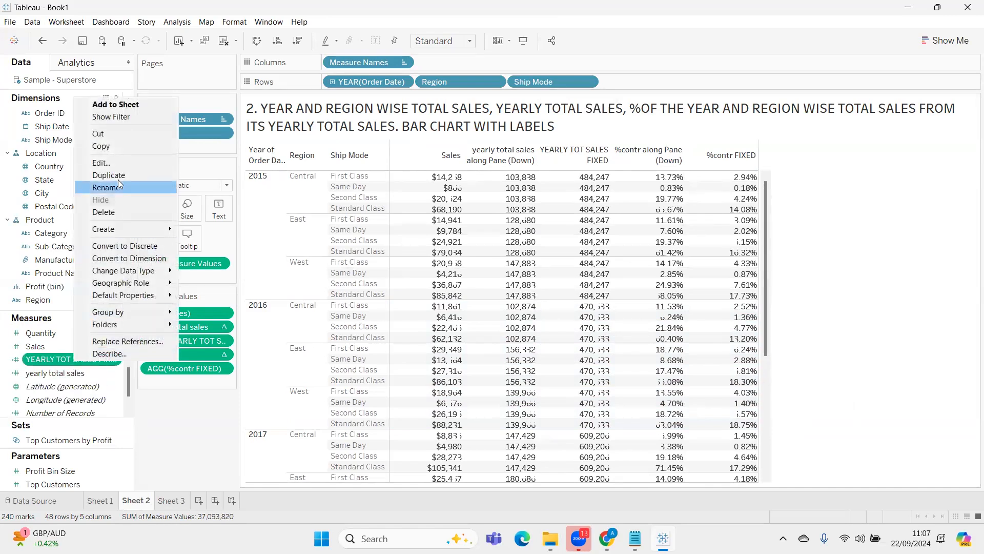
left_click(125, 163)
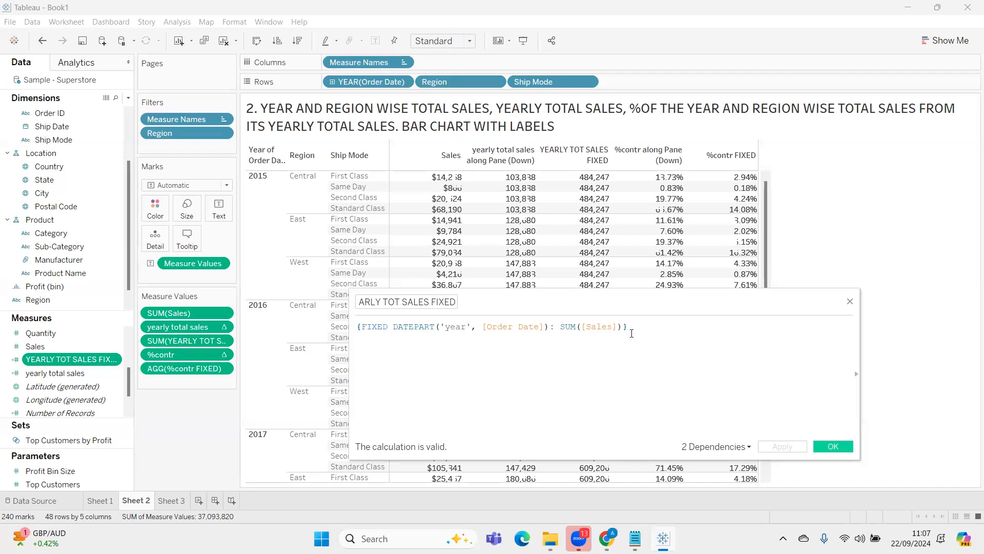
scroll(678, 342, "up", 2, "ctrl")
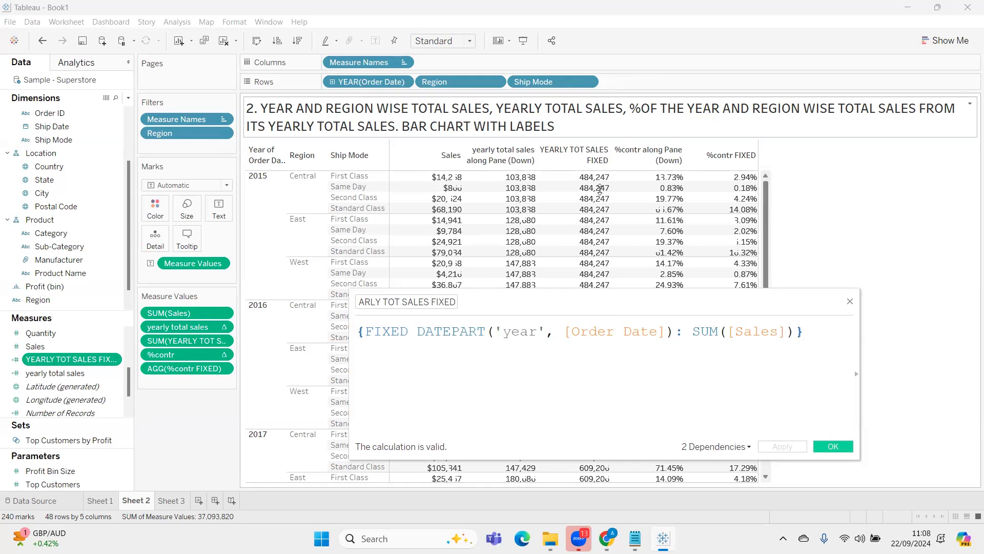
mouse_move(550, 199)
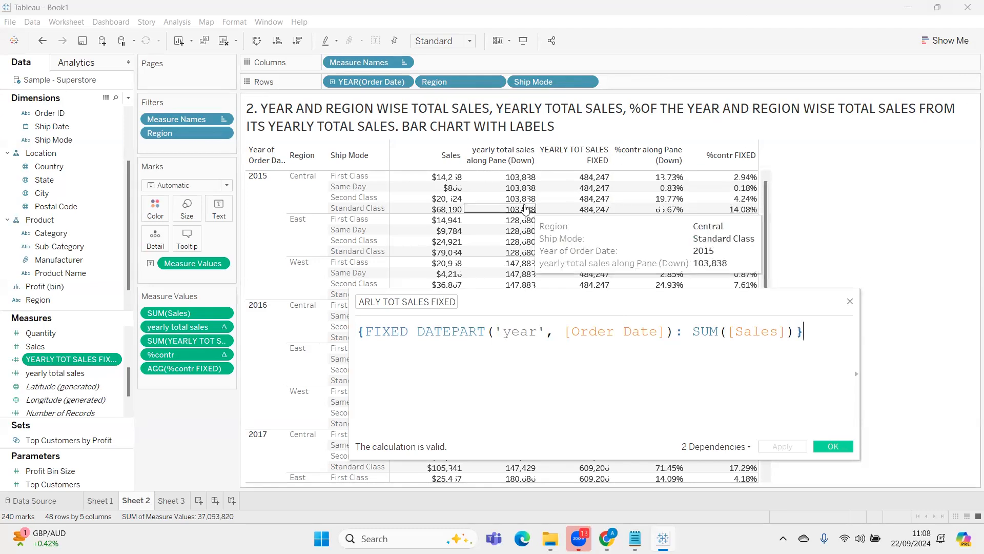
left_click(841, 446)
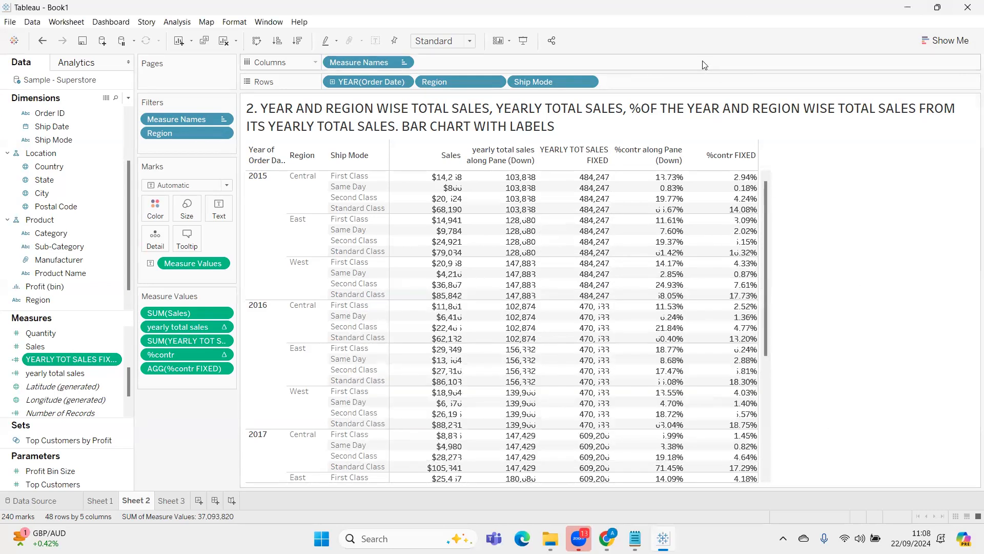
Compare the 2015 yearly total columns across regions and ship modes, and undo the addition of Ship Mode
mouse_move(740, 192)
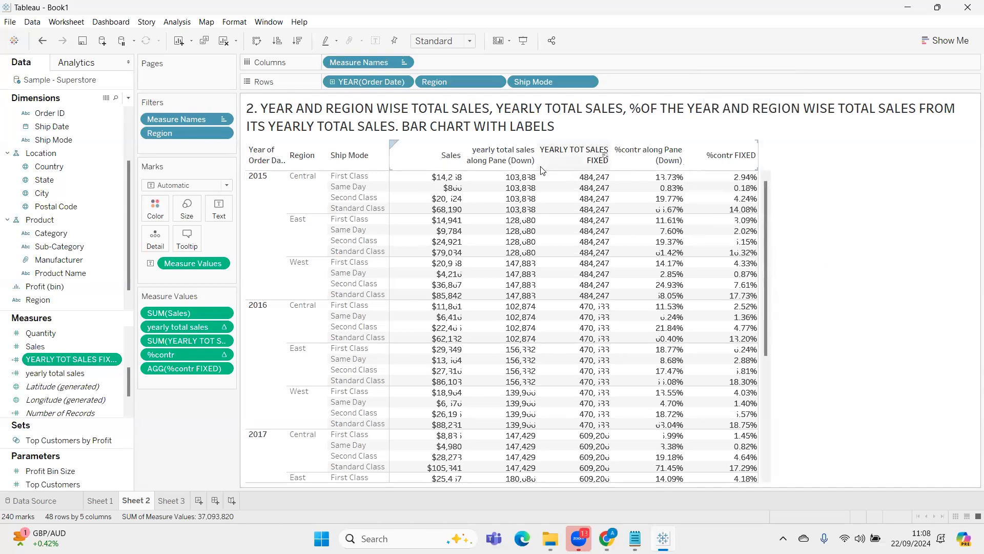
mouse_move(574, 184)
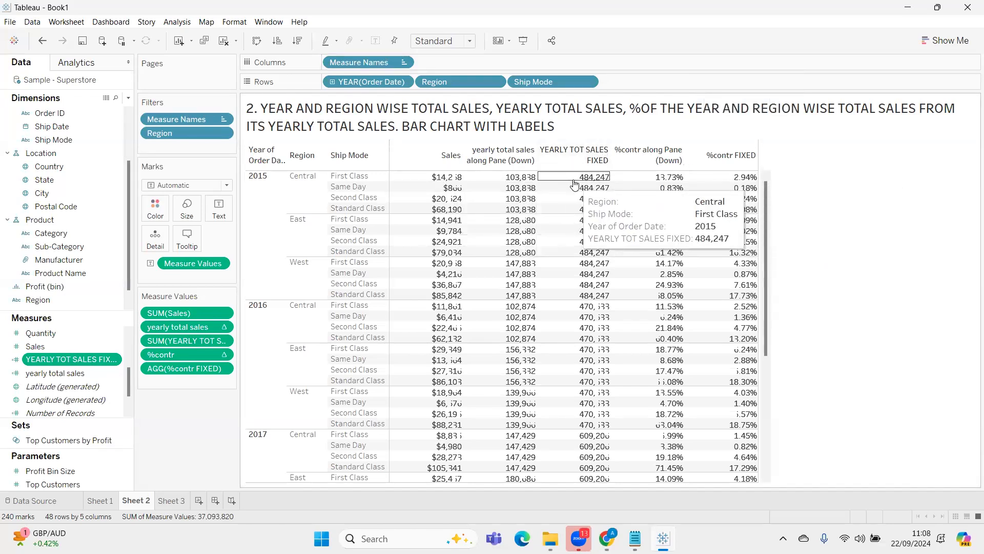
mouse_move(589, 204)
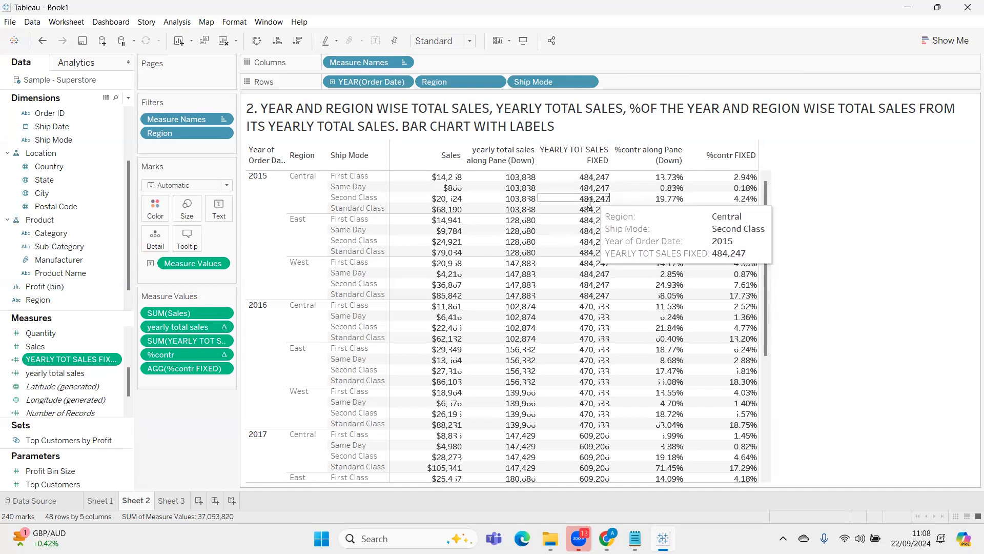
left_click(257, 236)
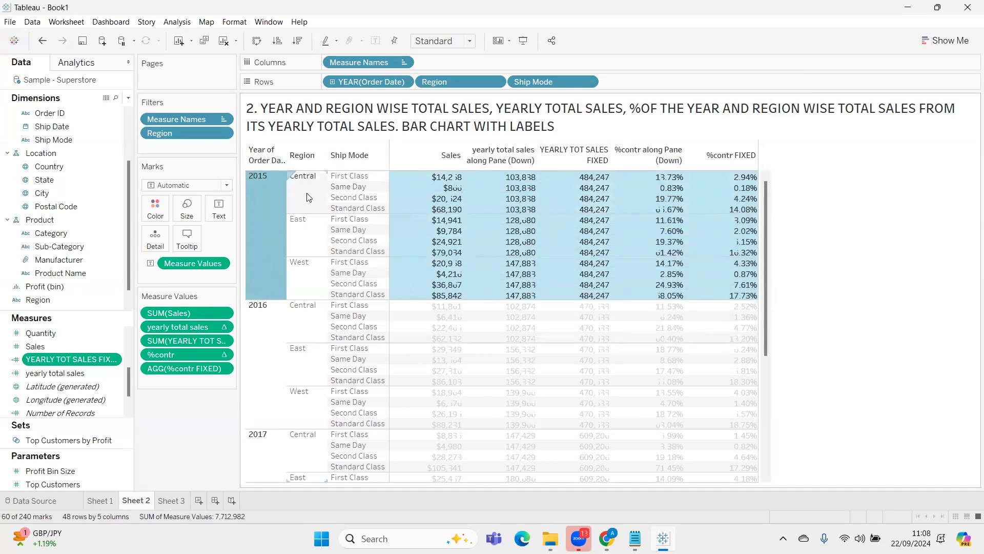
mouse_move(531, 179)
left_click(843, 199)
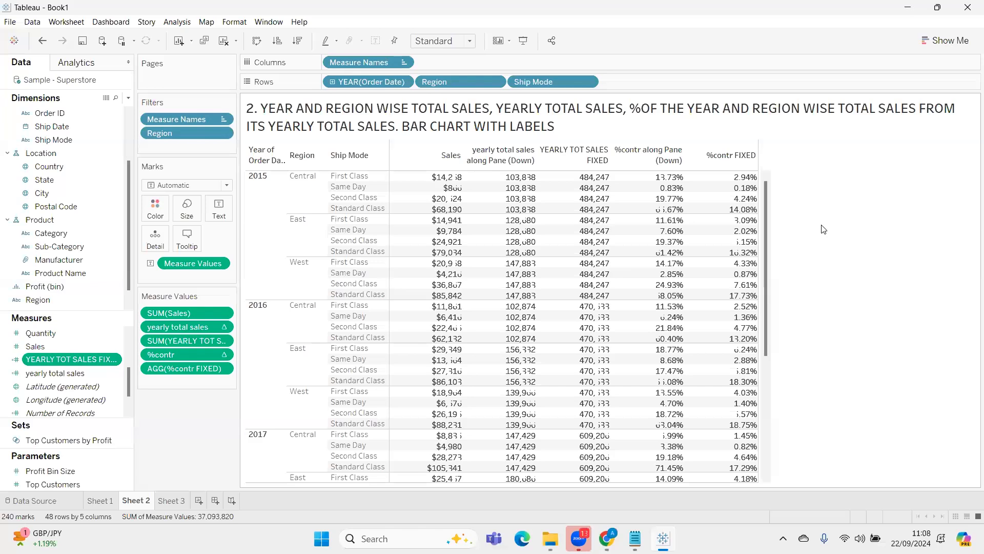
key("ctrl+z")
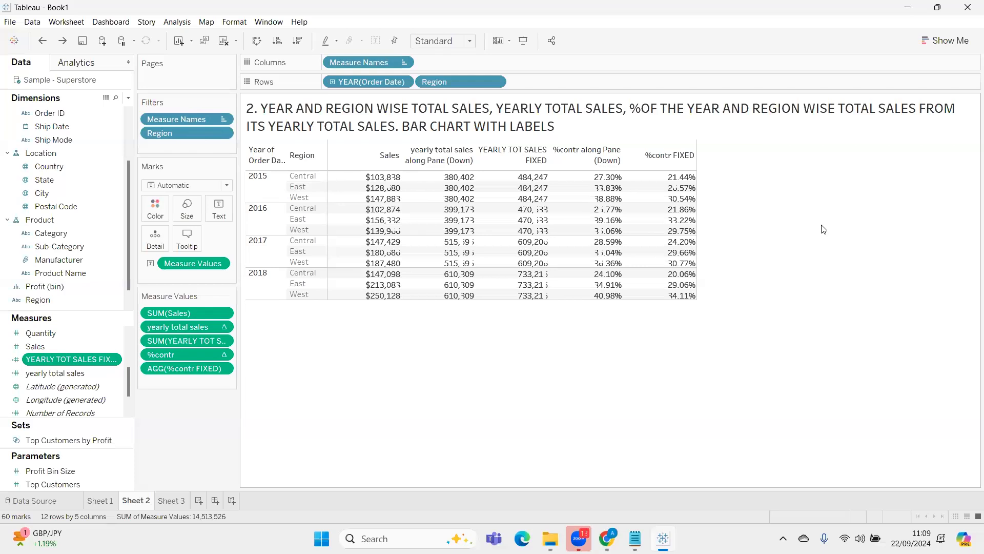
Add a new worksheet and switch to the Notepad LOD notes, placing the cursor on the line below the FIXED syntax
mouse_move(635, 537)
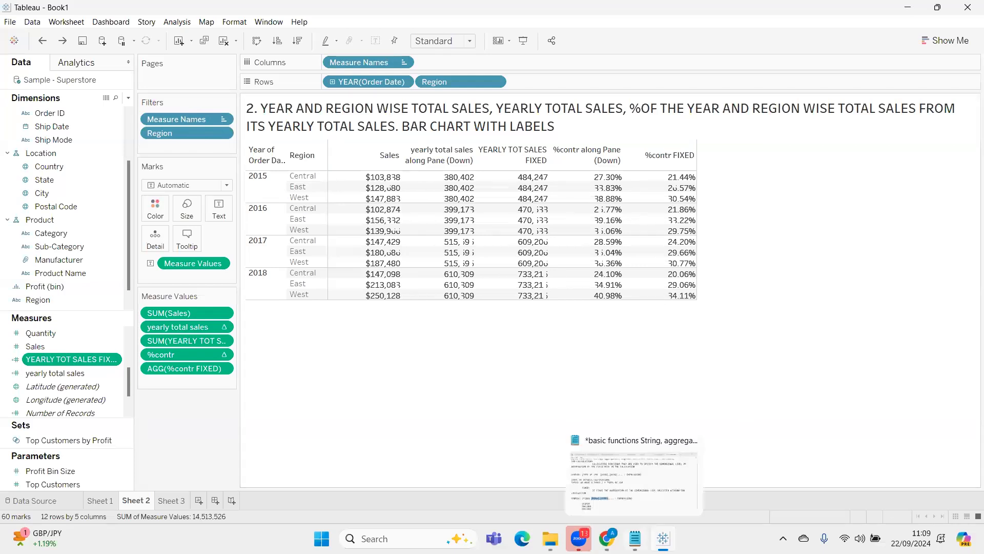
left_click(199, 501)
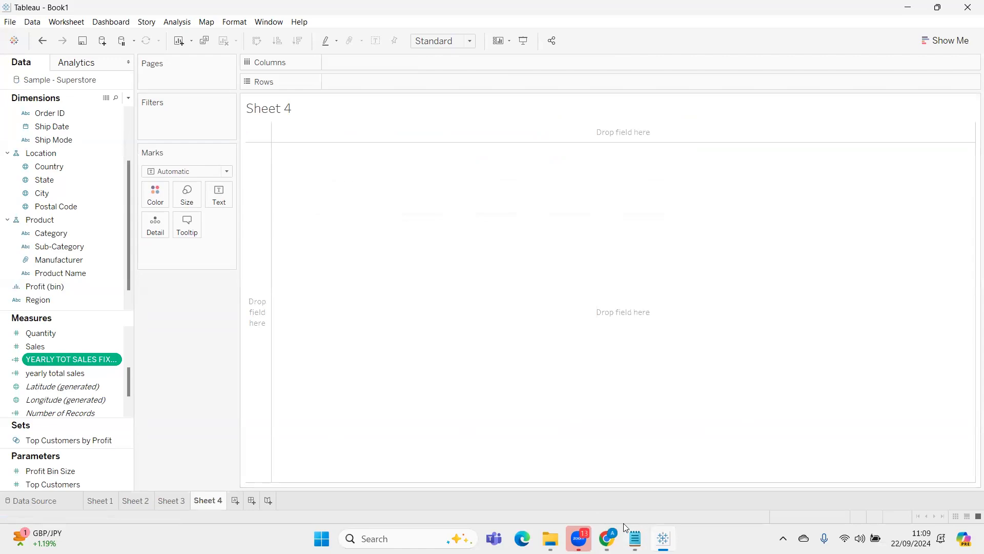
left_click(635, 537)
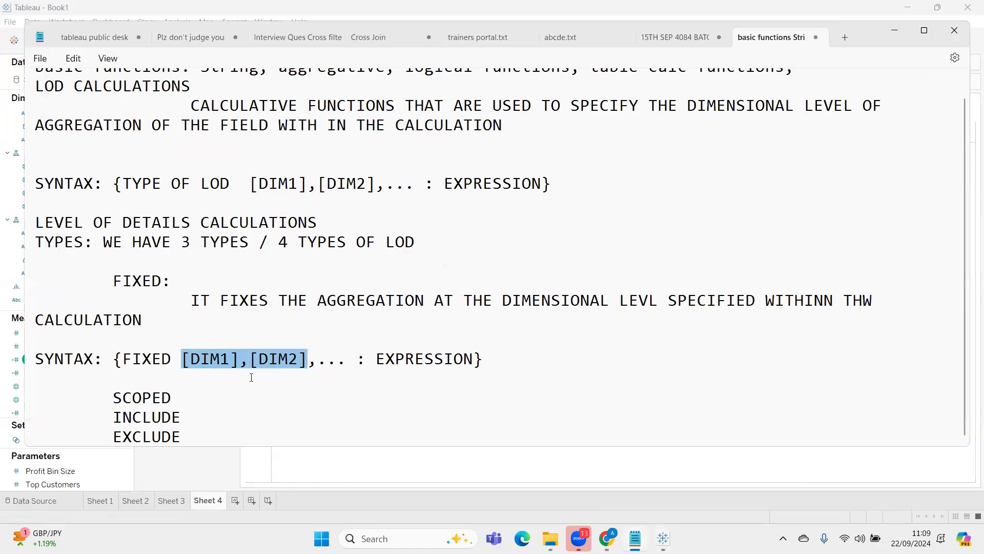
double_click(573, 343)
left_click(508, 383)
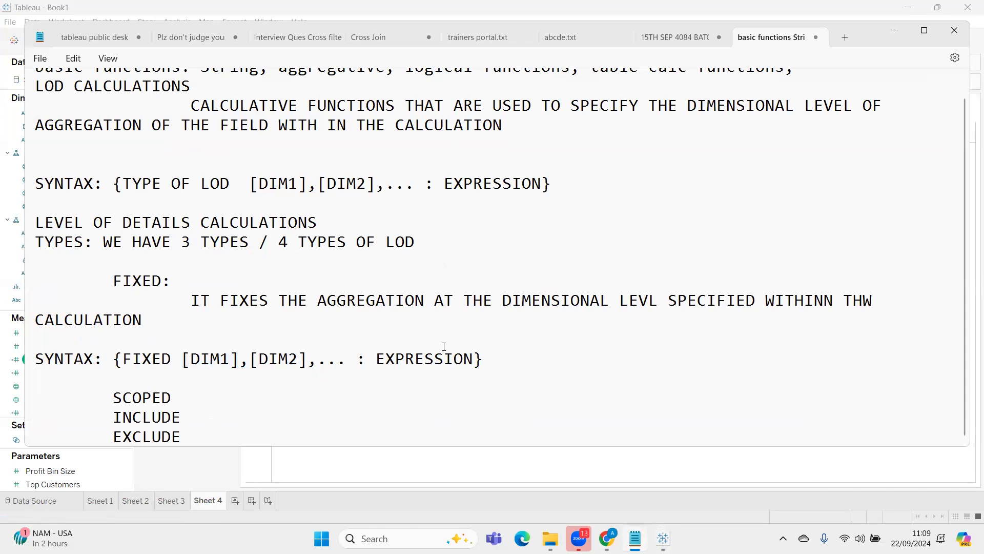
Write the example "EG: {FIXED YEAR(ORDERDATE): SUM(SALES)}" under the FIXED syntax line in the notes
type("EG")
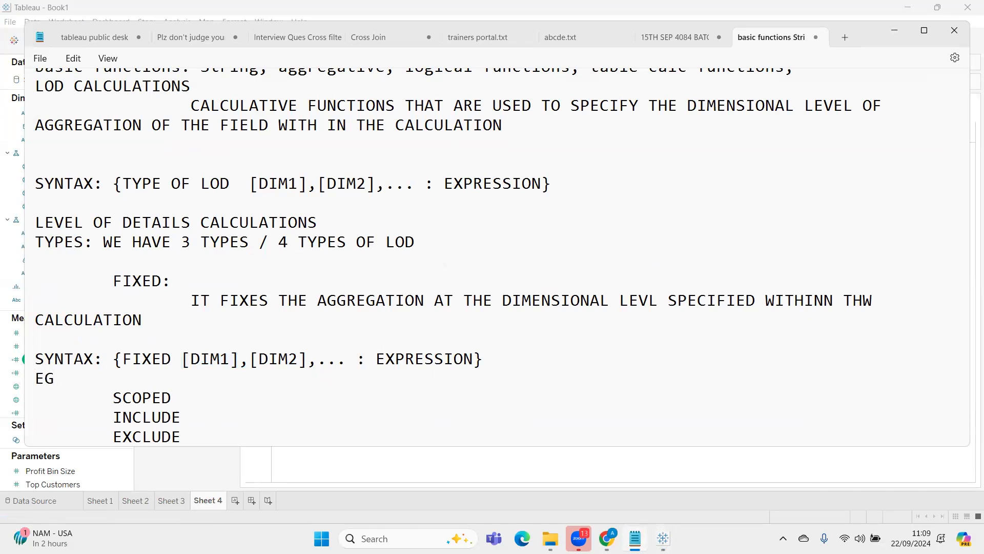
type(": {FIXED")
type("YEAR(O")
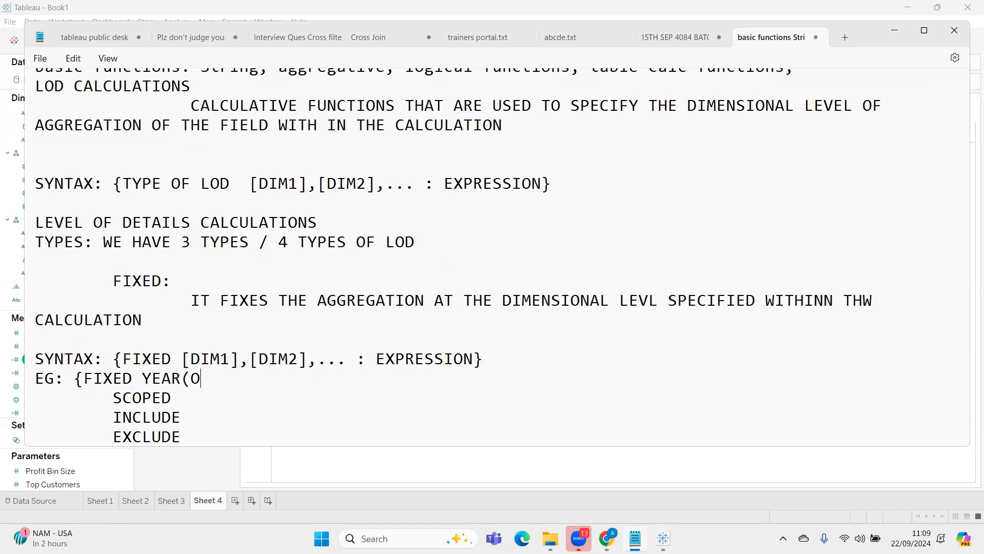
type("RDERDATE")
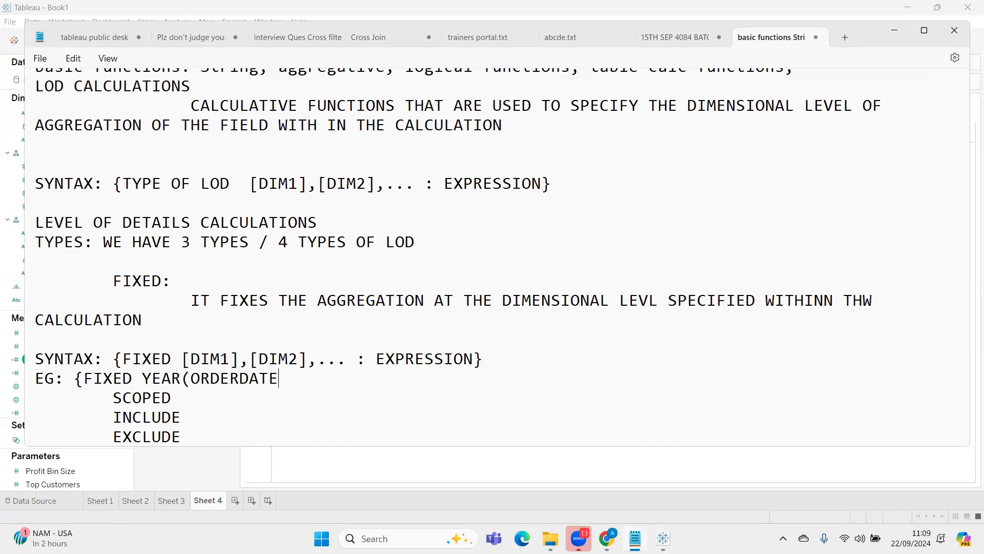
type("0")
key("BackSpace")
type("): SUM(")
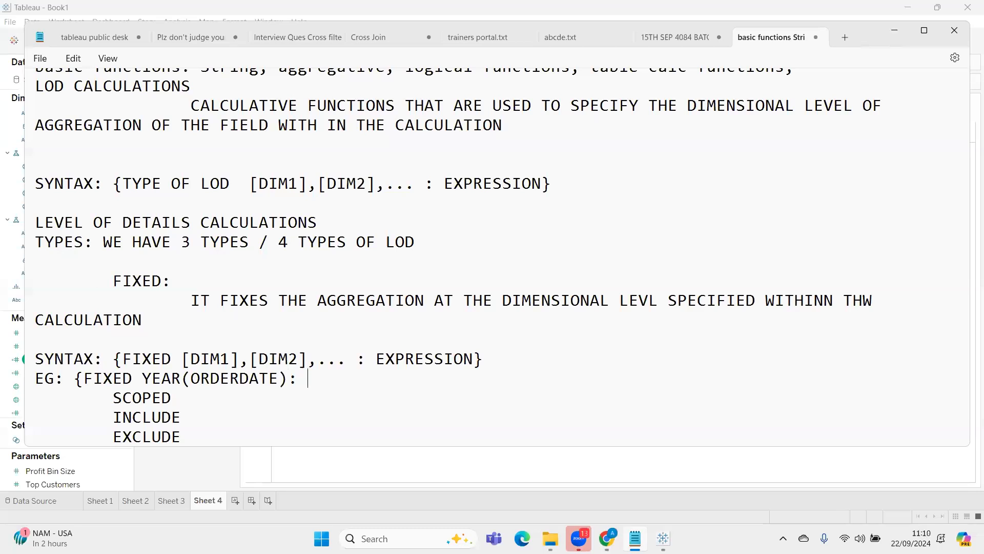
type("SAL")
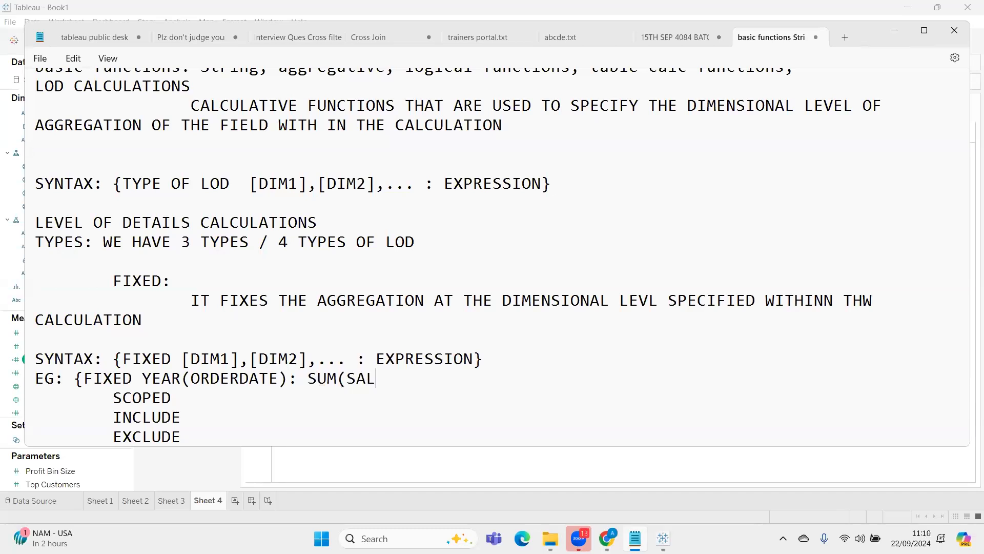
type("ES)}")
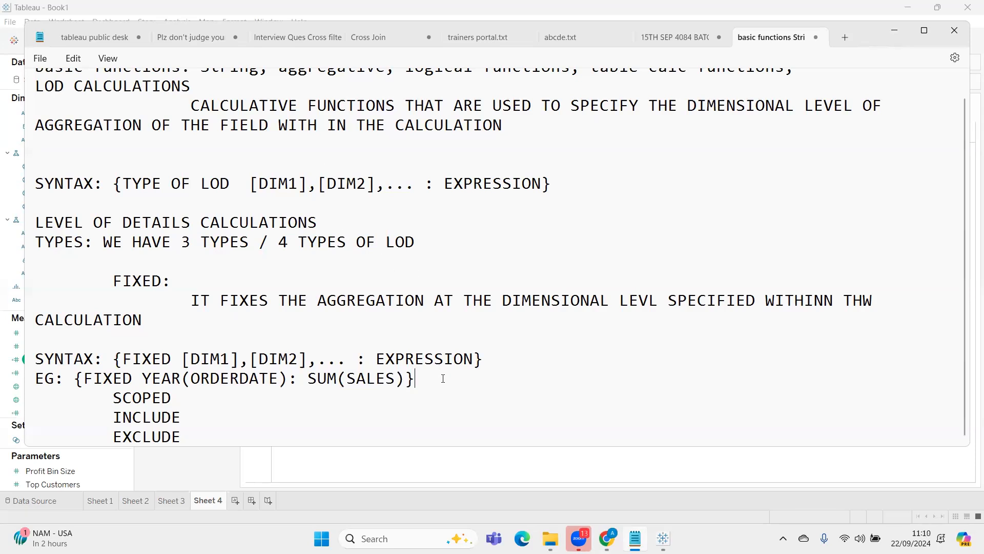
Switch back to Tableau and return to Sheet 2 to examine the %contr FIXED values
left_click(663, 537)
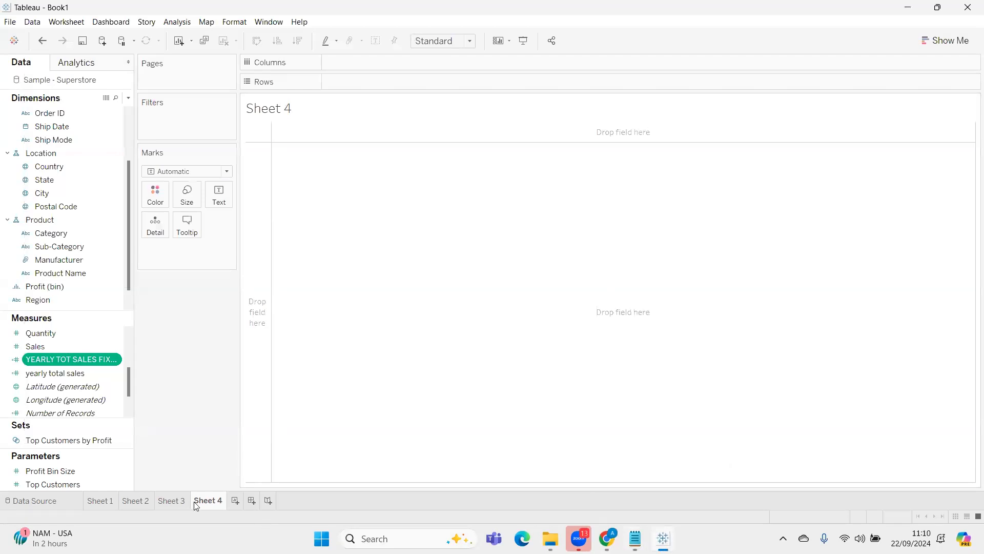
left_click(177, 498)
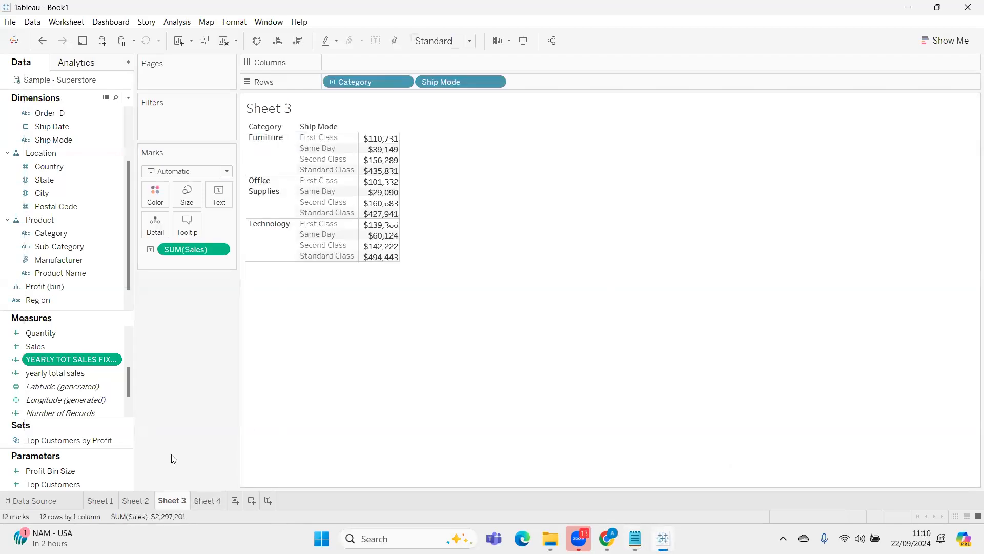
left_click(136, 499)
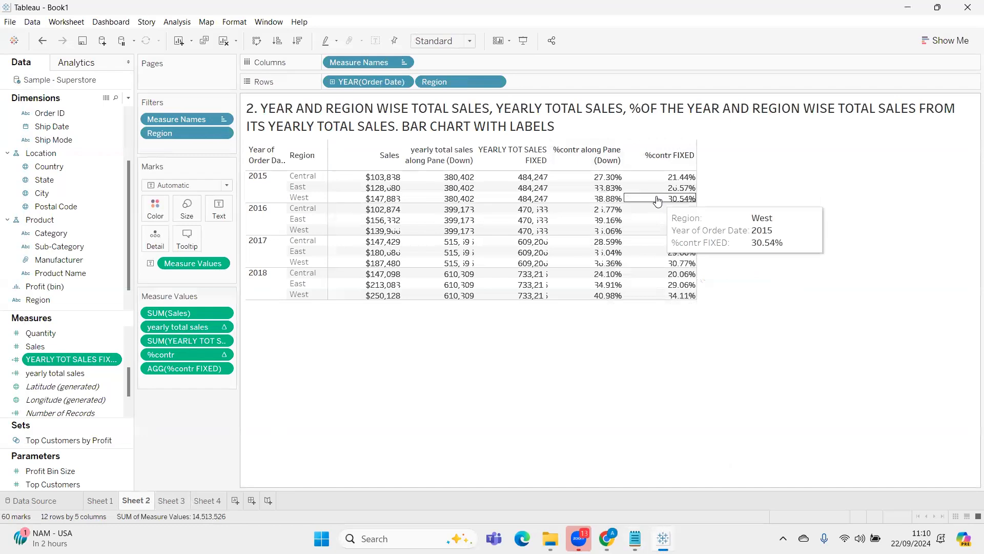
Switch to the Notepad LOD notes and delete the "EG: {FIXED YEAR(ORDERDATE): SUM(SALES)}" line under the FIXED syntax
scroll(94, 371, "up", 3)
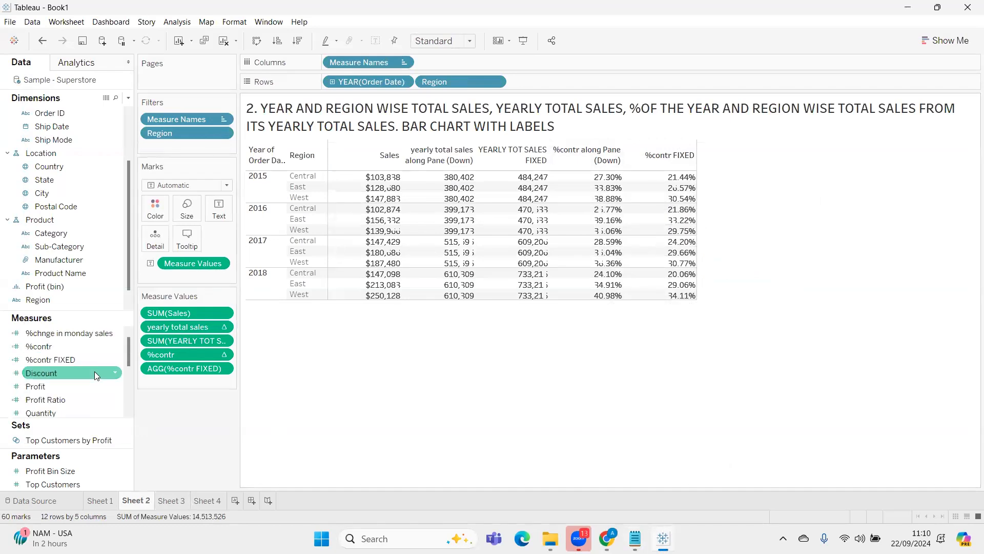
left_click(635, 538)
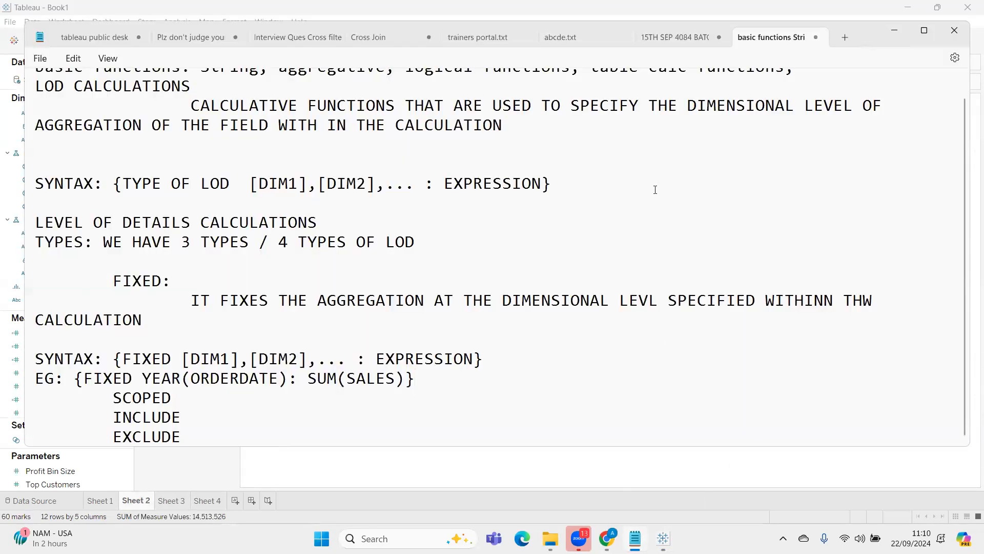
left_click_drag(415, 378, 16, 389)
key("BackSpace")
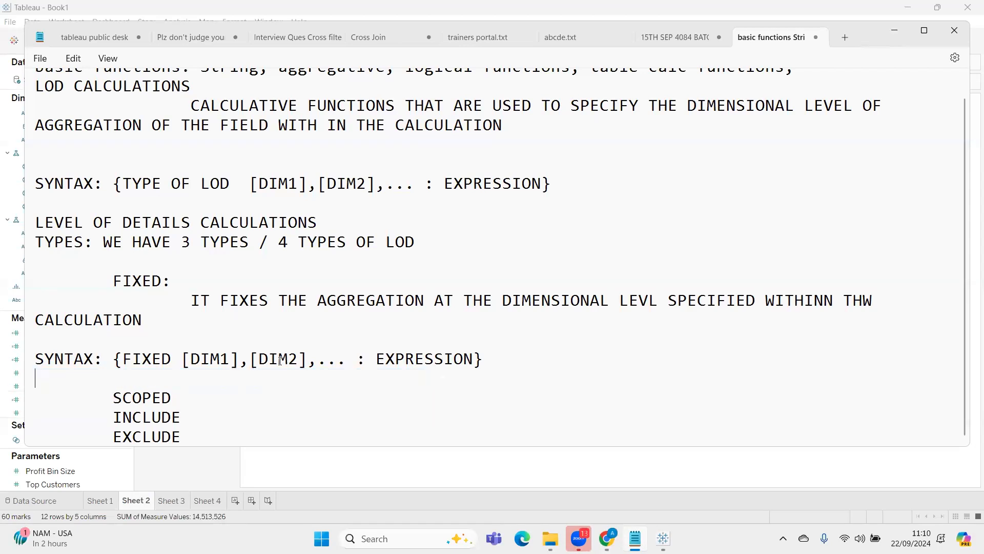
Narrow the Notepad window and place it below the Sheet 2 table so the notes and all table rows show together
left_click(924, 30)
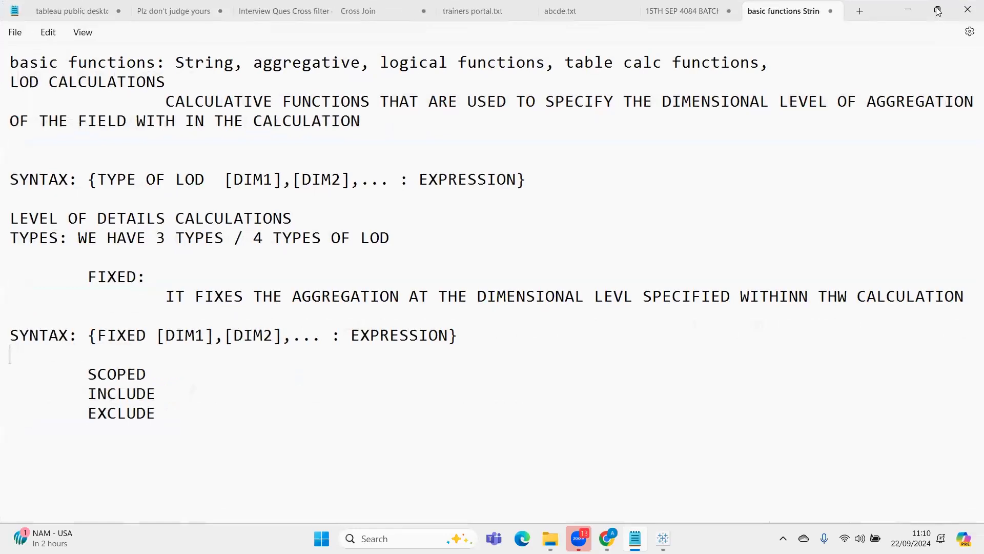
double_click(864, 24)
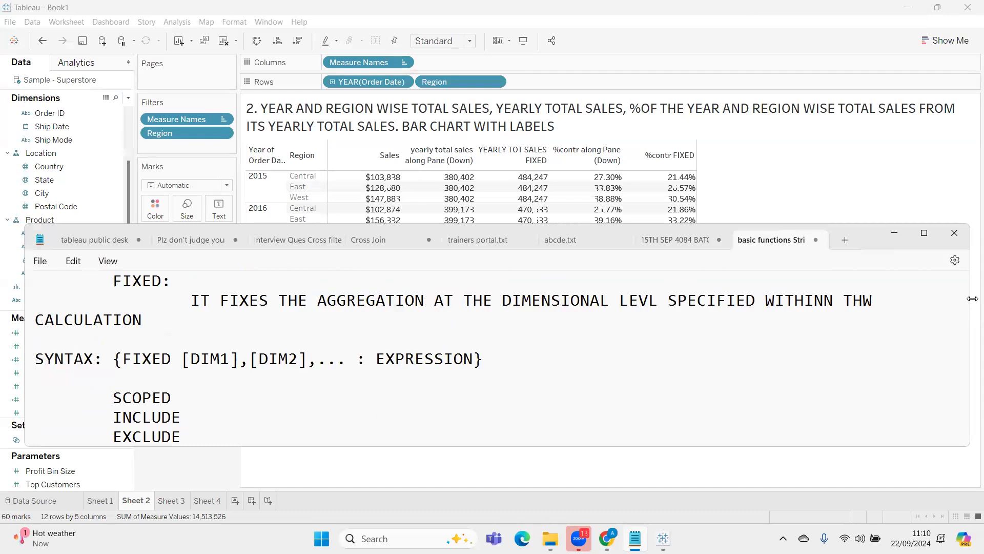
left_click_drag(972, 298, 690, 264)
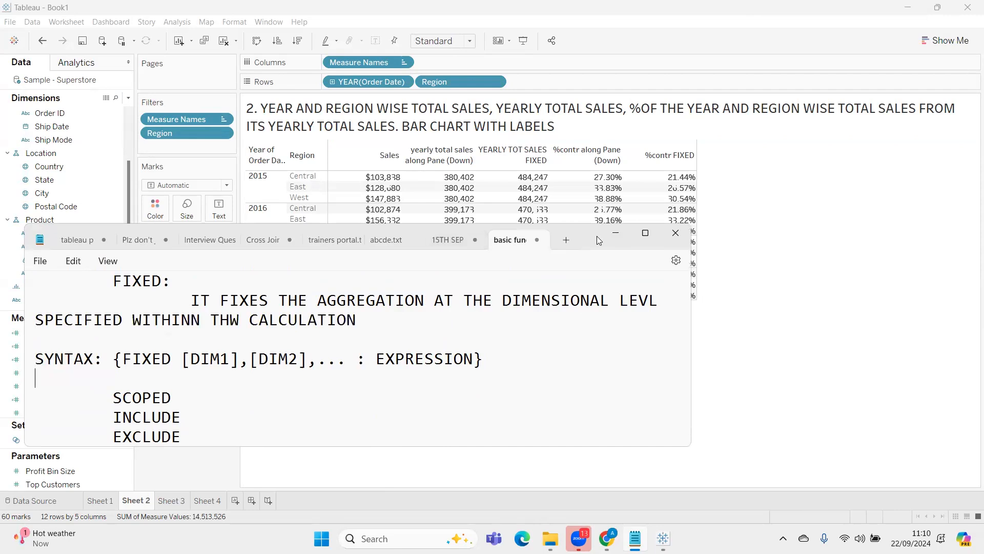
left_click_drag(596, 236, 815, 327)
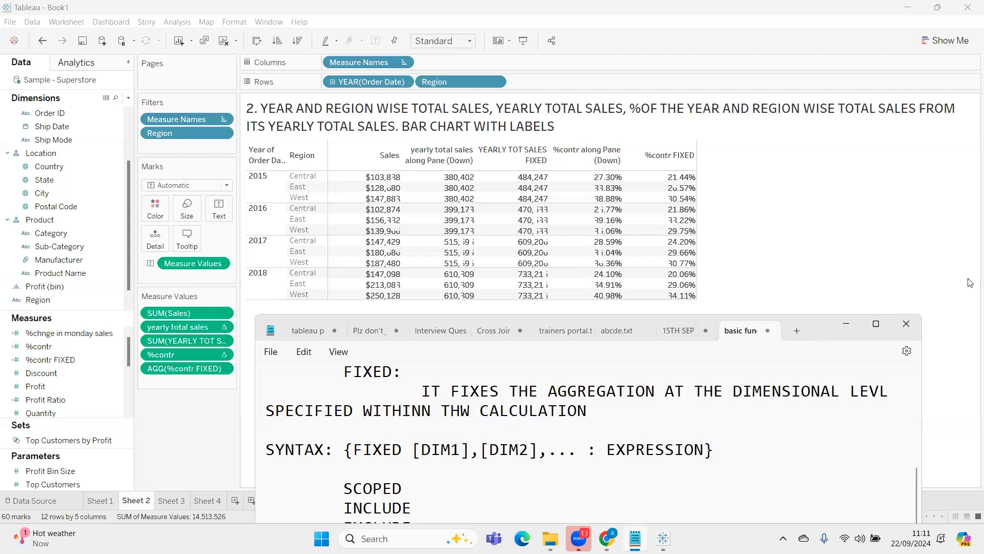
Bring Tableau forward to review the full Sheet 2 comparison table, and return to the Notepad LOD notes
left_click(860, 220)
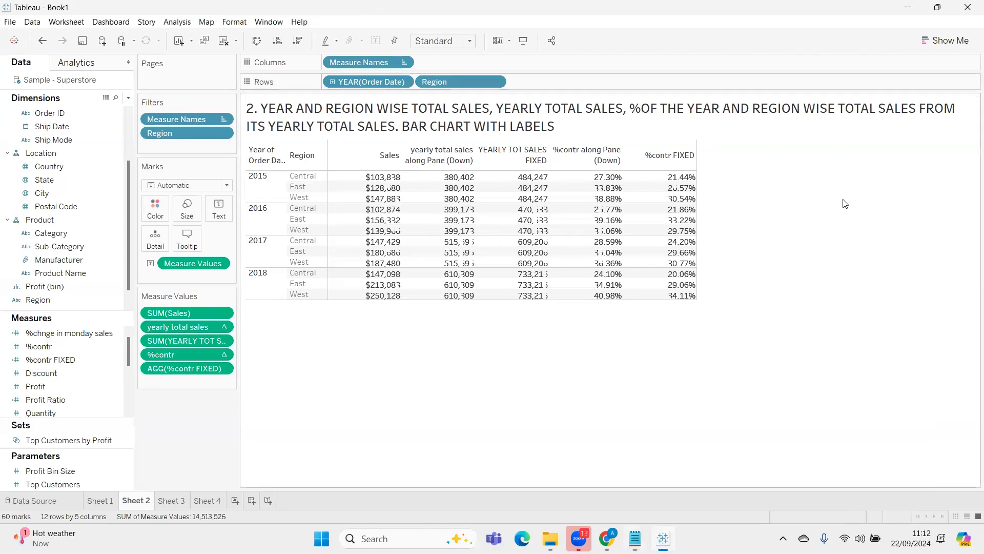
left_click(386, 60)
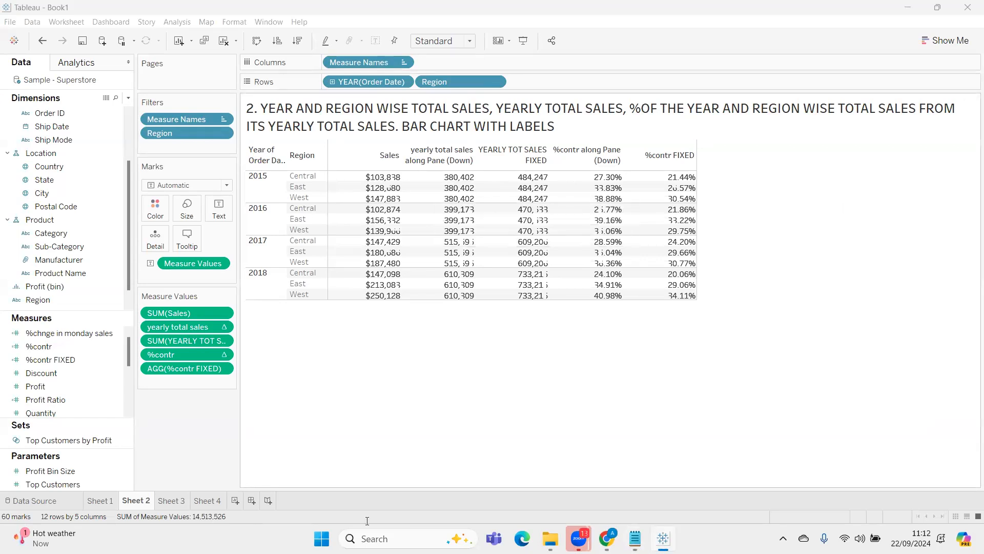
left_click(635, 538)
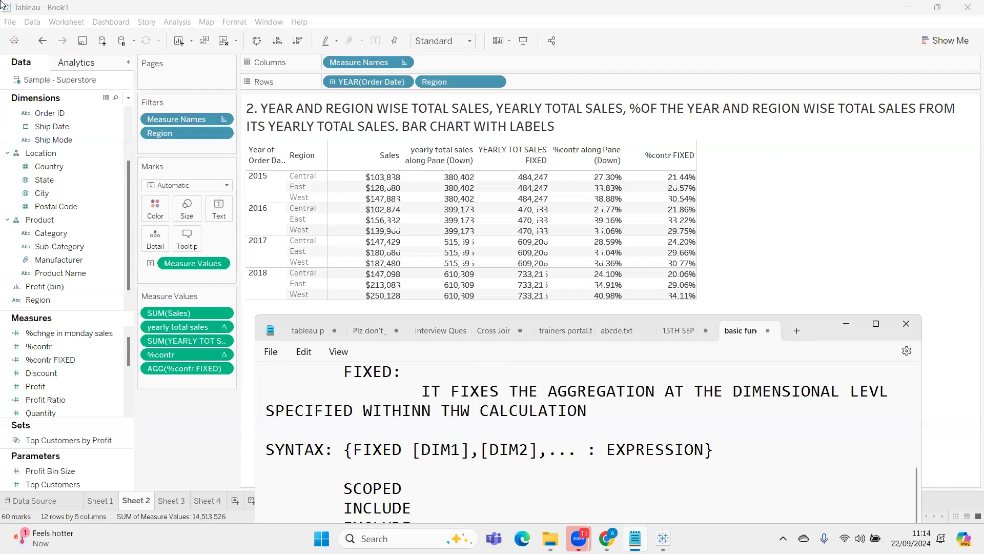
Move the Notepad window up over the Sheet 2 table and add a colon and a new line after the SCOPED heading
mouse_move(592, 197)
left_click_drag(825, 326, 818, 152)
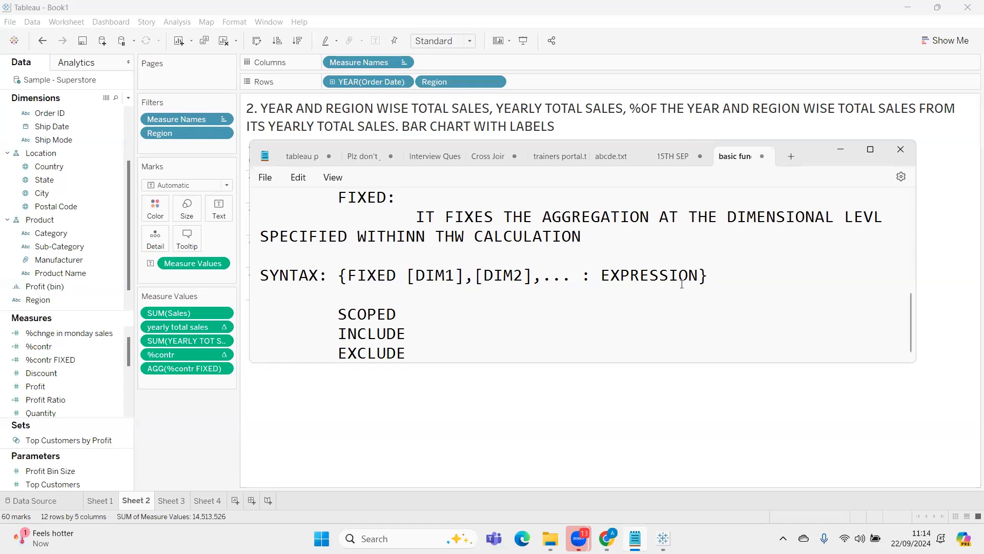
left_click(414, 315)
type(":")
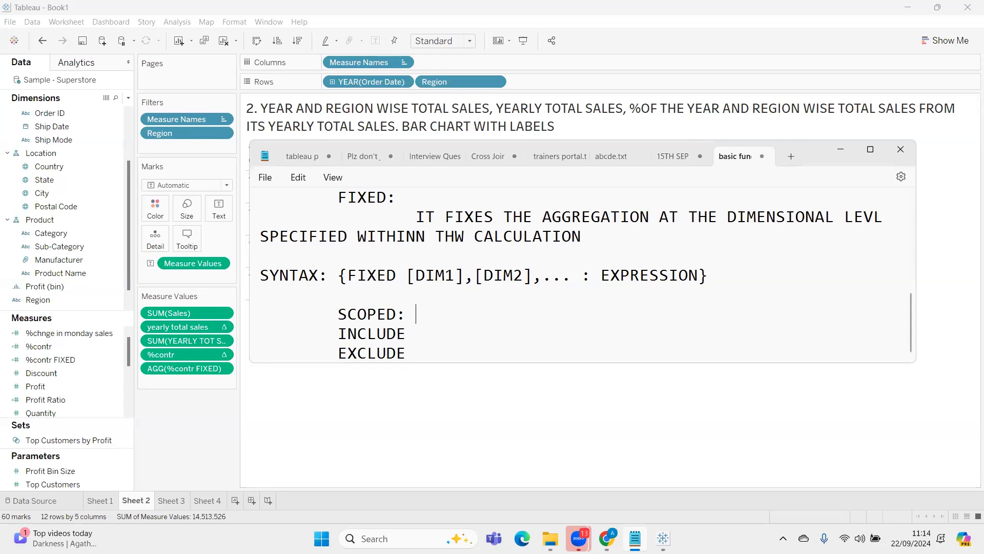
key("Return")
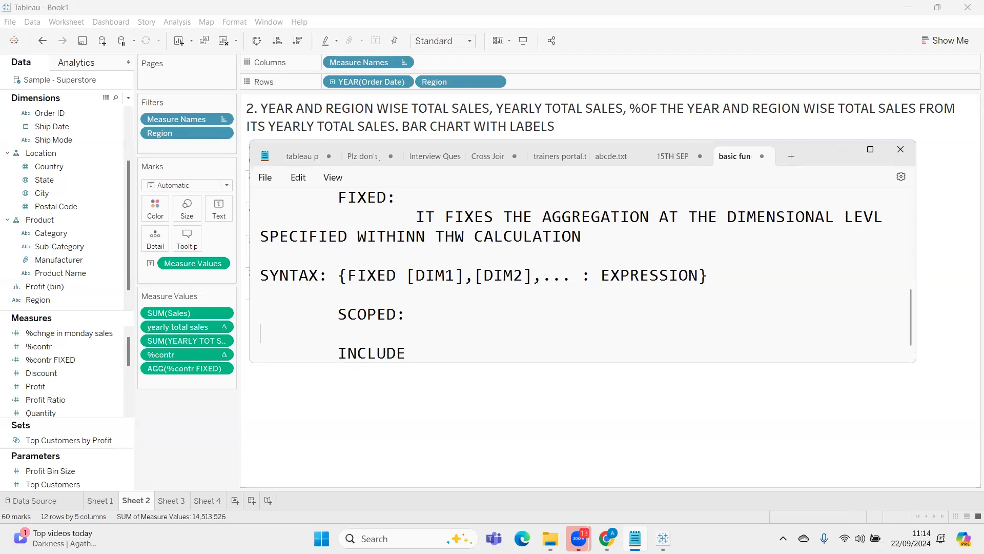
Write "FIX THE AGGREGATION WITHOUT ANY DIMENSIONAL LEVEL BUT AT THE TOTAL SCOPE OR TABLE LEVEL" as the SCOPED definition
type("FIX")
type("THE AGGREG")
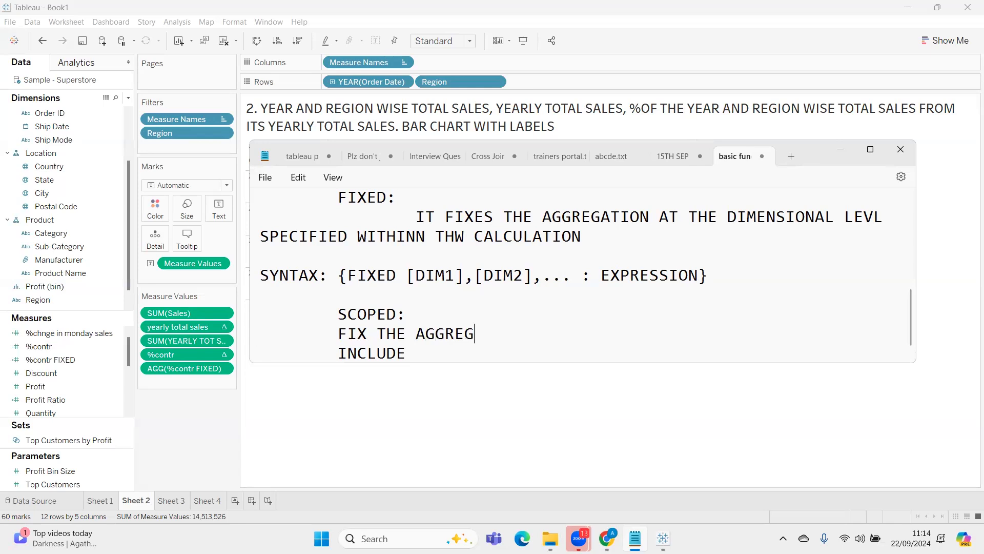
type("ATION WITH")
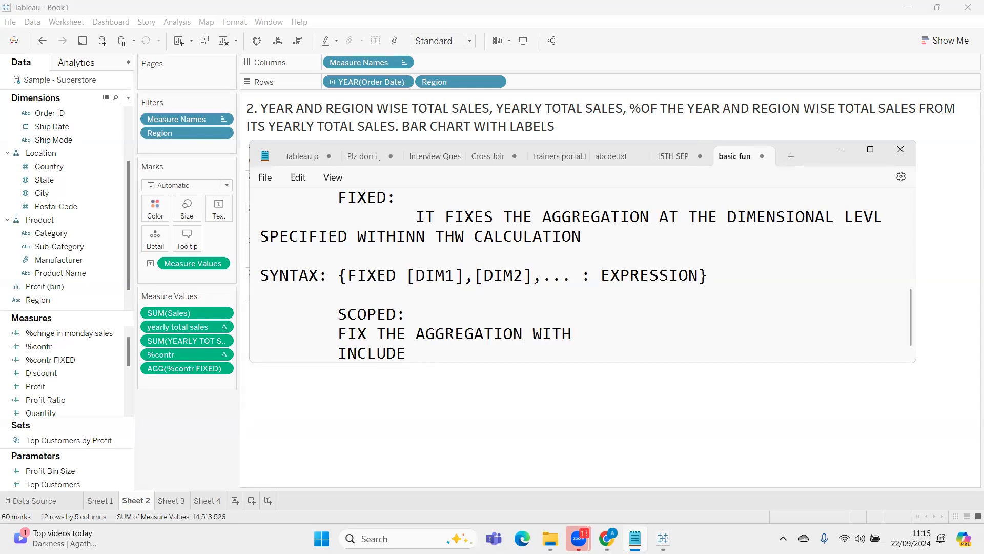
type("OUT ANY DIMENS")
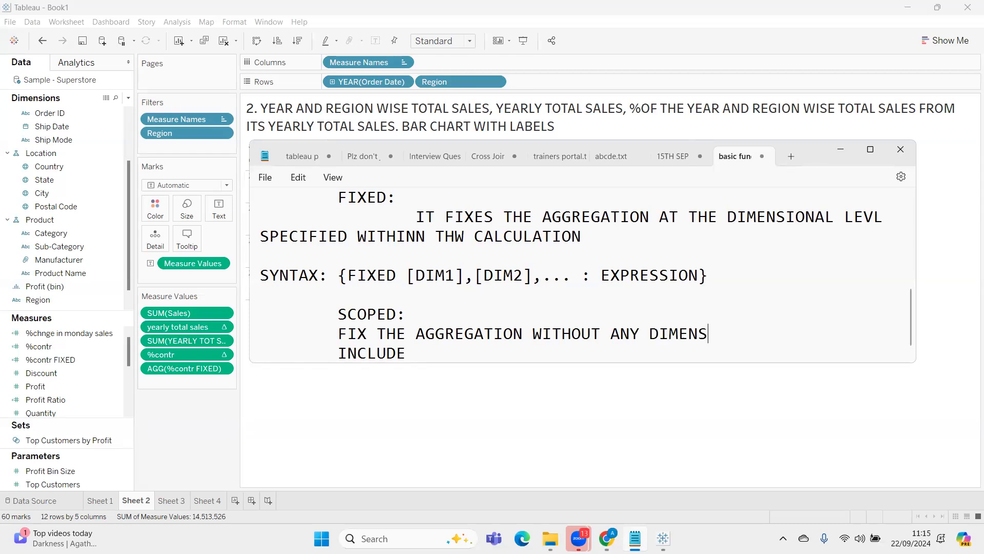
type("IONAL LEVEL ")
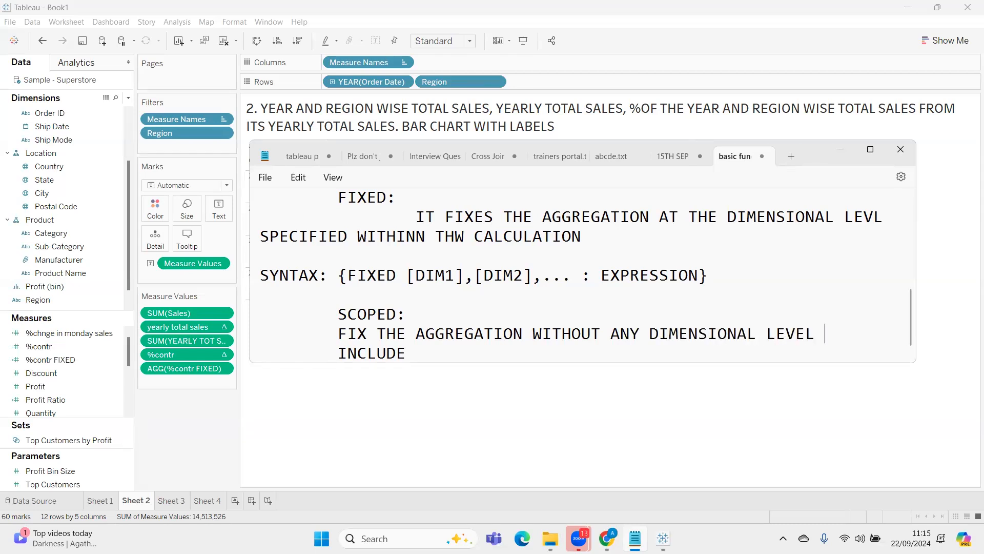
type("BUT AT THE")
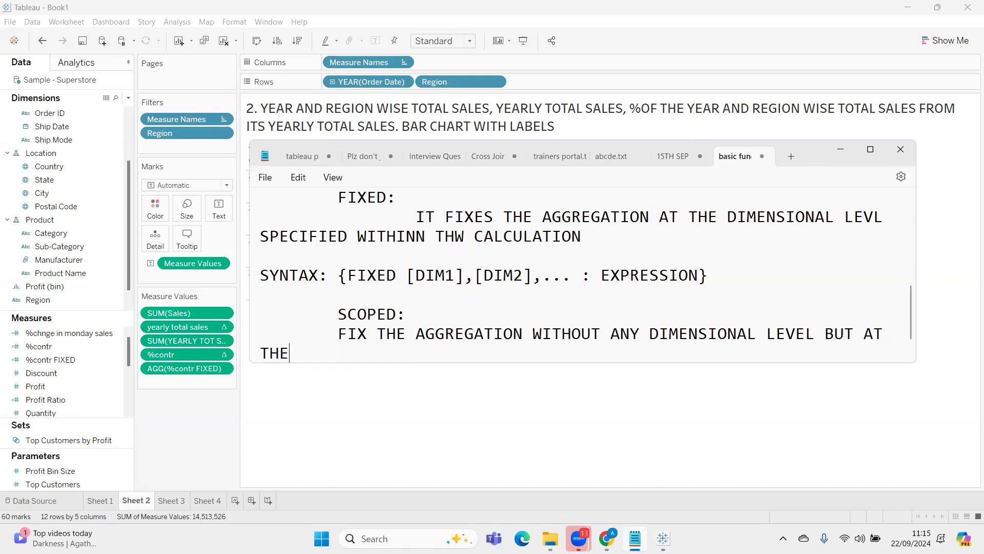
type(" TOTAO")
key("BackSpace")
key("BackSpace")
type("L BUT A")
key("BackSpace")
key("BackSpace")
type("SCOPE ")
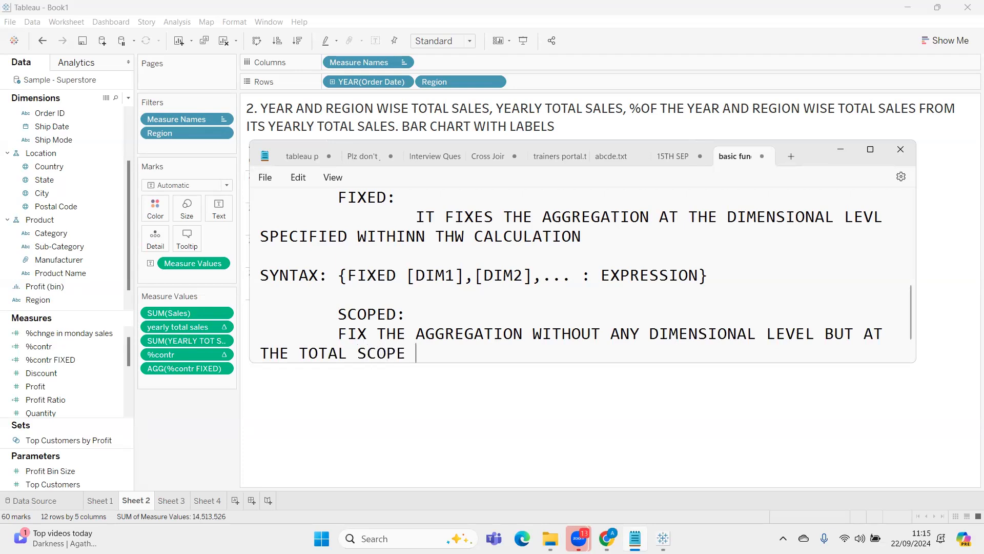
type("OR TABLE LEVEL")
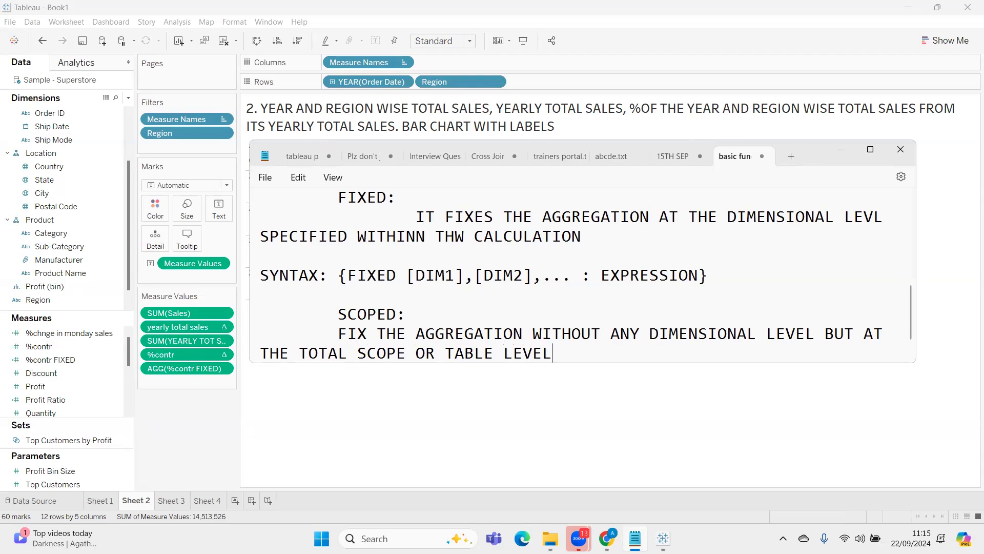
Add the syntax line "{EXPRESSION}" beneath the SCOPED definition, separated by a blank line
key("Return")
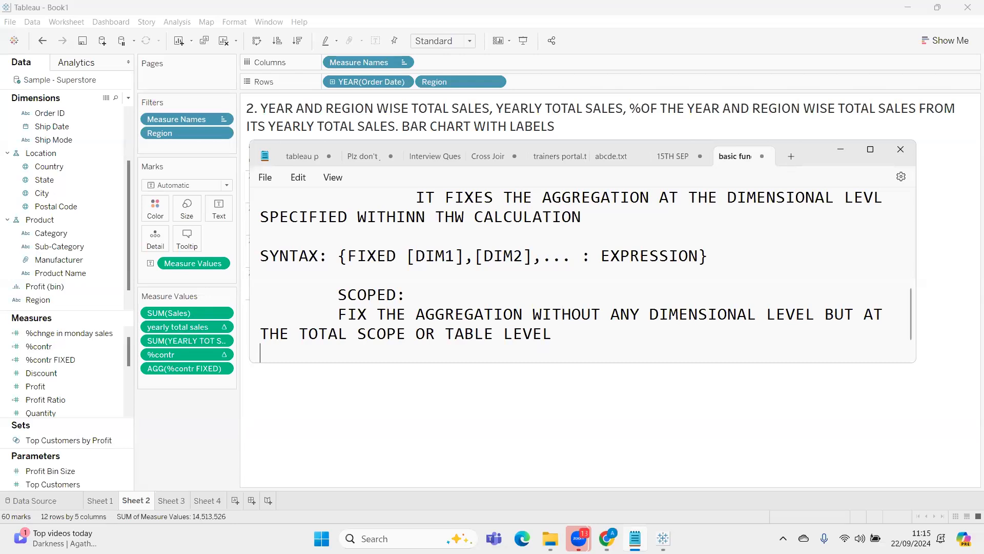
key("Return")
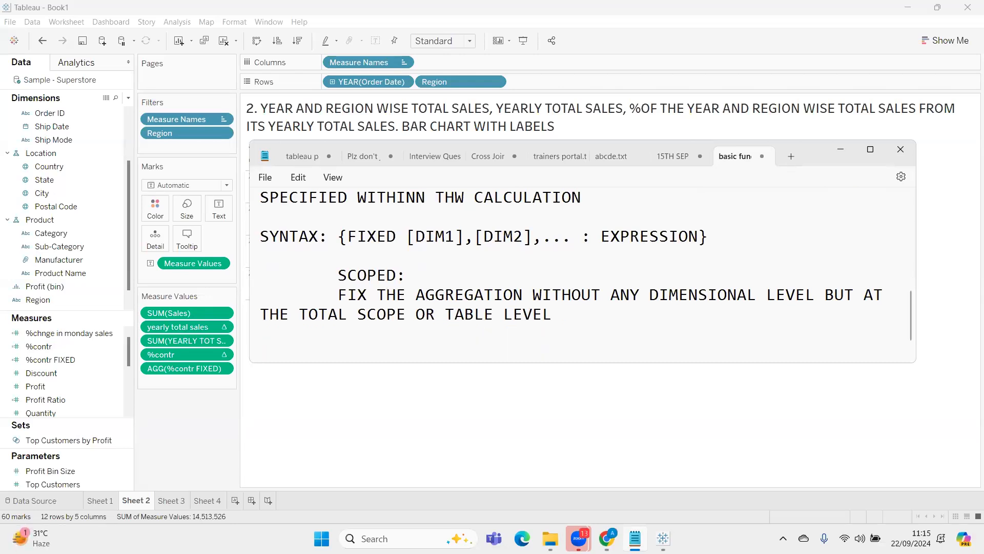
type("{EXPRESSION")
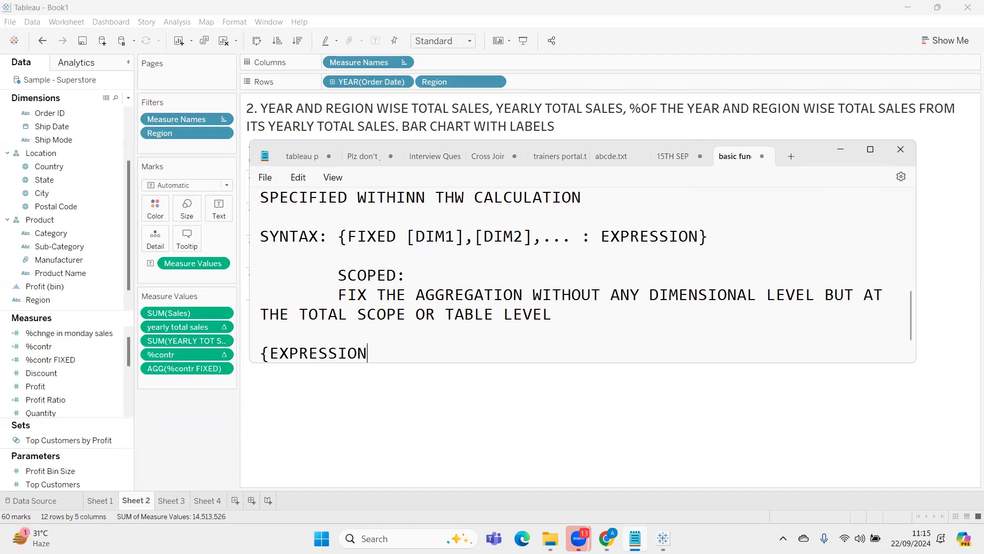
type("}")
Minimize Notepad to return to Tableau and start a new calculated field named TOTAL SALES
left_click(841, 149)
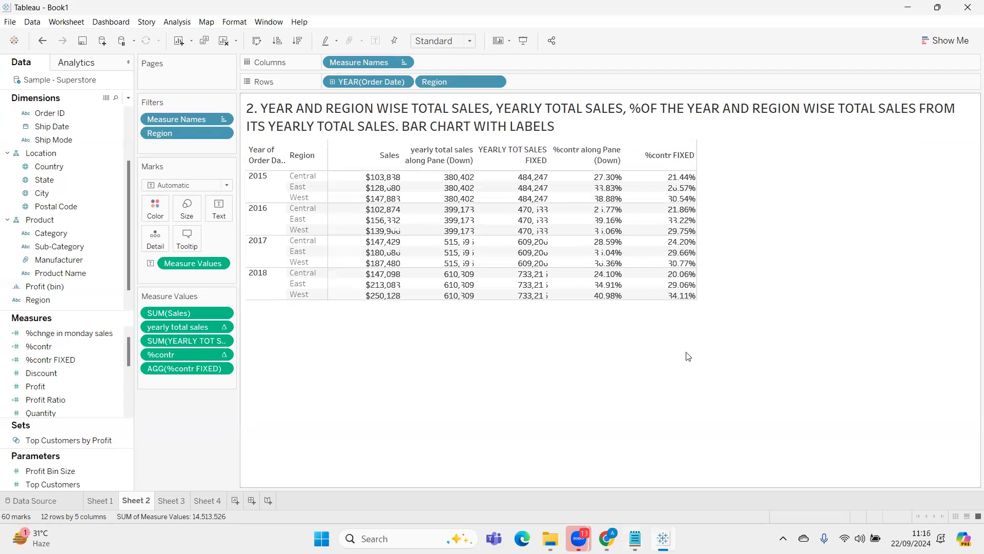
left_click(128, 98)
left_click(119, 110)
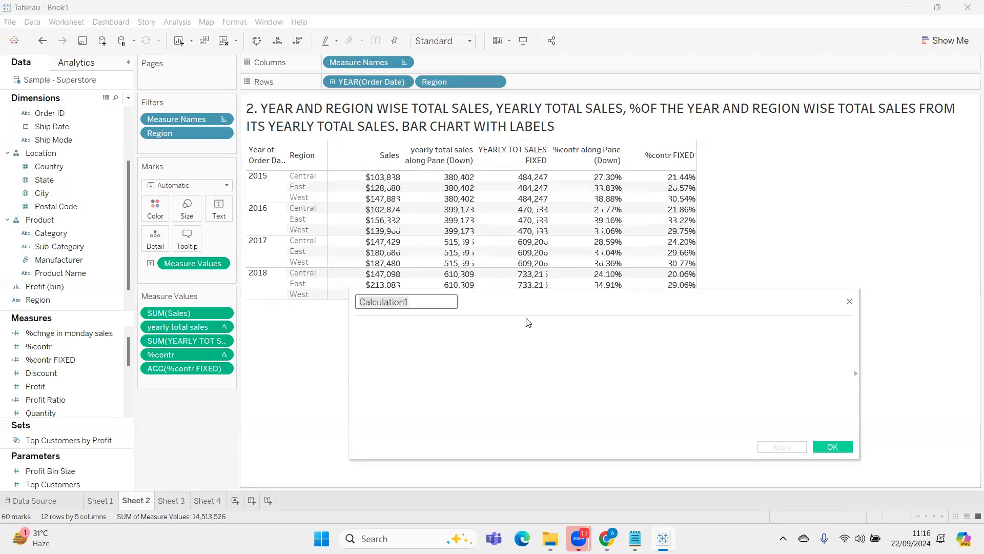
type("T")
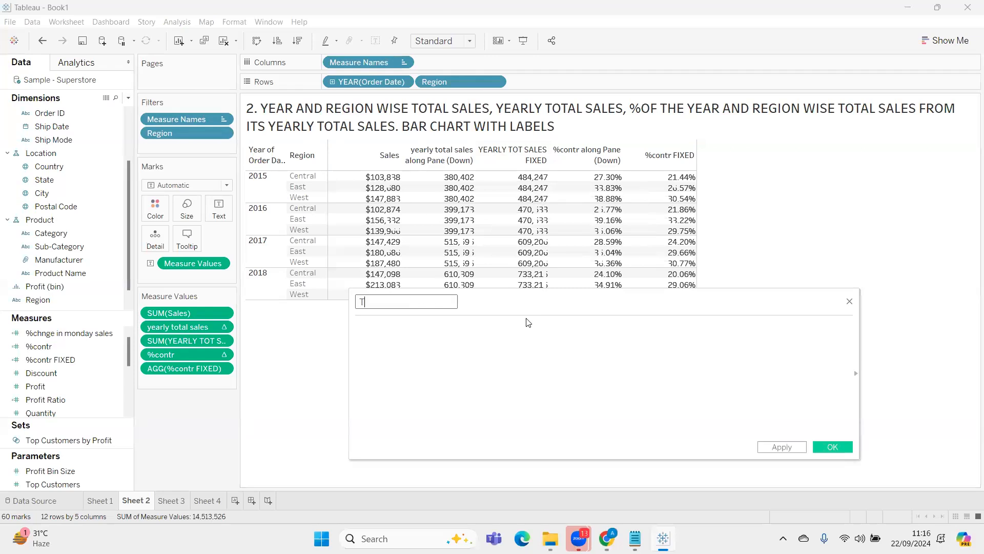
type("OTAL SALES")
key("Tab")
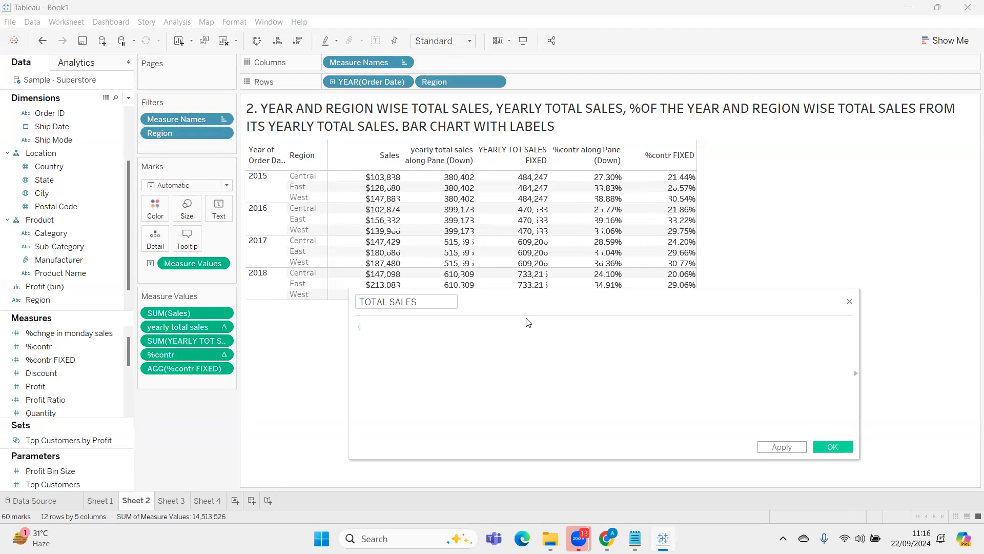
Enter {SUM([Sales])} as the TOTAL SALES formula, enlarge the formula text, and apply the calculation
scroll(528, 323, "up", 6)
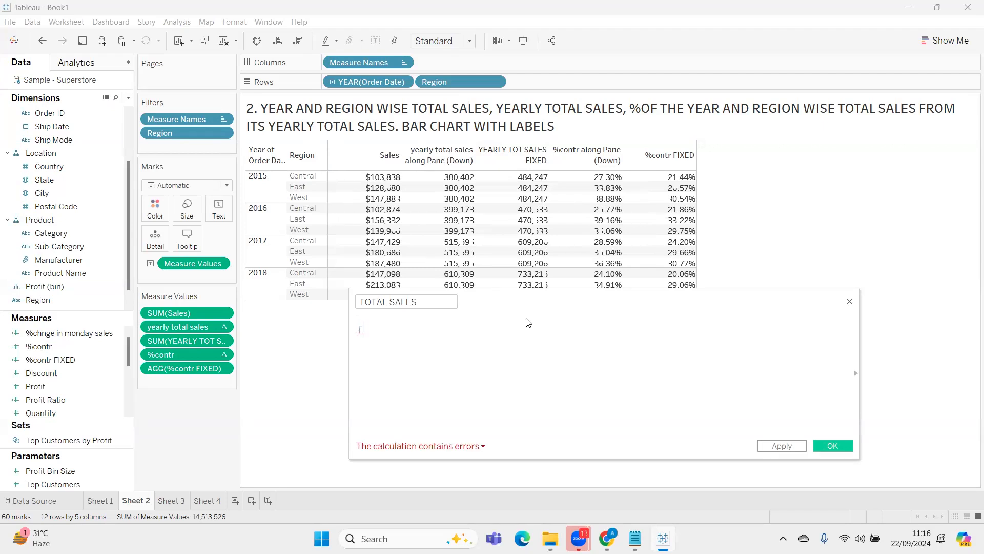
scroll(529, 323, "up", 2)
type("SUM")
type("([S")
key("Return")
type("}")
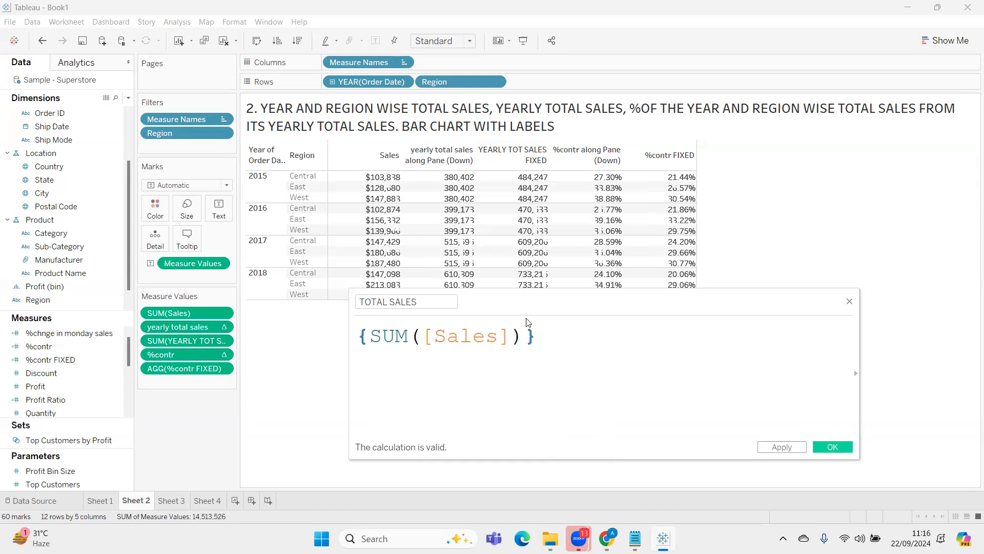
left_click(803, 451)
Place the calculation editor below the table and add TOTAL SALES as the last measure value in Sheet 2
left_click_drag(727, 297, 720, 364)
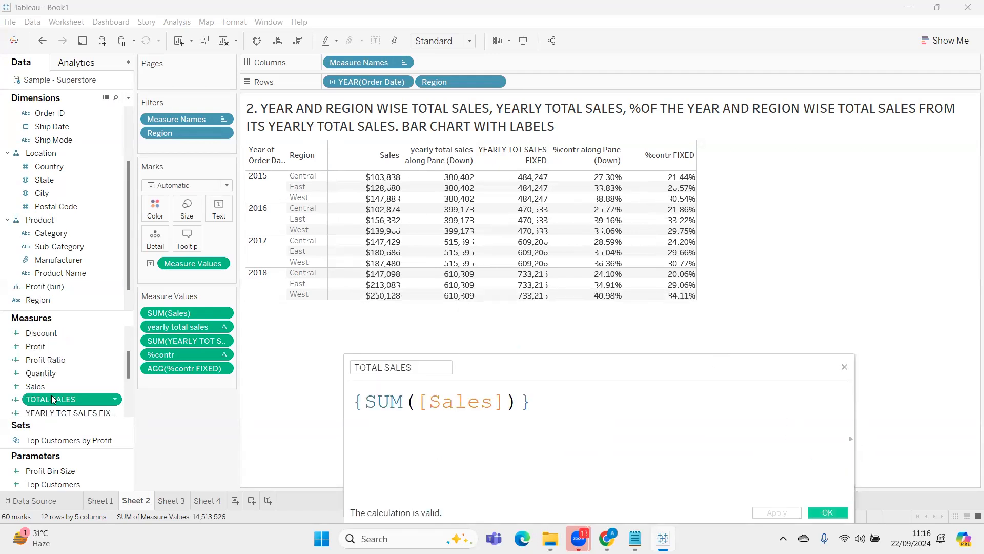
left_click_drag(51, 399, 156, 381)
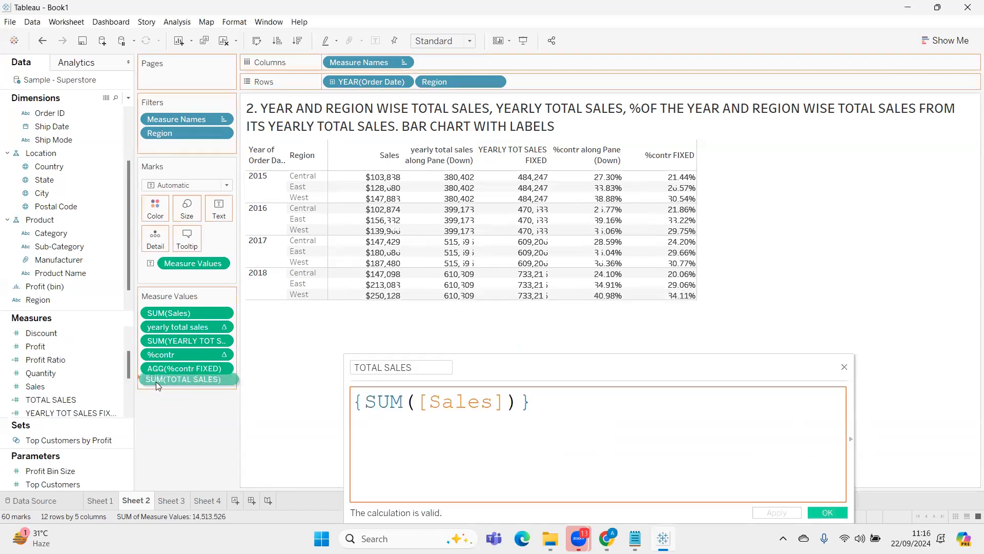
mouse_move(738, 179)
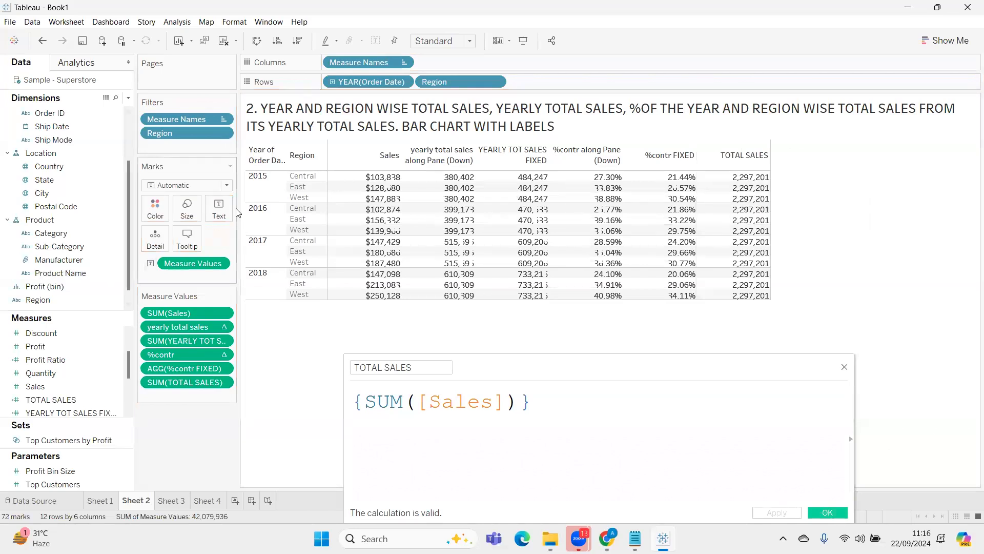
Exclude the East region from the Sheet 2 table to test how TOTAL SALES reacts to filtering
left_click(296, 189)
right_click(297, 191)
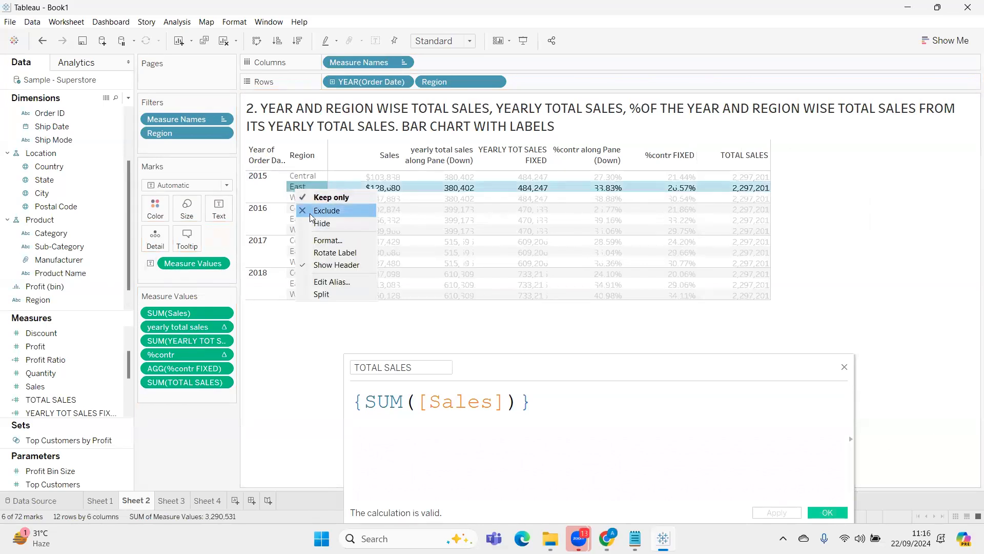
left_click(310, 214)
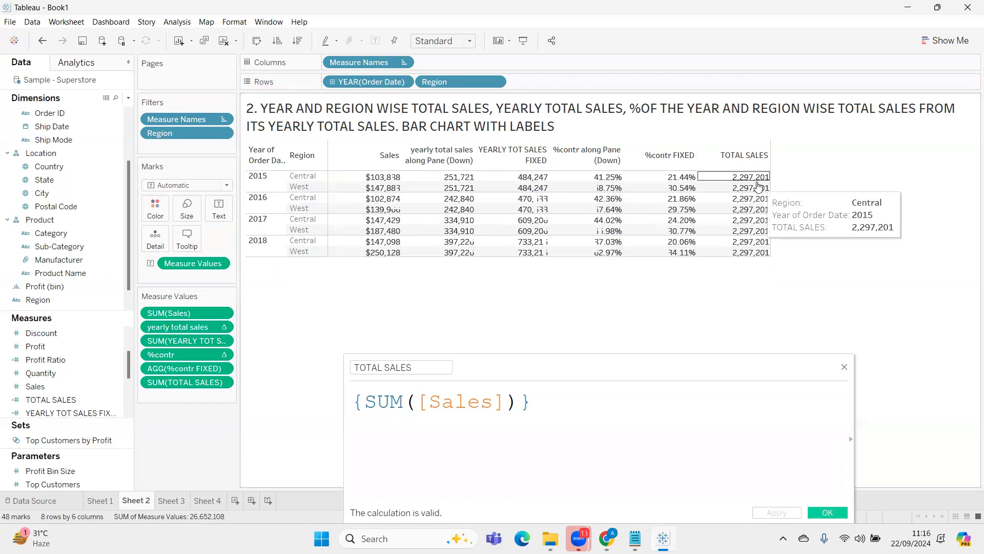
Remove the Region filter from Sheet 2 and close the TOTAL SALES calculation editor
left_click_drag(189, 134, 302, 283)
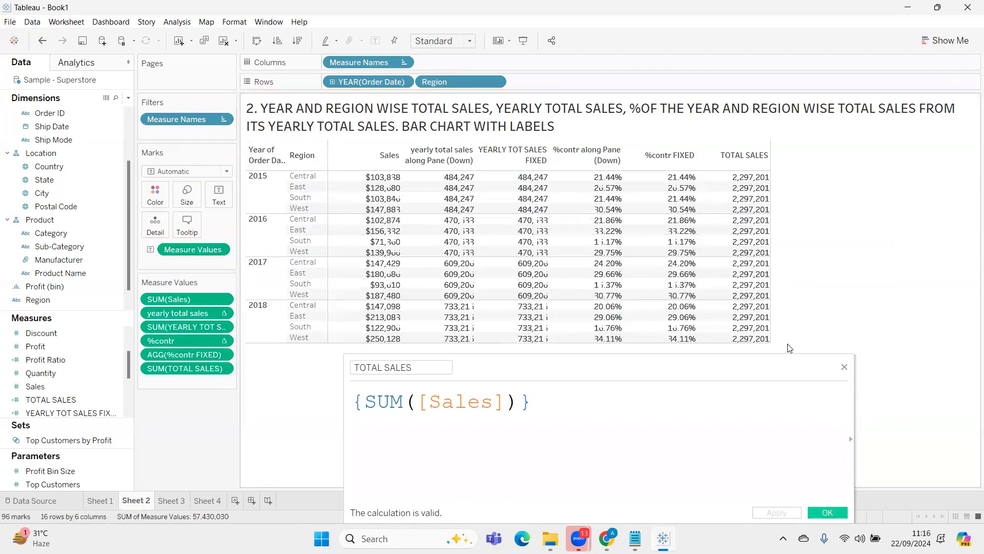
left_click(842, 365)
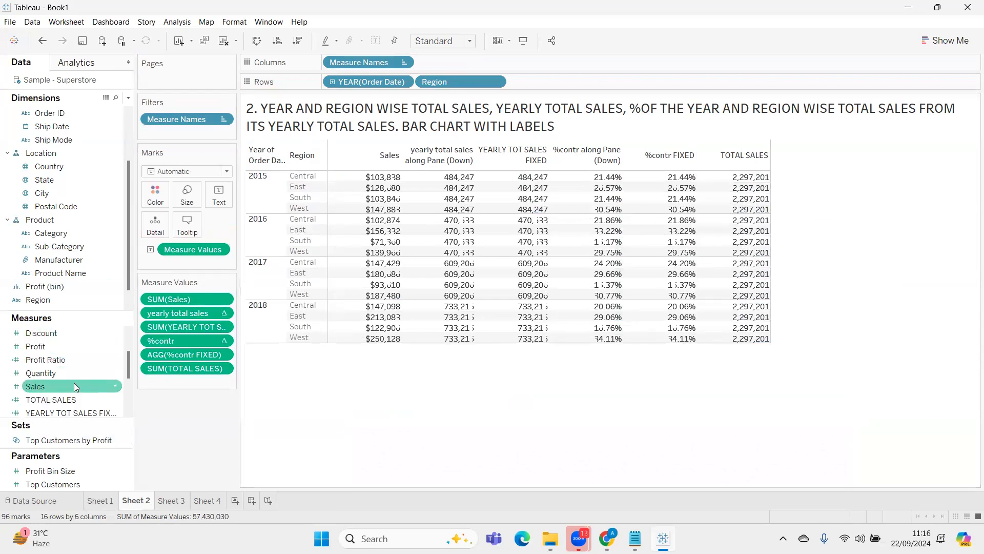
Reopen the TOTAL SALES calculation to examine its formula in enlarged text beside the table, and close it
right_click(80, 401)
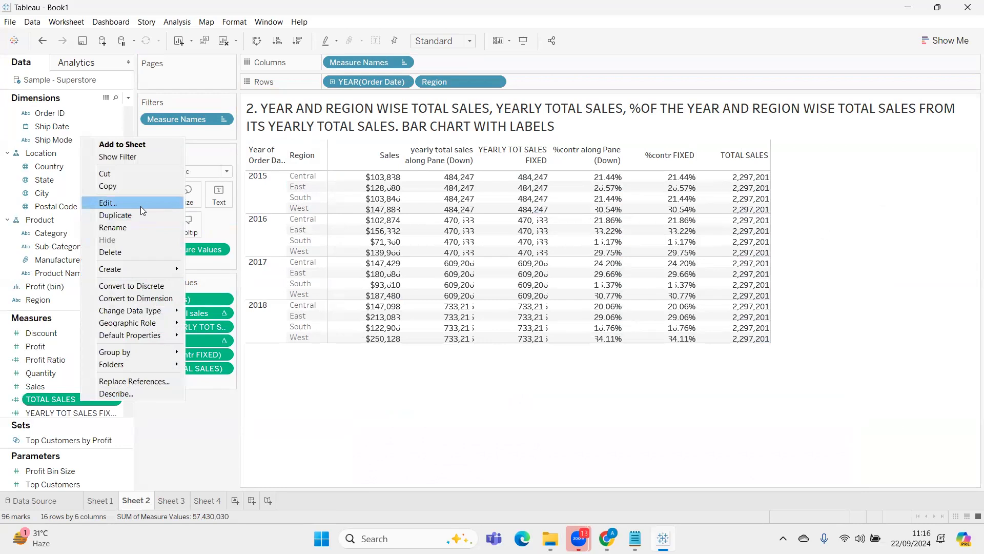
left_click(140, 205)
scroll(669, 444, "up", 4, "ctrl")
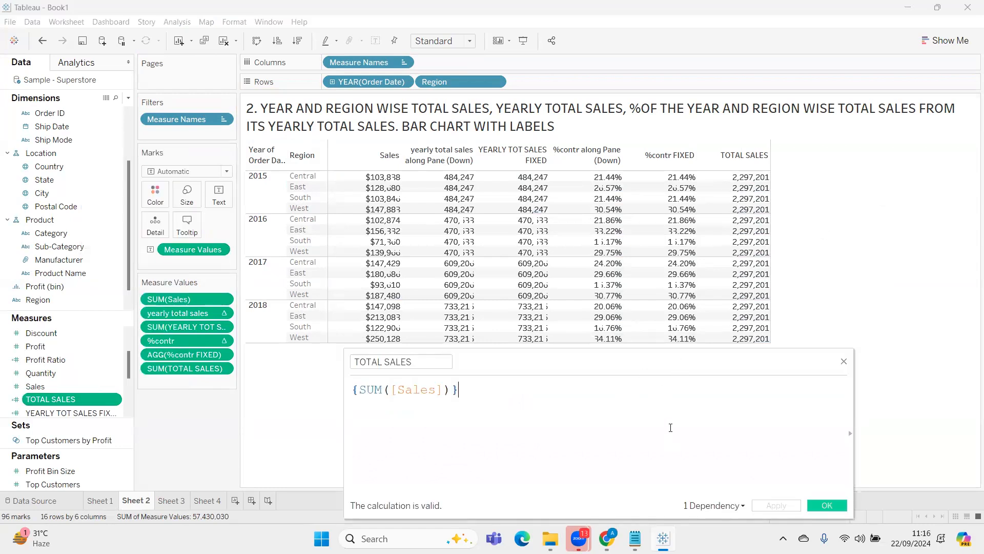
scroll(666, 443, "up", 2, "ctrl")
left_click_drag(683, 363, 846, 321)
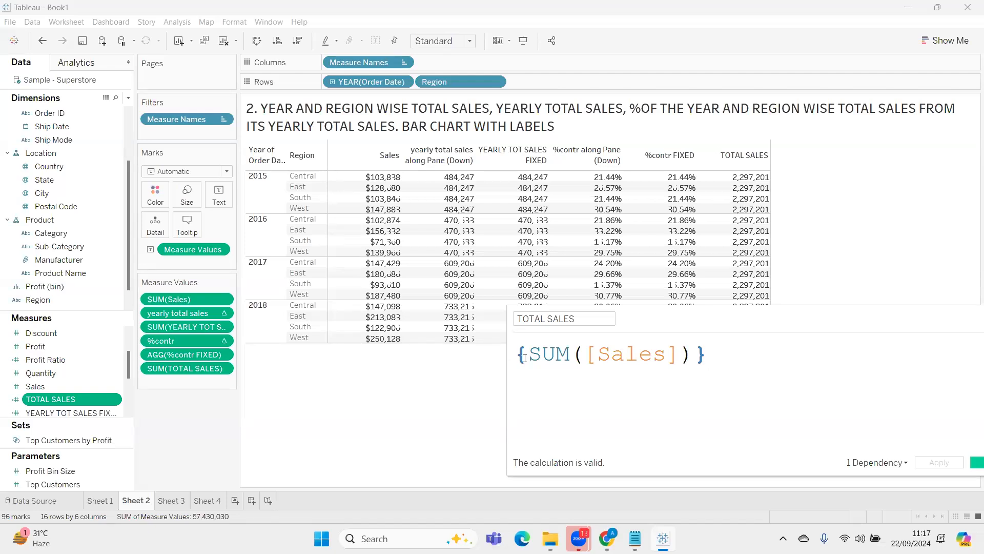
left_click_drag(757, 314, 633, 322)
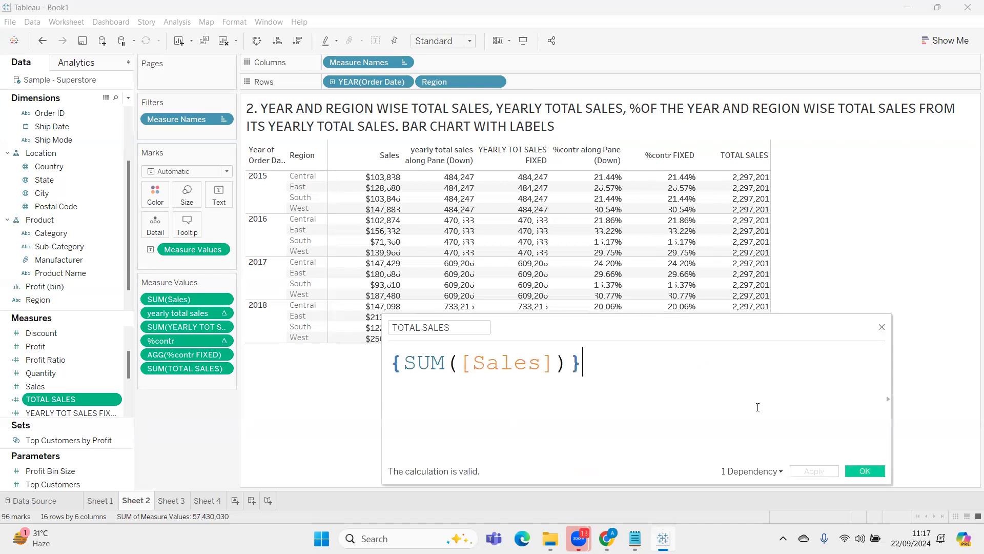
left_click(863, 470)
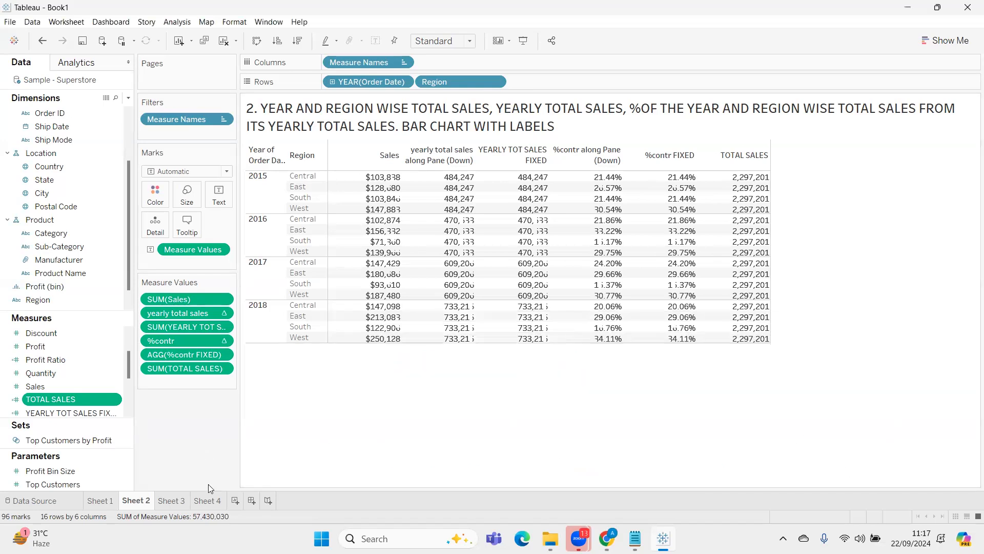
Look through Sheet 4 and Sheet 3, stay on Sheet 3, and switch to the Notepad notes down to the INCLUDE and EXCLUDE lines
left_click(217, 502)
left_click(177, 504)
left_click(203, 501)
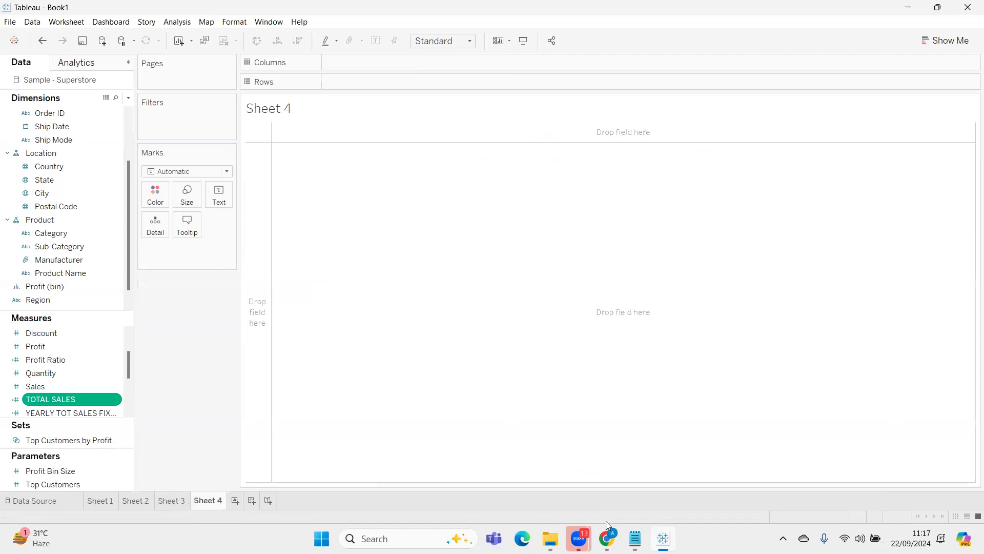
left_click(165, 500)
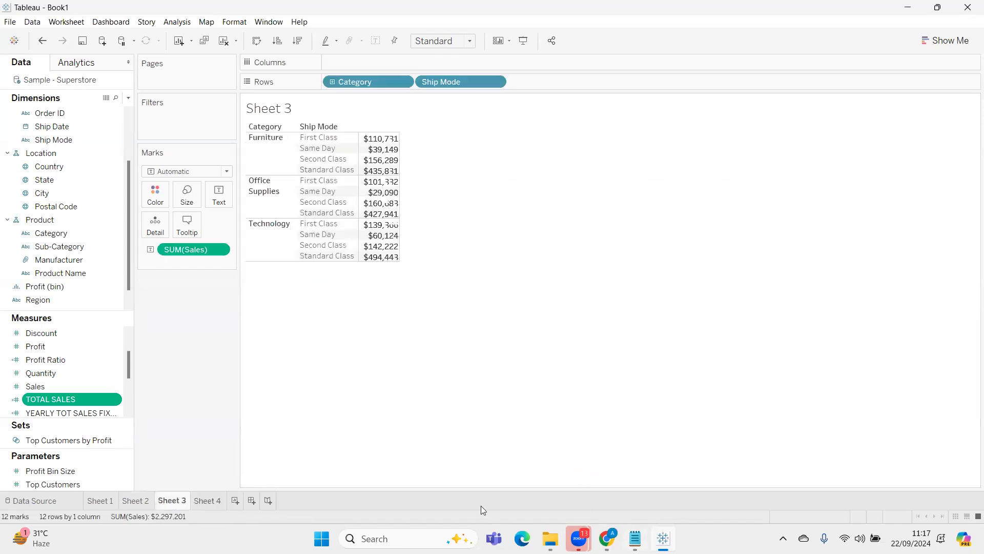
left_click(635, 539)
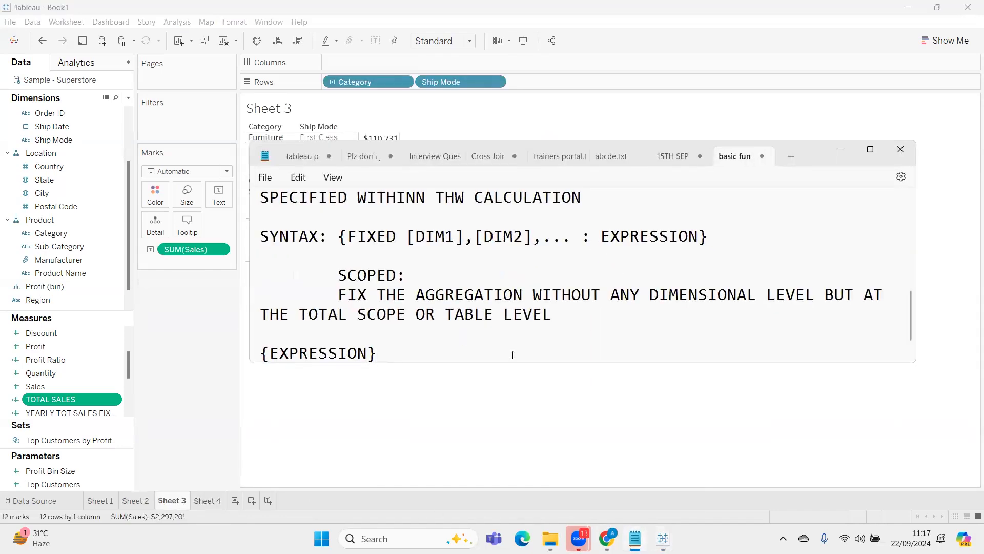
scroll(513, 354, "down", 1)
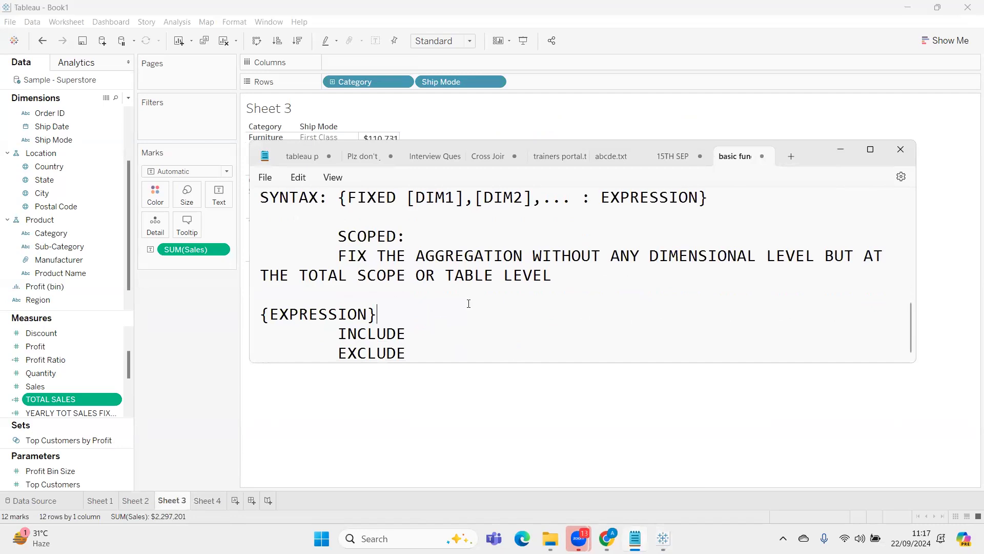
Add three blank lines after the SCOPED definition and move the Notepad window to uncover the Sheet 3 table
key("Return")
key("Return")
key("Return")
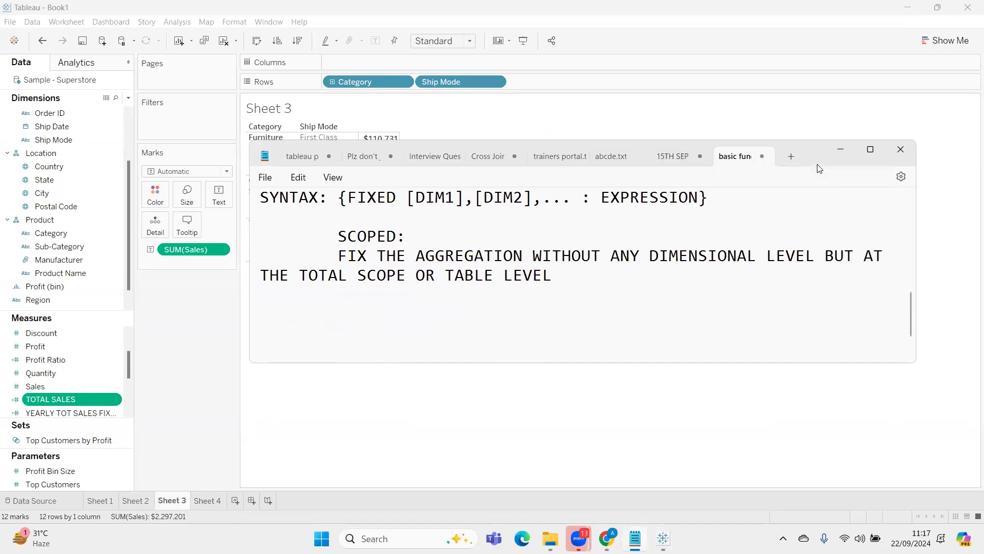
left_click_drag(818, 169, 815, 297)
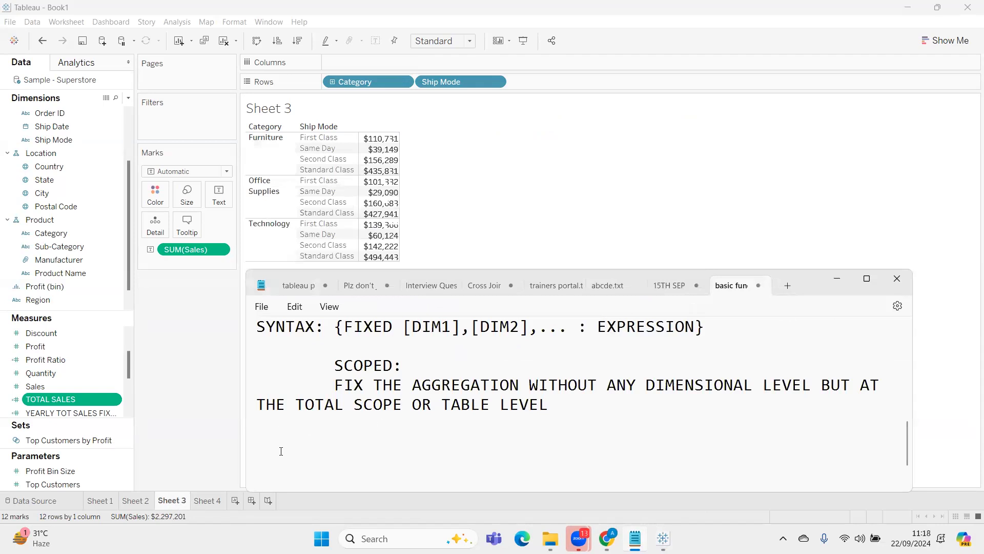
Write the practice question "Q. CREATE CAT AND SHIPMODE WISE TOTAL SALES" below the SCOPED definition
type("Q.")
type("CREATE A")
key("BackSpace")
type("CAT")
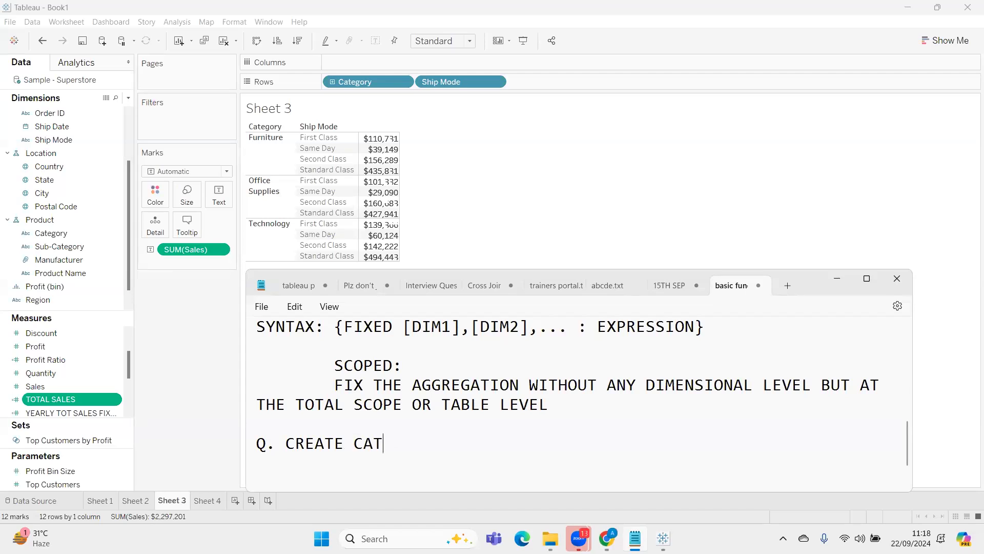
type(" AND SHIPMOD")
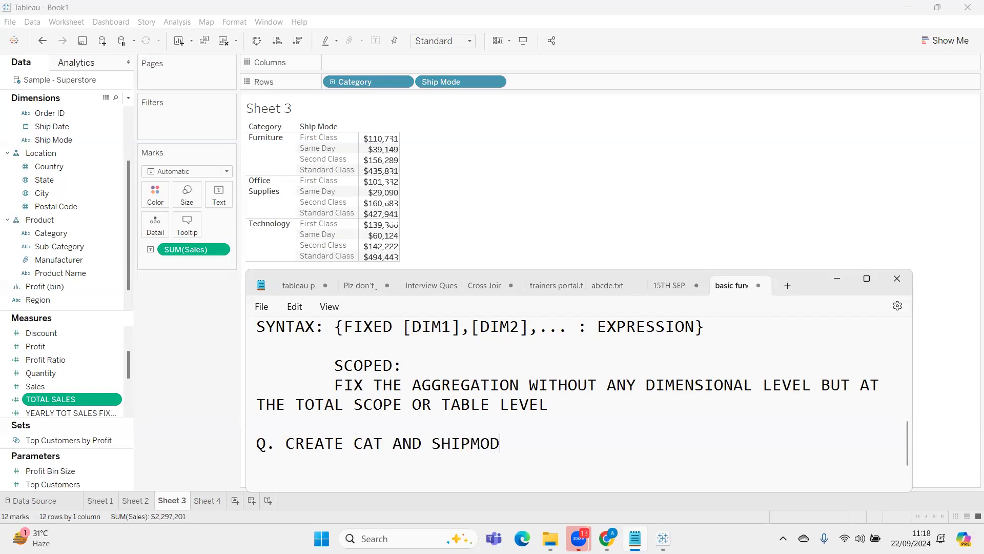
type("E WISE TOTAL SALES")
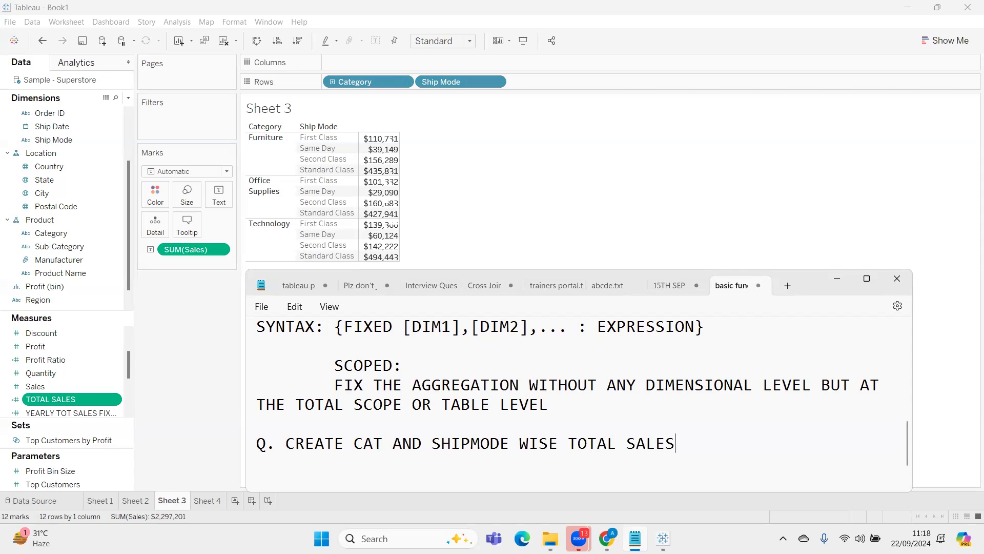
type(", cAT")
Extend the practice question with ", CATEGORY WISE TOTAL SALES"
key("BackSpace")
key("BackSpace")
key("BackSpace")
type("CATEGORY ")
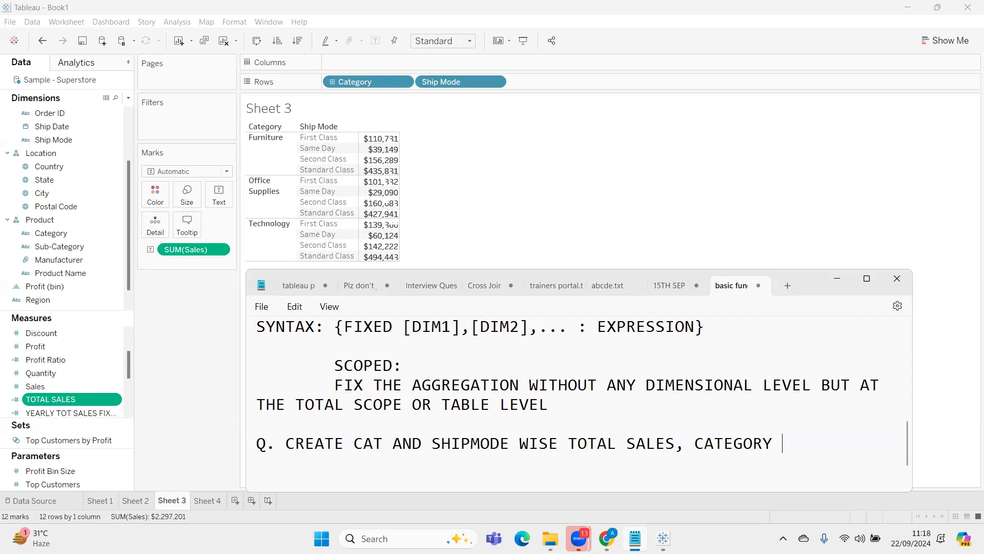
type("WISE TOTAL SA")
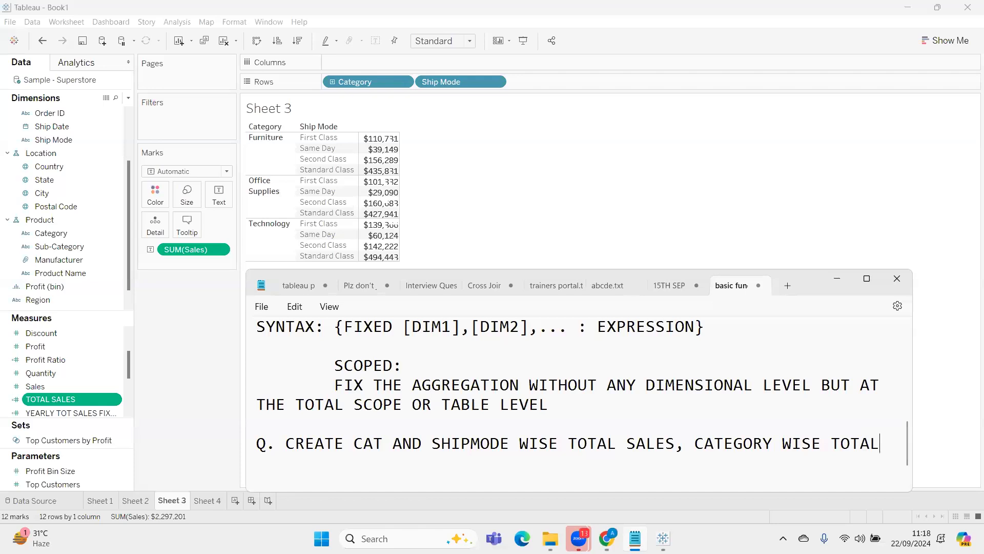
type("LES, CATEGORY WISE AVG SALES")
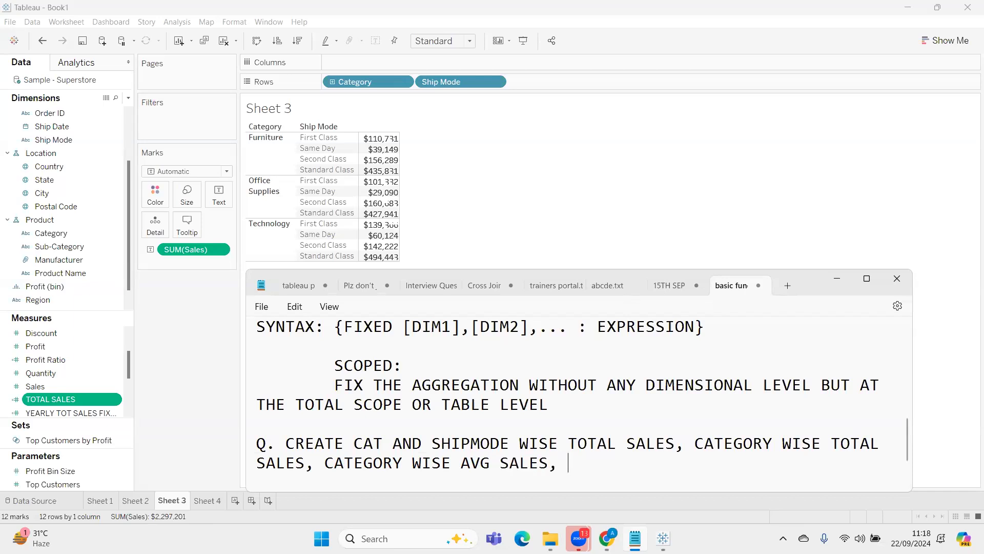
type(", TOTAL SALES")
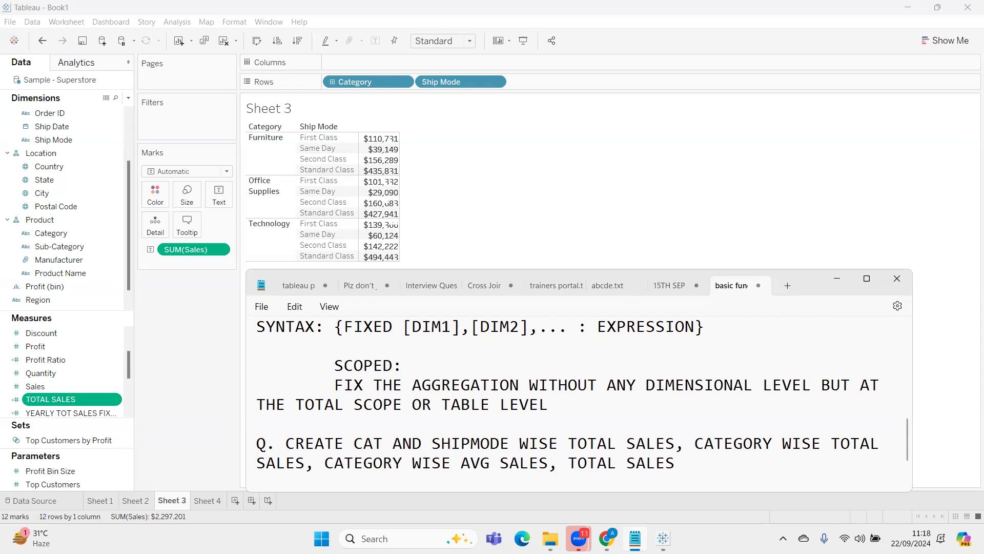
Append ", CATEGORY WISE AVG SALES, TOTAL SALES" to the practice question
scroll(304, 402, "down", 2)
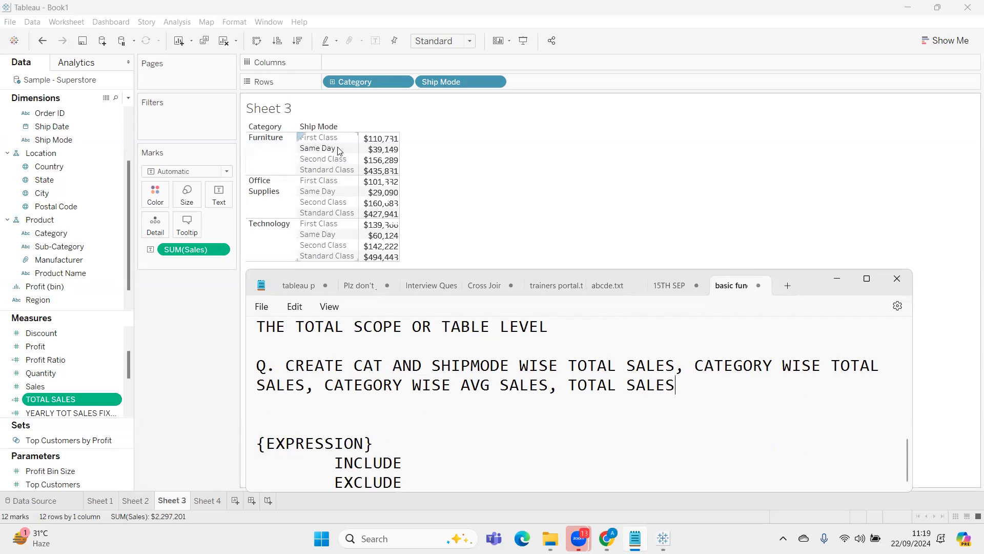
Highlight the category-wise total wording in the question and examine the Furniture rows in the Tableau table, clearing the selection at the end
mouse_move(384, 147)
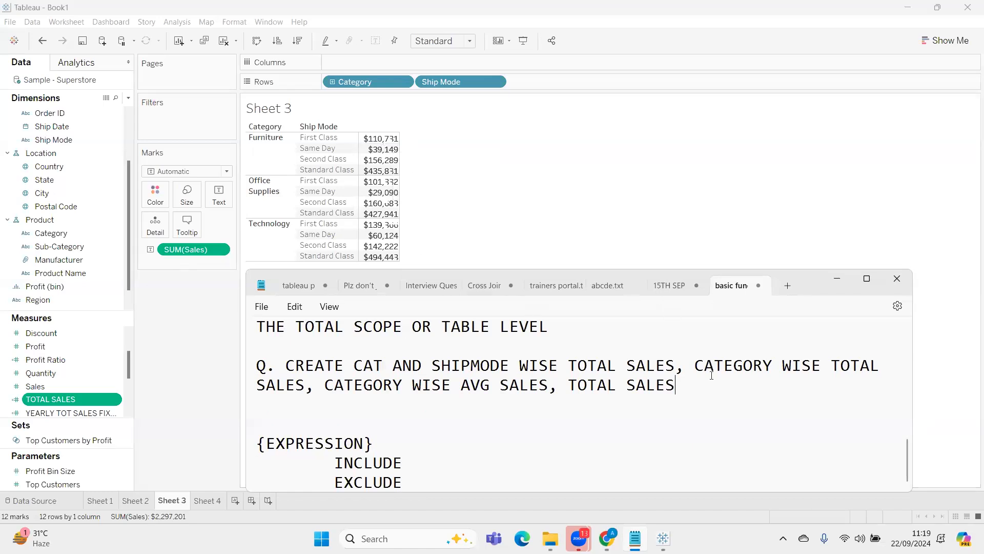
left_click_drag(704, 362, 870, 365)
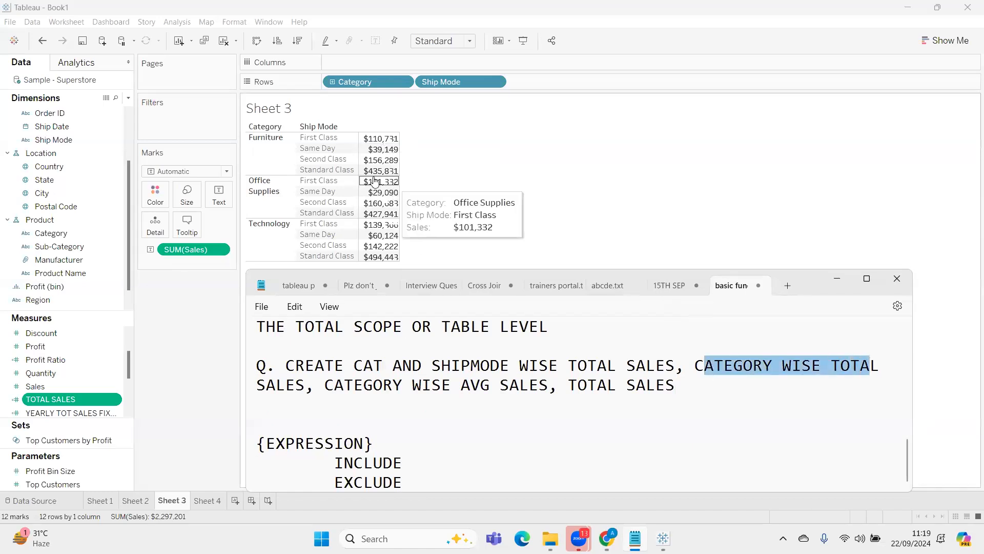
left_click(263, 158)
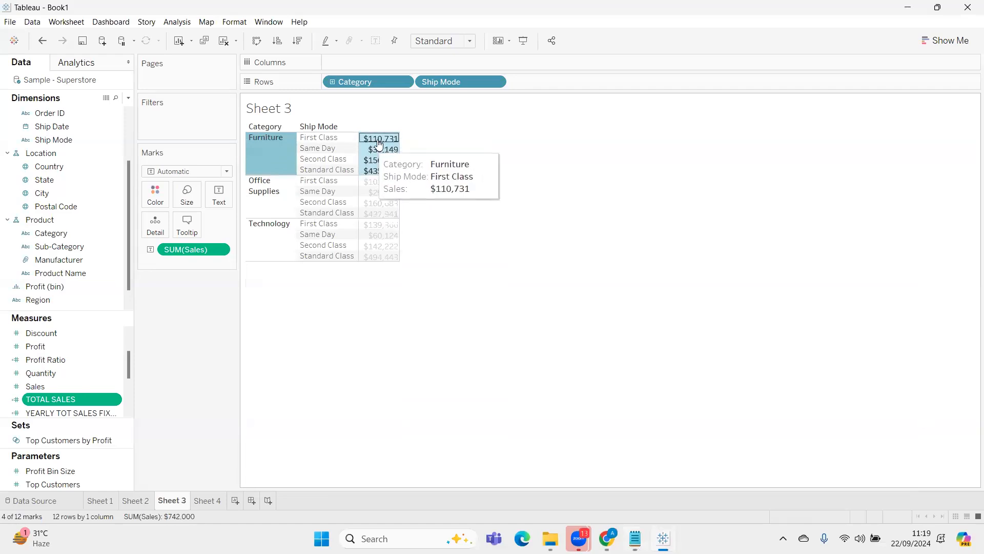
left_click(416, 141)
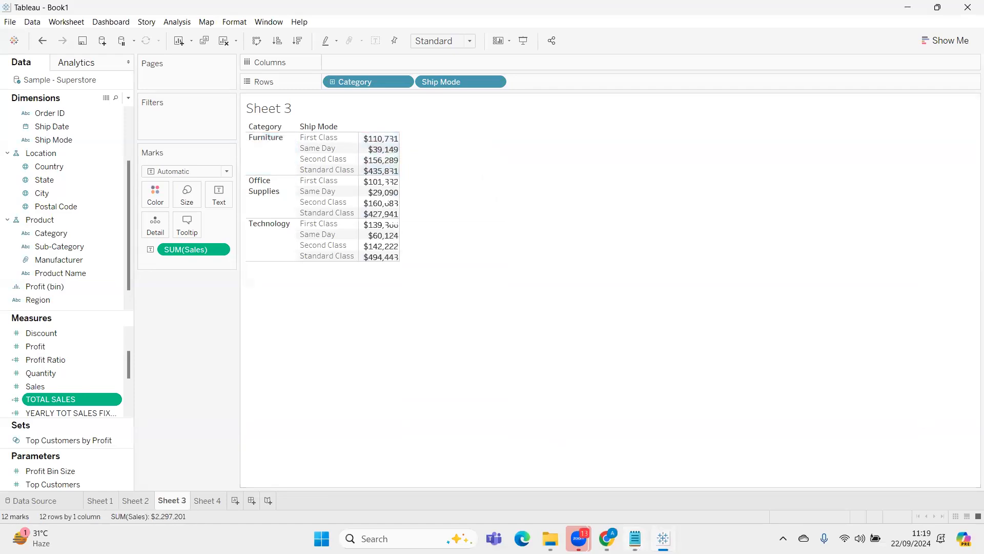
Select the Furniture rows to consider the average, and delete "CATEGORY WISE AVG SALES," from the Notepad question
key("alt+Tab")
left_click_drag(326, 391, 544, 391)
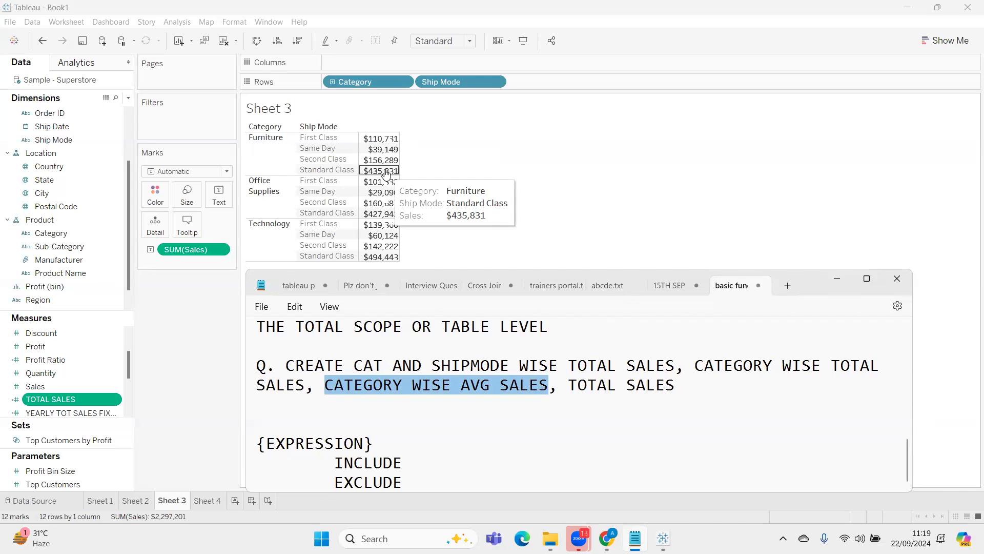
left_click(267, 149)
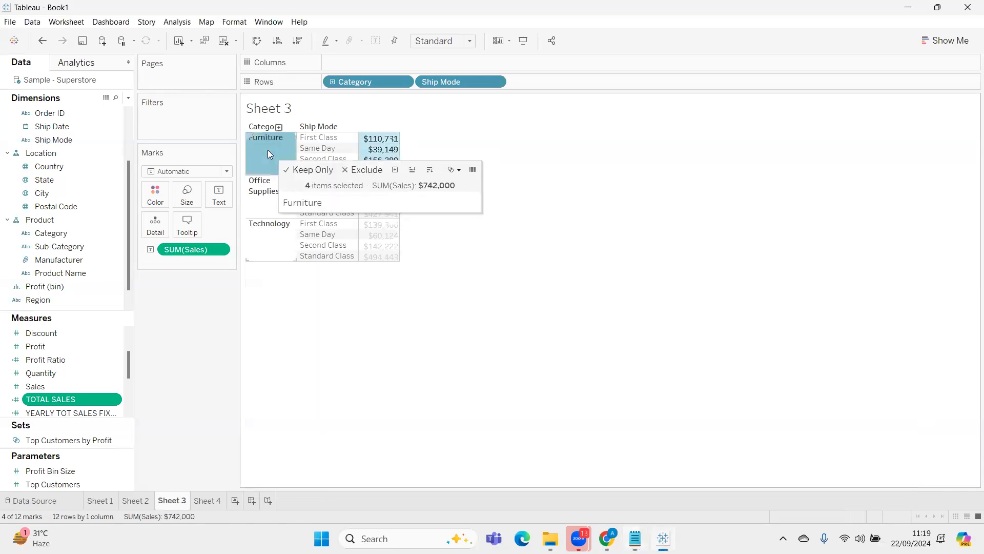
key("alt+Tab")
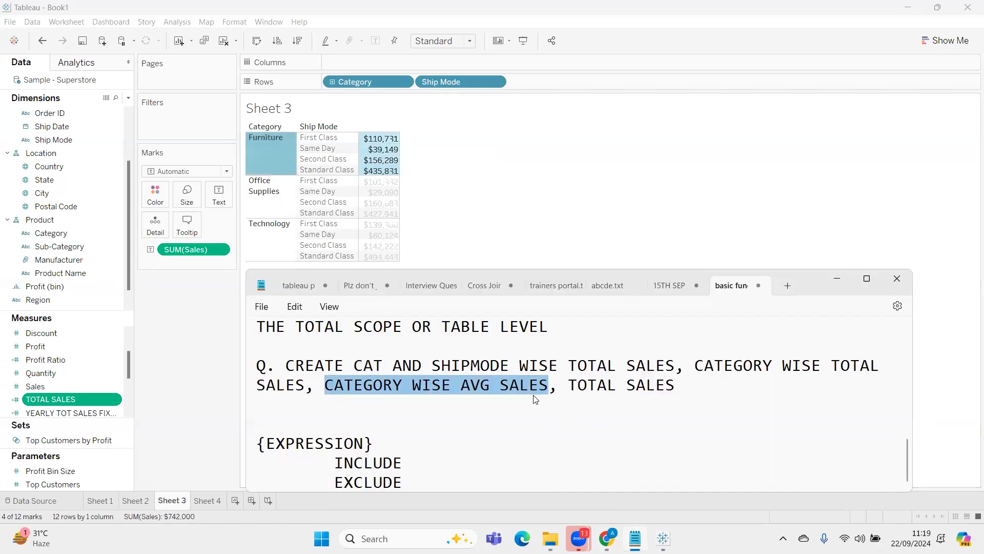
key("BackSpace")
key("BackSpace")
key("BackSpace")
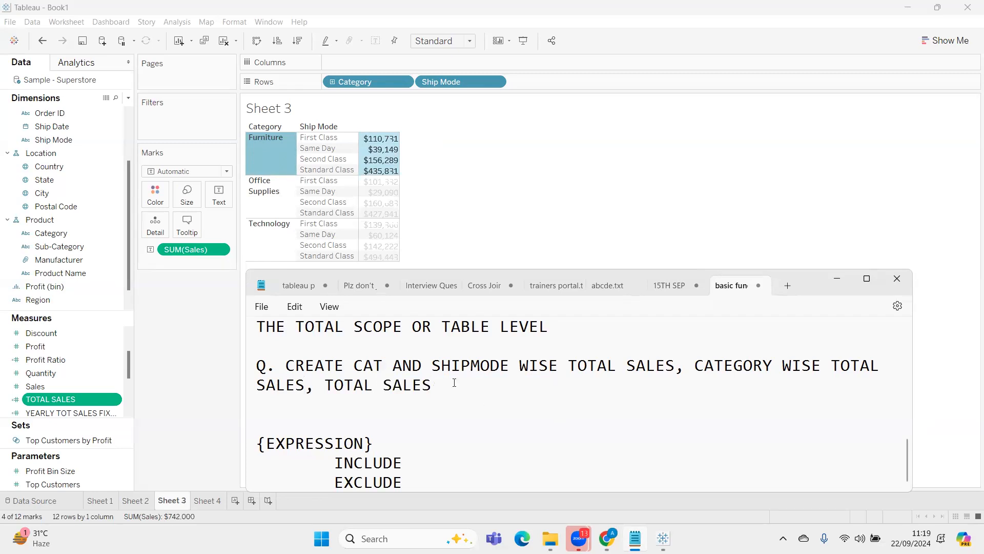
Clear the Furniture selection in Sheet 3 and review the Notepad notes from the FIXED section to the practice question
left_click(479, 196)
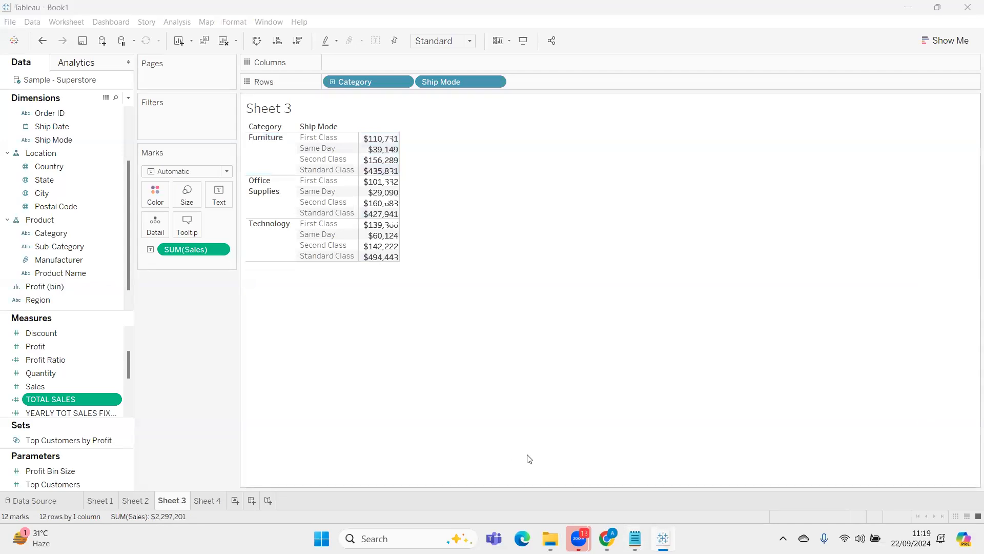
left_click(635, 538)
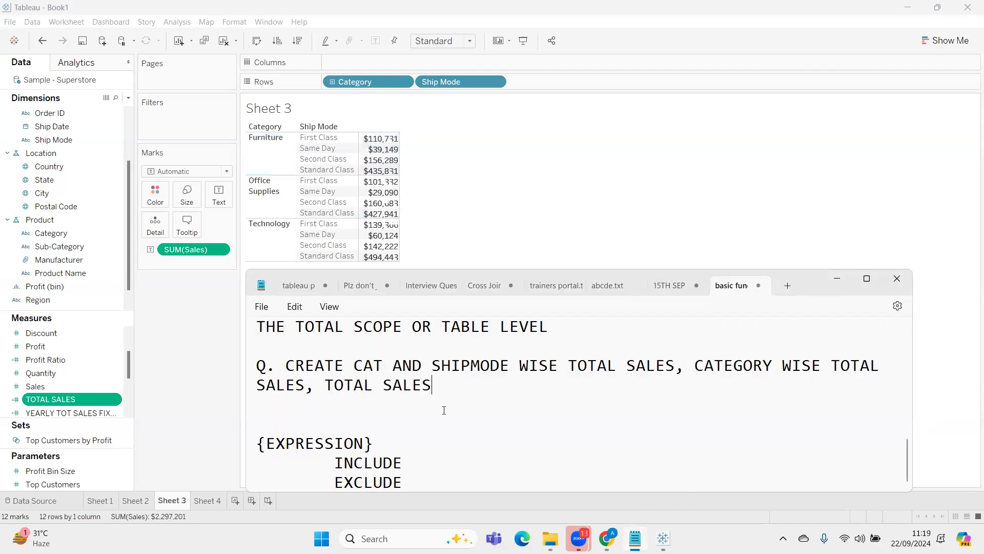
scroll(392, 407, "up", 1)
scroll(392, 407, "down", 1)
scroll(392, 407, "up", 3)
scroll(391, 407, "down", 3)
scroll(392, 406, "down", 1)
scroll(391, 407, "up", 3)
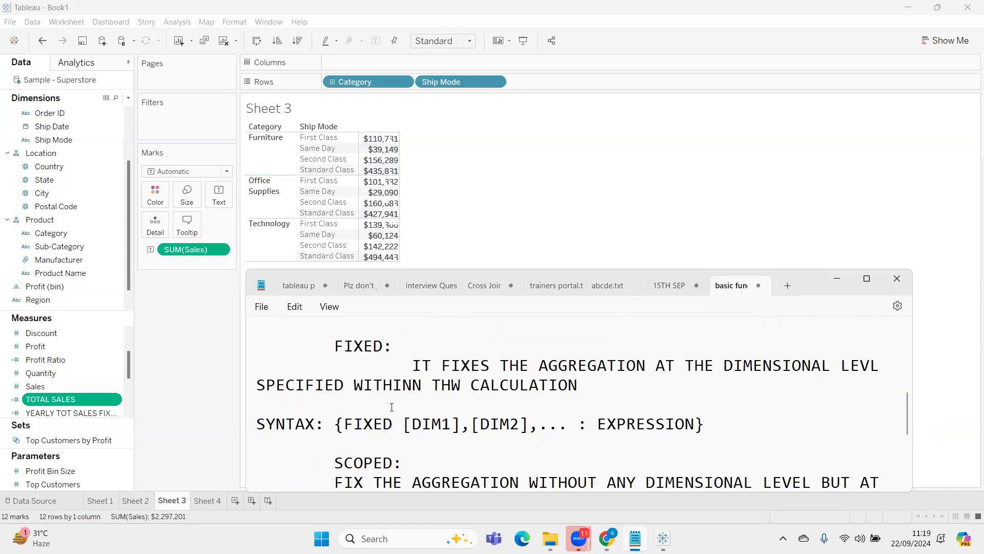
scroll(391, 407, "down", 1)
scroll(391, 406, "down", 2)
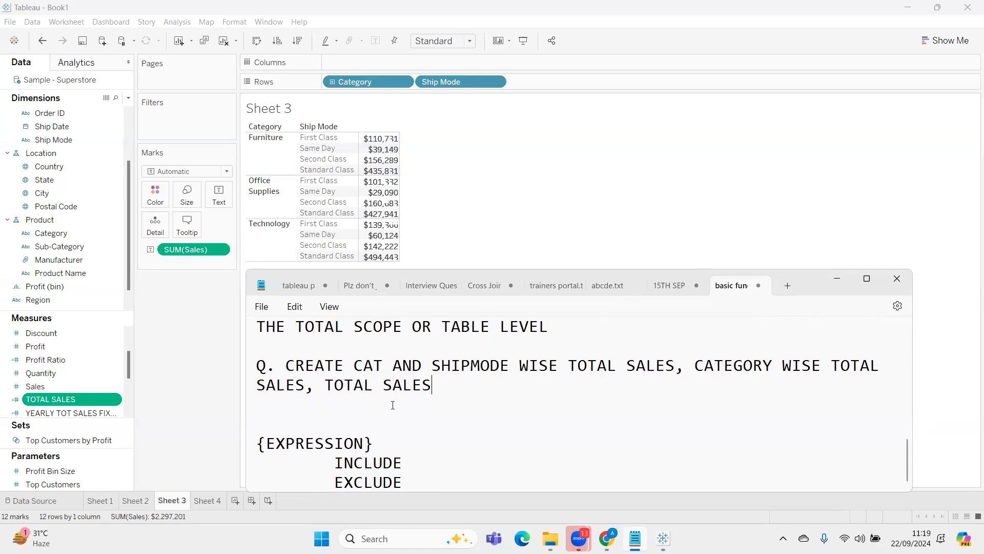
scroll(398, 397, "up", 2)
scroll(399, 395, "down", 1)
scroll(399, 394, "down", 1)
scroll(413, 392, "up", 2)
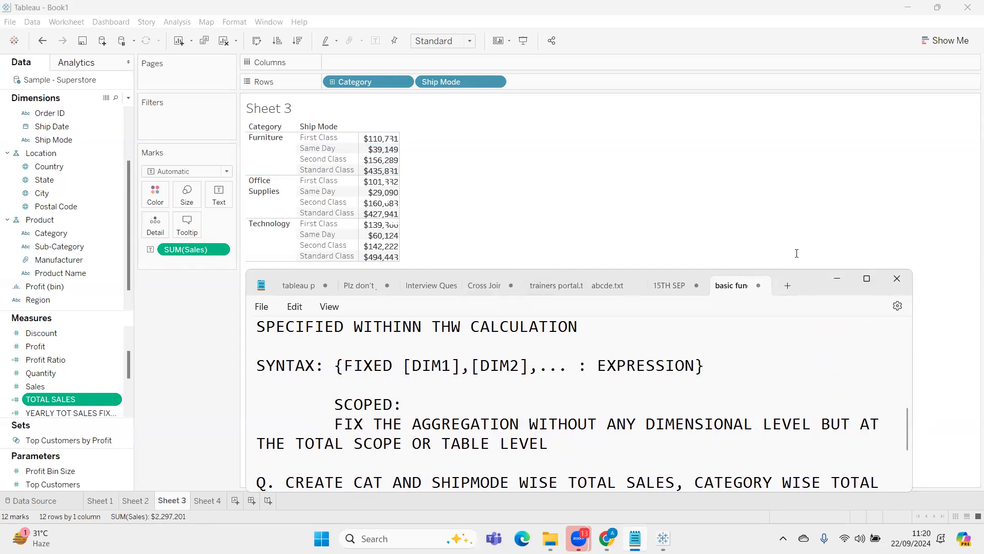
Reposition the Notepad window and insert "TO" before "FIX THE AGGREGATION" in the SCOPED definition
left_click_drag(812, 291, 830, 239)
left_click_drag(337, 351, 440, 352)
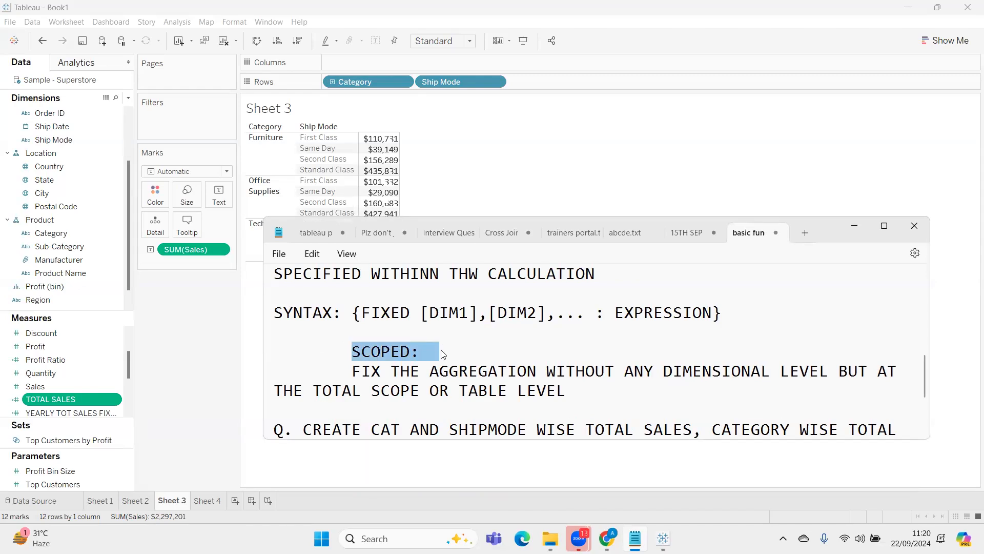
left_click_drag(379, 374, 350, 370)
left_click(349, 368)
type("TO")
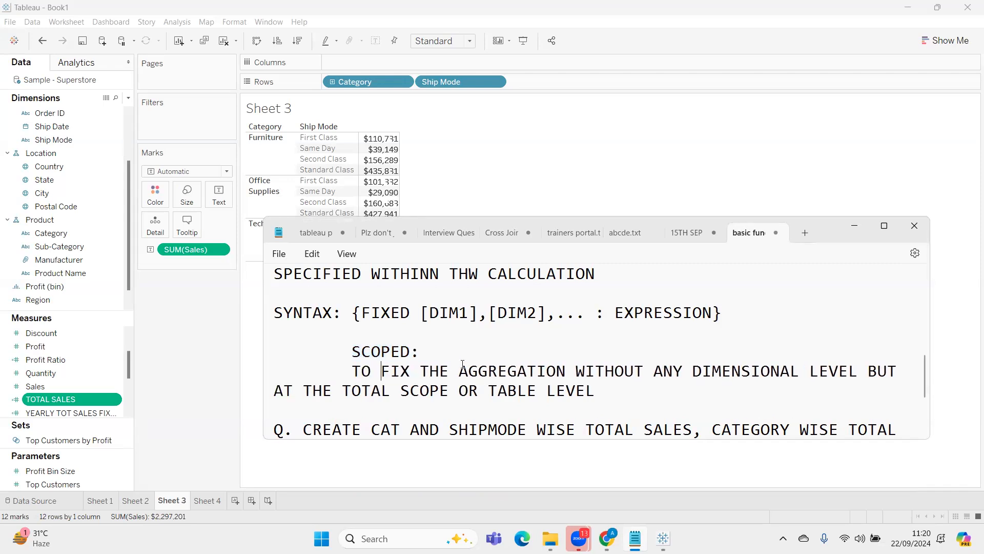
Highlight the SCOPED definition from "WITHOUT ANY DIMENSIONAL LEVEL" through "TABLE LEVEL", and the SCOPED heading
left_click_drag(458, 371, 859, 370)
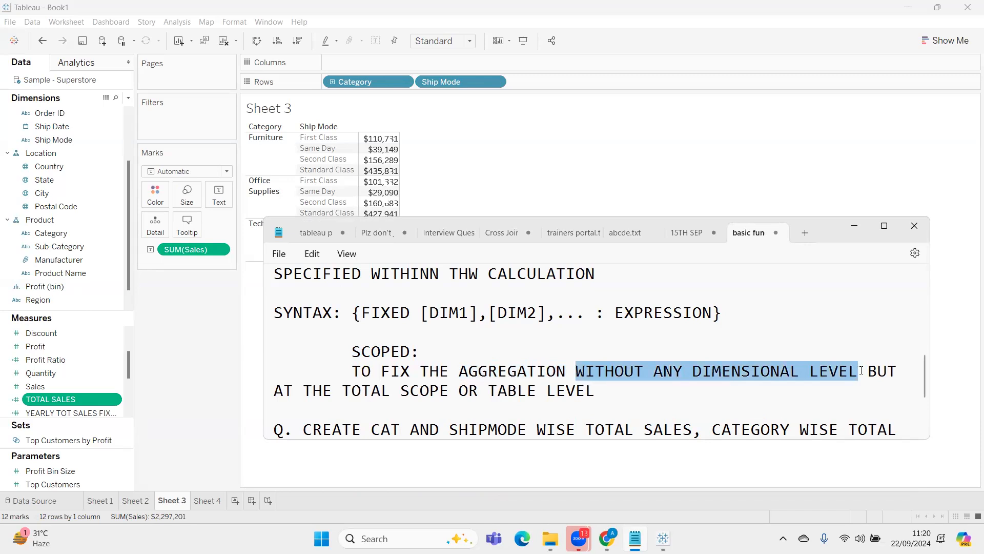
left_click_drag(861, 370, 636, 400)
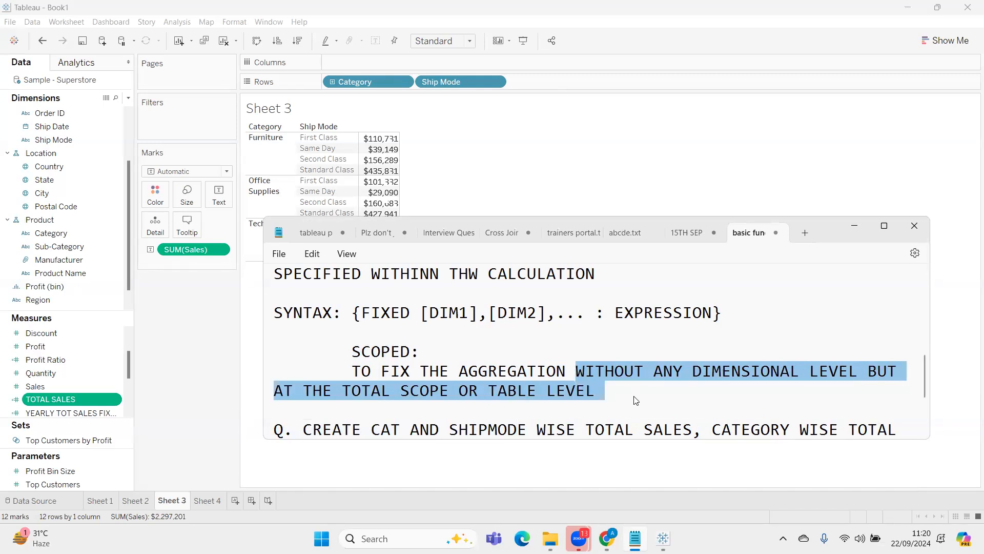
left_click_drag(423, 351, 357, 352)
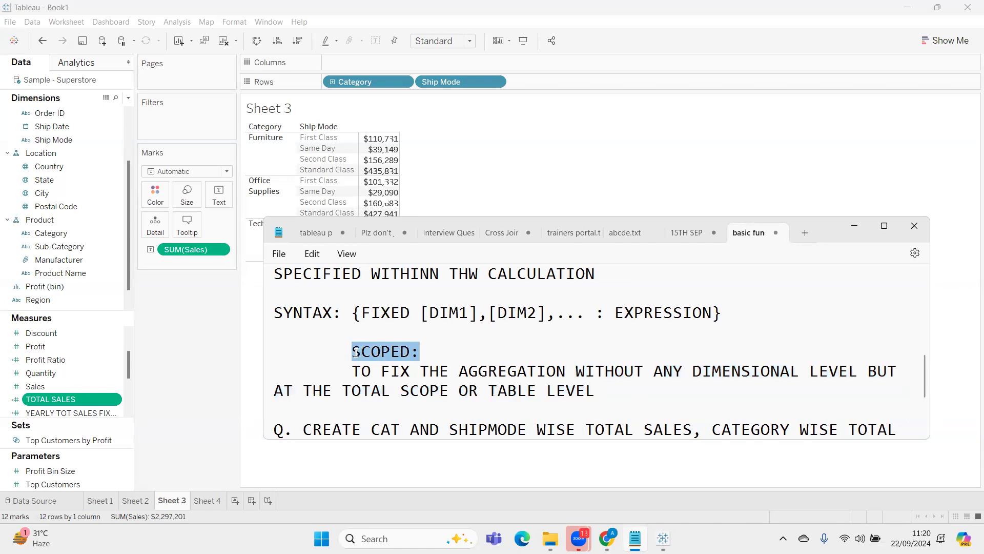
Move the {EXPRESSION} line from above INCLUDE to directly below the SCOPED definition
scroll(379, 357, "down", 2)
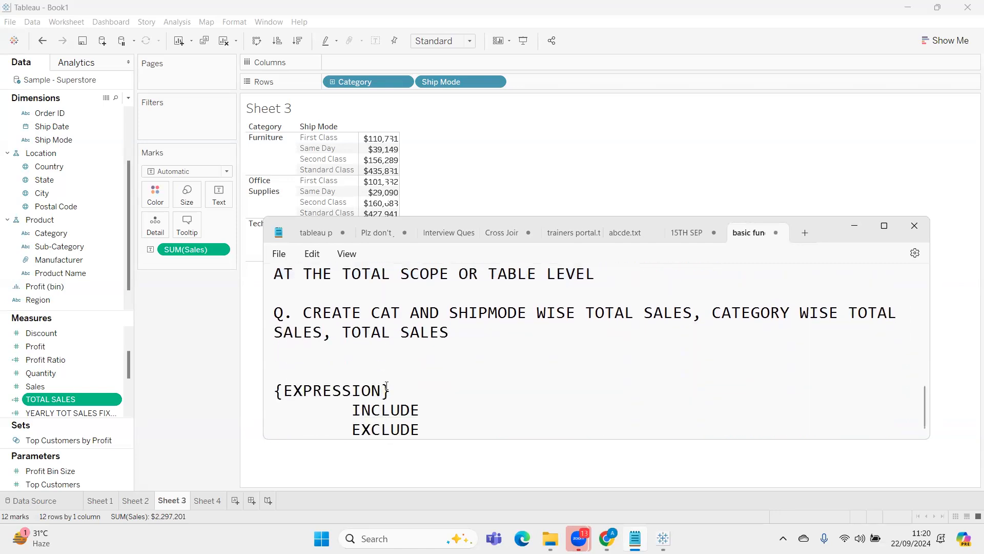
left_click_drag(400, 390, 275, 391)
key("ctrl+c")
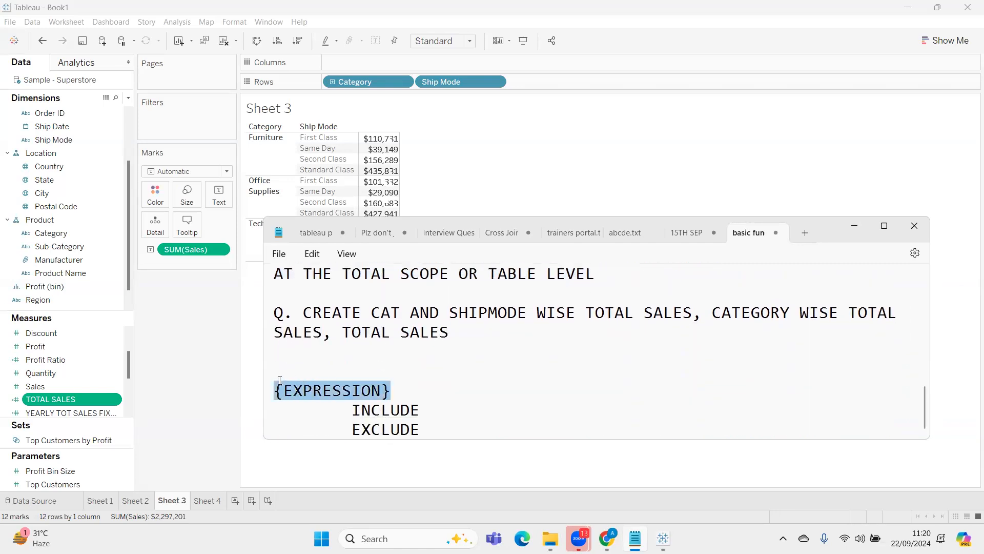
key("BackSpace")
scroll(299, 347, "up", 2)
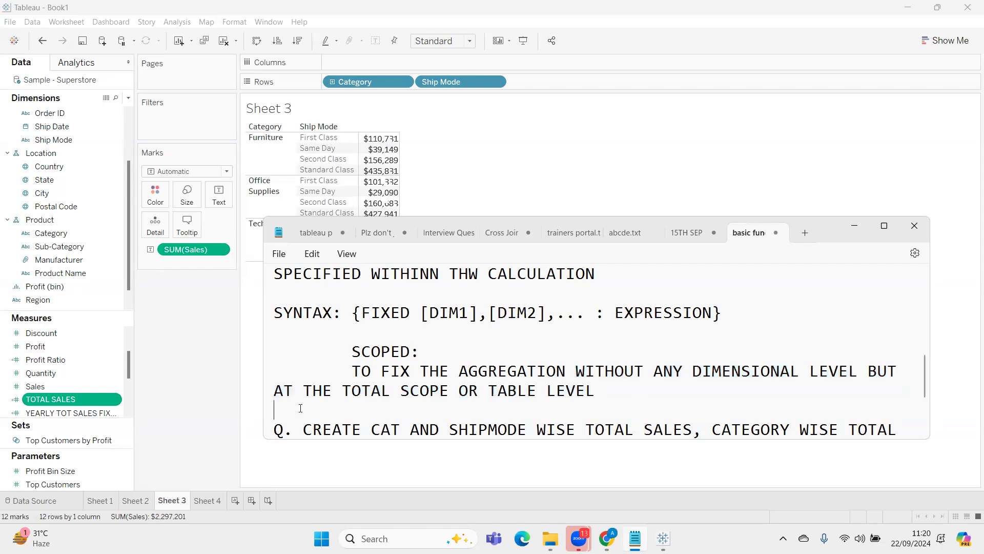
key("ctrl+v")
key("Return")
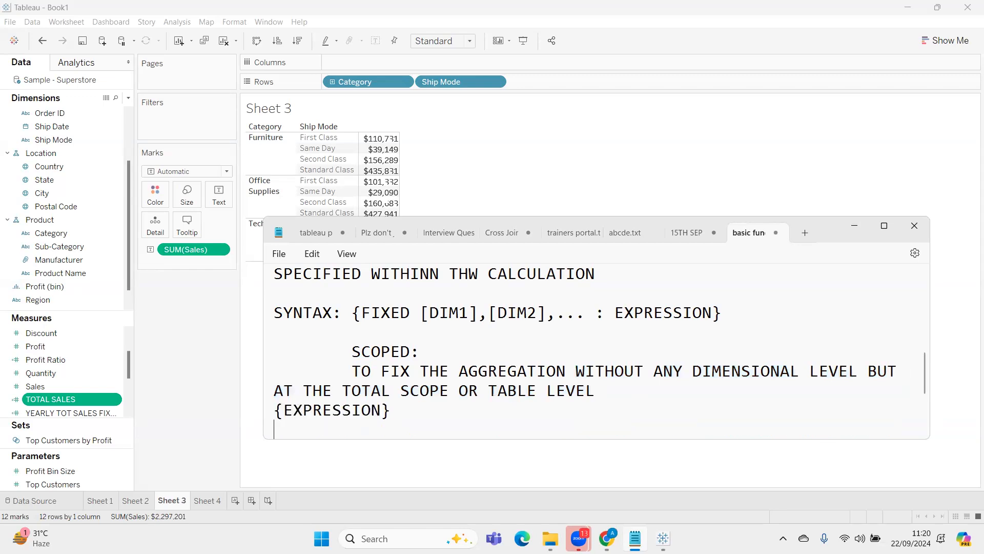
Add the example {SUM(SALES)} under {EXPRESSION}, with blank lines separating it from the practice question
scroll(410, 407, "down", 2)
scroll(378, 356, "down", 1)
key("Return")
key("Return")
key("Return")
key("Up")
key("Up")
key("Up")
type("{SUM(SALES)}")
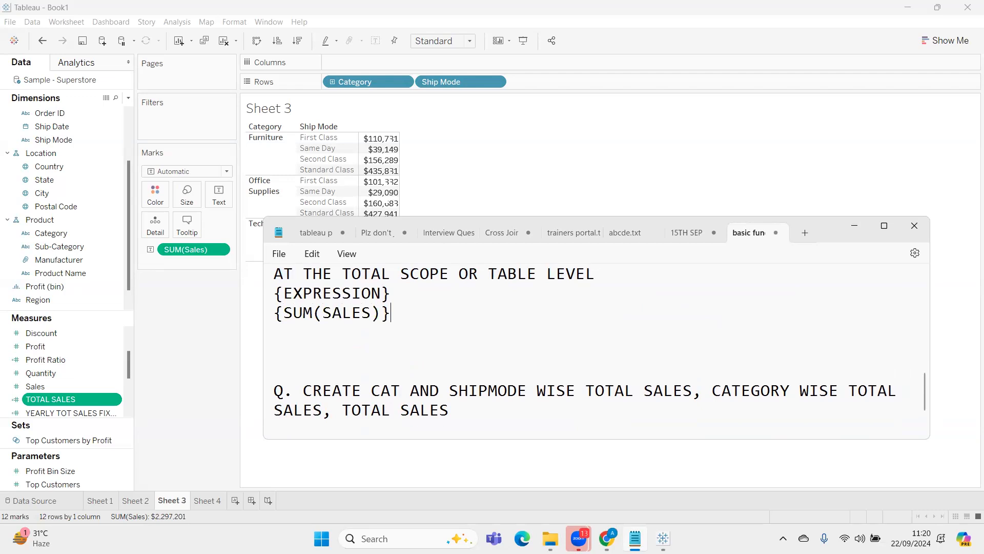
Reread the FIXED and SCOPED notes in Notepad and show them in smaller text
scroll(454, 334, "up", 2)
scroll(453, 333, "down", 1)
scroll(459, 325, "up", 1)
scroll(460, 325, "up", 1)
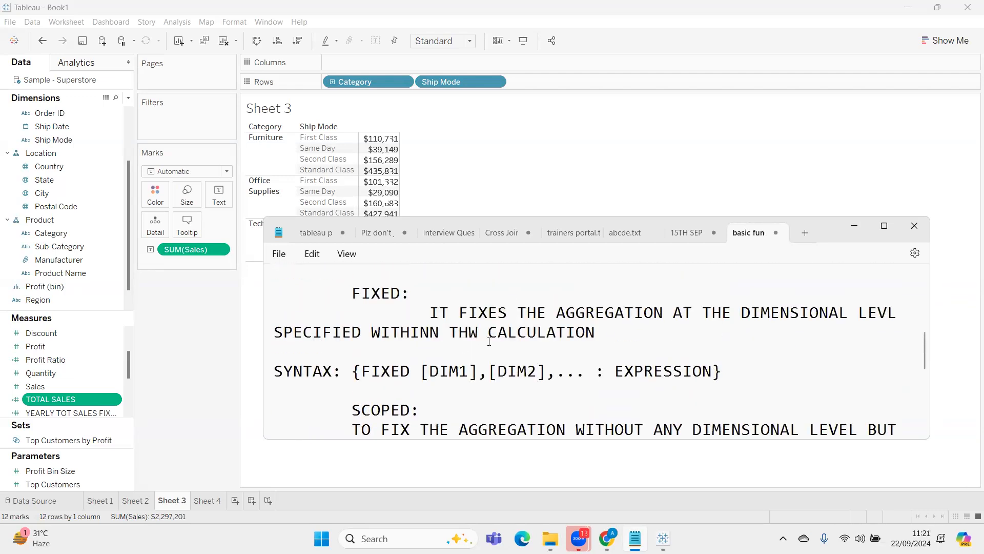
scroll(670, 340, "down", 1)
scroll(671, 340, "down", 1)
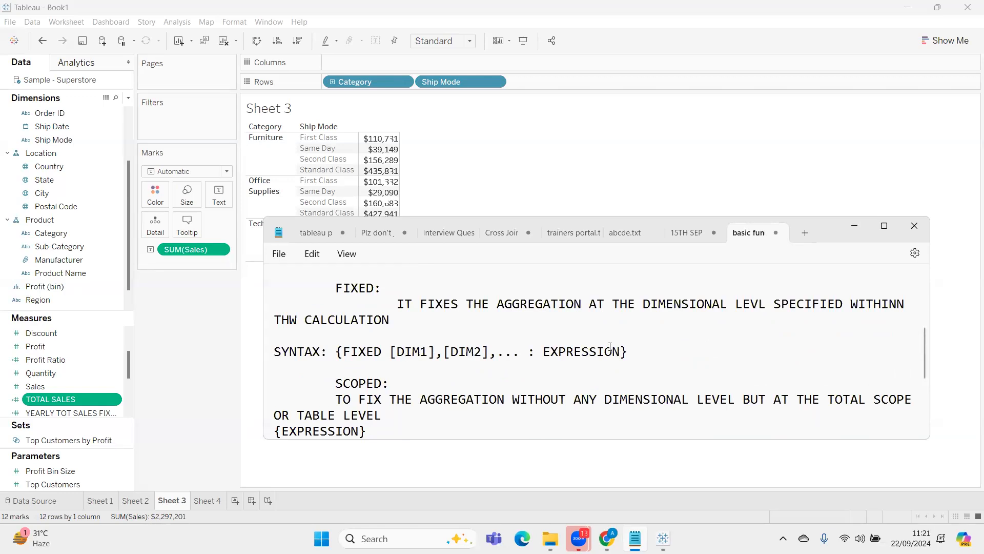
Leave the SCOPED notes, go to Sheet 2 in Tableau and remove TOTAL SALES from the measure values in the table
scroll(363, 402, "down", 1)
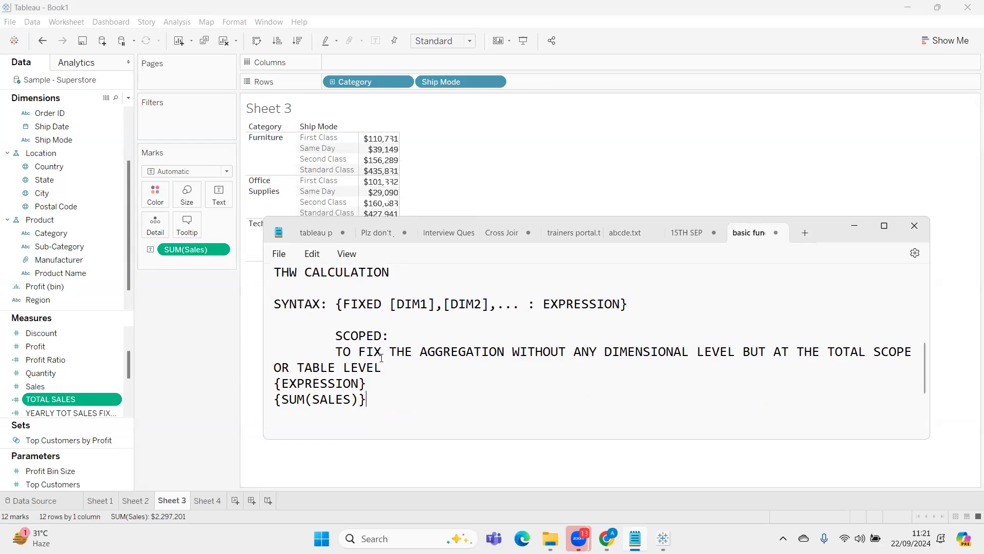
left_click(659, 148)
left_click(145, 496)
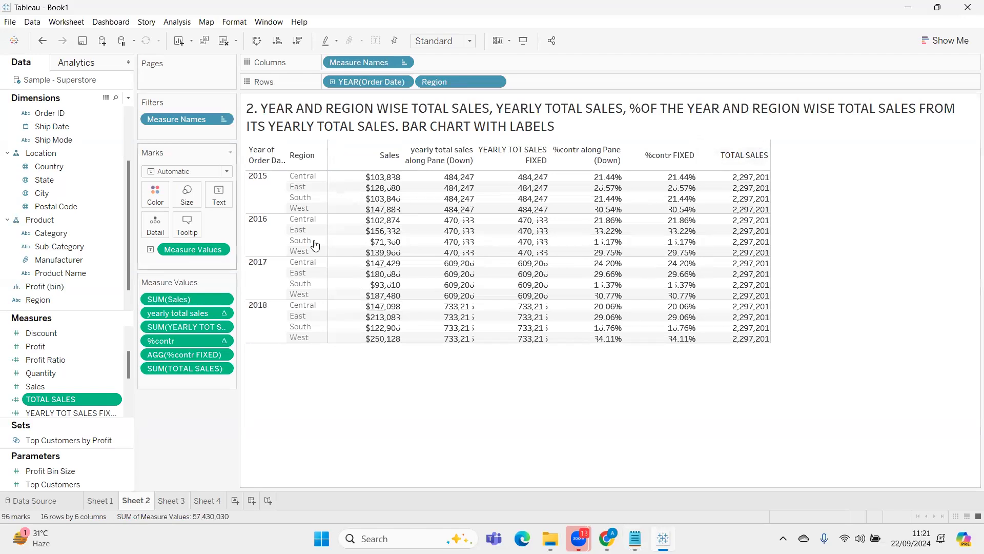
left_click_drag(185, 368, 190, 510)
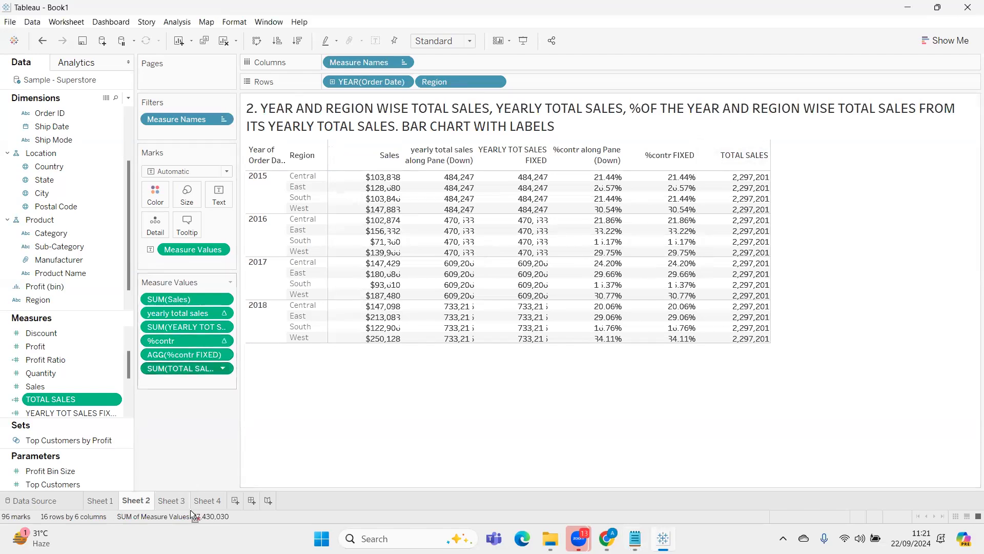
Edit the TOTAL SALES calculation in larger formula text, re-entering it as {SUM([Sales])} and applying it
left_click(69, 398)
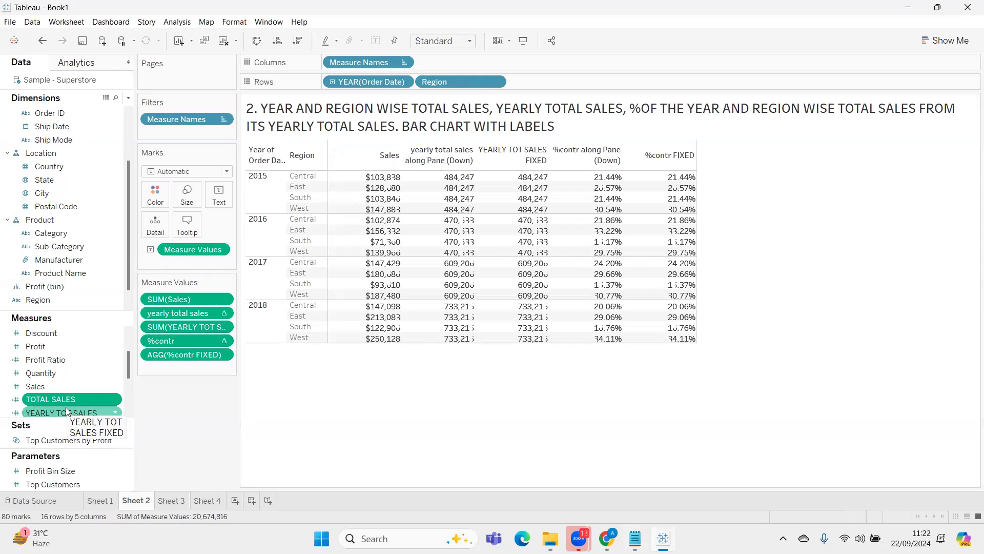
right_click(83, 398)
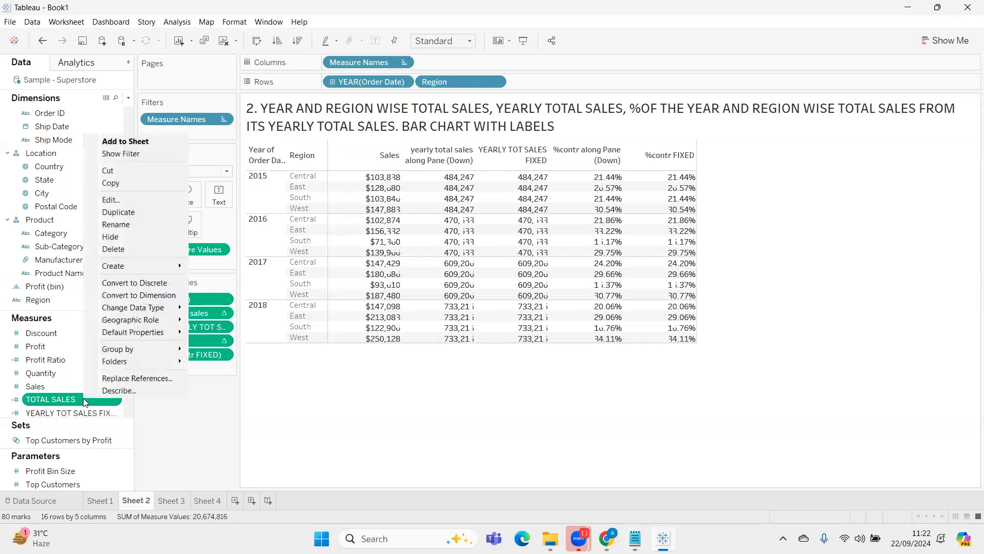
left_click(111, 199)
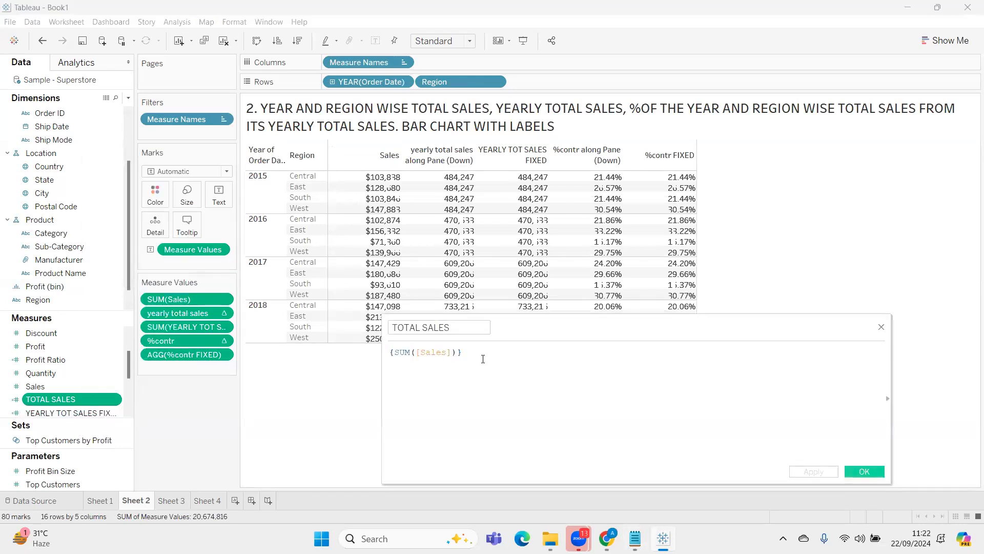
scroll(555, 361, "up", 6)
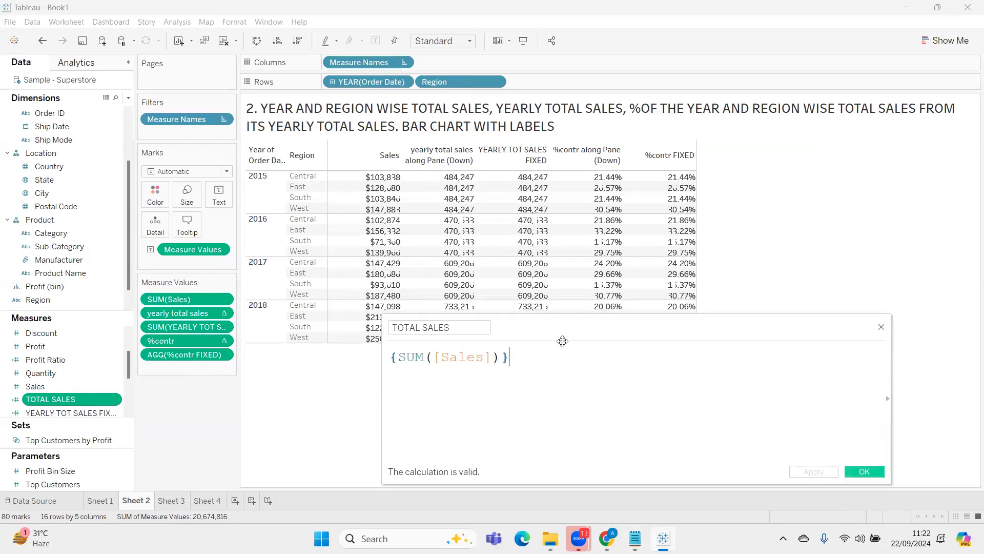
left_click_drag(563, 337, 620, 314)
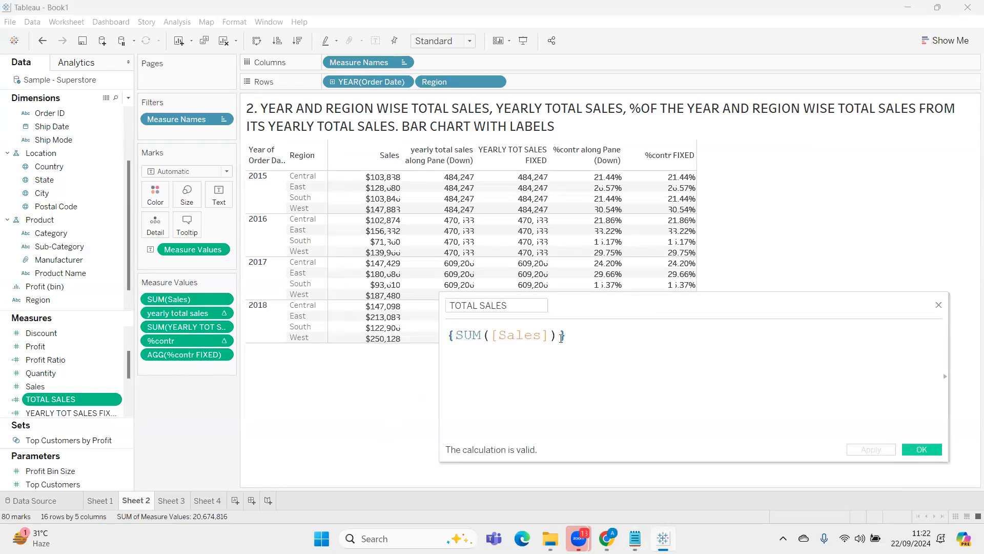
left_click_drag(569, 336, 438, 334)
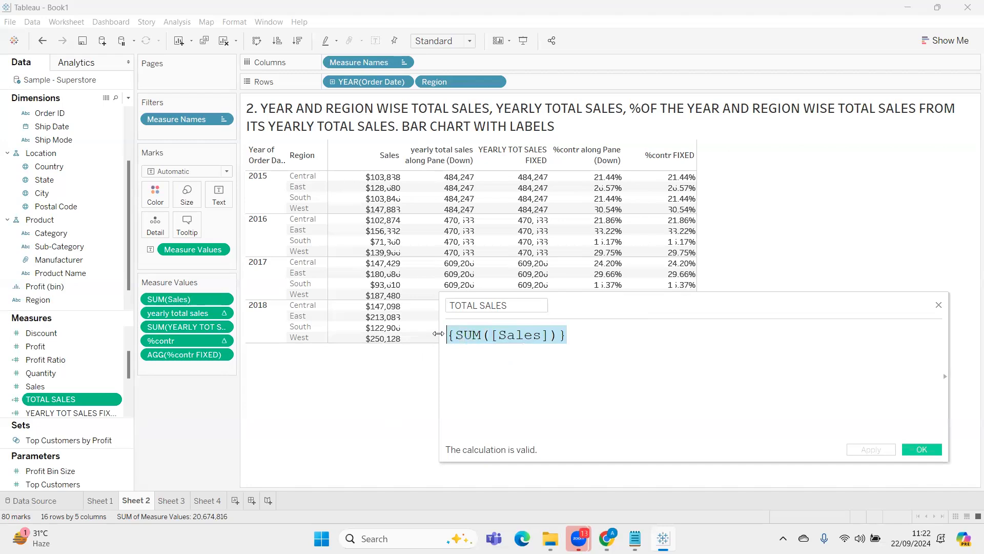
type("{")
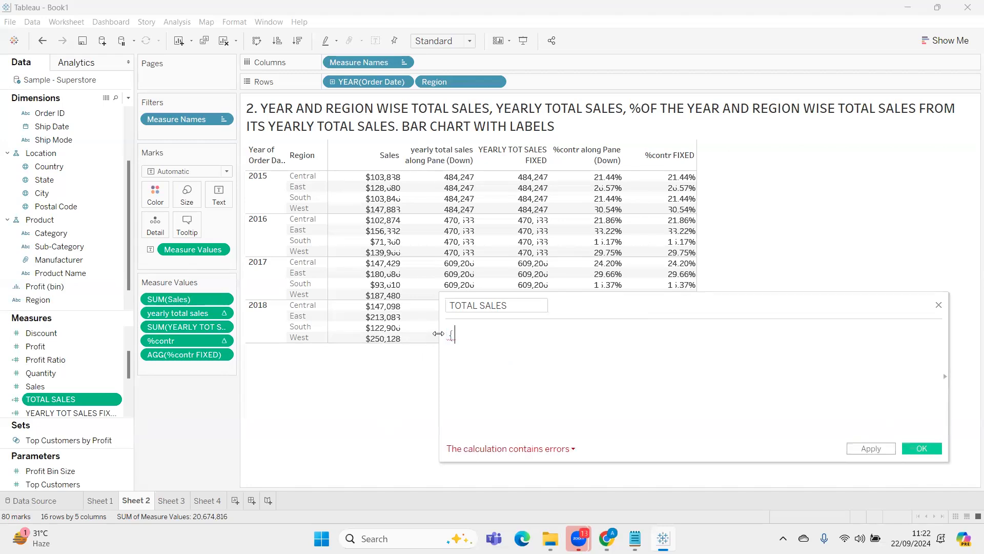
type("SUM")
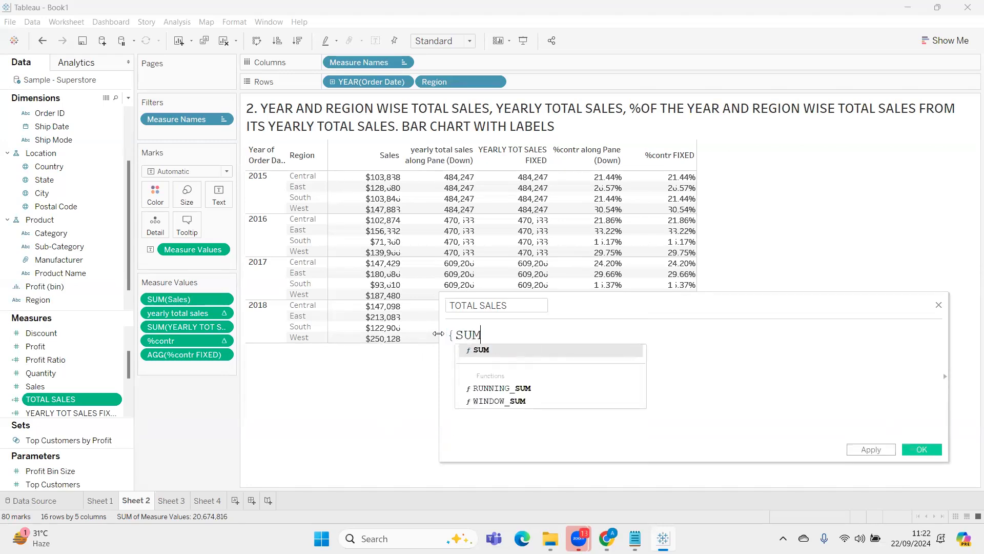
key("Return")
type("[S")
key("Return")
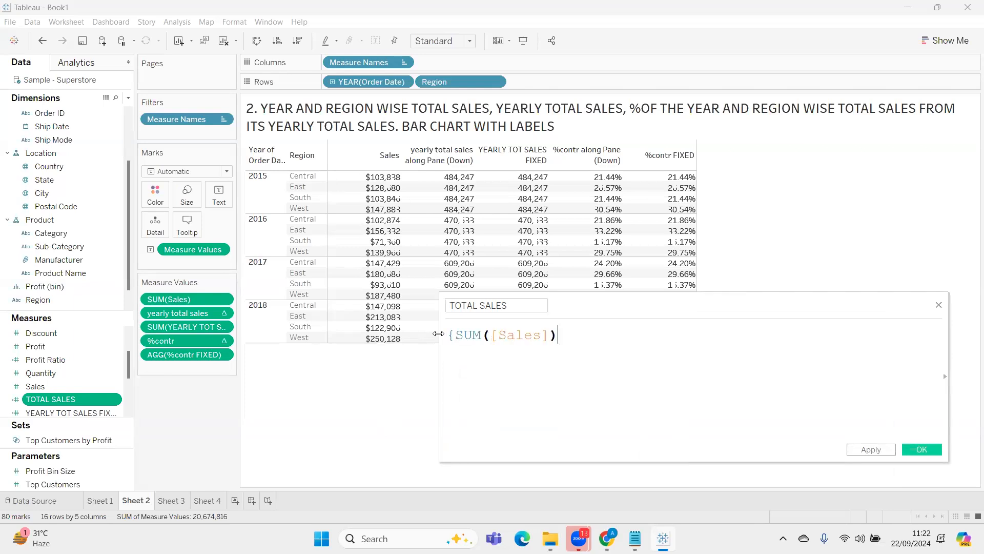
type("}")
left_click_drag(557, 336, 456, 337)
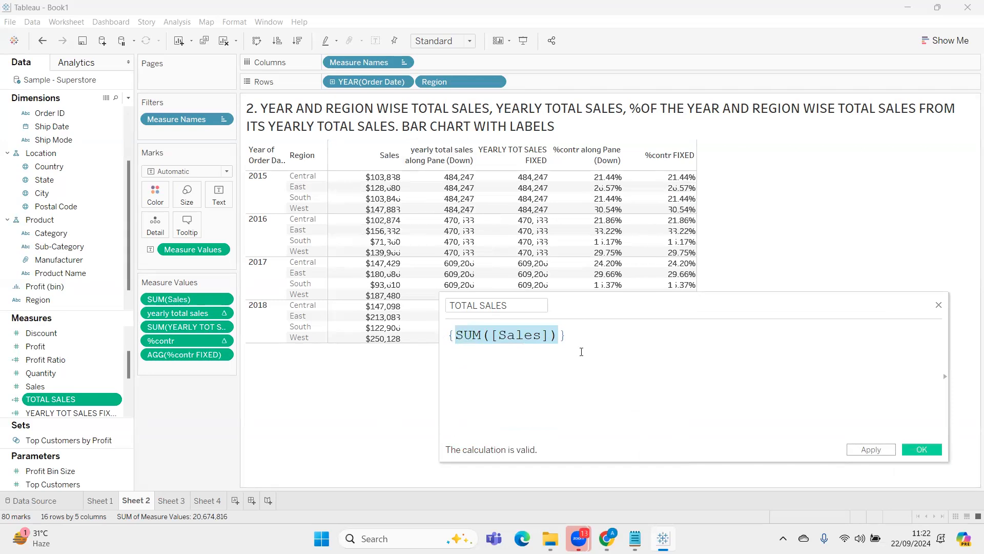
left_click(874, 451)
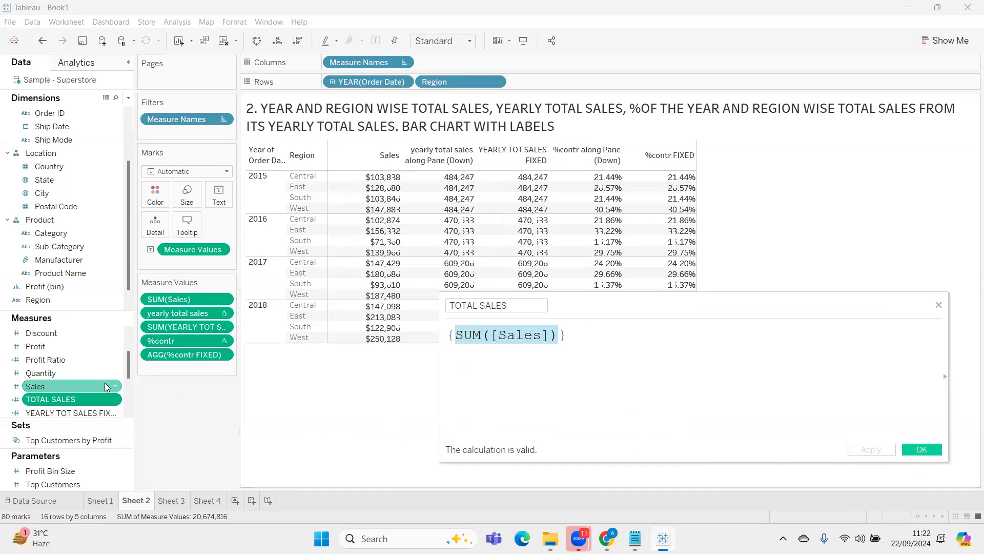
Add TOTAL SALES back to the table's measure values, with the calculation editor moved clear of the table, and close the editor
left_click_drag(58, 405, 169, 368)
left_click_drag(639, 281, 628, 383)
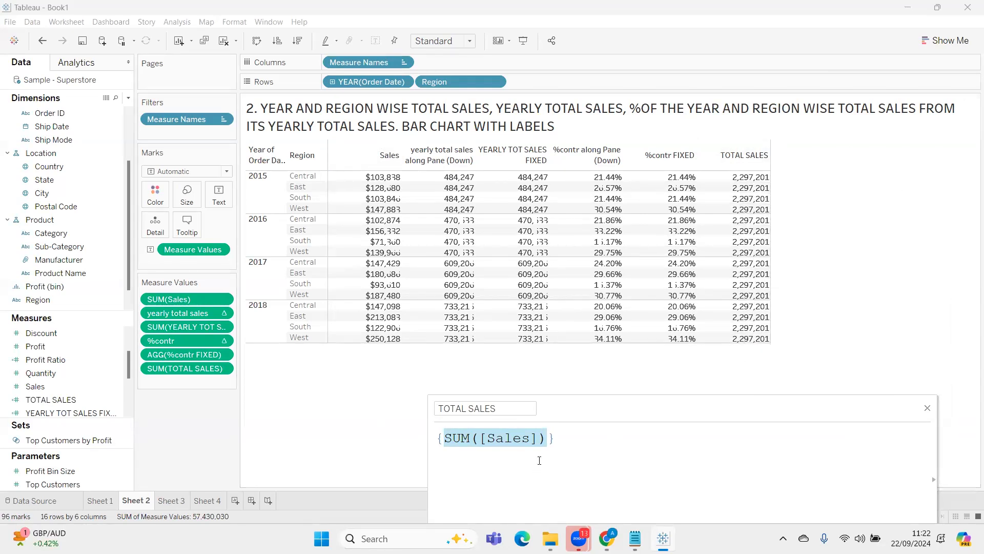
left_click(570, 456)
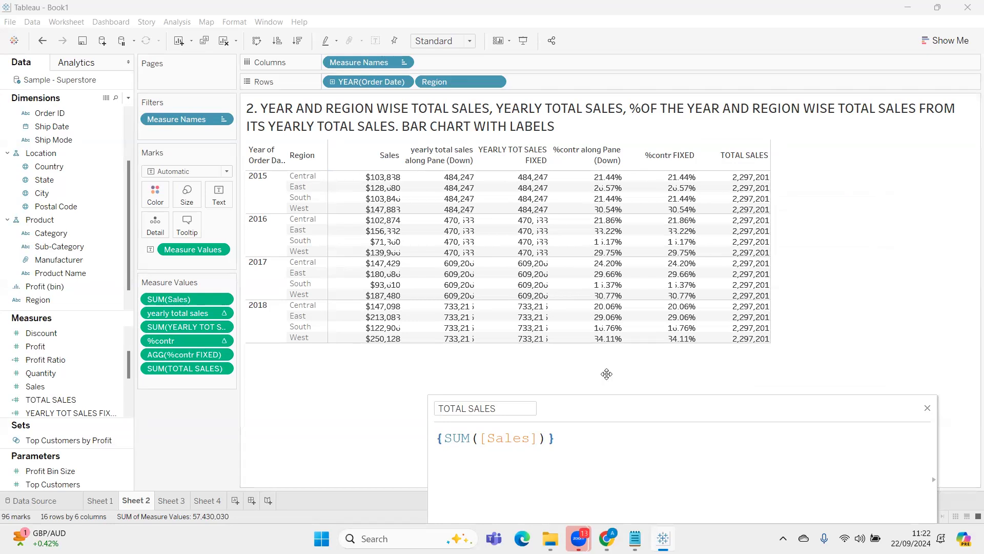
left_click_drag(620, 389, 614, 372)
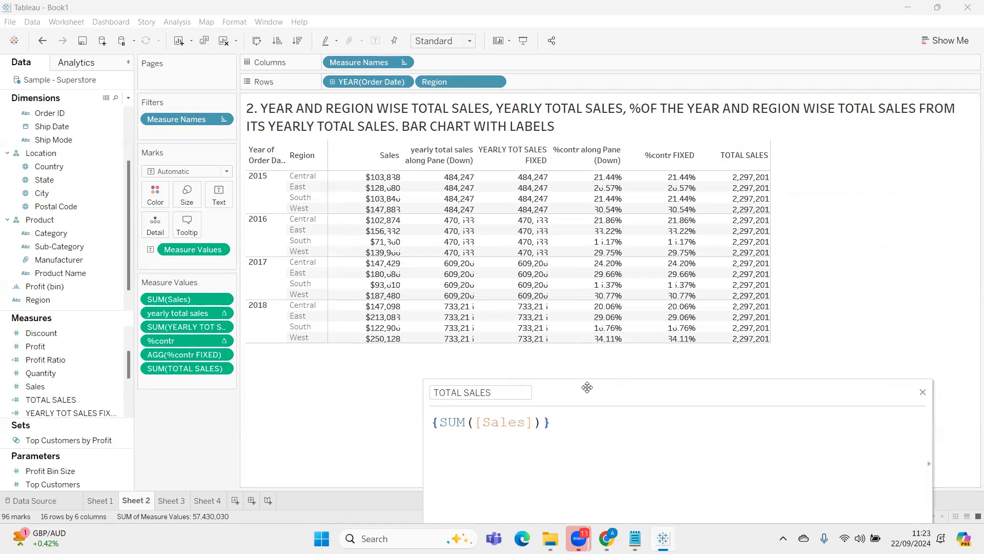
left_click(923, 393)
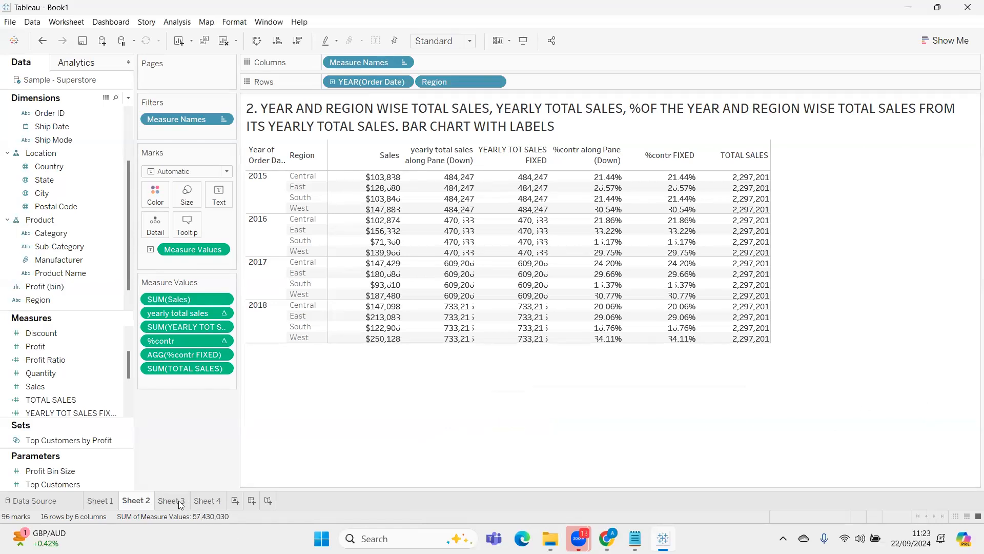
Switch to Notepad and copy the practice question on category and ship mode wise total sales, then minimise the notes
left_click(635, 538)
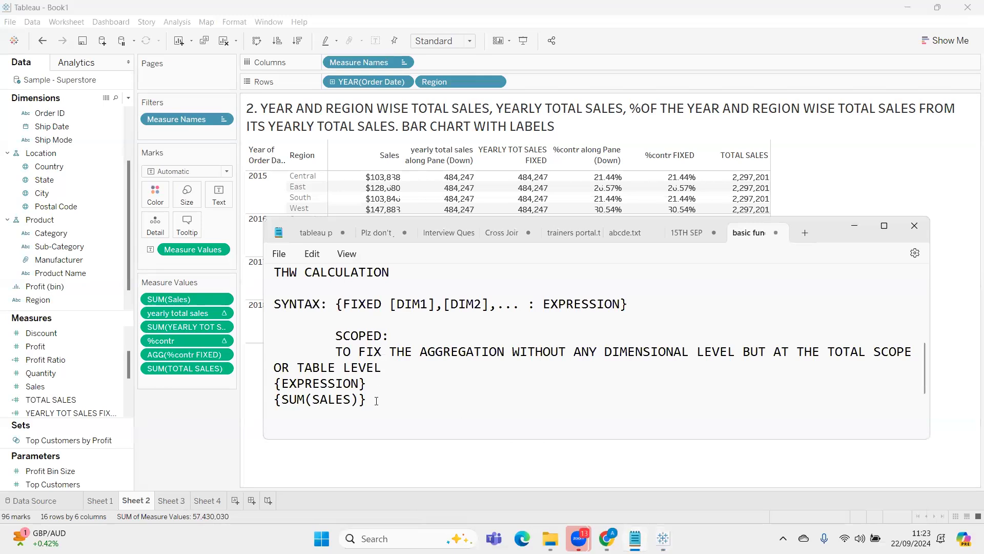
scroll(382, 400, "down", 2)
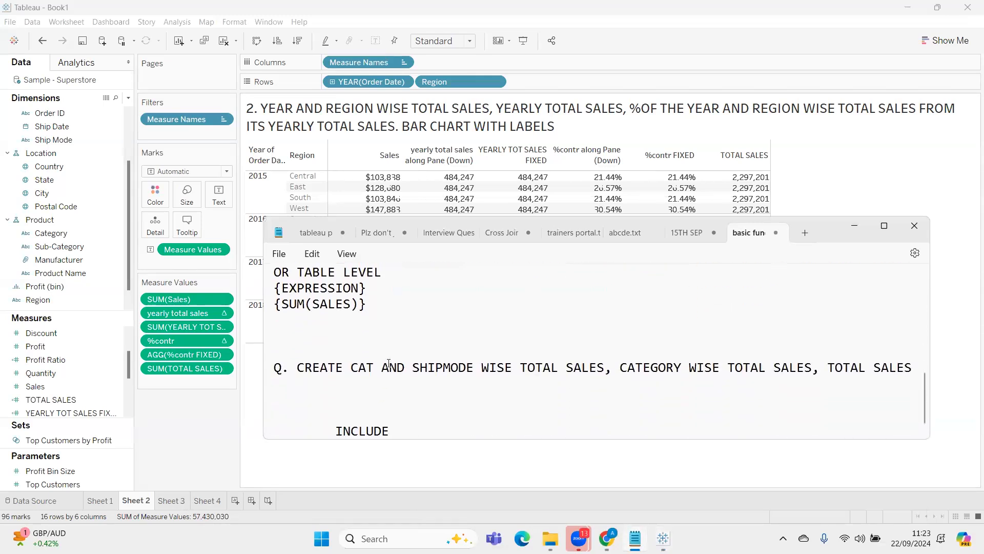
scroll(388, 363, "up", 2)
scroll(389, 364, "down", 2)
scroll(390, 363, "up", 2)
scroll(389, 363, "down", 2)
left_click(268, 368)
left_click_drag(627, 350, 916, 372)
key("ctrl+c")
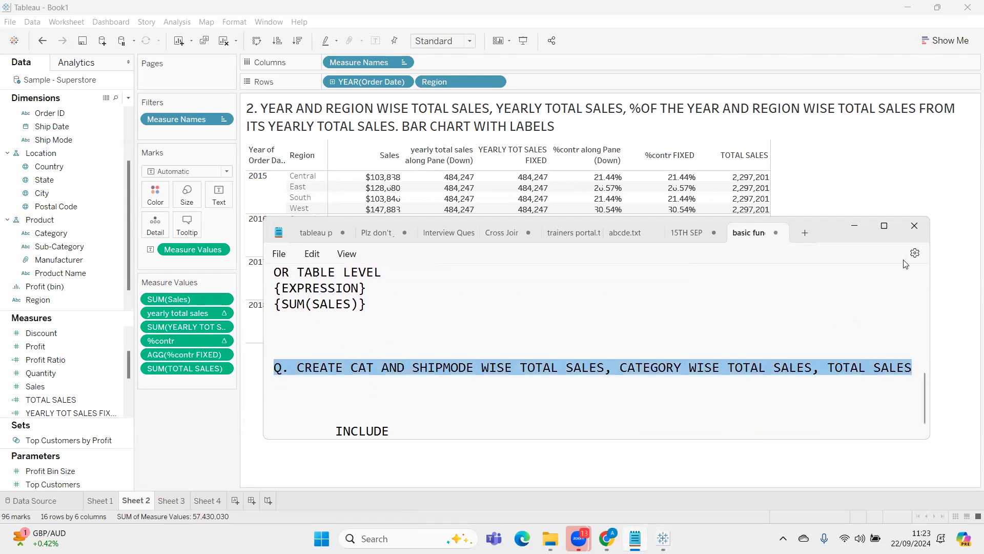
left_click(858, 225)
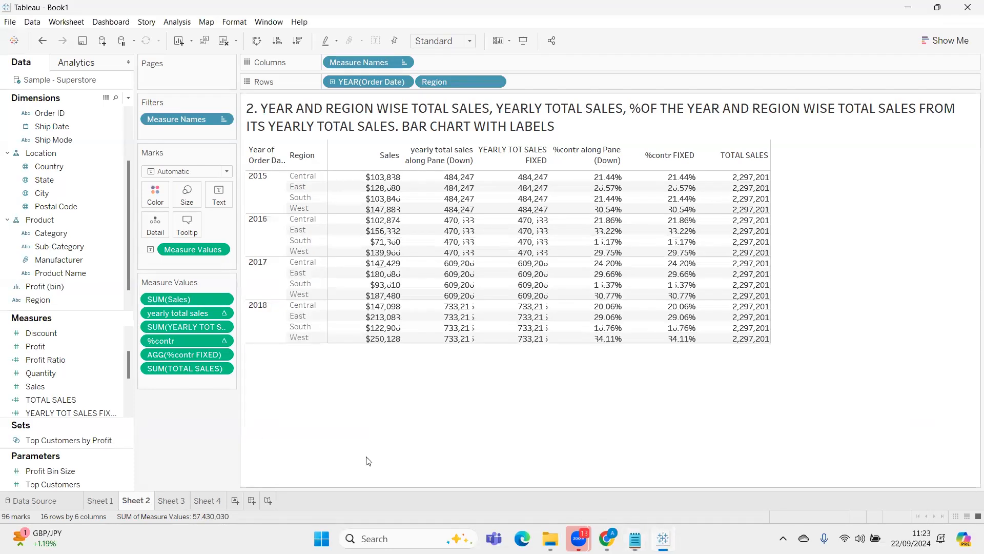
Replace Sheet 3's title with the bold text "Q. CREATE CAT AND SHIPMODE WISE TOTAL SALES, CATEGORY WISE TOTAL SALES, TOTAL SALES"
left_click(175, 502)
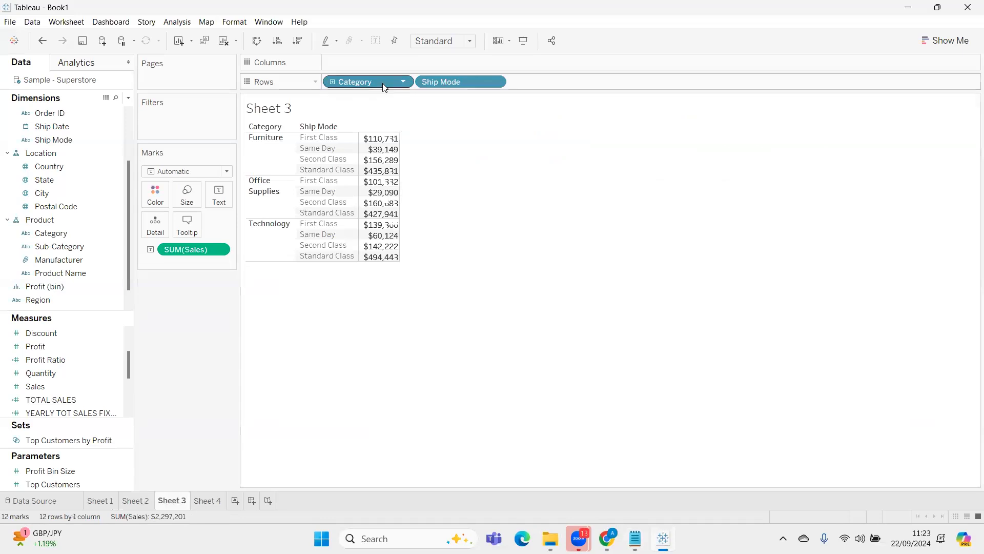
double_click(349, 109)
key("ctrl+v")
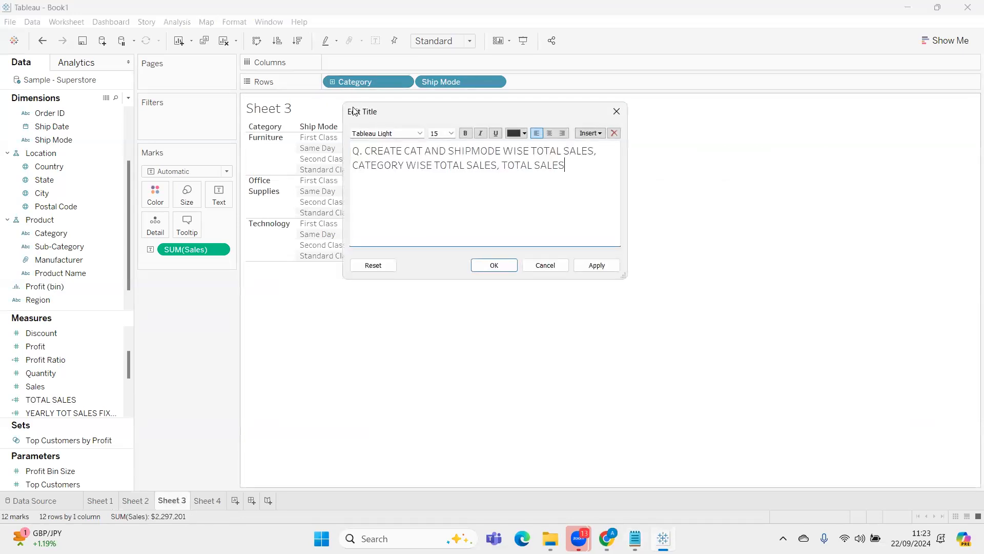
key("ctrl+a")
left_click(428, 216)
key("ctrl+a")
key("ctrl+b")
left_click(505, 266)
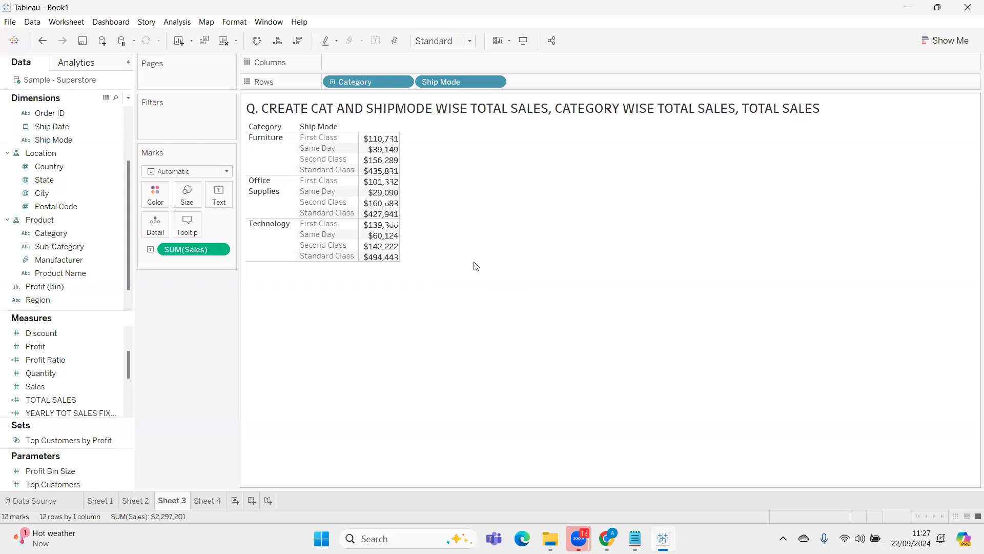
left_click(139, 500)
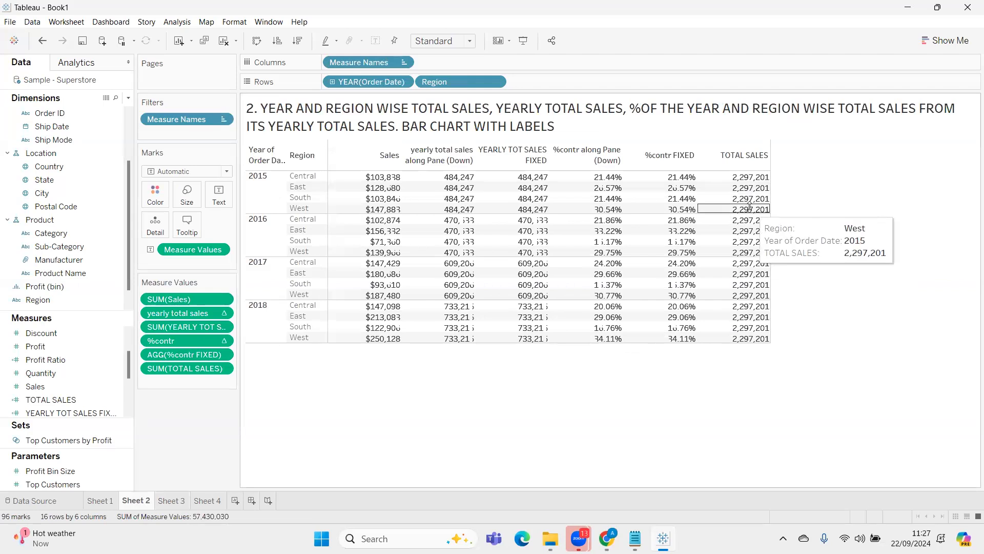
left_click(185, 499)
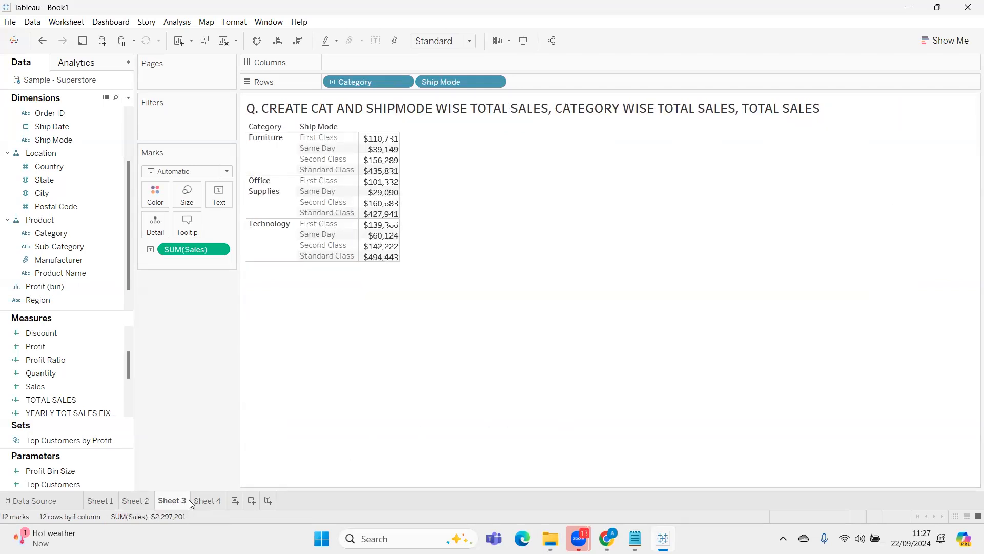
left_click(209, 502)
left_click(185, 501)
Create a calculated field named CAT WISE TOT SALES on Sheet 3
mouse_move(21, 537)
left_click(128, 101)
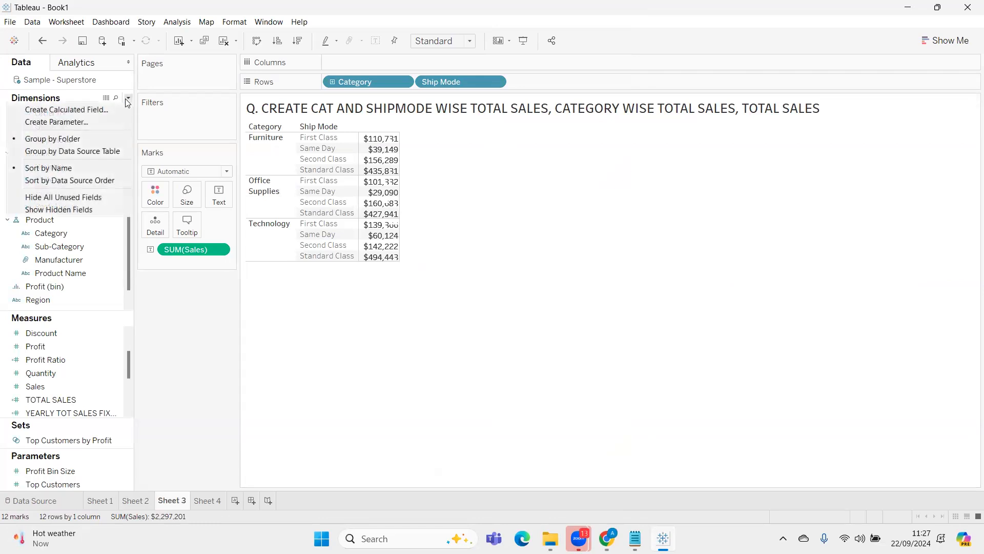
left_click(121, 107)
type("C")
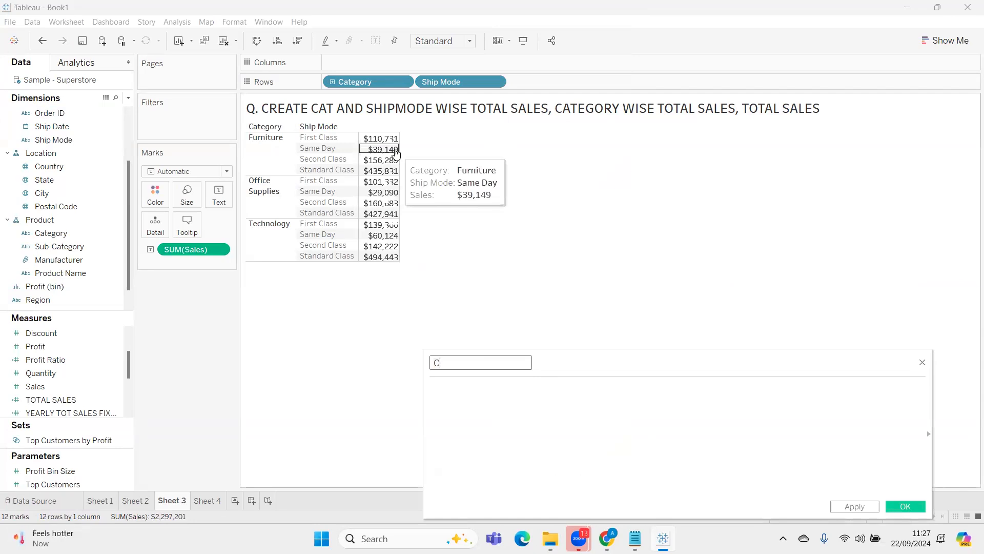
type("AT WISE TOT SALES")
key("Tab")
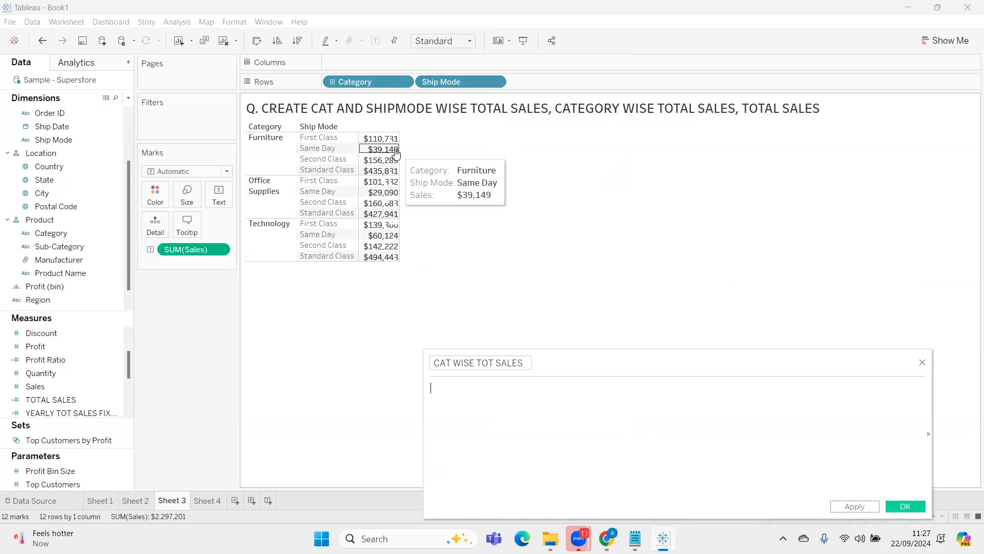
Enter the formula {FIXED [Category]: SUM([Sales])} for the CAT WISE TOT SALES calculated field
type("{FOIXE")
key("BackSpace")
key("BackSpace")
key("BackSpace")
key("BackSpace")
type("I")
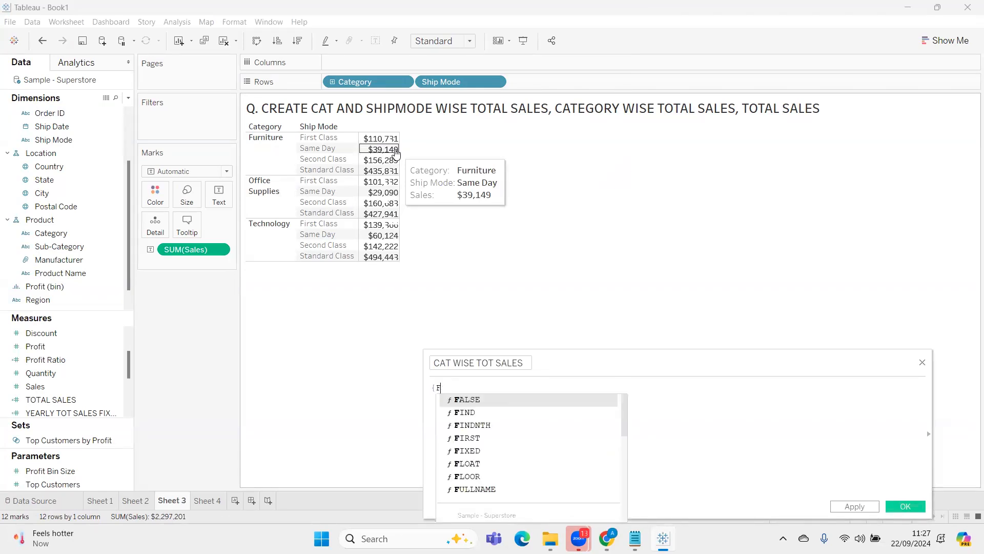
type("XED ")
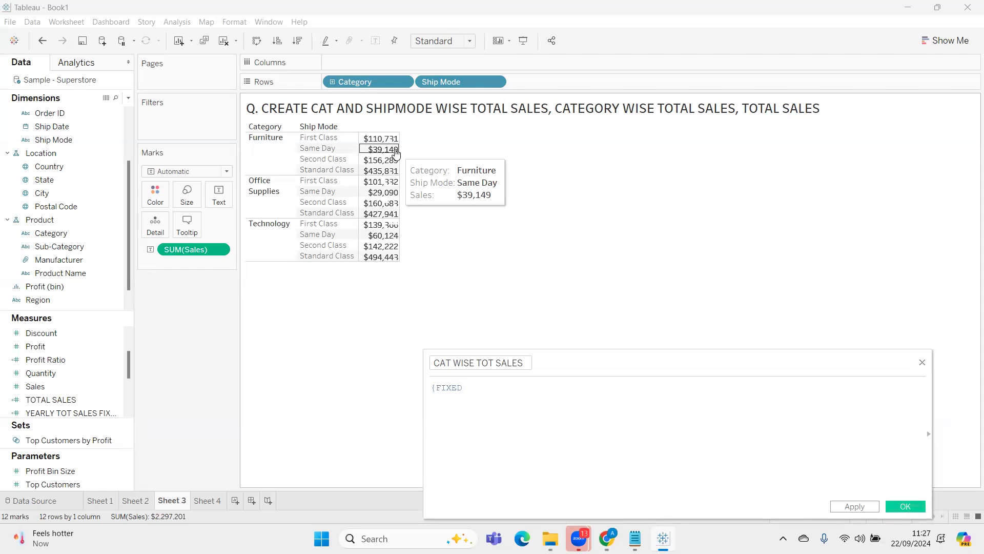
type("CAT")
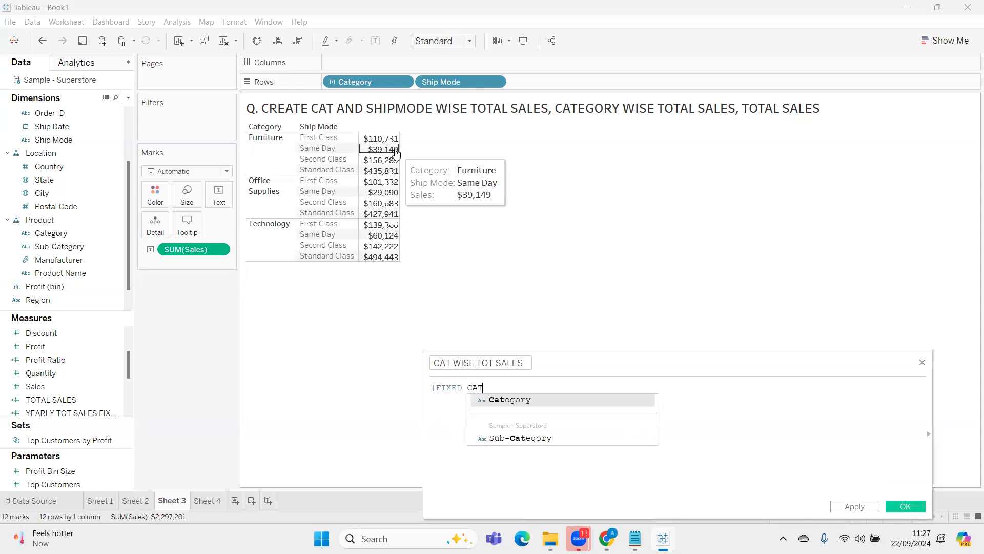
key("Return")
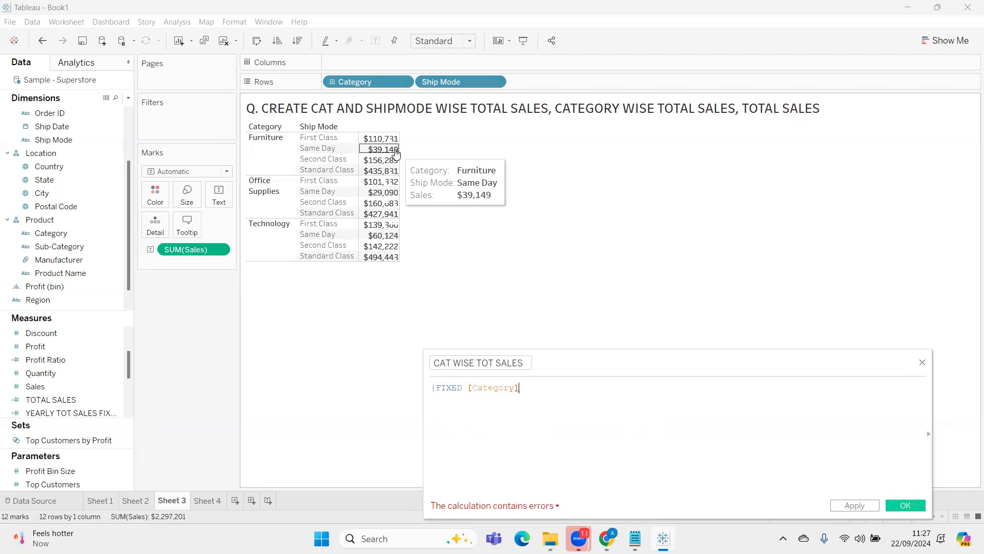
type(":")
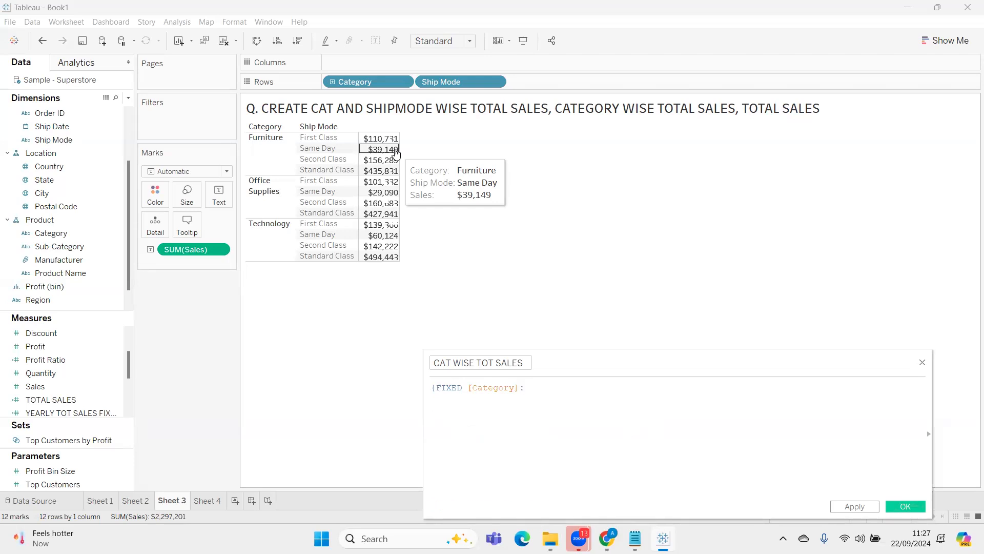
type(" SUM(SALES")
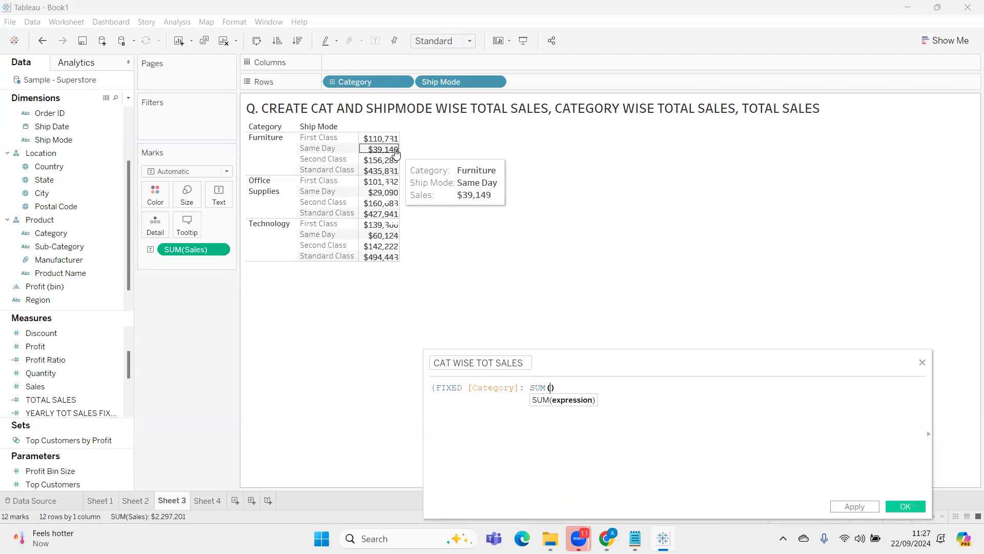
key("Return")
type("}")
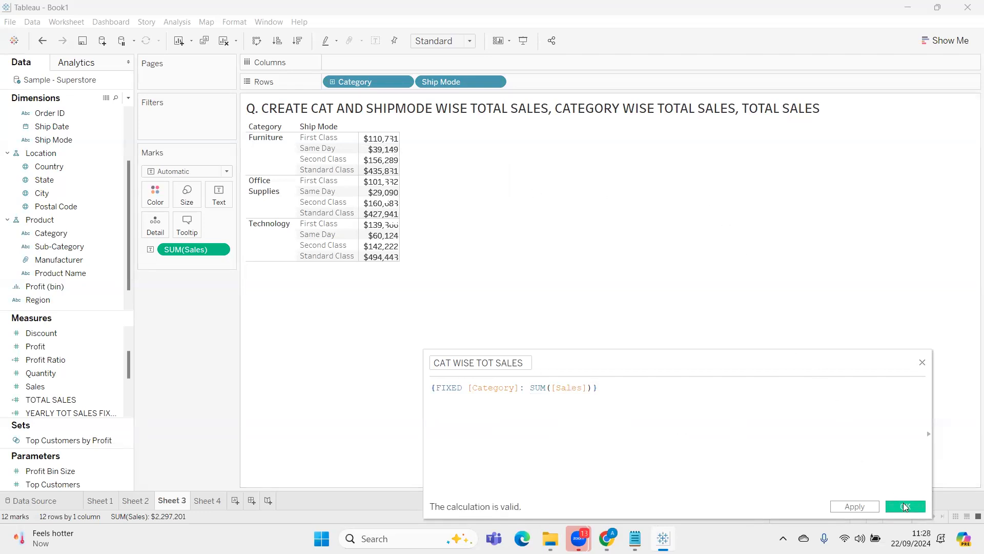
Save the calculation and add CAT WISE TOT SALES to the table's measure values after Sales
left_click(904, 506)
left_click_drag(81, 336, 386, 148)
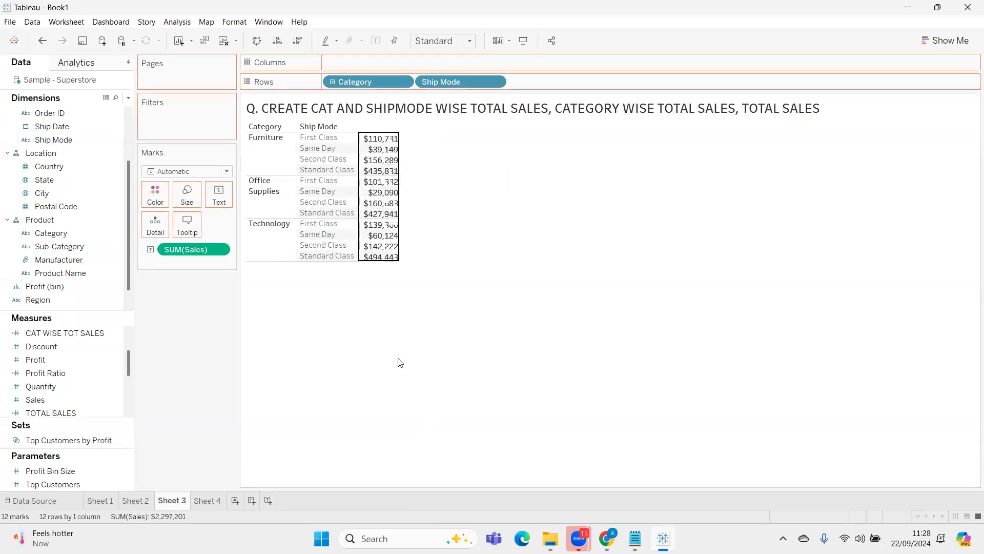
left_click_drag(177, 303, 184, 325)
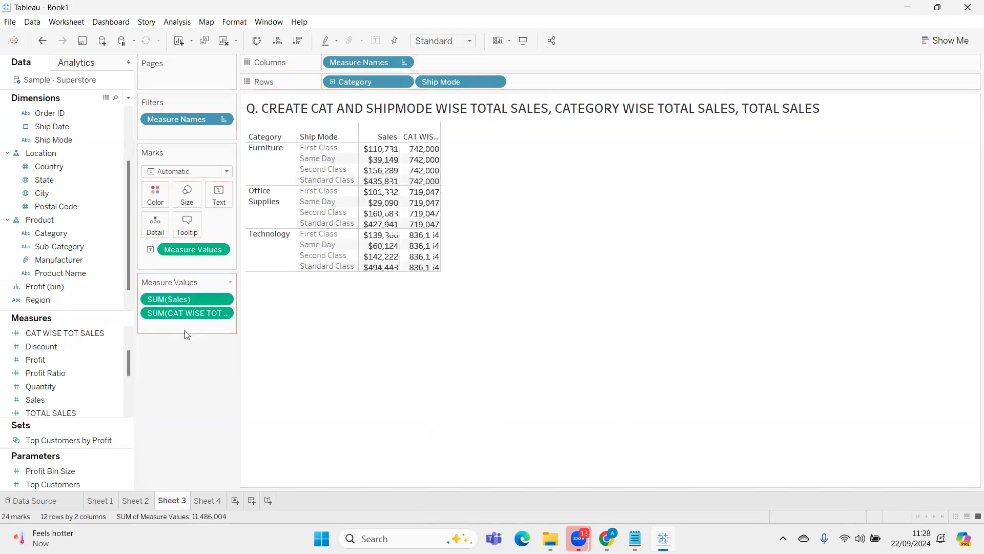
Review the TOTAL SALES formula in the calculation editor, close it, and add TOTAL SALES as the table's third measure
scroll(84, 364, "up", 1)
scroll(78, 380, "down", 2)
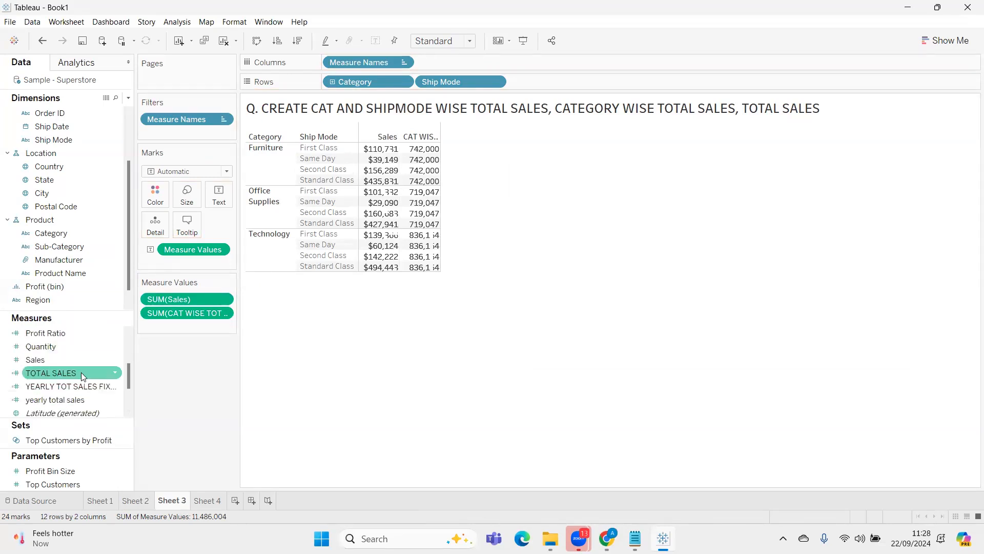
left_click(81, 372)
right_click(81, 372)
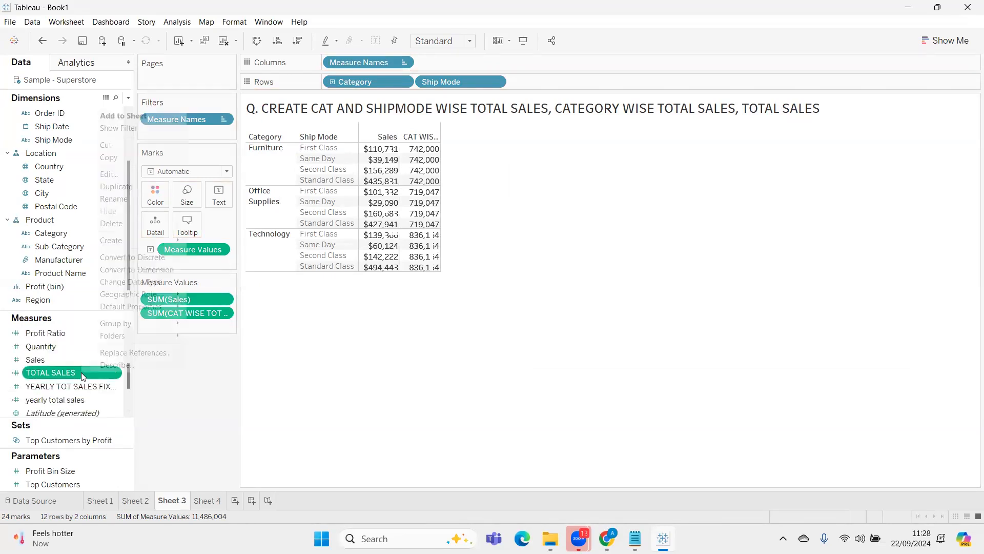
left_click(102, 174)
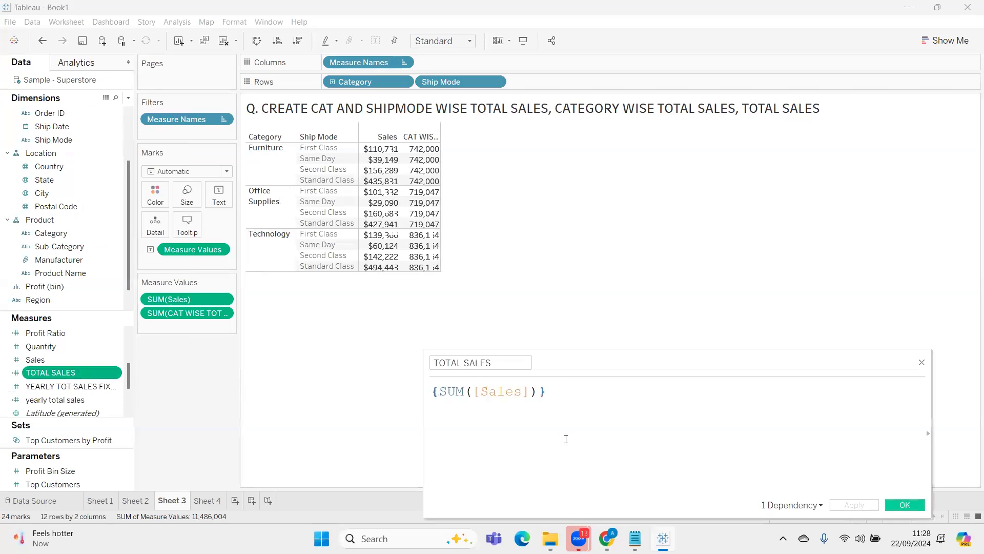
scroll(579, 452, "up", 3)
left_click(905, 504)
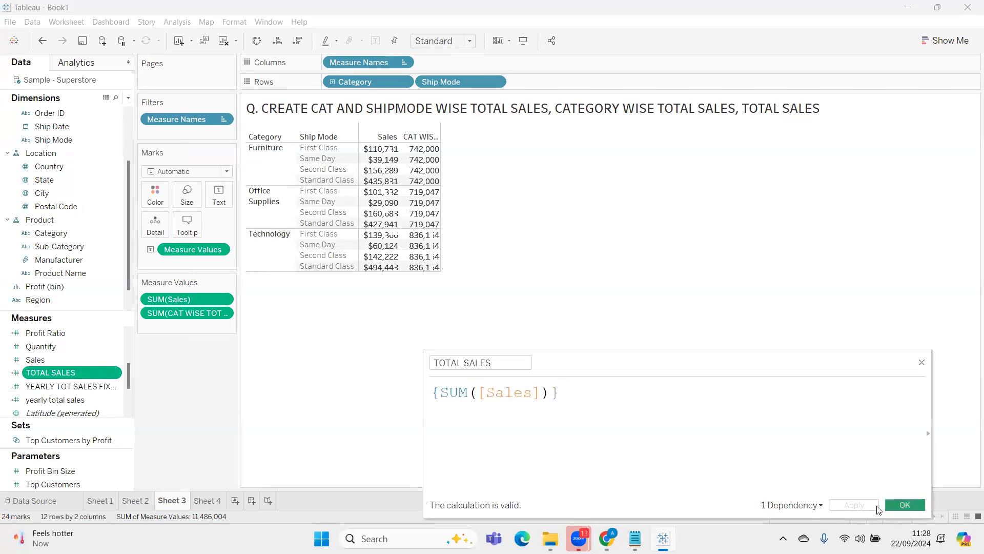
left_click_drag(92, 373, 190, 323)
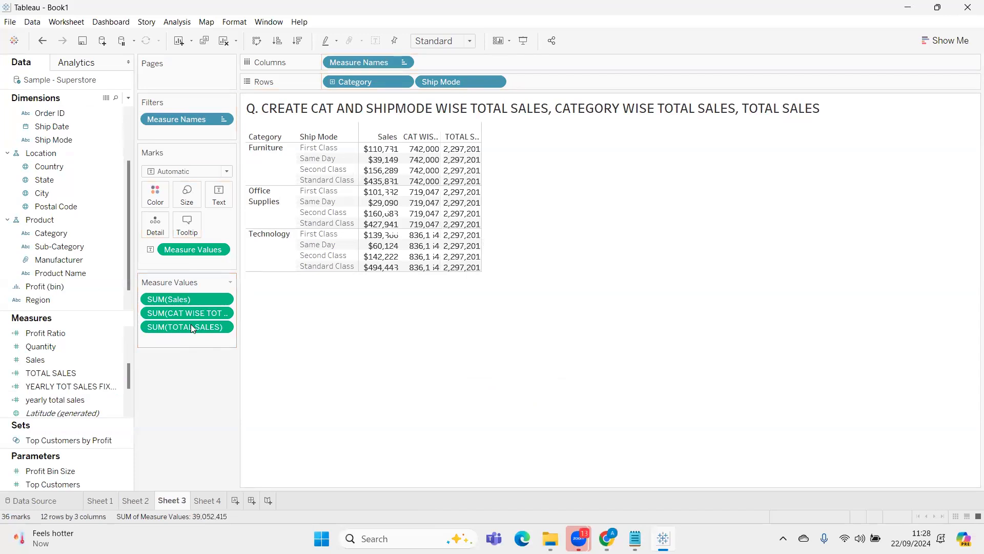
Switch to Notepad and append ", %CONTRIBUTION OF THE CATEGORY AND SHIP MODE WISE TOTAL SALES FROM ITS CAT TOTAL SALES" to the practice question
mouse_move(635, 538)
left_click(638, 484)
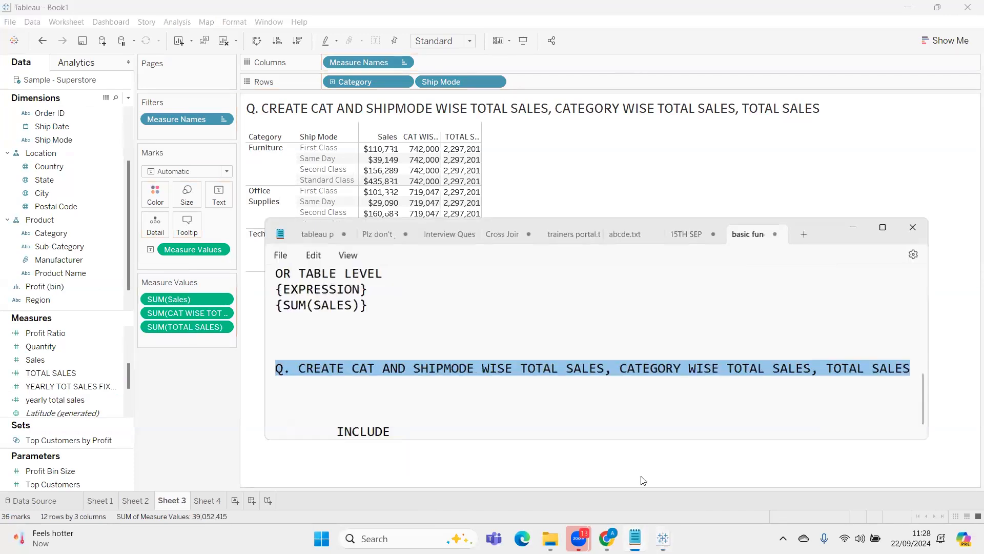
left_click(912, 368)
type(", ")
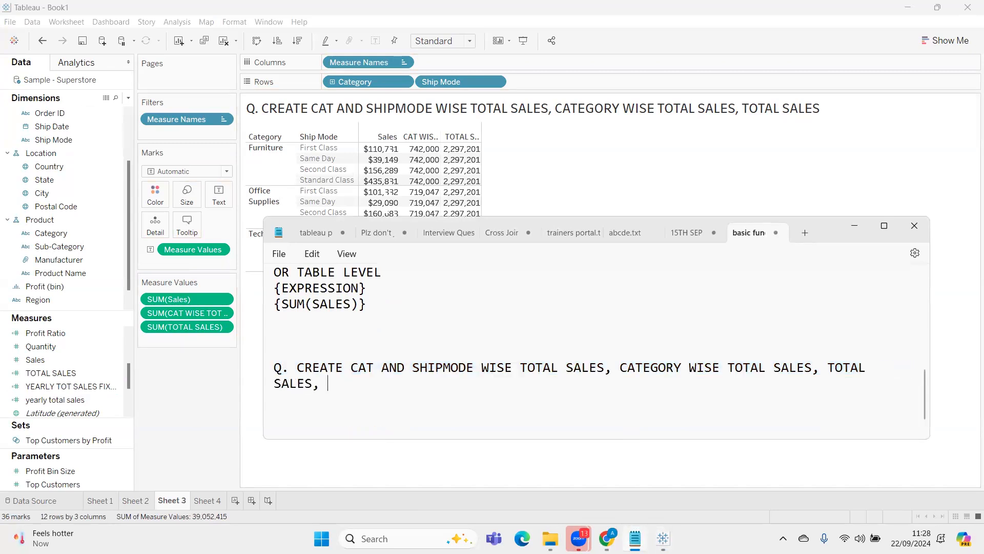
type("%CONTRIBUTIO")
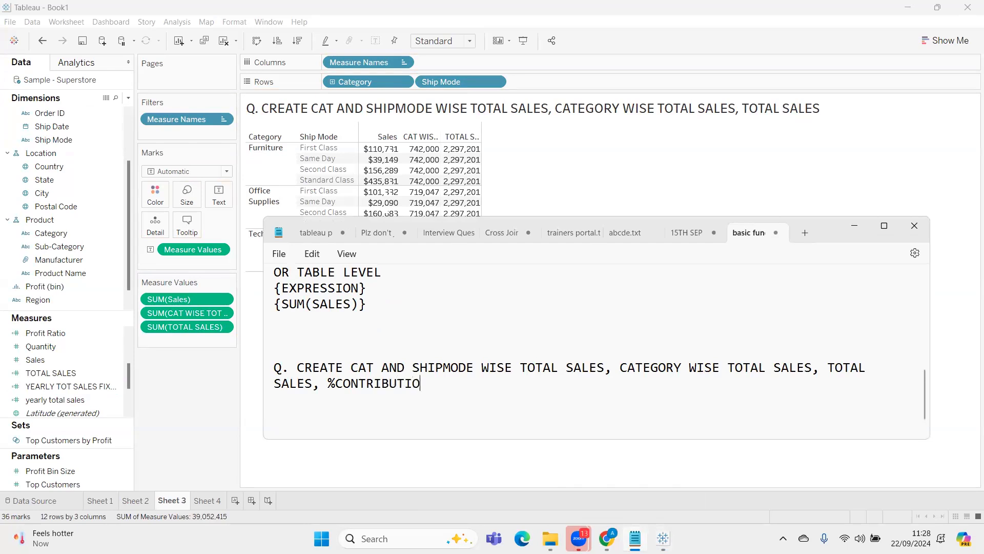
type("N OF THE CATEGOR")
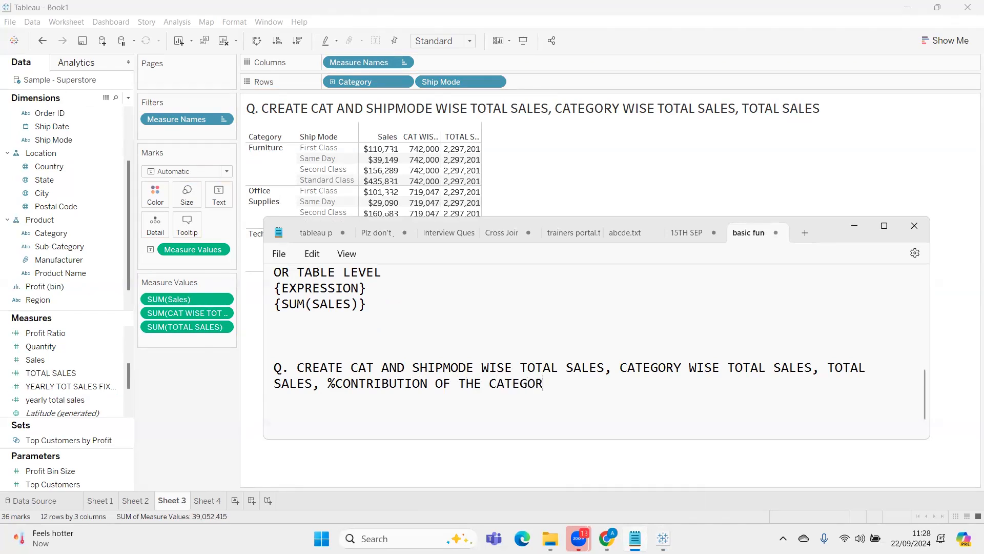
type("Y AND SHIP MODE WISE TOTAL S")
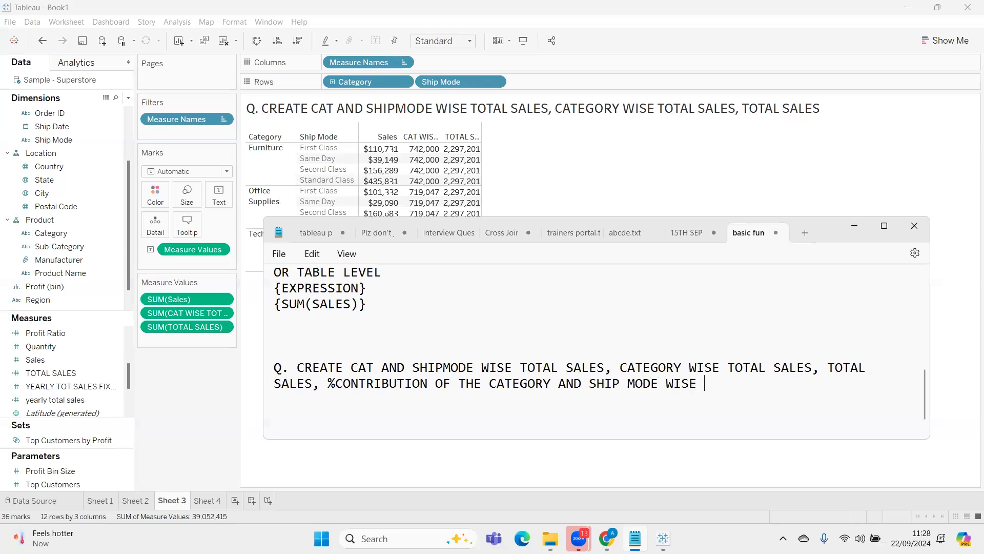
type("ALES FROM CAT W")
key("BackSpace")
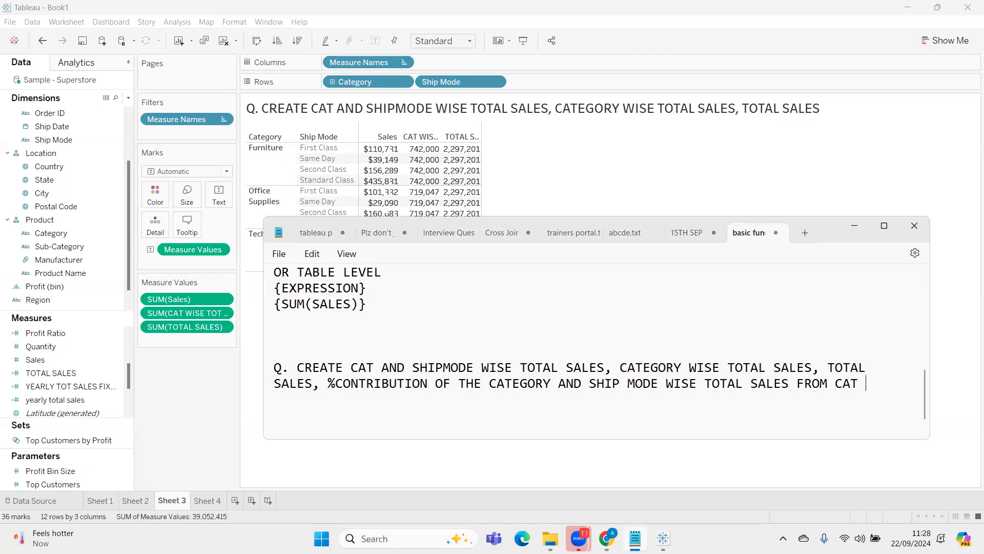
key("BackSpace")
key("BackSpace")
key("BackSpace")
type("ITS CAT TOTAL SALES")
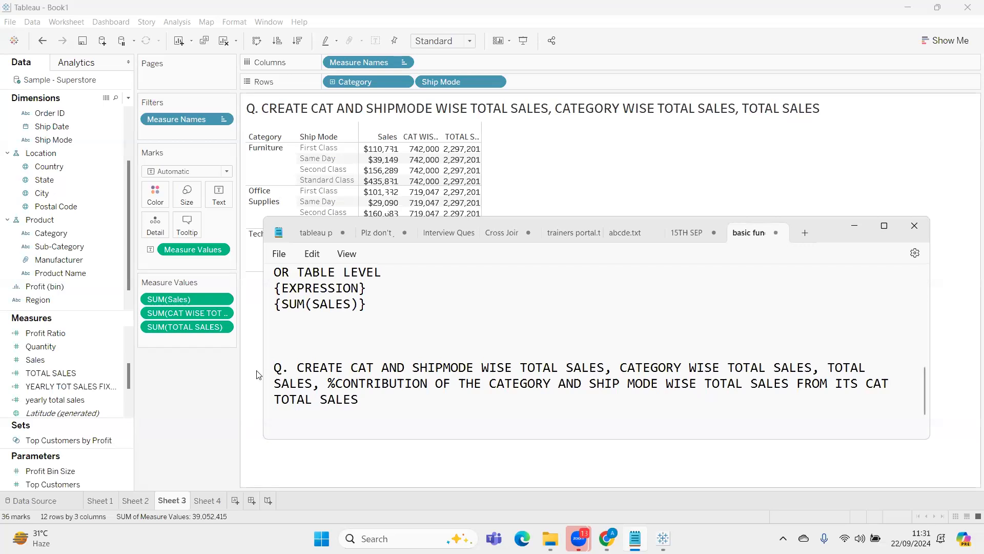
Add the indented note "%CONTRI= INDV TOT SALES/ WHOLE TOTAL" below the practice question
scroll(419, 390, "down", 1)
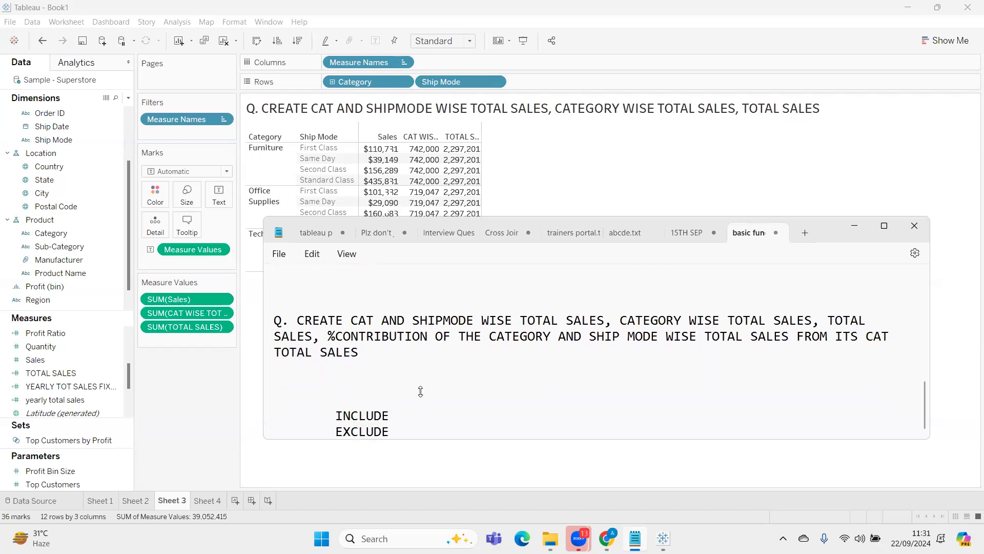
left_click(426, 370)
key("Return")
key("Return")
key("Up")
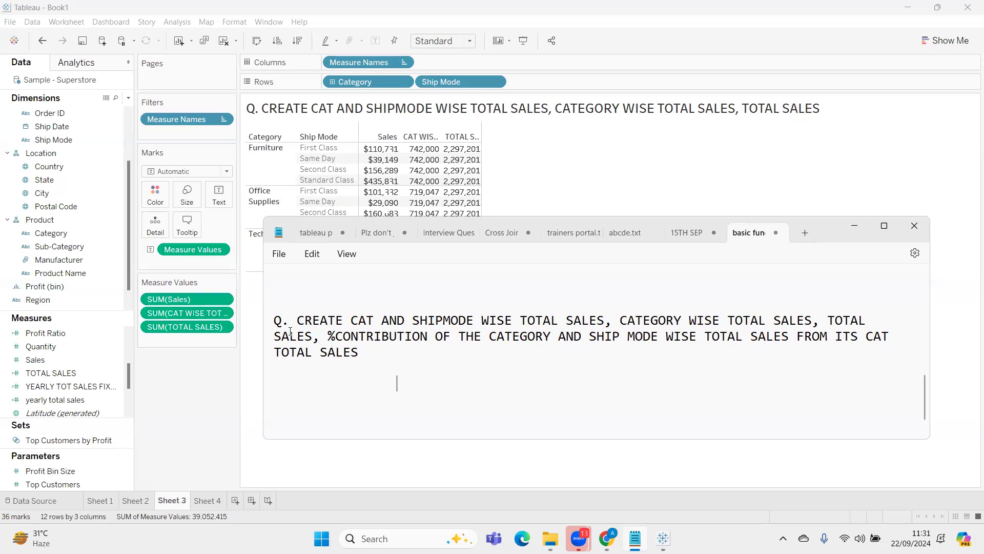
type("%CONTRI= IN")
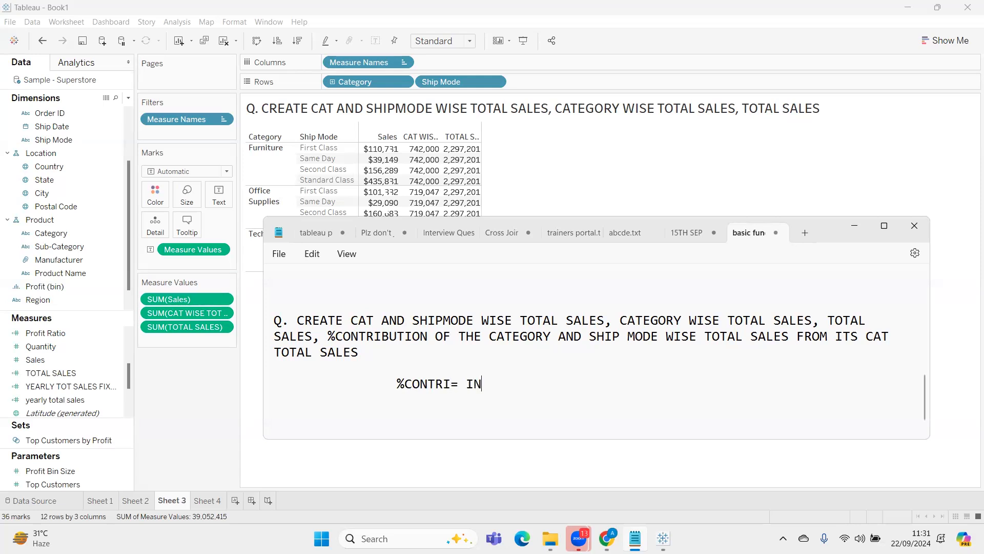
type("DV TOT SALES/ ")
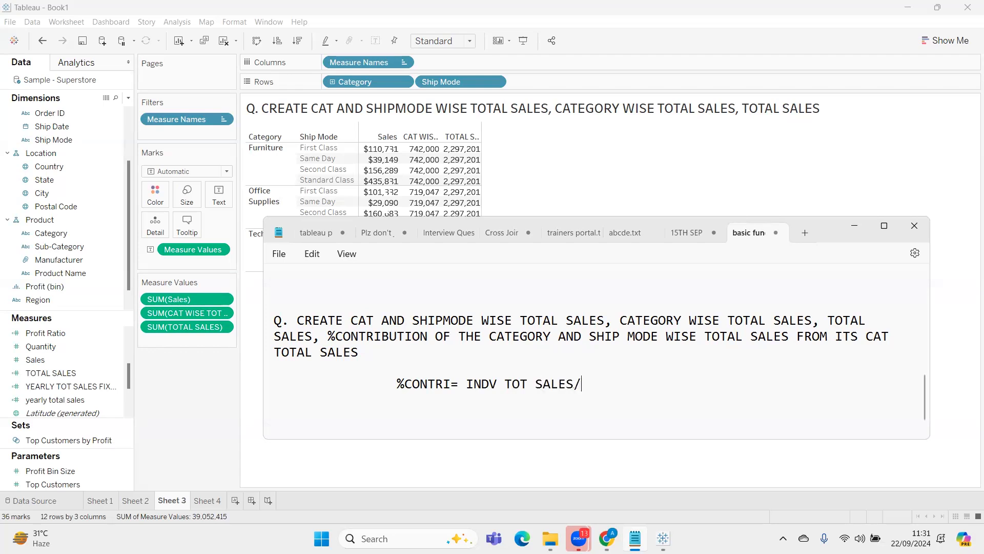
type("WHOLE TOTAL *")
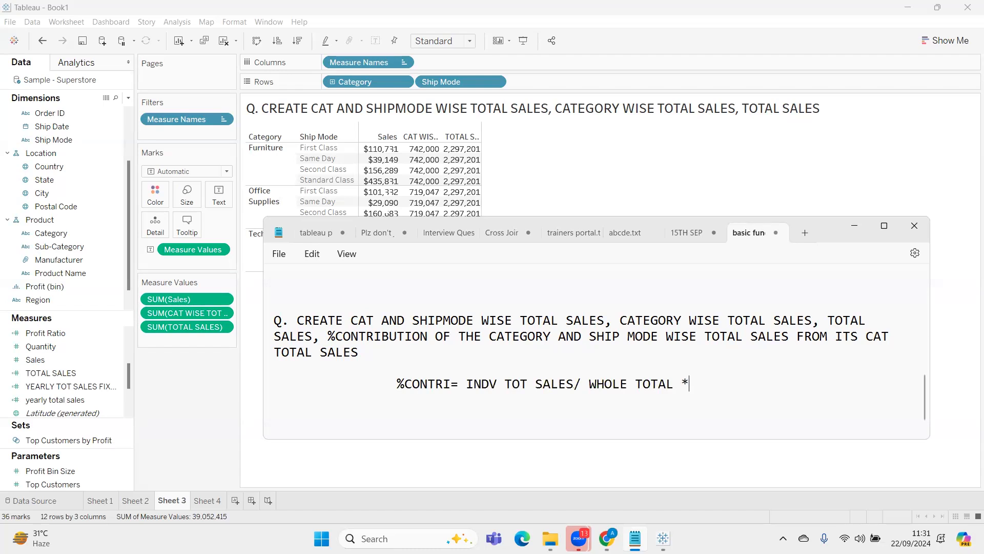
type("100")
key("BackSpace")
key("BackSpace")
key("BackSpace")
key("BackSpace")
Add the note "%CHNGE= (CURR -PREV)/PREV" on the line below the contribution formula
type("%CHNGE= (")
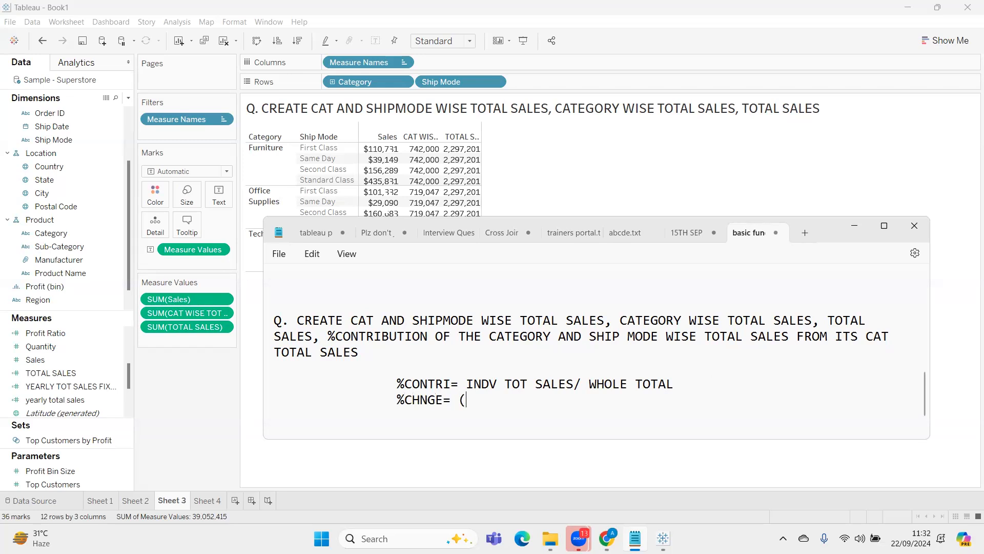
type("CURR -PREV)/")
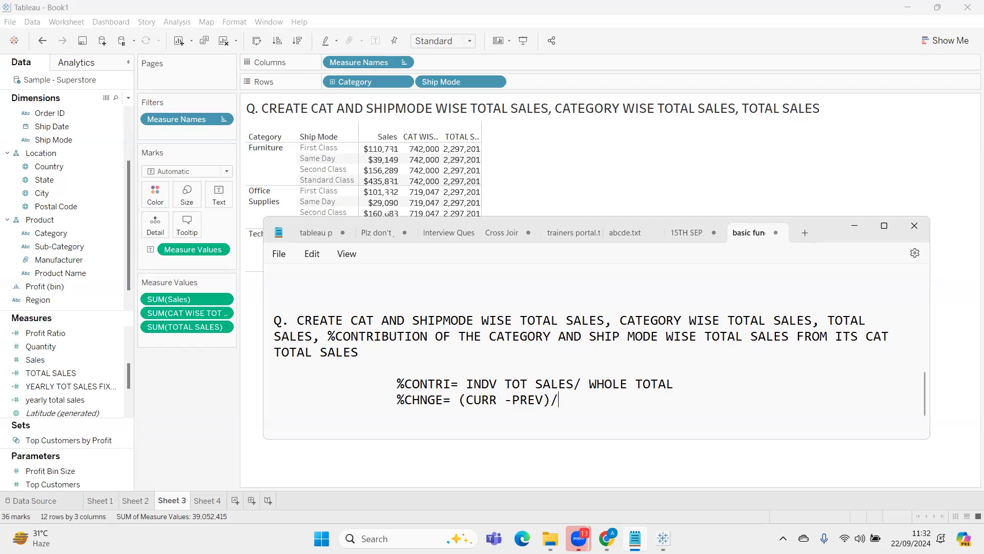
type("PREV")
Highlight WHOLE TOTAL in the contribution formula and CAT in the question's closing phrase to compare the two
left_click_drag(589, 384, 685, 383)
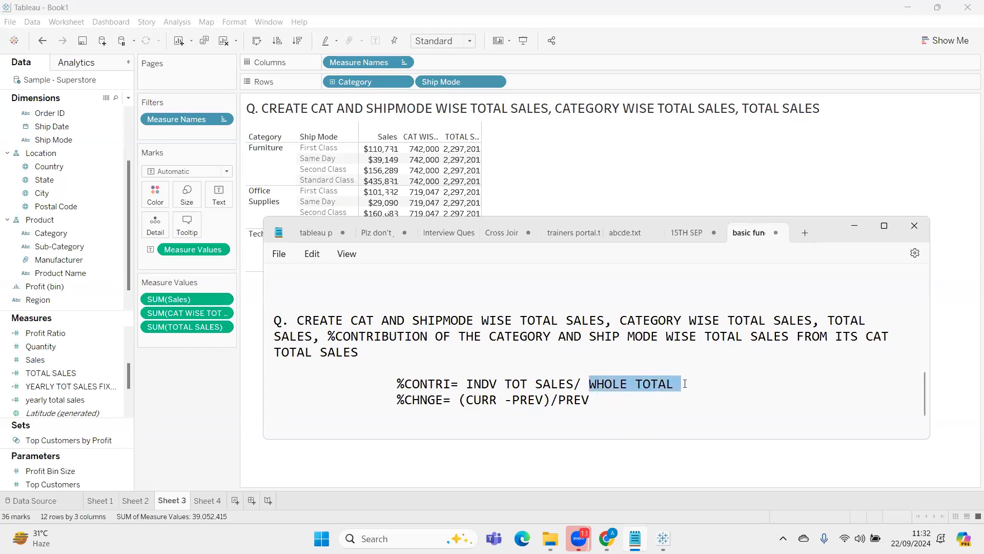
left_click_drag(834, 336, 666, 384)
double_click(891, 336)
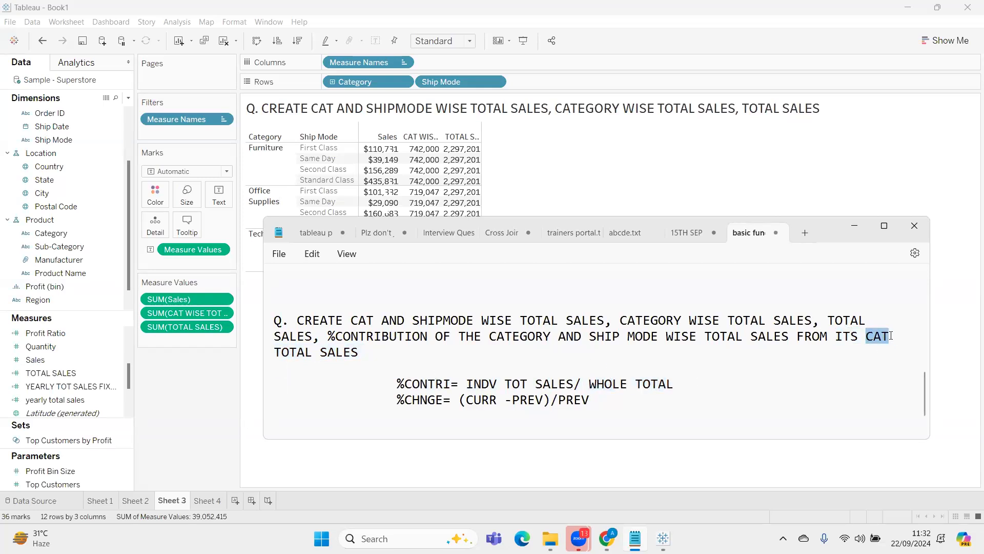
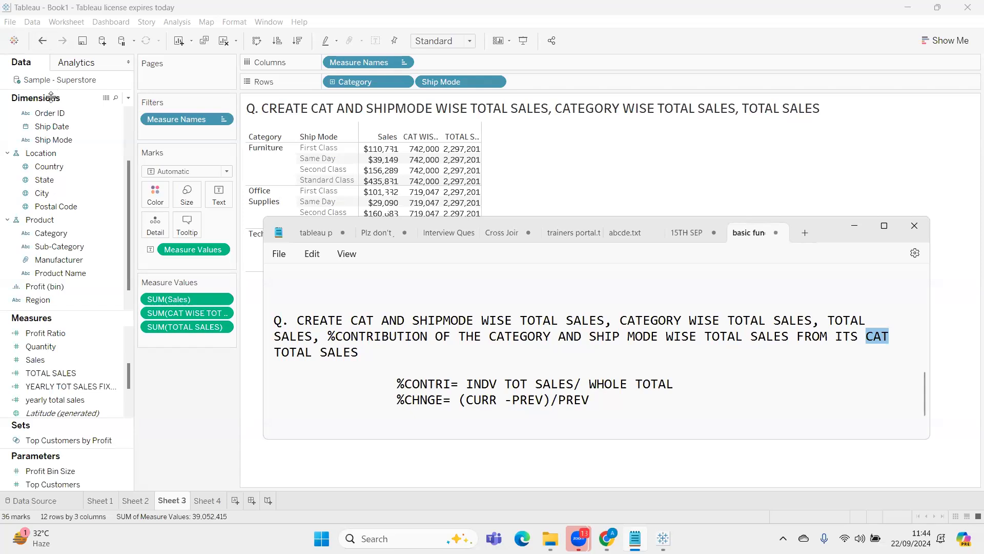
Switch to Tableau and start a new calculated field named "%CONTRIB"
left_click(366, 348)
left_click_drag(830, 225, 828, 287)
left_click(127, 100)
left_click(128, 100)
left_click(116, 105)
type("CAT")
key("BackSpace")
key("BackSpace")
key("BackSpace")
key("BackSpace")
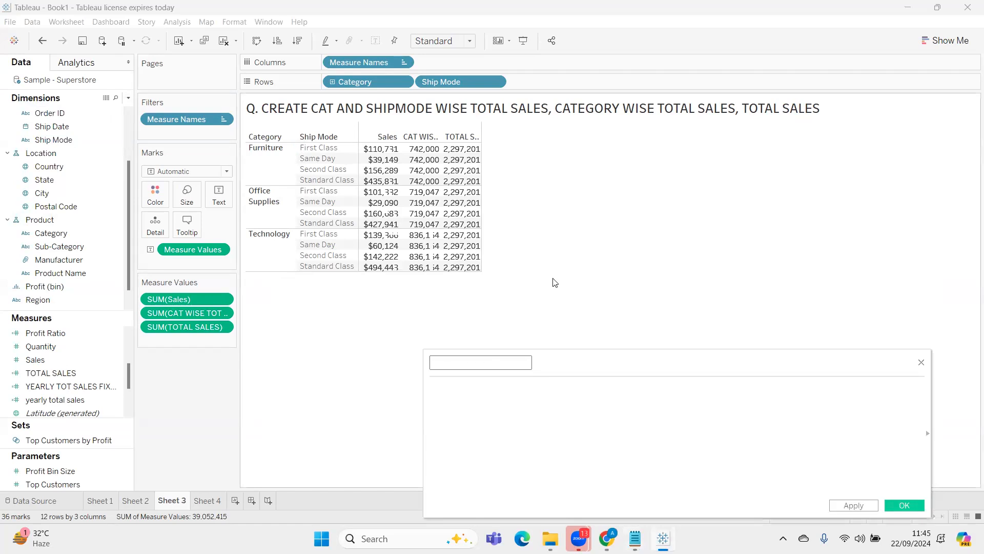
type("%CONTRIB")
key("Tab")
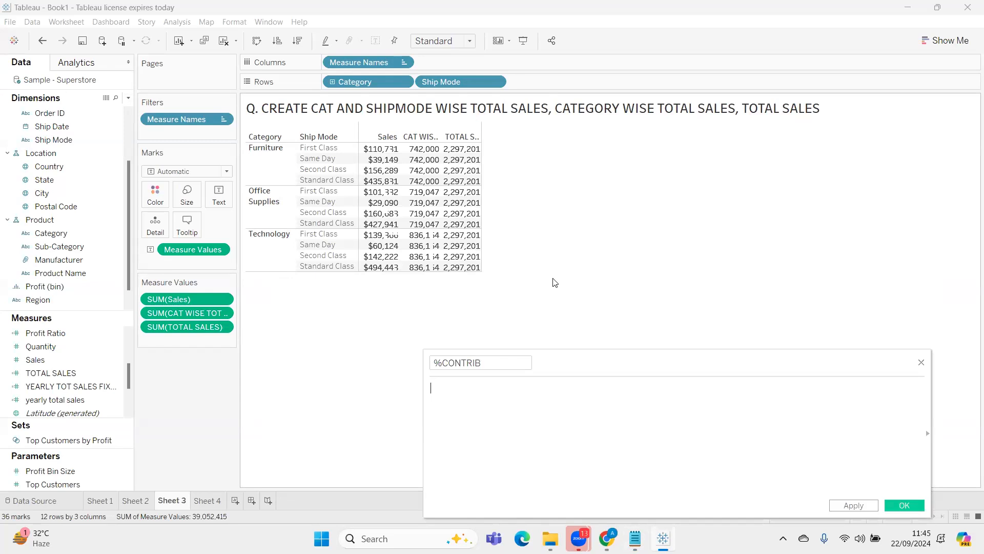
Define %CONTRIB as SUM([Sales])/SUM([CAT WISE TOT SALES]) and apply the calculation
left_click_drag(169, 299, 592, 415)
type("/")
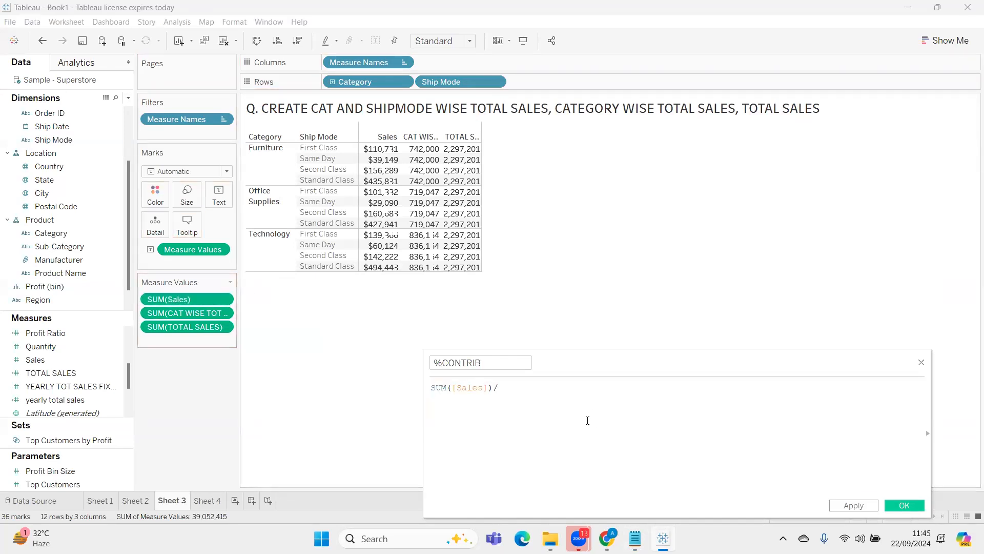
left_click_drag(185, 312, 624, 408)
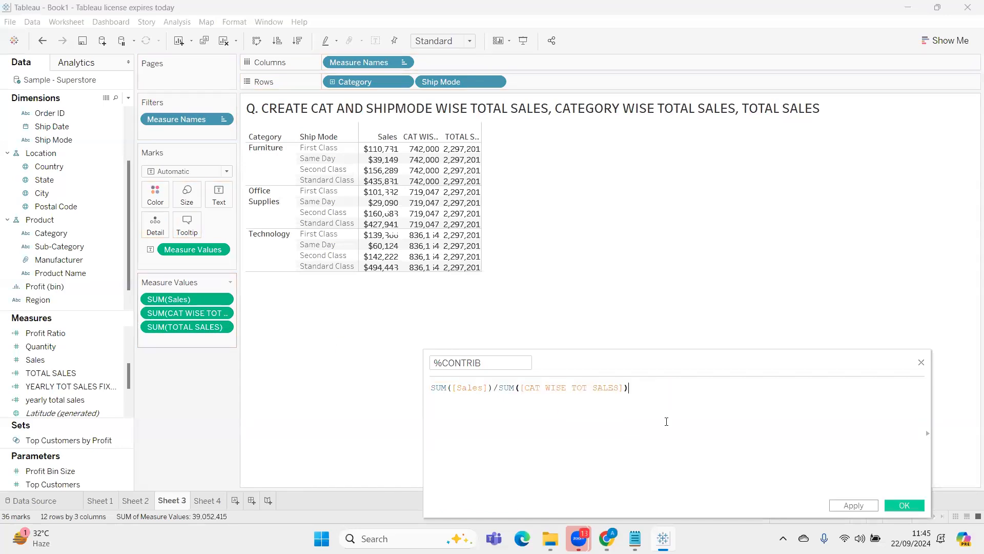
left_click(849, 507)
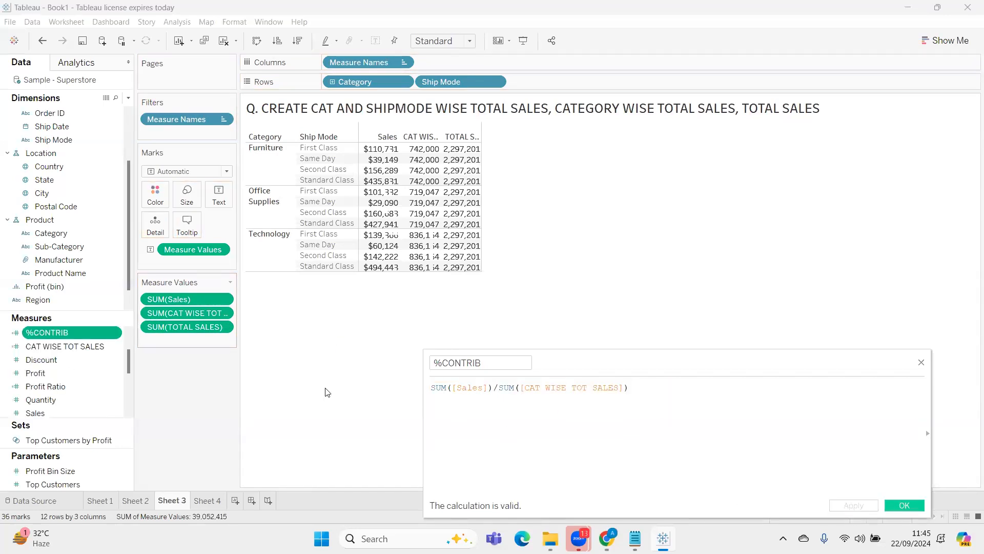
Set %CONTRIB's default number format to percentage with 2 decimal places and add the field to the sales table, closing its calculation editor
right_click(75, 334)
mouse_move(154, 263)
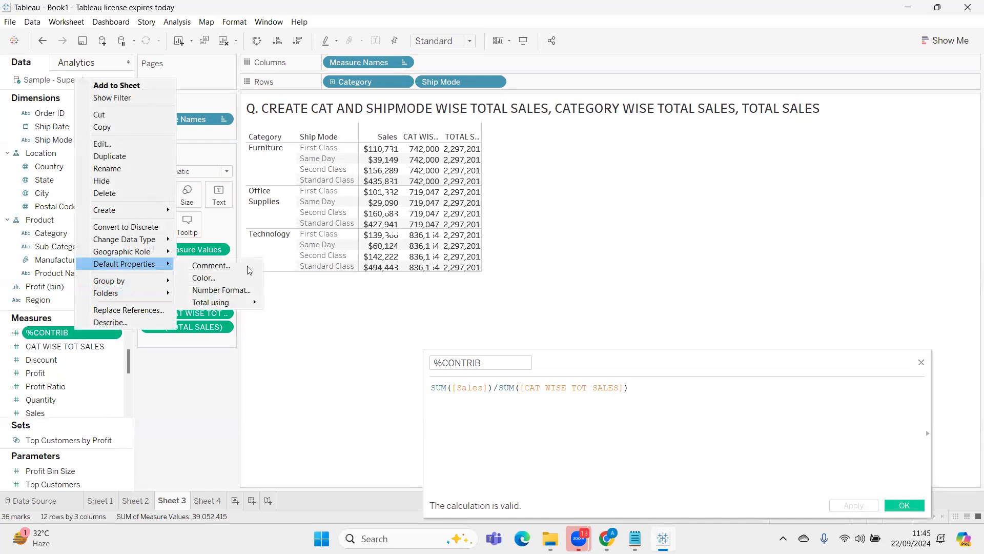
left_click(220, 291)
left_click(389, 256)
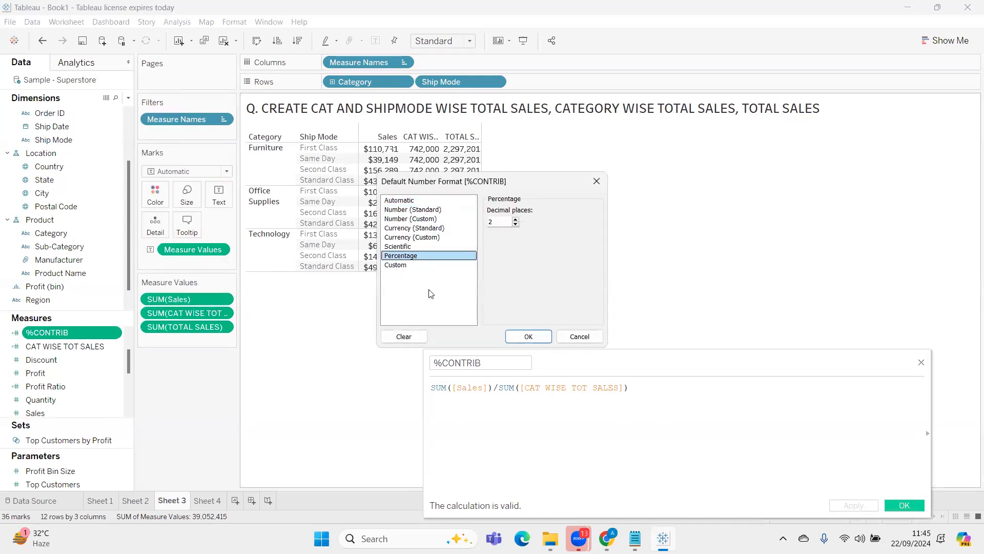
left_click(528, 337)
left_click_drag(45, 333, 365, 418)
left_click(913, 505)
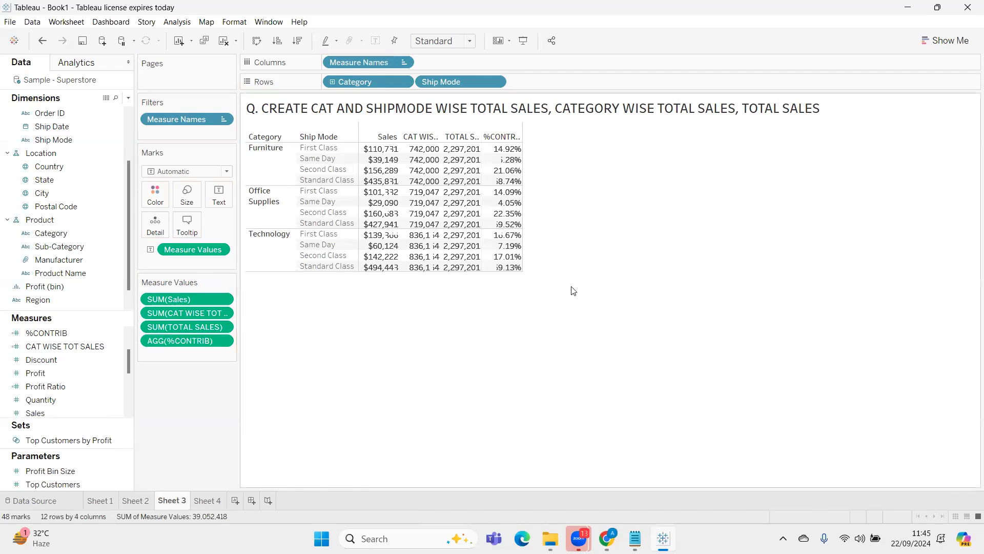
Switch to Notepad and describe the INCLUDE entry as "VIEW SPECIFIC"
left_click(635, 538)
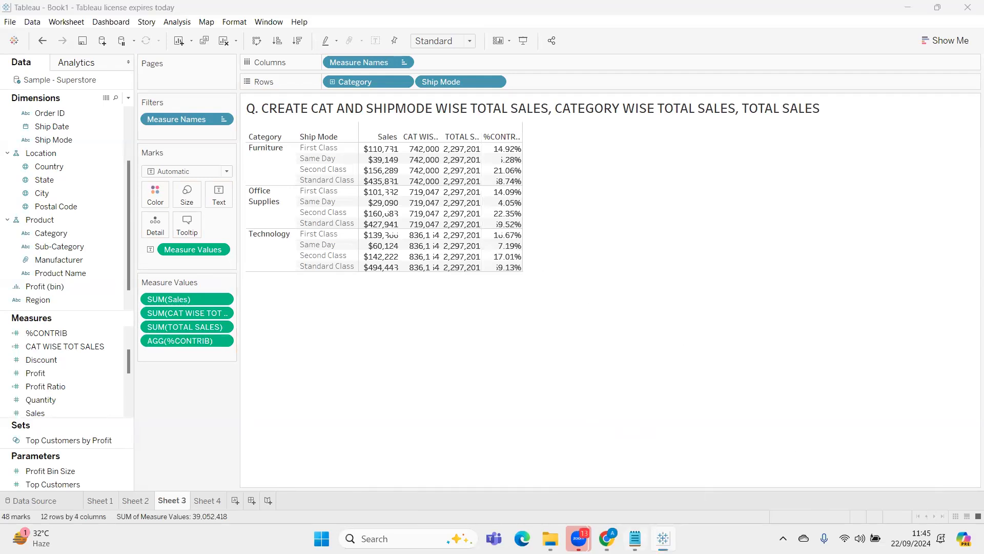
scroll(621, 468, "down", 1)
left_click(412, 478)
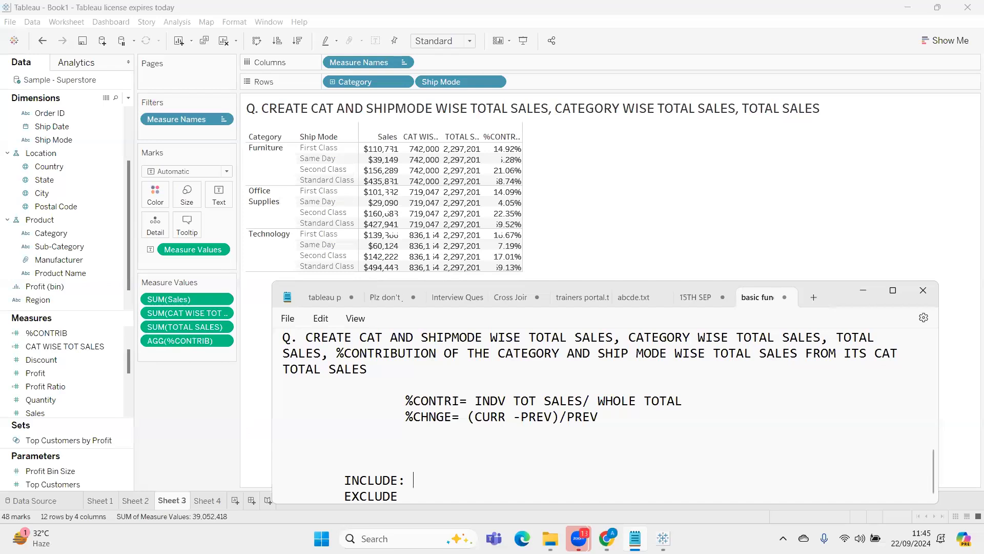
type("VOI")
key("BackSpace")
key("BackSpace")
type("IEW SPECIFIC")
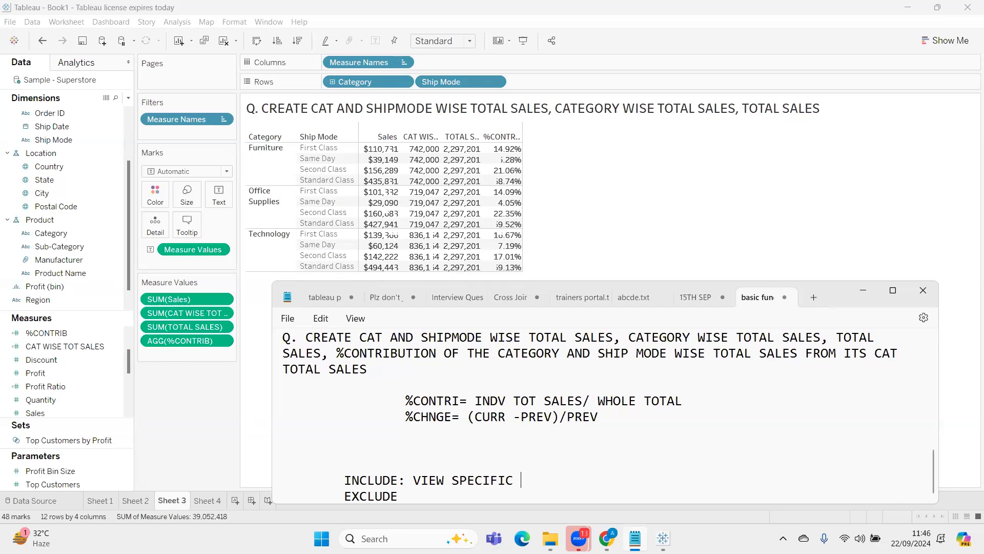
type(" : CREATES AGGREGATION")
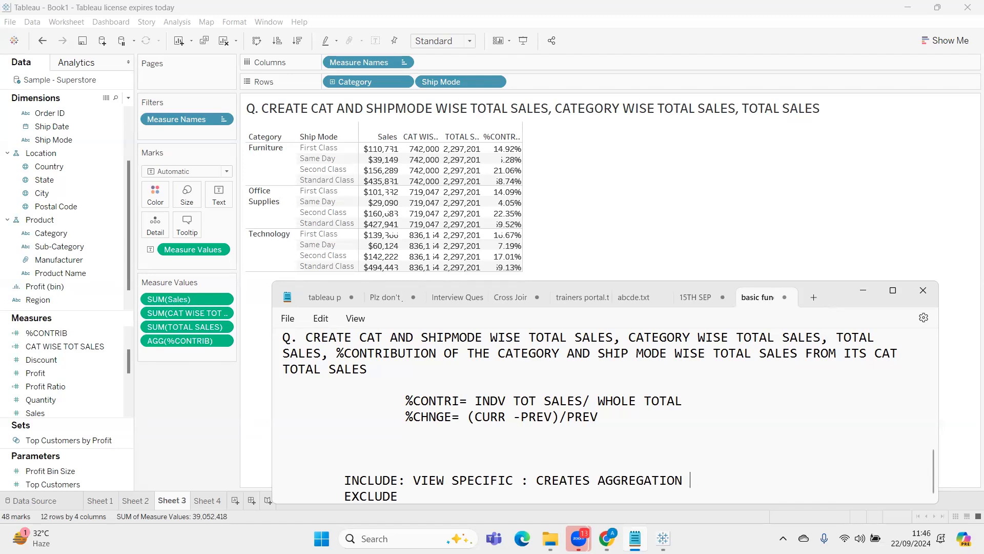
type("ON THE DIMN")
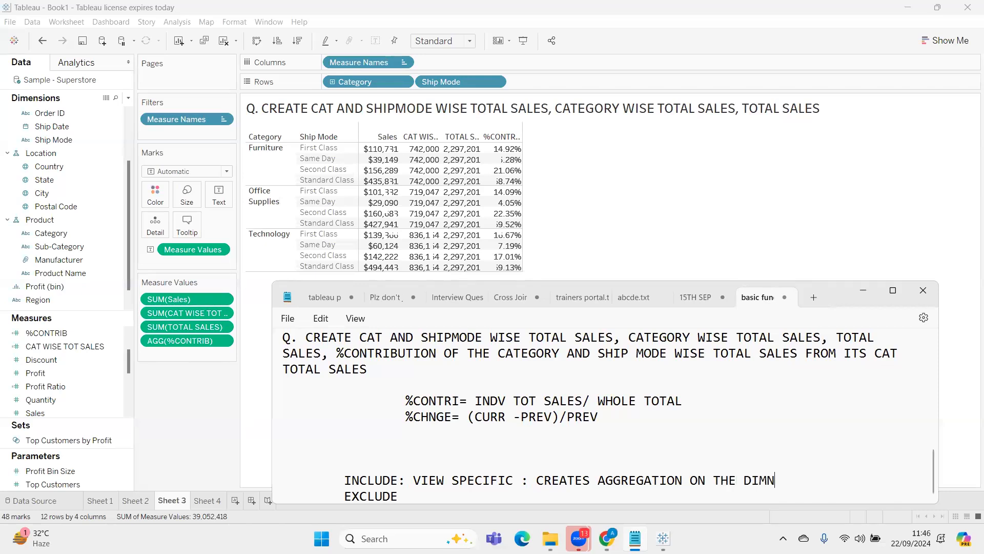
key("BackSpace")
key("BackSpace")
key("BackSpace")
key("BackSpace")
key("BackSpace")
key("BackSpace")
key("BackSpace")
Continue the INCLUDE note with "AT THE LEVEL OF DIM PRESENT IN THE VIEW"
key("BackSpace")
key("BackSpace")
key("BackSpace")
key("BackSpace")
type("AT THE LE VEL")
key("BackSpace")
key("BackSpace")
key("BackSpace")
type("VEL OO")
key("BackSpace")
type("F DIM P")
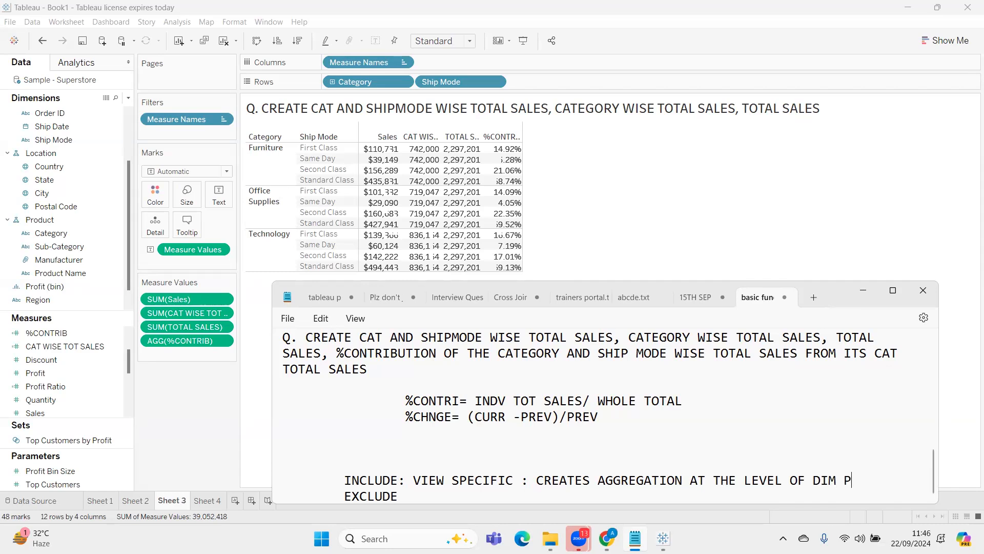
type("RESENT IN THE VIEW")
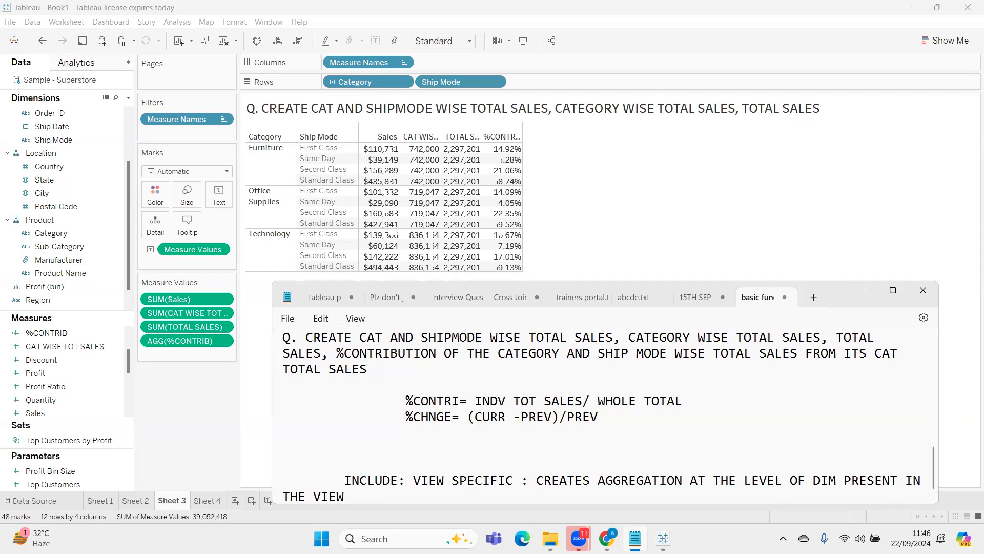
Append "+ SHALL ALSO INCLUDE" to the INCLUDE note, keeping EXCLUDE on its own indented line below
type("+ SHALL ALSO IM")
key("BackSpace")
type("NCLUDE")
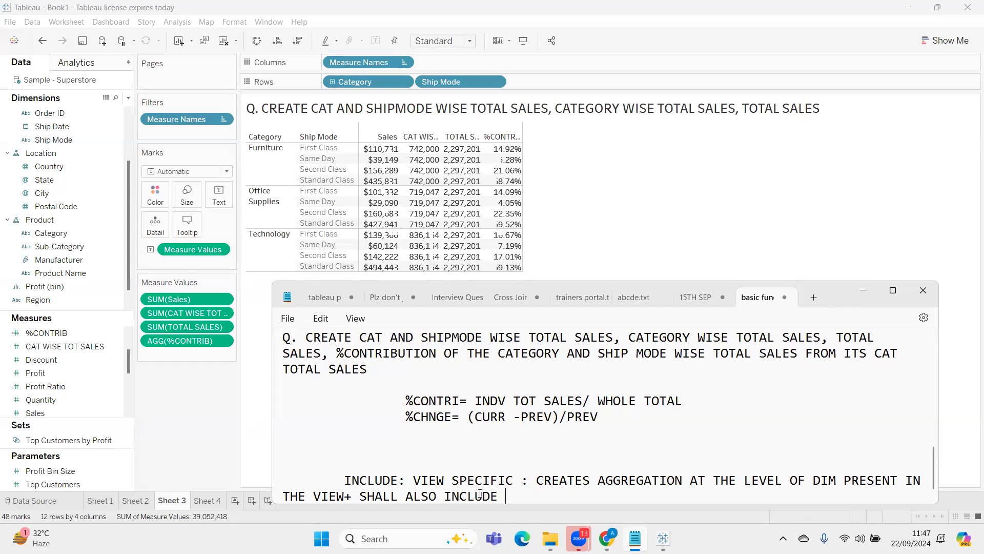
key("Return")
key("Tab")
type("EXCLUDE")
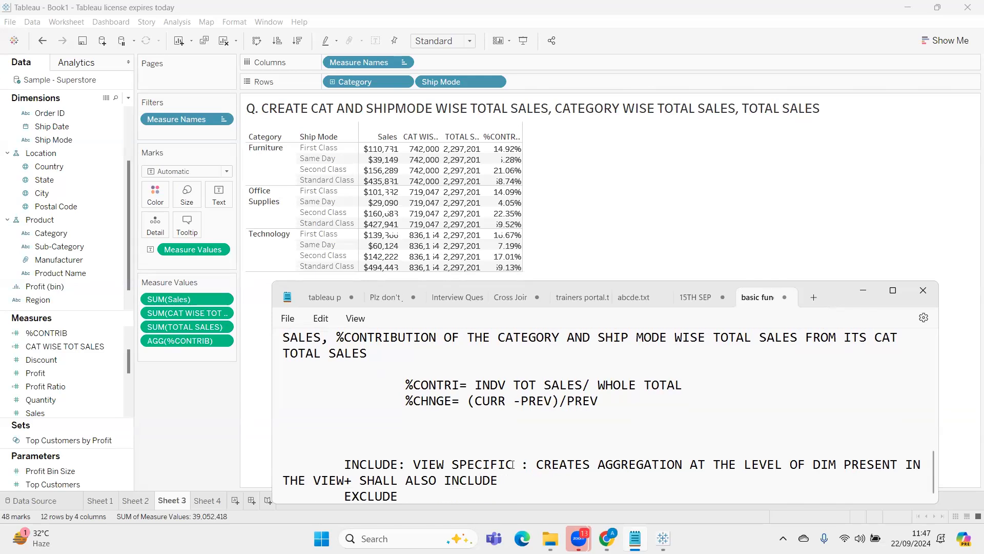
type("THE DIM MENTI")
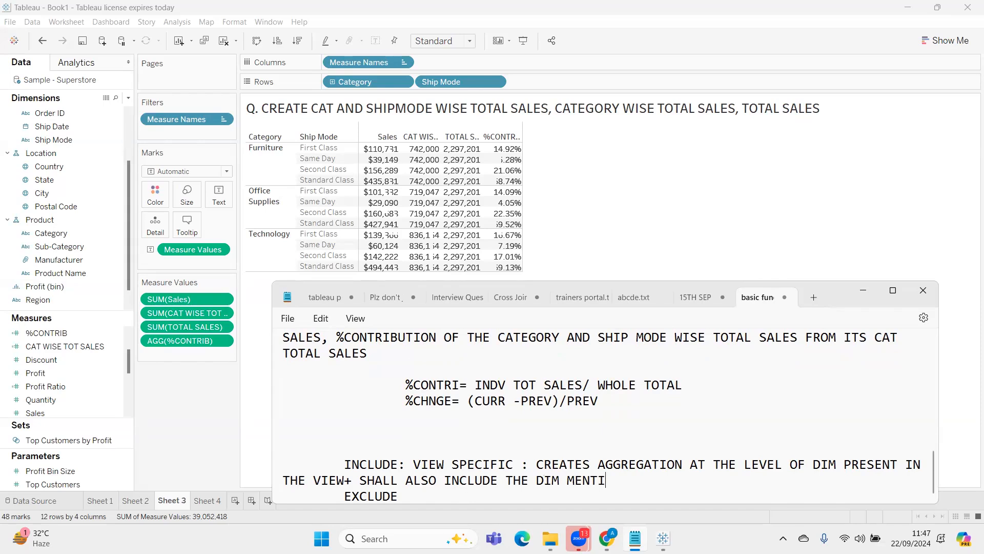
type("ONED WITH TH")
Complete the INCLUDE note with "THE DIM MENTIONED WITHIN THE CALC ONLY"
key("BackSpace")
key("BackSpace")
key("BackSpace")
type("IN THE CALC ")
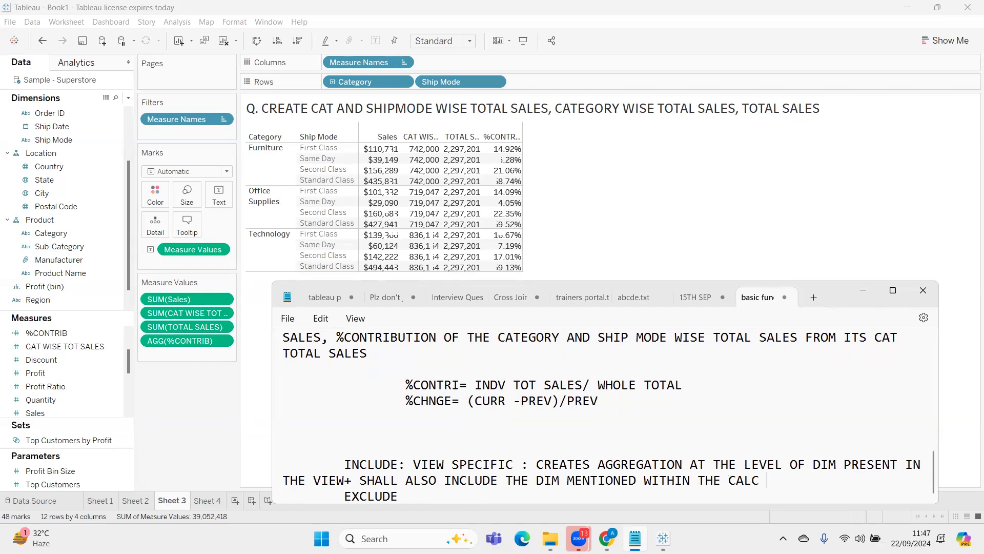
type("ONLY")
Insert blank lines below the INCLUDE note and start a new line with the word "SYNTAX"
key("Return")
key("Return")
key("Return")
key("Return")
key("Up")
key("Up")
type("E")
key("BackSpace")
type("SYNTAX")
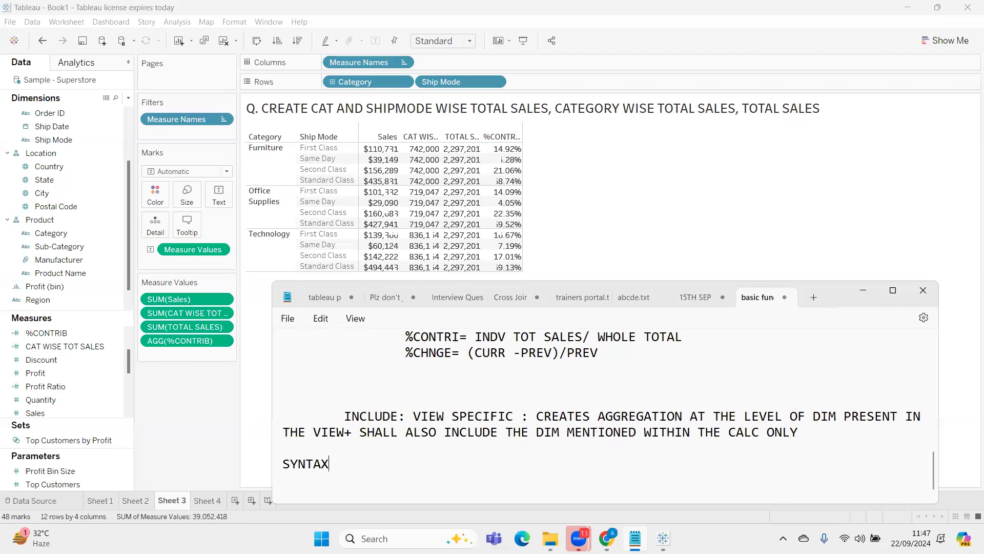
type(": {")
Complete the syntax line with ": {INCLUDE [DIM1],[DIM2]: EXPRESSION}"
type("LUDE [DIM1],[D")
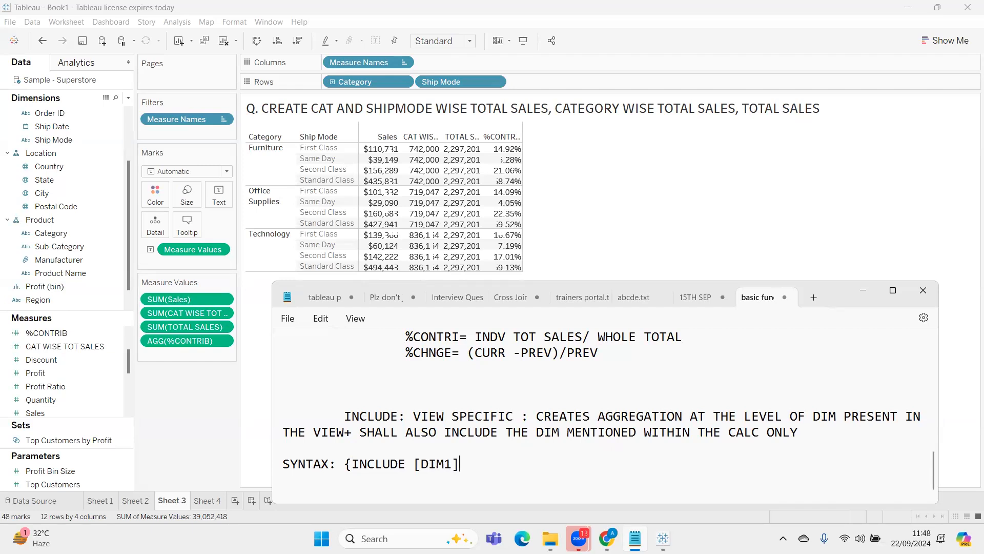
type("IM2]: EXPR")
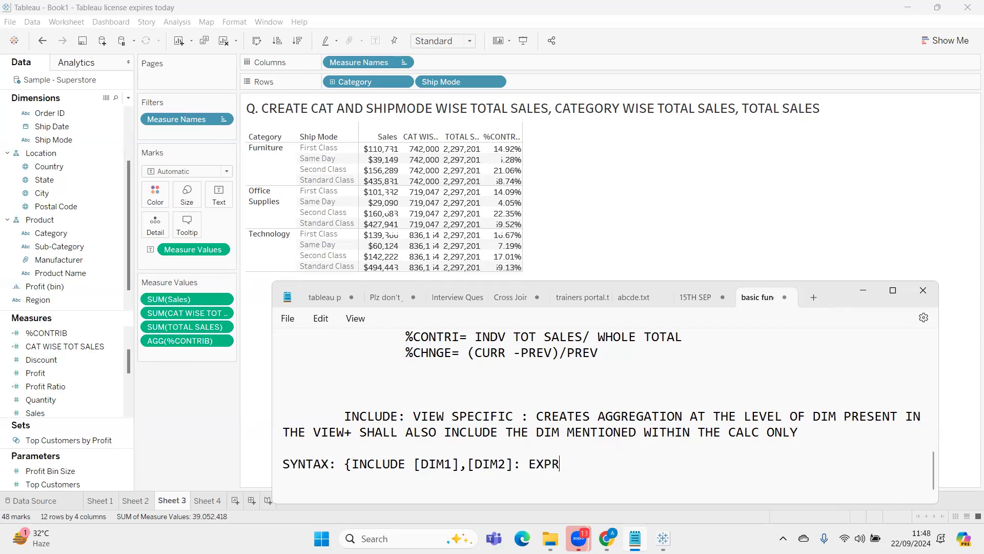
type("ESSION}")
Return to Tableau, add a new worksheet, and place Region followed by Category on its rows
left_click(859, 292)
left_click(207, 500)
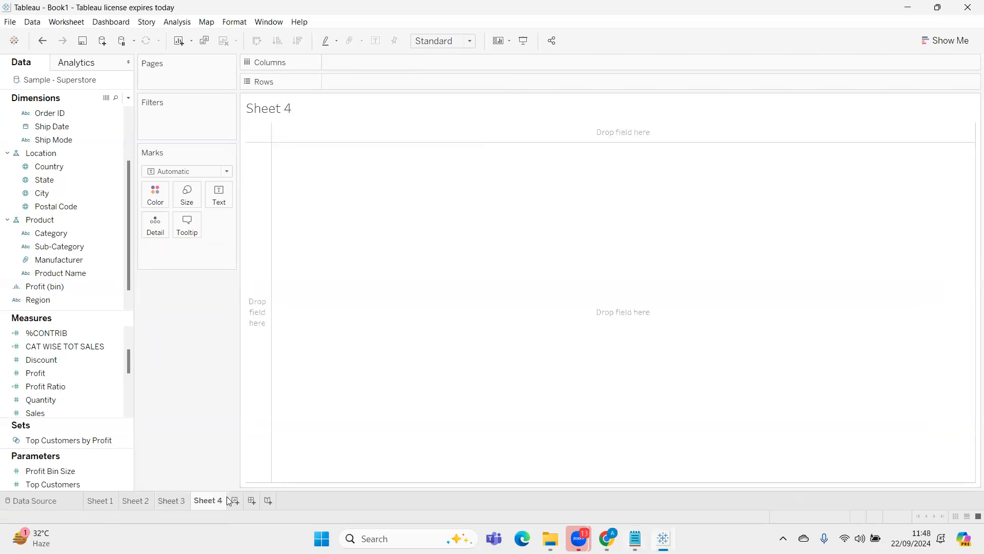
left_click(235, 500)
left_click(51, 140)
left_click_drag(50, 233, 347, 82)
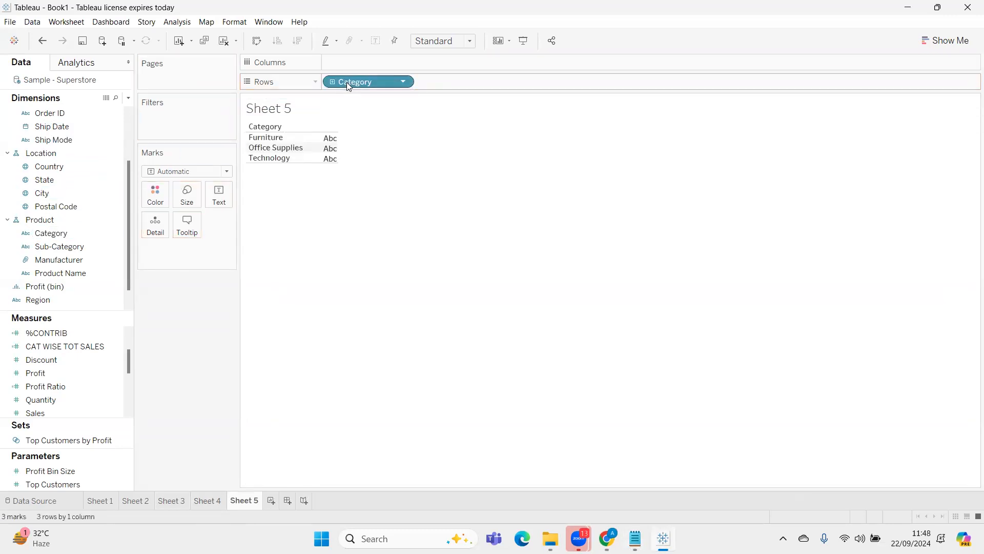
left_click(93, 179)
left_click(77, 298)
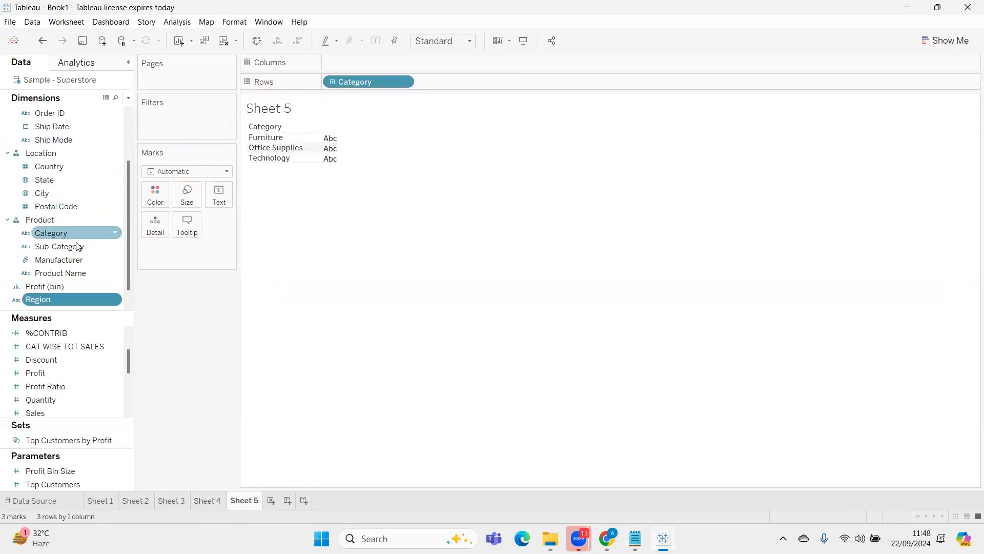
left_click_drag(77, 297, 326, 83)
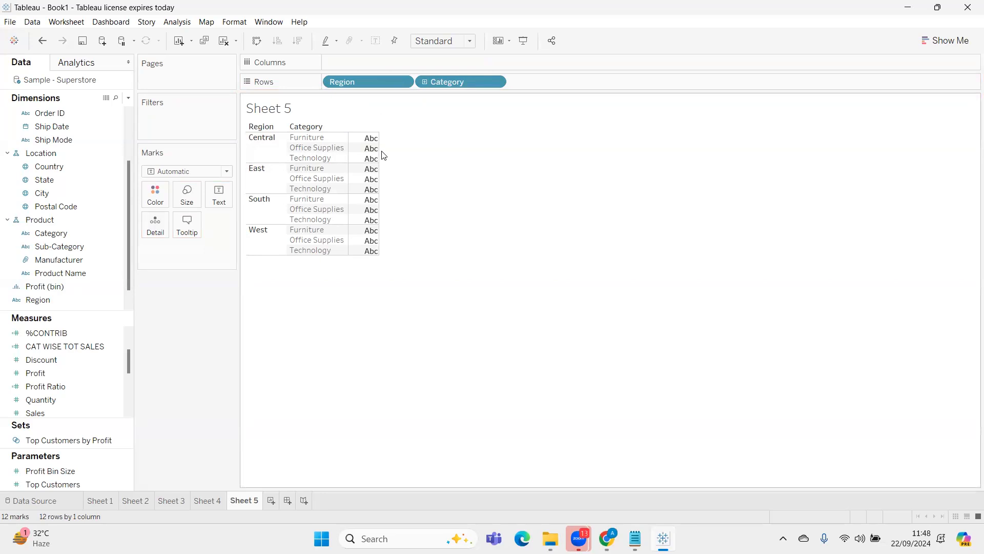
Show Sales as the text values in the region and category table
left_click_drag(36, 412, 368, 151)
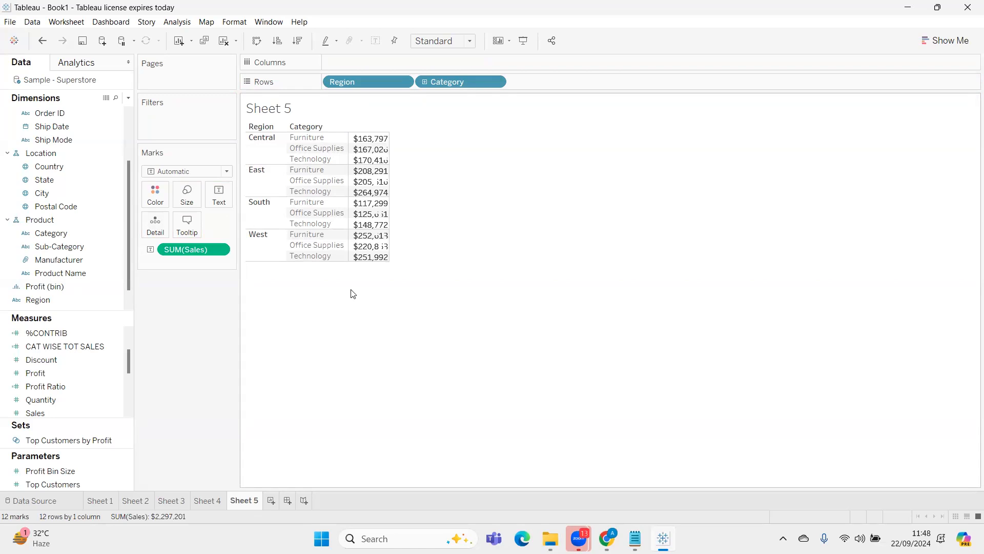
left_click_drag(206, 249, 120, 377)
left_click_drag(61, 409, 365, 203)
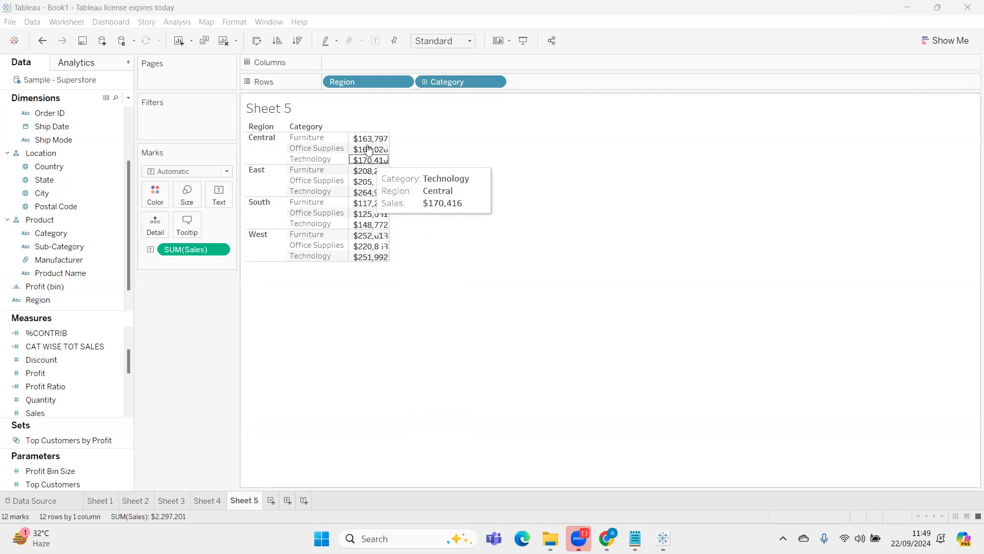
Add all subtotals to the region and category sales table
left_click(272, 148)
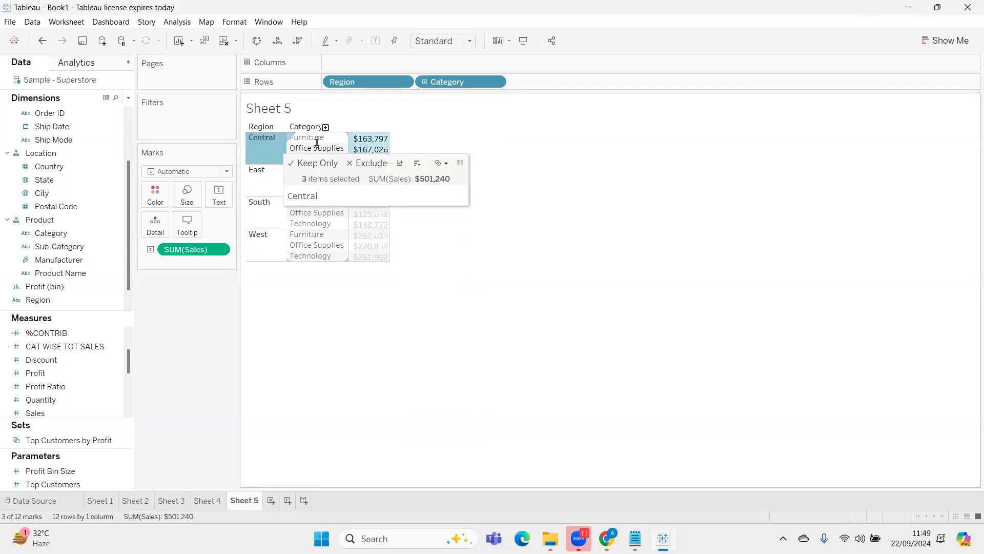
left_click(595, 157)
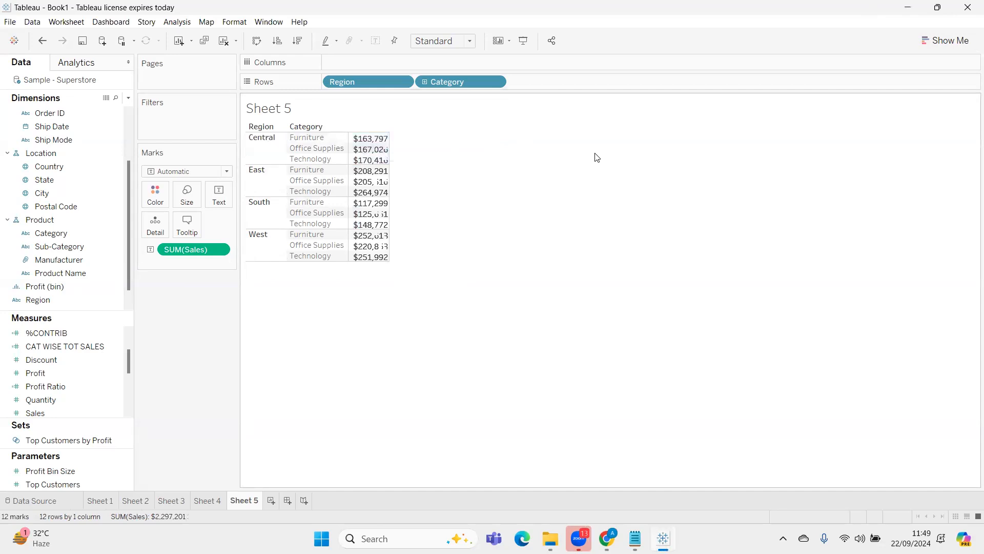
left_click(183, 22)
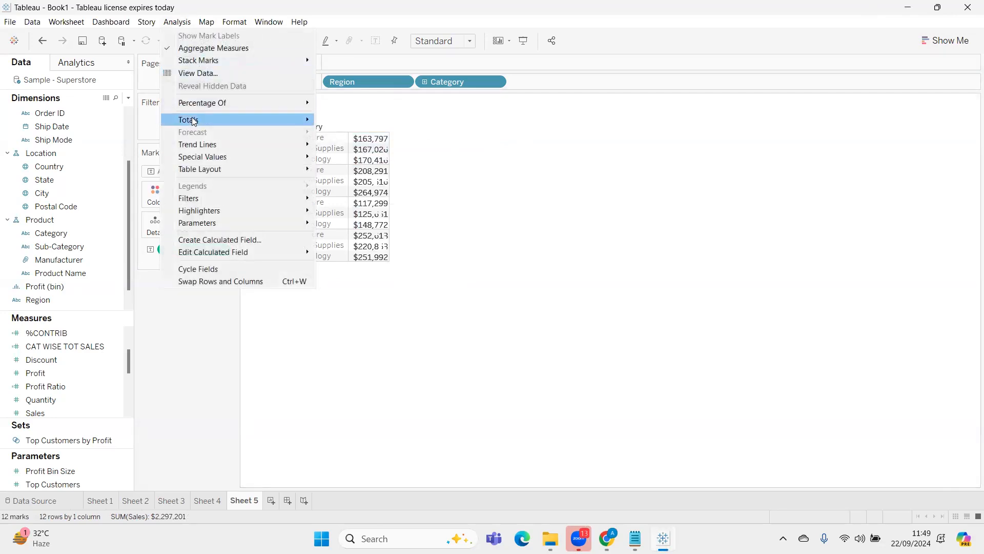
mouse_move(268, 121)
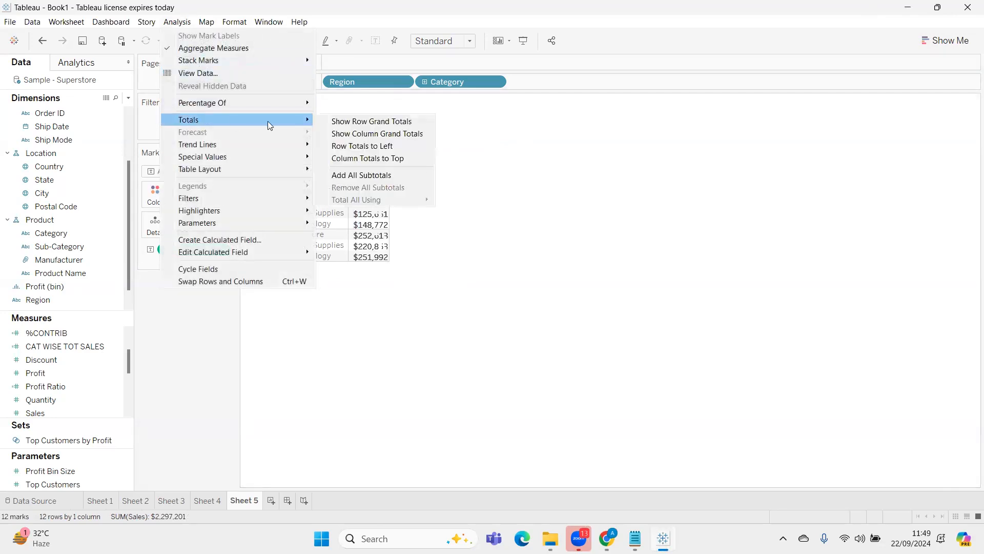
left_click(392, 178)
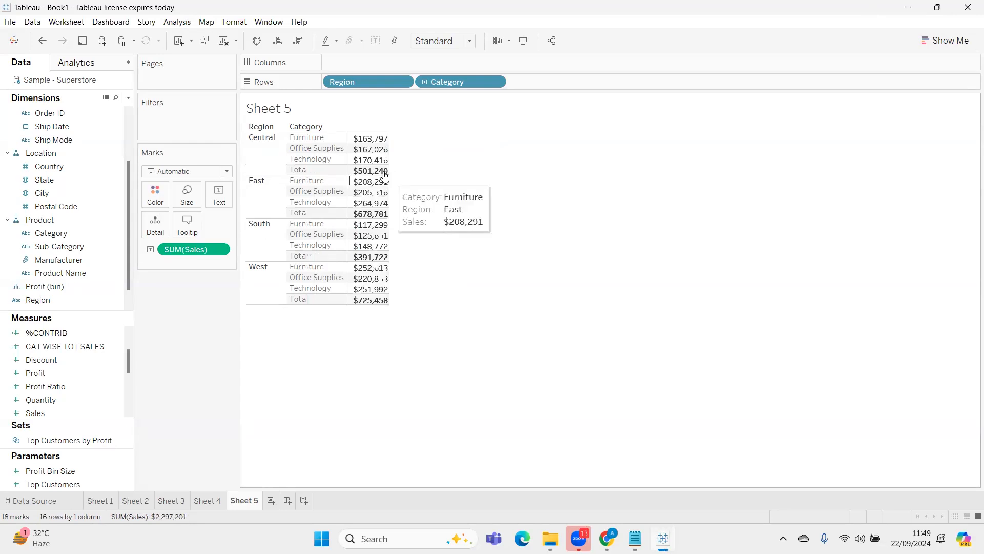
Set the subtotals of the Sales values to be totalled using Average
right_click(204, 249)
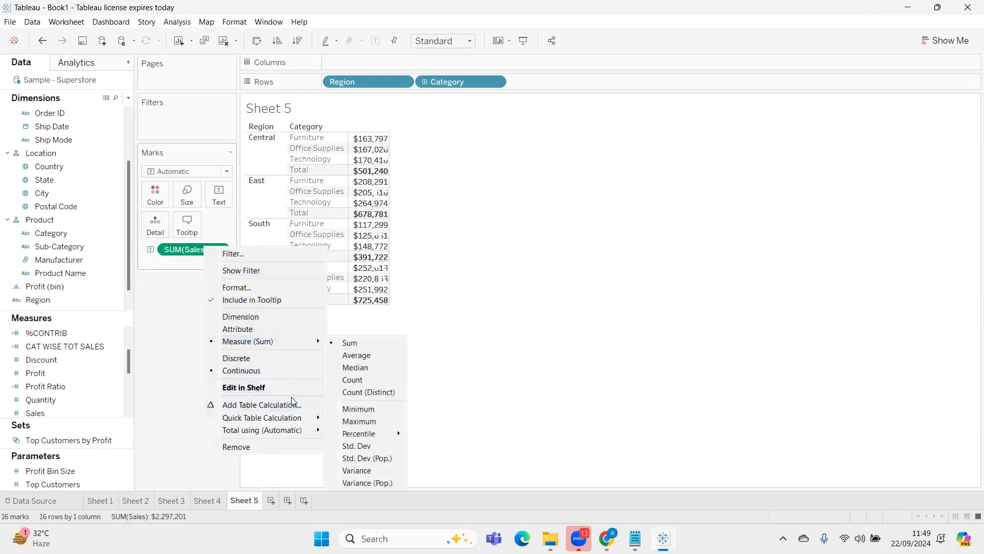
mouse_move(318, 430)
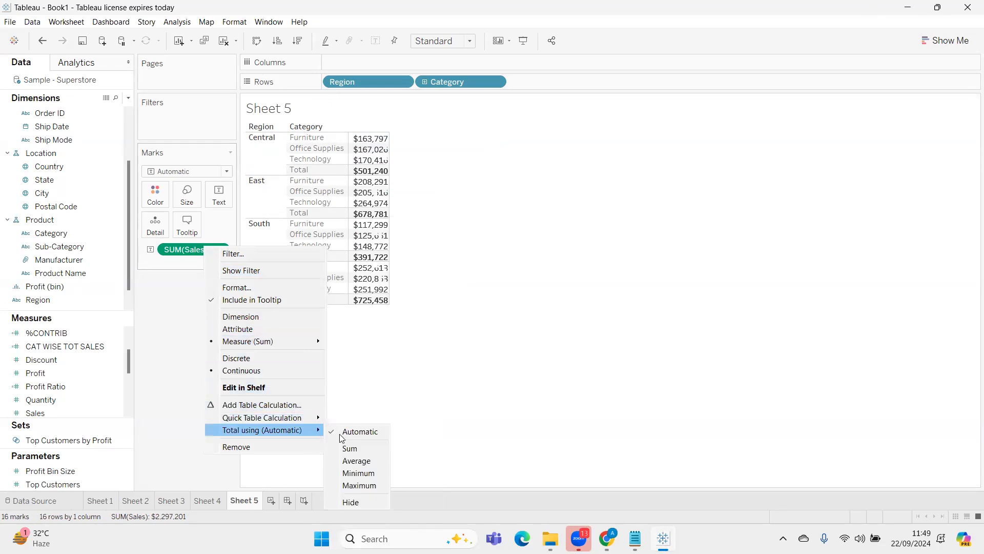
left_click(354, 452)
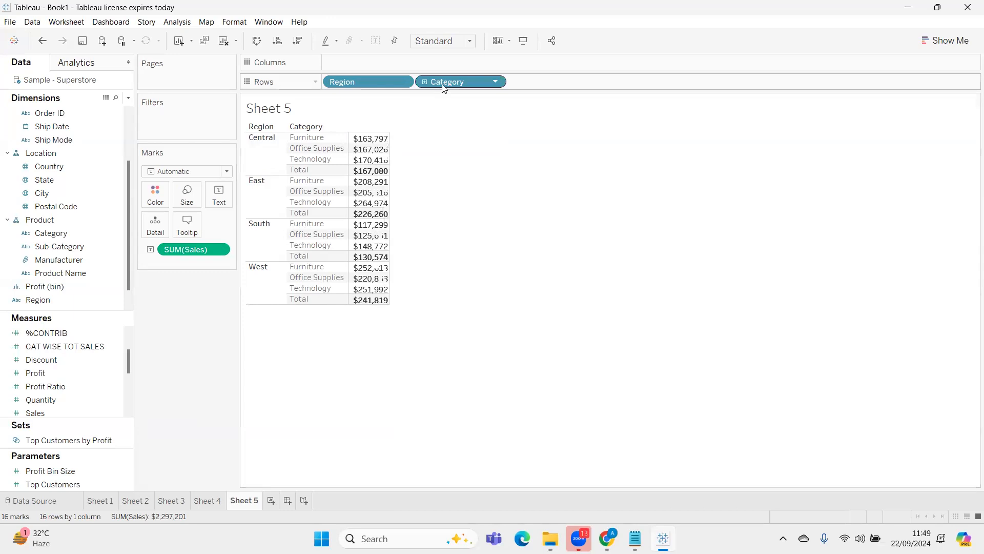
Try removing Category from the rows and changing the Sales aggregation to Average
left_click_drag(452, 84, 183, 309)
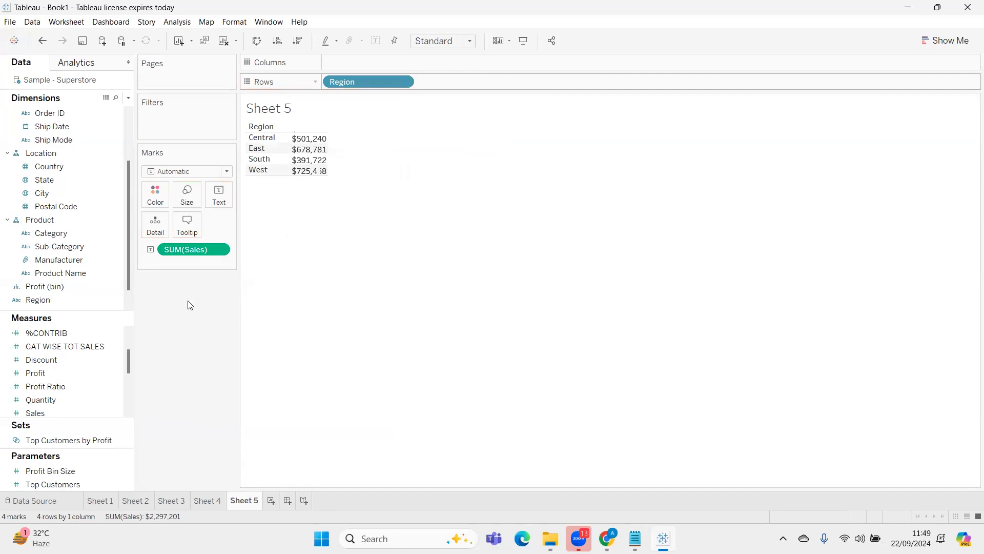
mouse_move(314, 149)
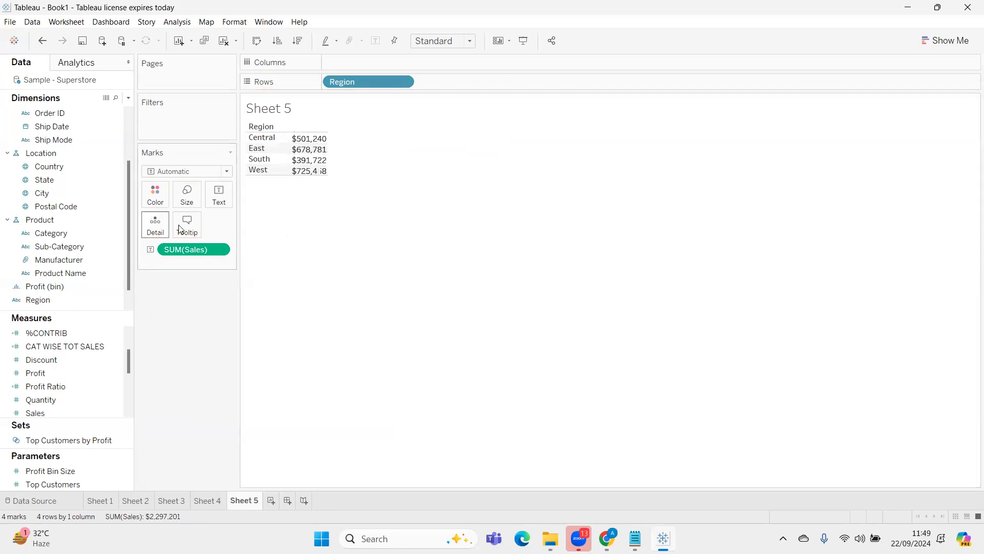
right_click(192, 250)
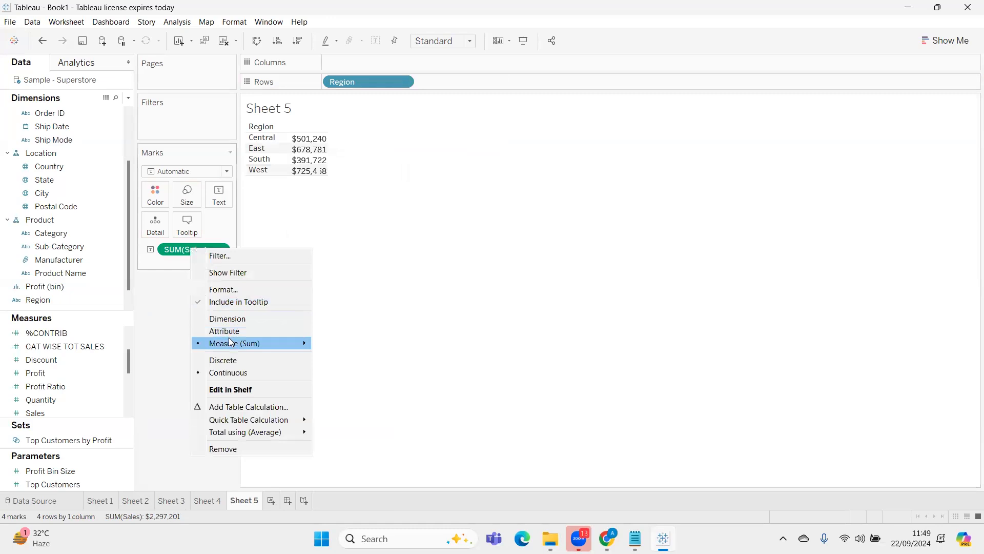
mouse_move(280, 342)
left_click(369, 355)
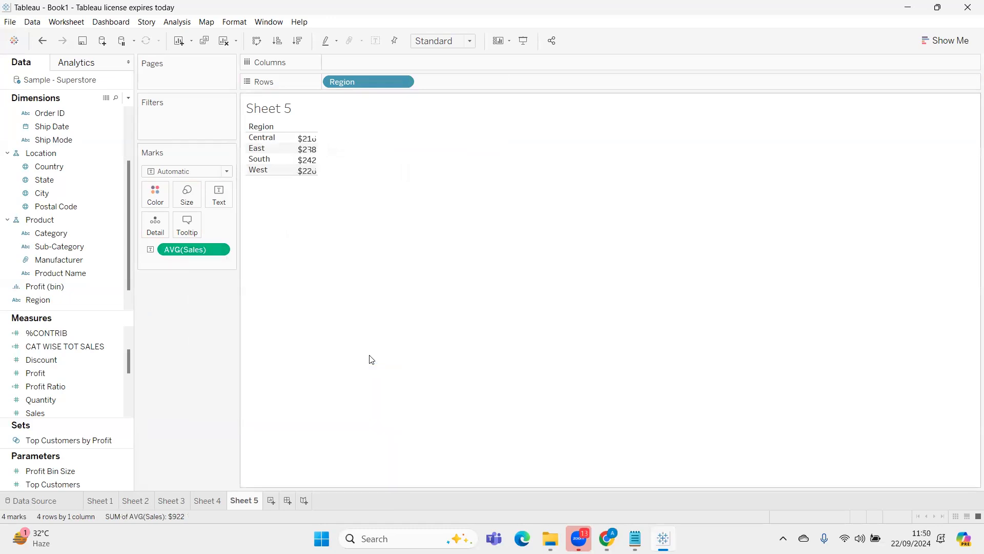
mouse_move(317, 147)
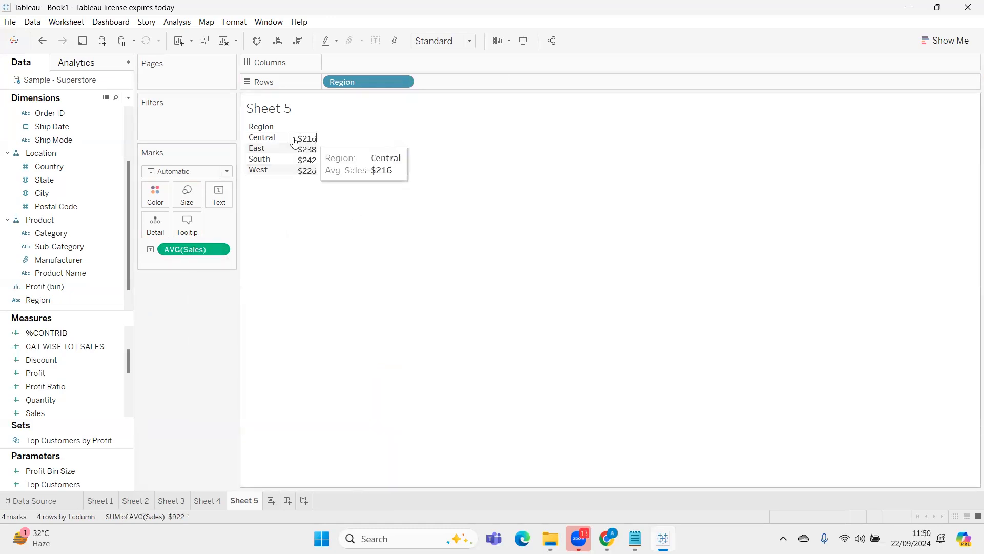
Undo the aggregation change and the removal of Category from the rows
key("ctrl+z")
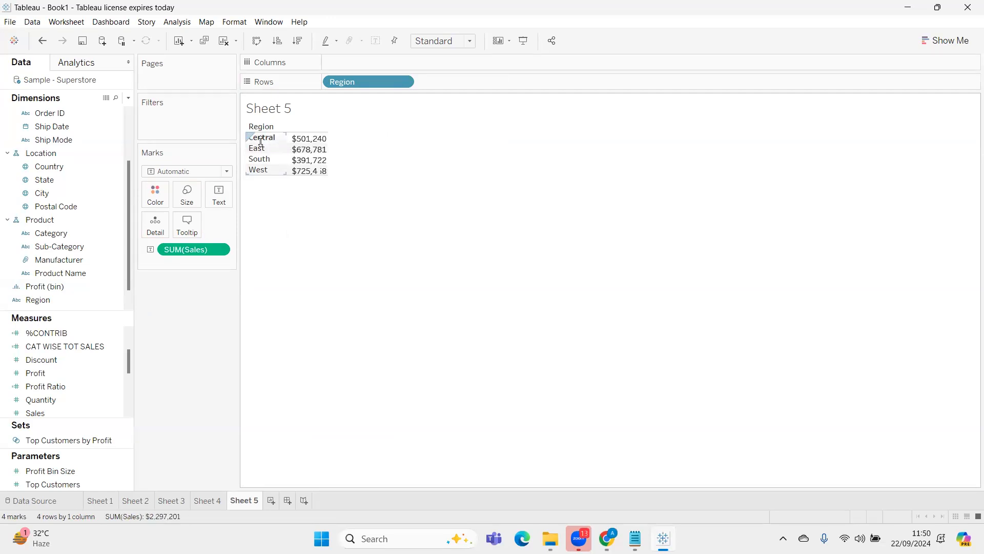
key("ctrl+z")
mouse_move(377, 176)
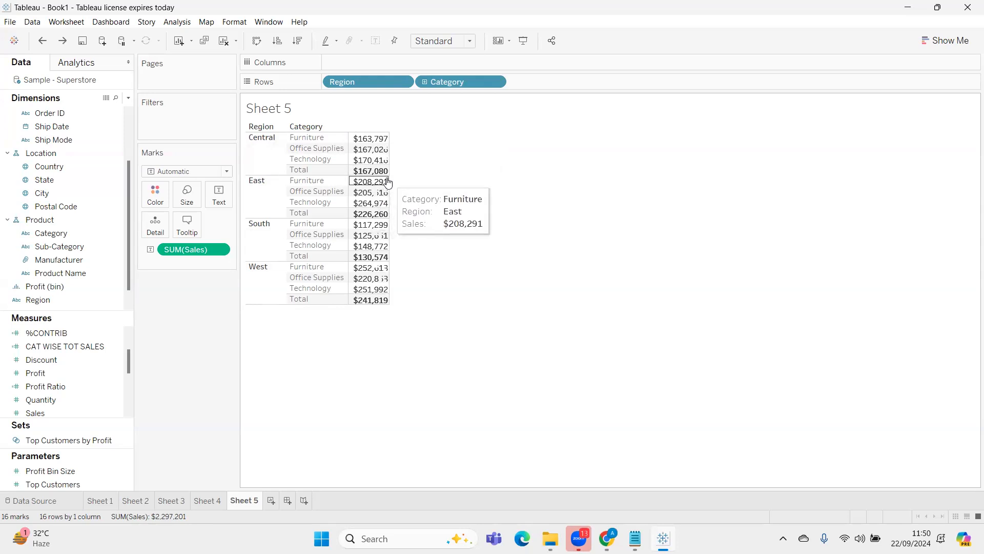
Take Category off the rows again and show average Sales per region
left_click_drag(461, 82, 190, 287)
right_click(198, 250)
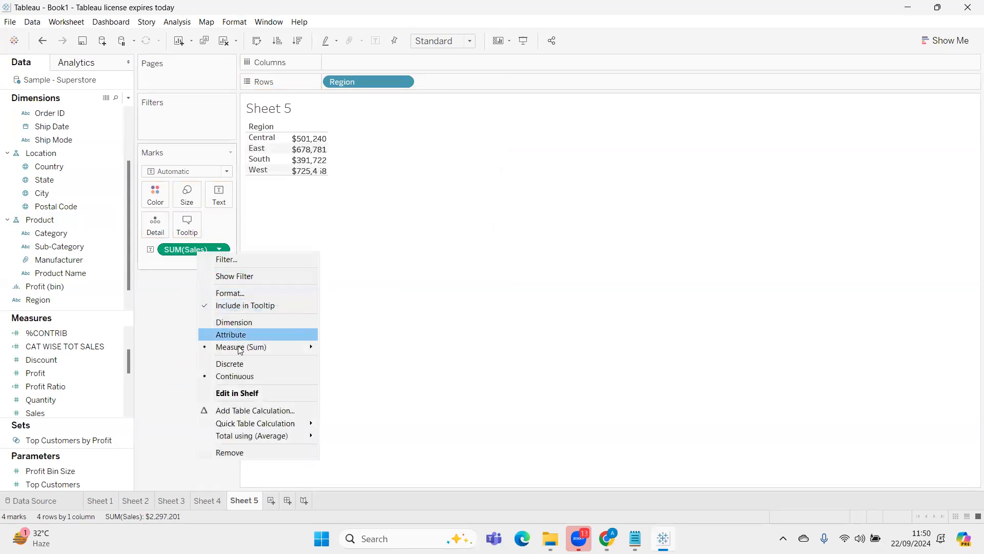
mouse_move(248, 349)
left_click(349, 360)
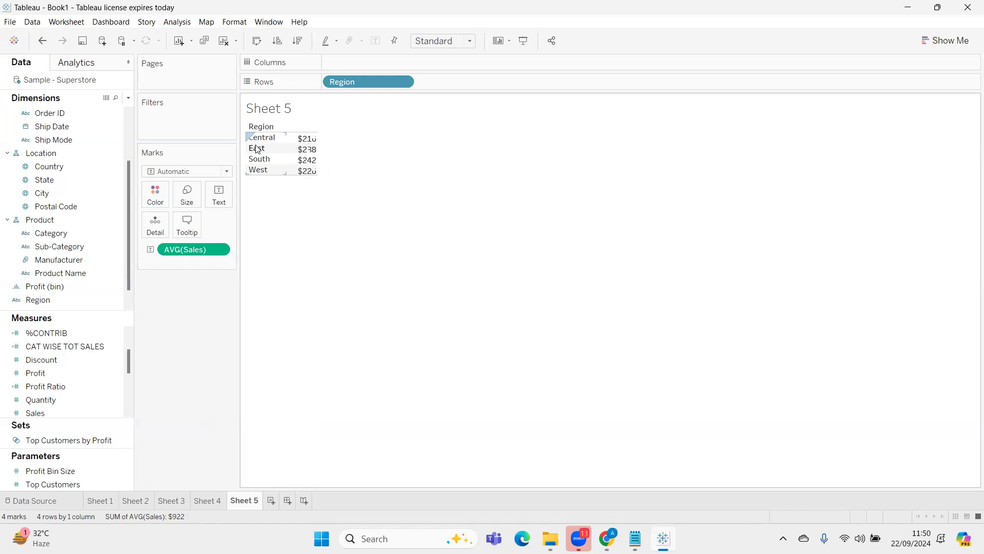
Undo the last two changes to restore Category and summed Sales in the table
key("ctrl+z")
key("ctrl+z")
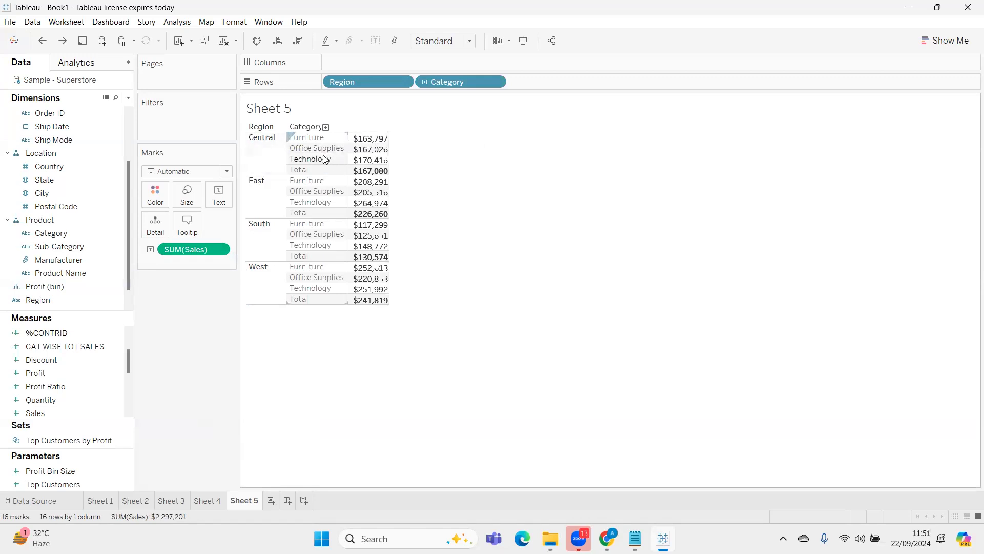
mouse_move(377, 172)
Remove Category from the rows and create a calculated field named "INCLUDE LOD"
left_click_drag(444, 85, 175, 333)
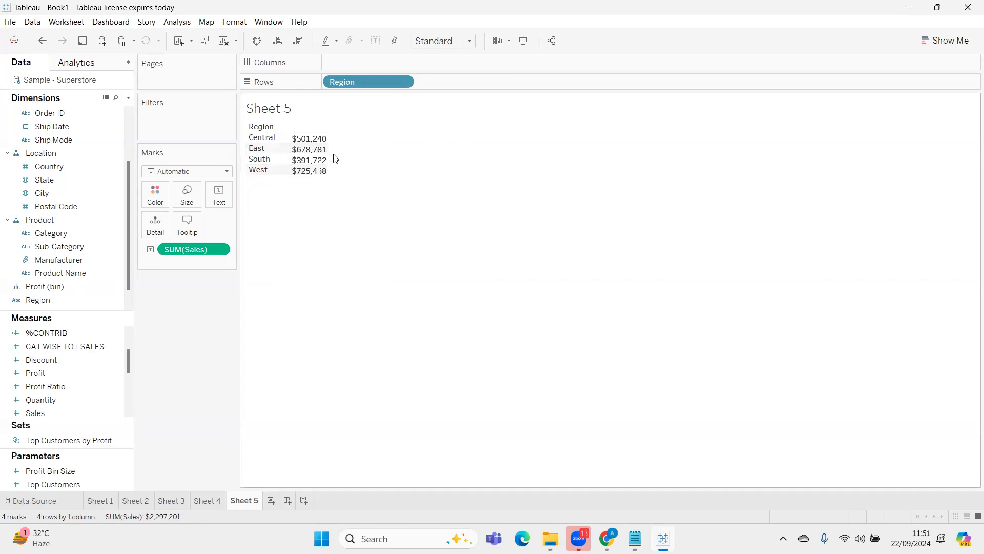
left_click(128, 97)
left_click(123, 109)
type("INCLUDE LOD")
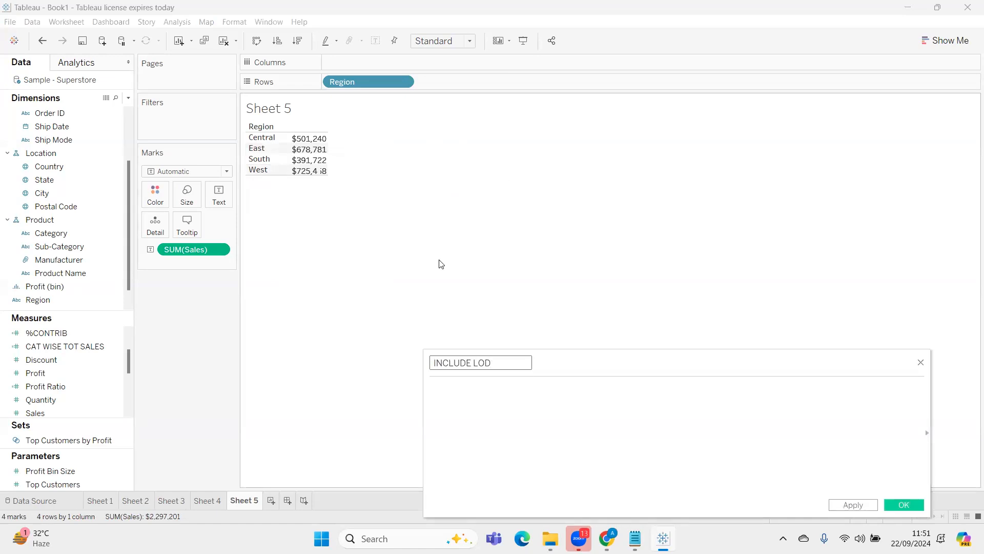
Begin the calculated field's formula with "{INCLUDE [Category]" and enlarge the formula text
key("Tab")
type("{")
key("ctrl+plus")
key("ctrl+plus")
key("ctrl+plus")
key("ctrl+plus")
key("ctrl+plus")
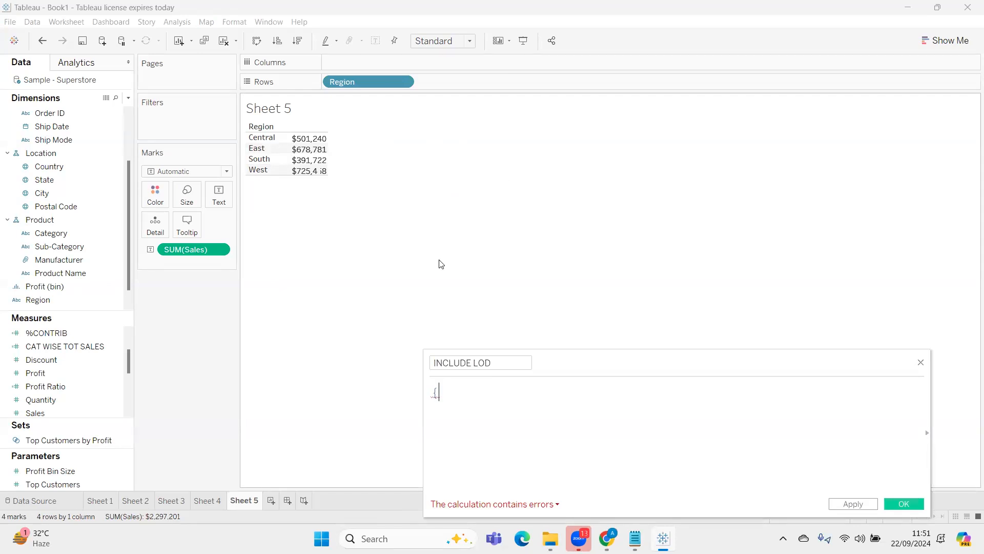
type("INC")
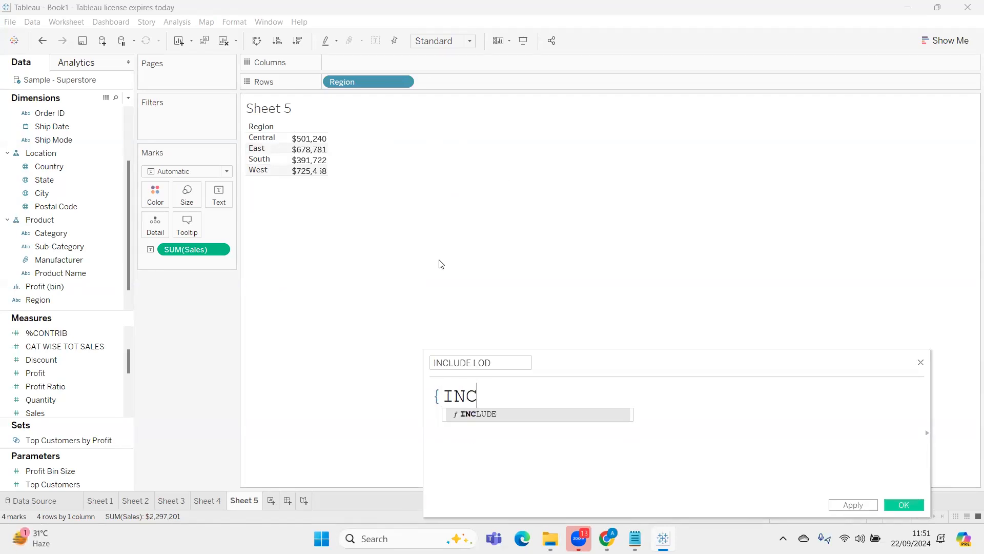
key("Return")
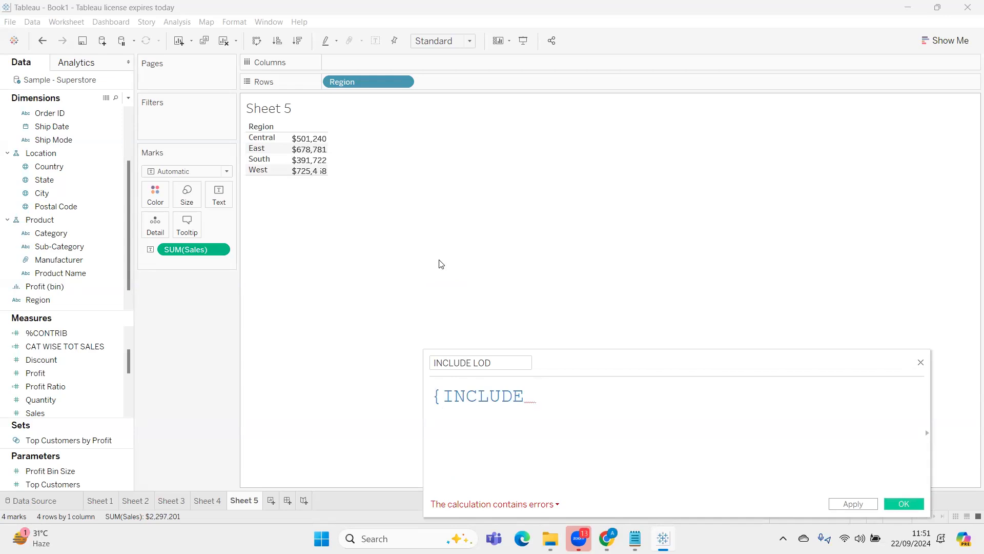
type("CA")
key("Down")
key("Down")
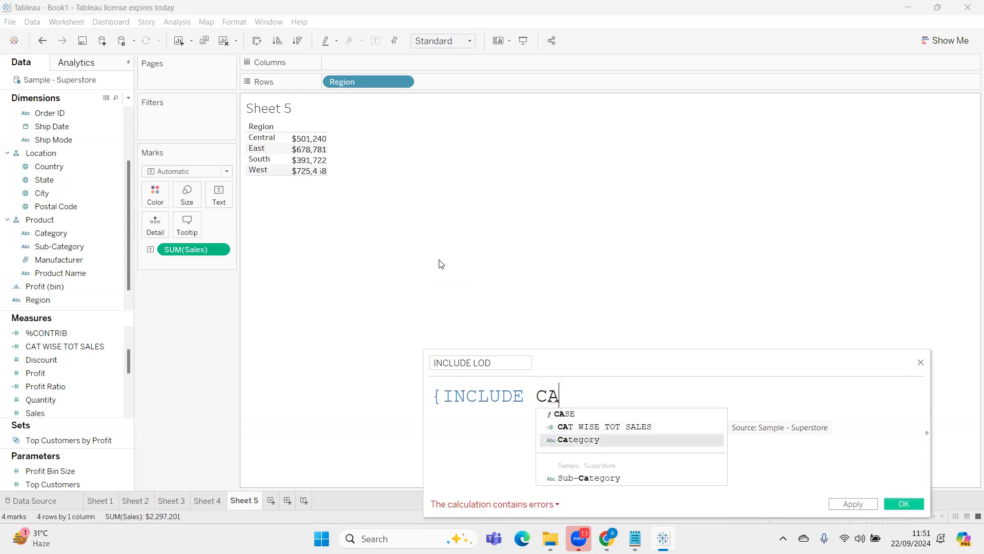
key("Return")
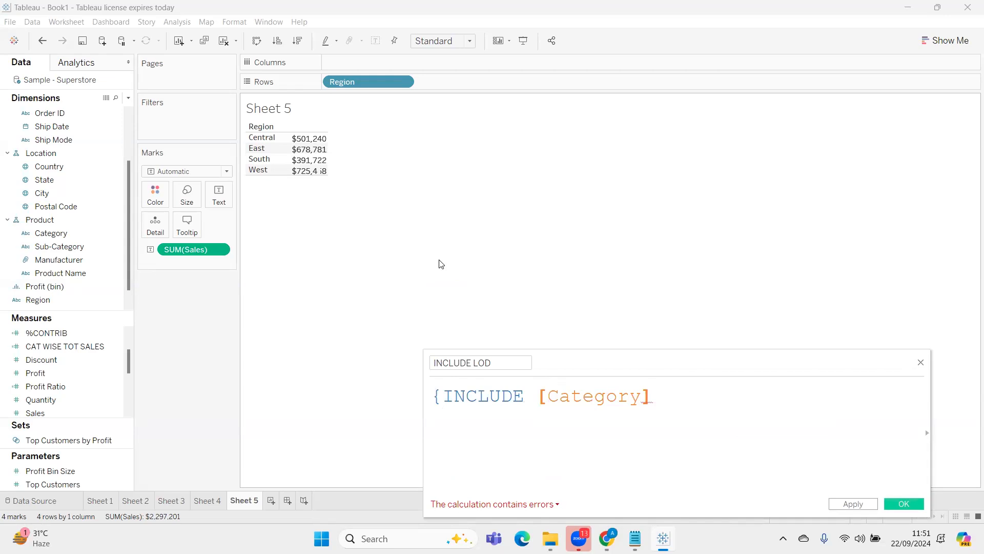
Complete the INCLUDE formula with ":SUM([Sales])}"
type(":SU")
key("Return")
type("SALE")
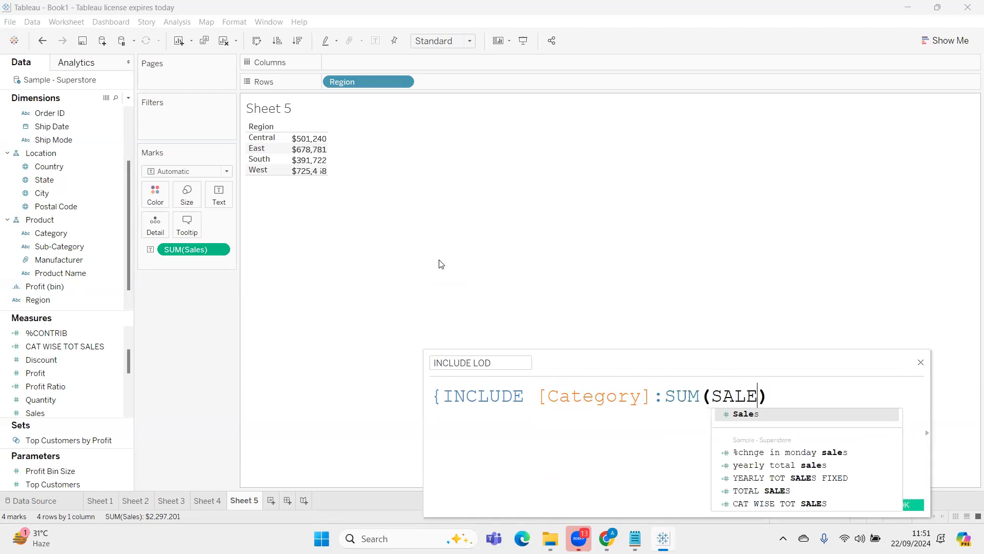
key("Return")
type("}")
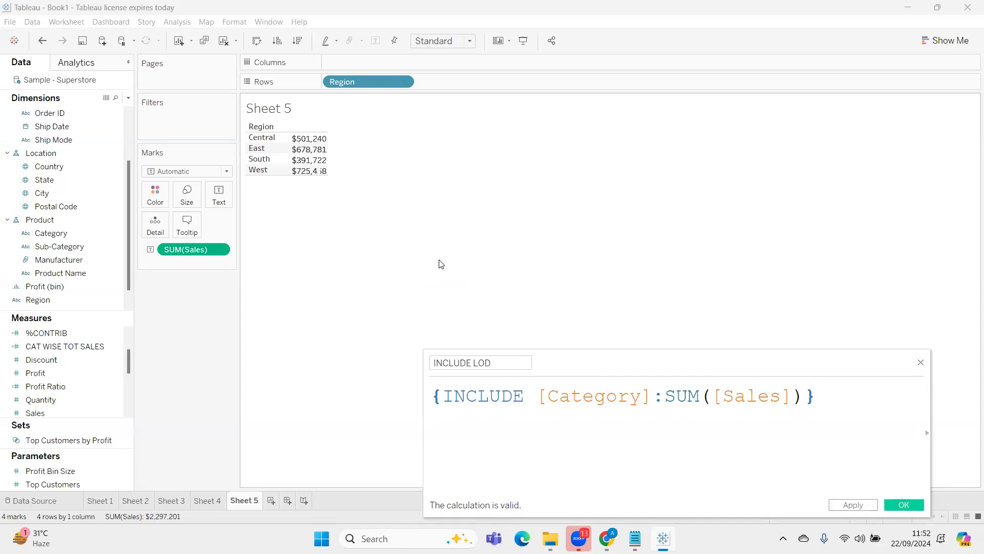
Rename the calculated field as "AVG OF CAT TOTAL SALES"
left_click(444, 364)
key("ctrl+a")
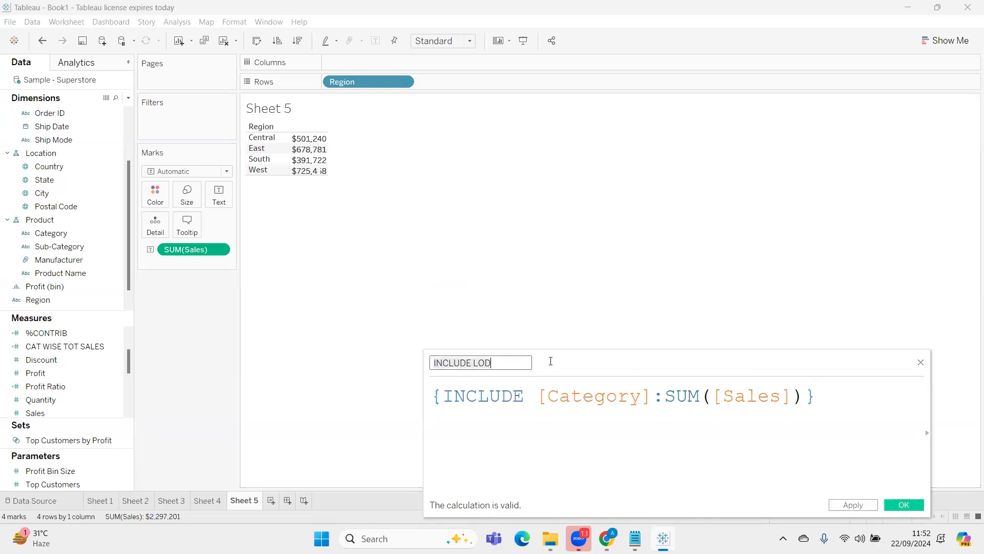
type("AVG O")
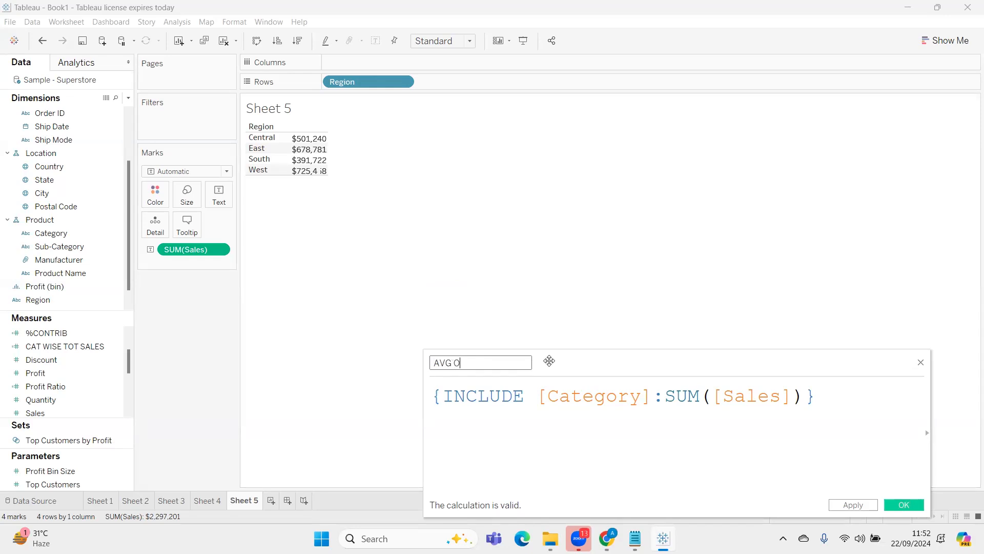
type("F CAT TOTAL SALES")
Wrap the whole INCLUDE expression in AVG( ) and apply the calculation
triple_click(431, 402)
left_click(431, 400)
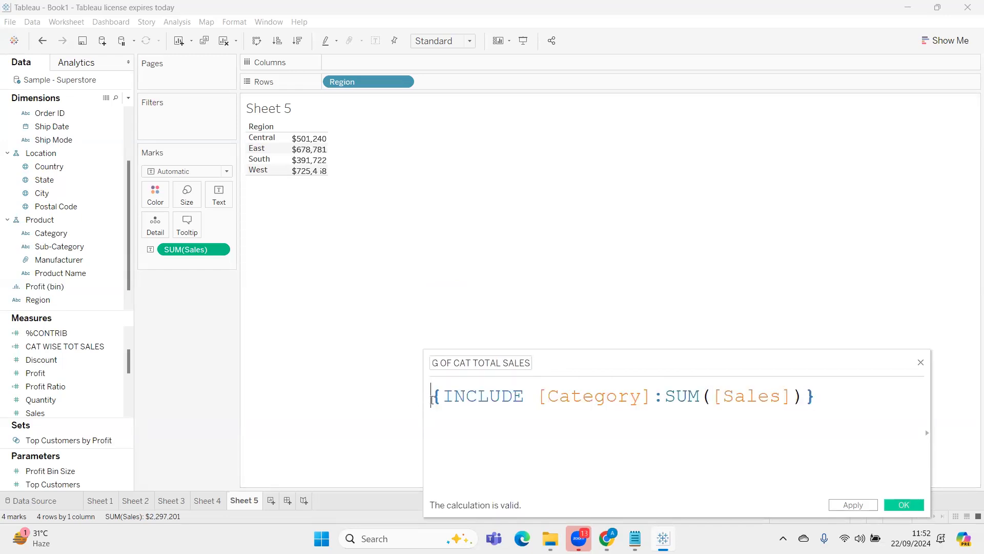
type("AVG(")
left_click(902, 398)
type(")")
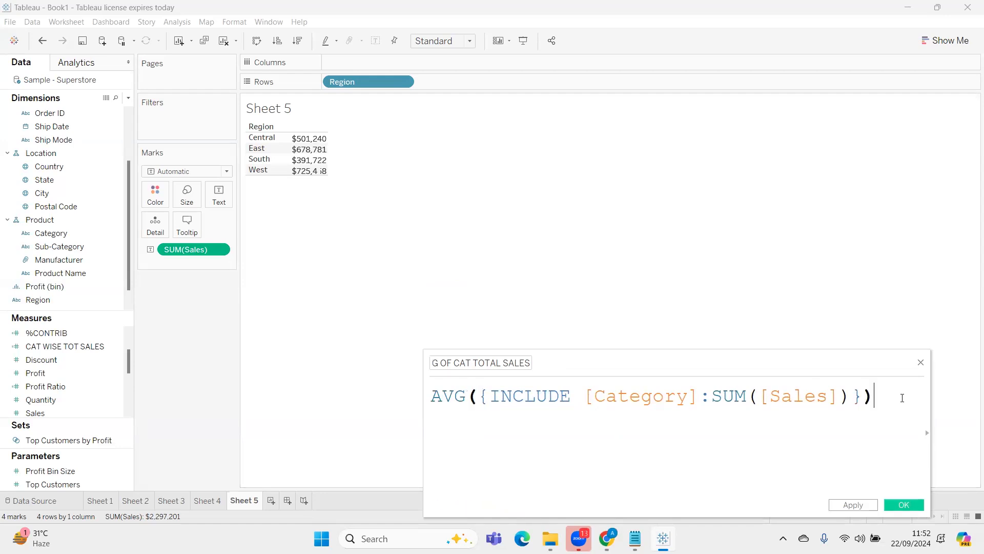
left_click(853, 505)
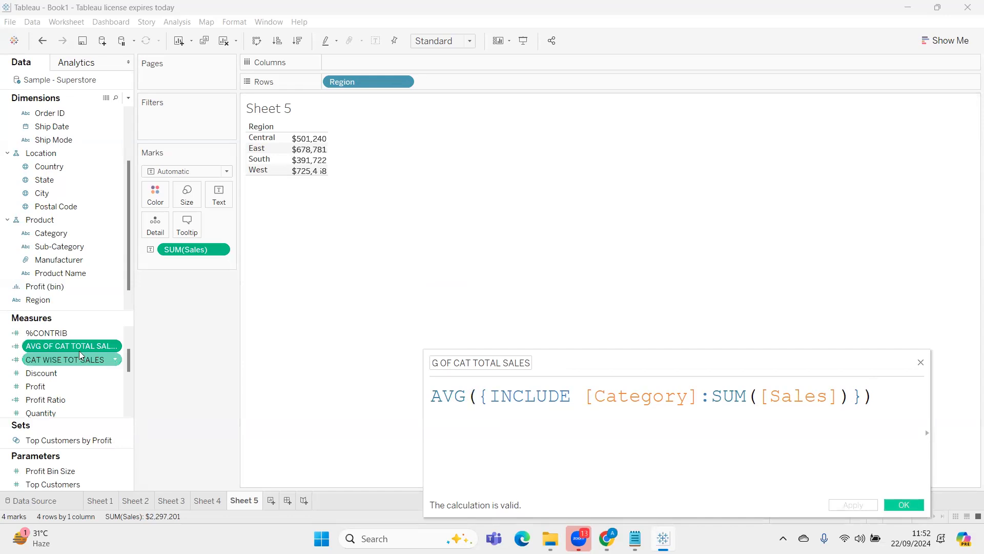
Add AVG OF CAT TOTAL SALES beside Sales in the region table and widen the value columns
left_click_drag(79, 351, 309, 146)
left_click_drag(198, 300, 195, 323)
mouse_move(360, 149)
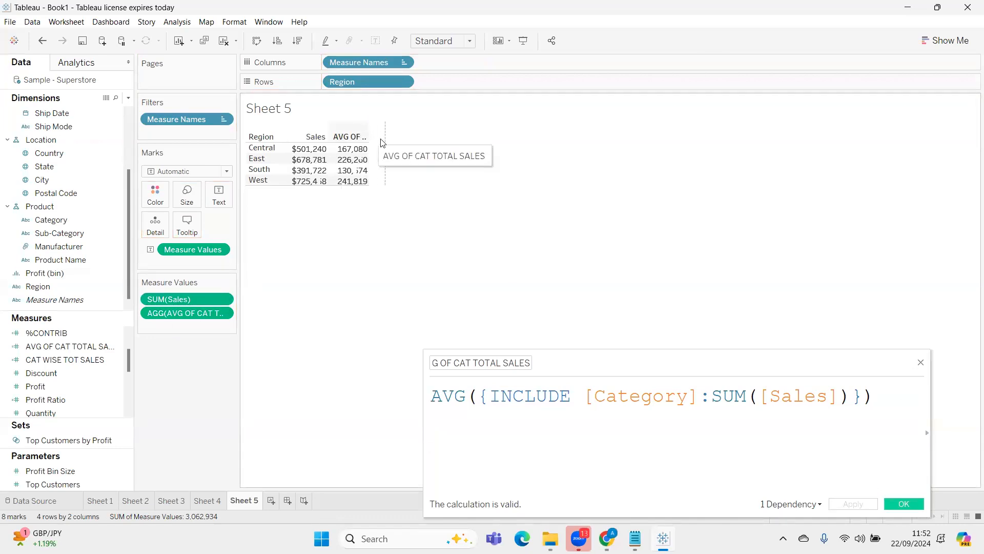
left_click_drag(381, 143, 402, 143)
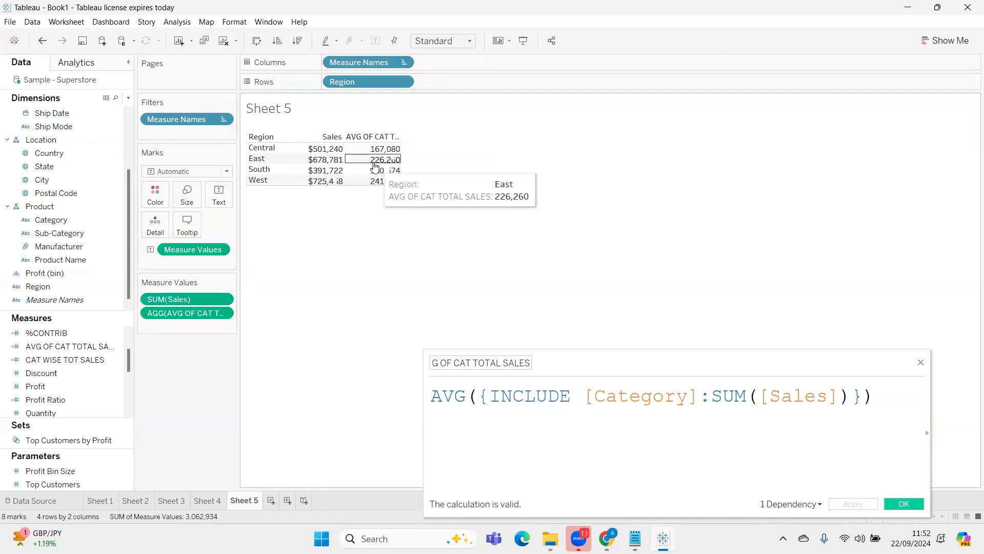
Add [Ship Mode] after [Category] in the formula's INCLUDE dimensions and apply the calculation
left_click_drag(679, 353, 692, 262)
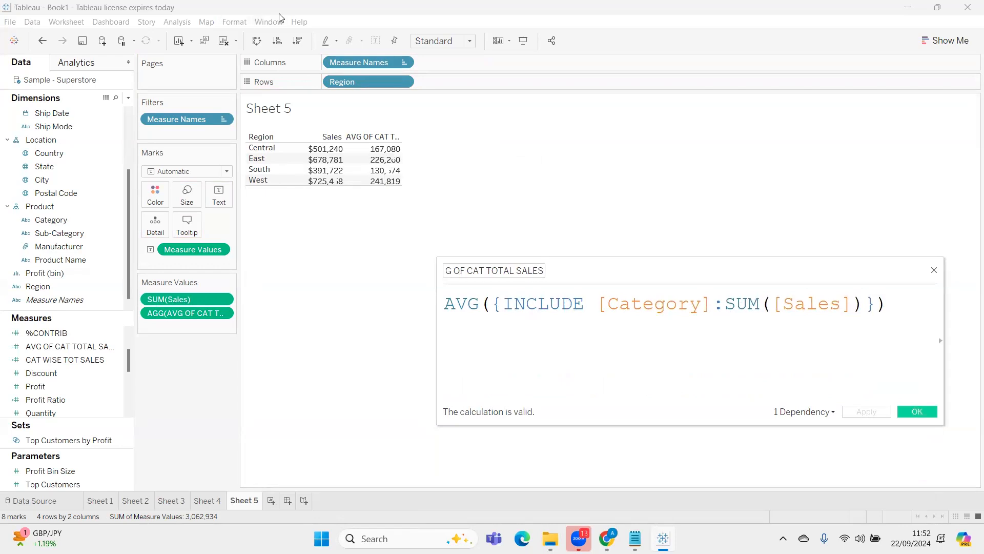
left_click_drag(724, 306, 829, 306)
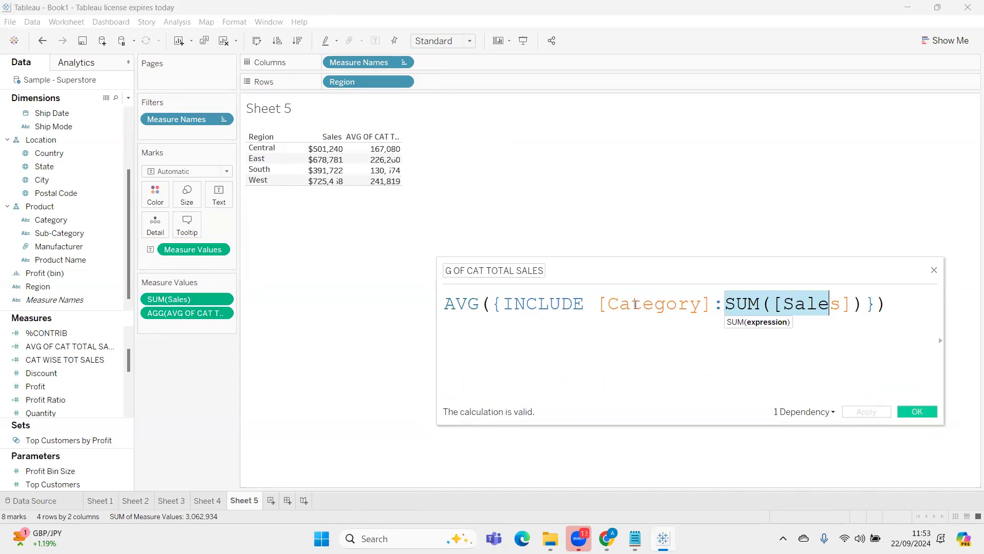
left_click(709, 304)
type(",")
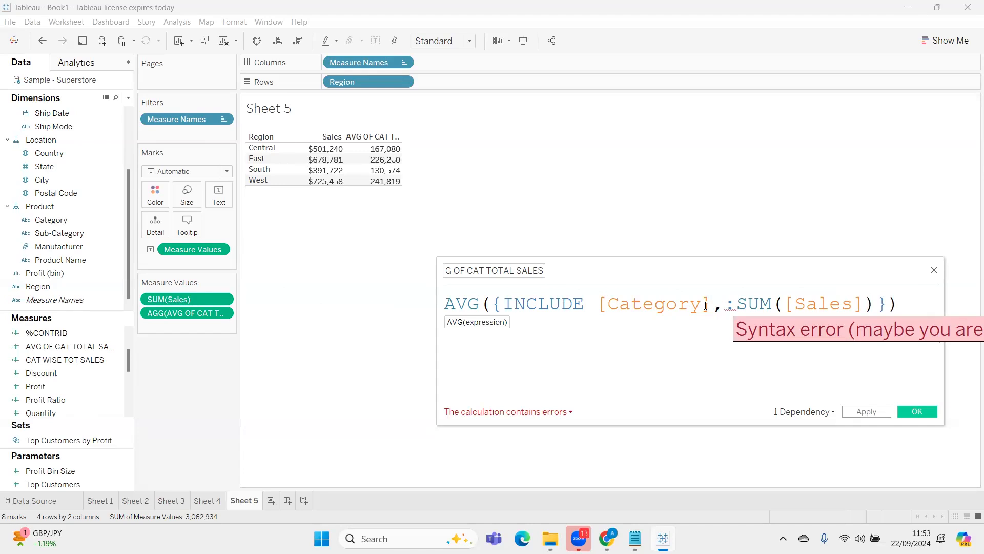
type("SHIP")
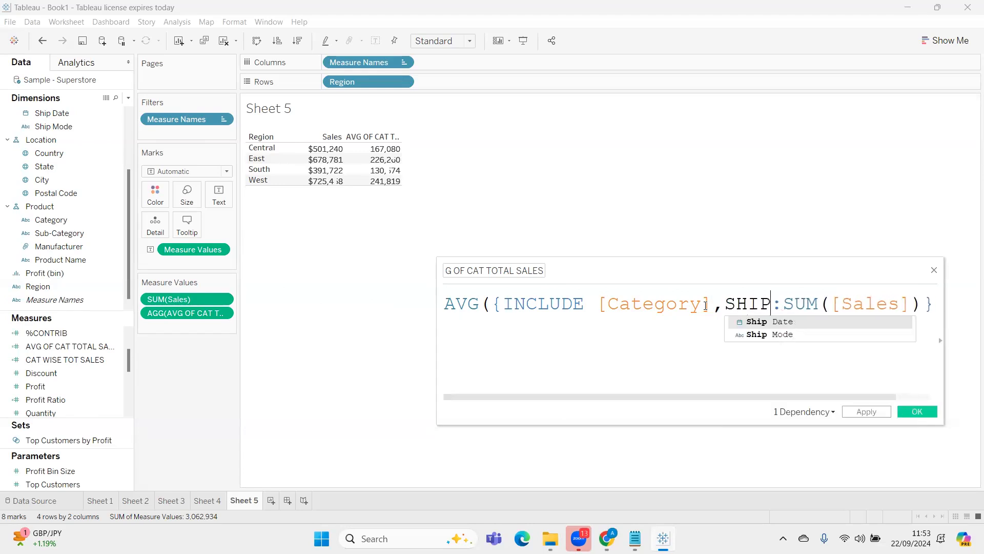
left_click(769, 334)
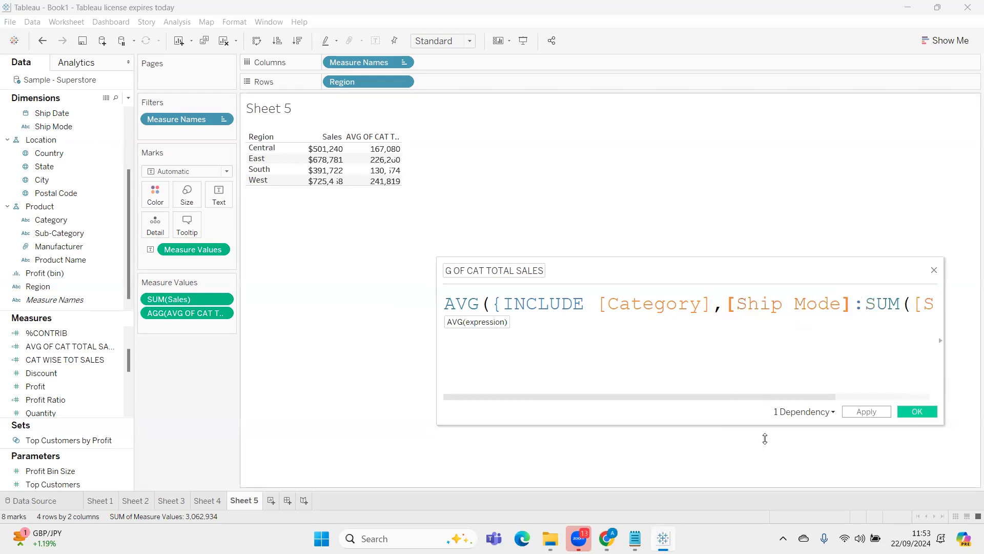
left_click(878, 412)
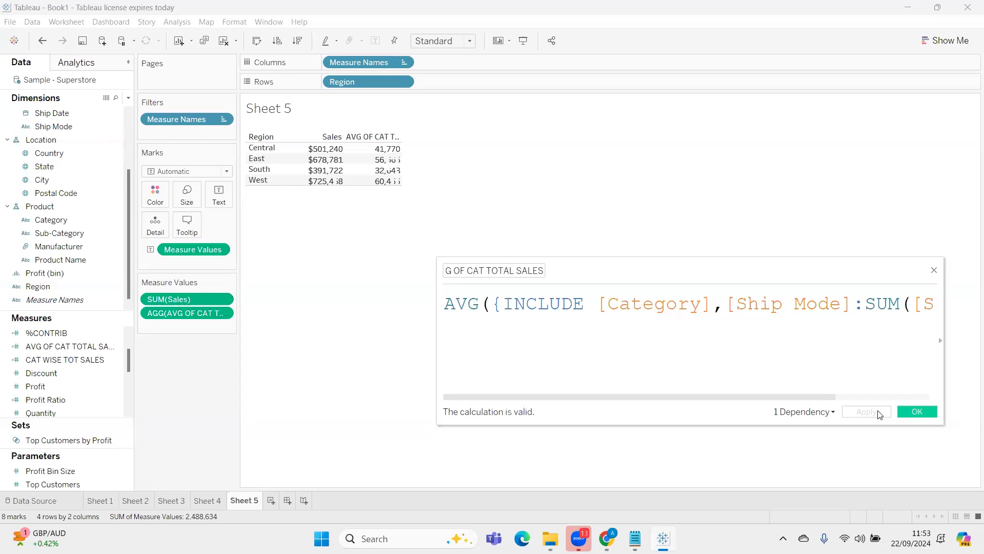
Try breaking the region table down by Product Name on the rows, and remove Product Name again
left_click_drag(57, 259, 464, 78)
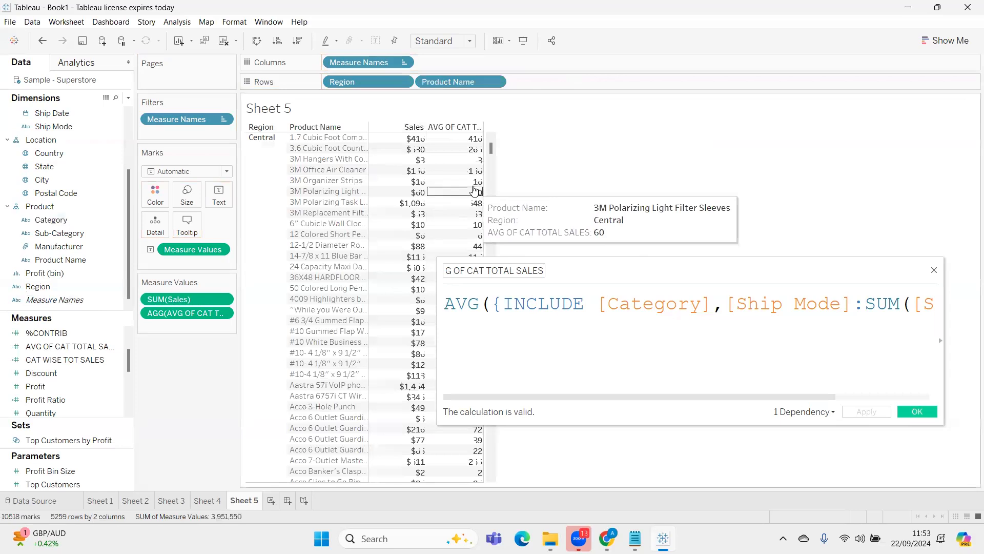
left_click_drag(476, 78, 226, 302)
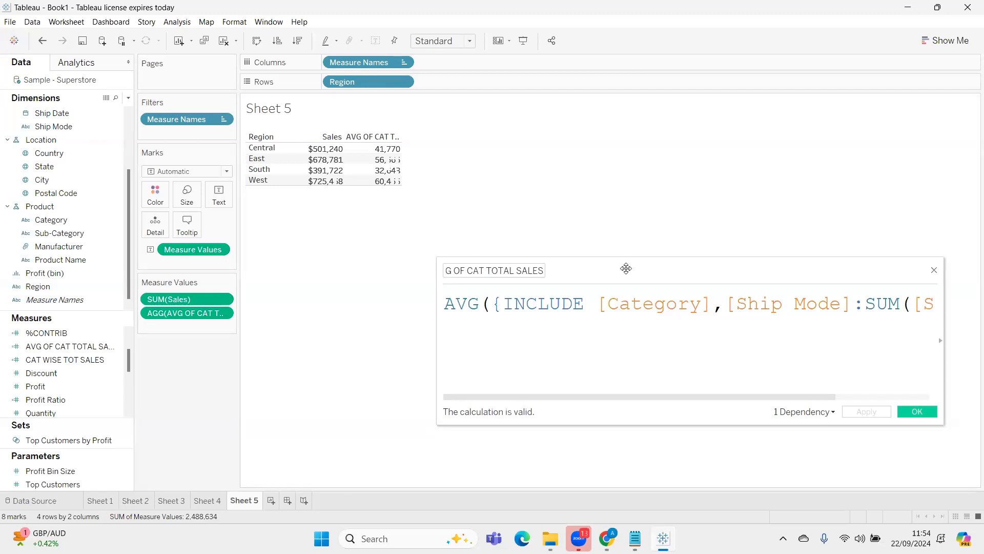
Move the calculation editor closer to the table and heighten the header row to fit the full AVG OF CAT TOTAL SALES name
left_click_drag(625, 268, 566, 209)
left_click_drag(531, 250, 792, 248)
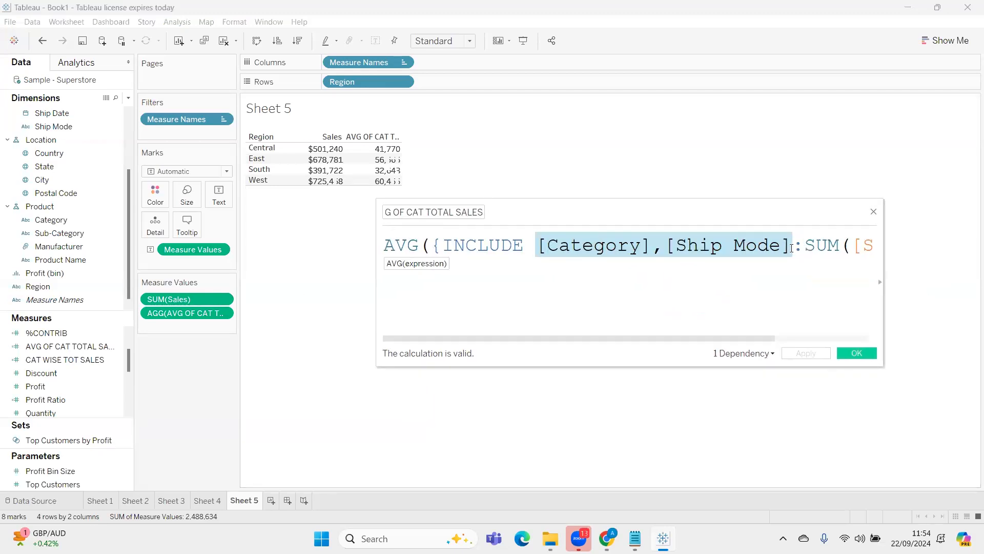
left_click(736, 321)
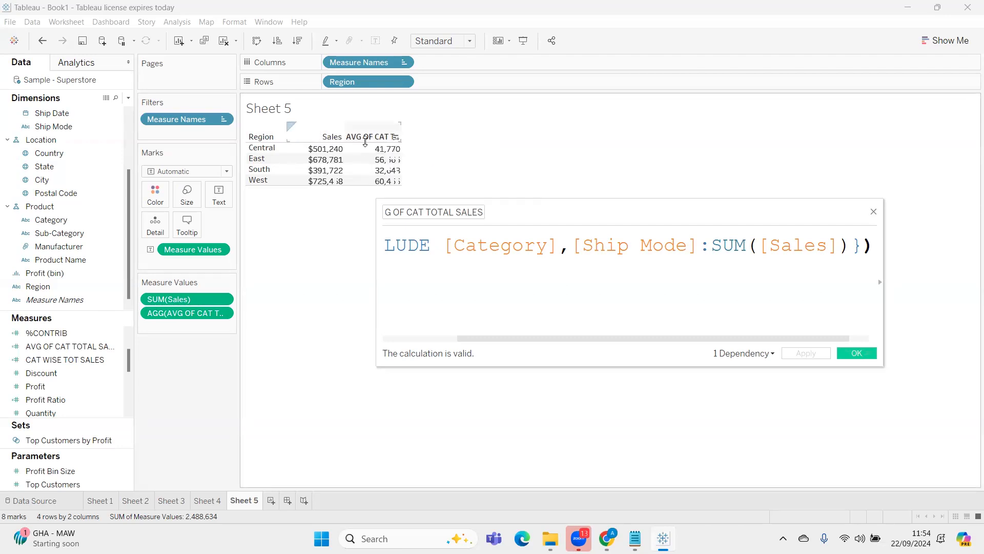
left_click_drag(365, 142, 362, 154)
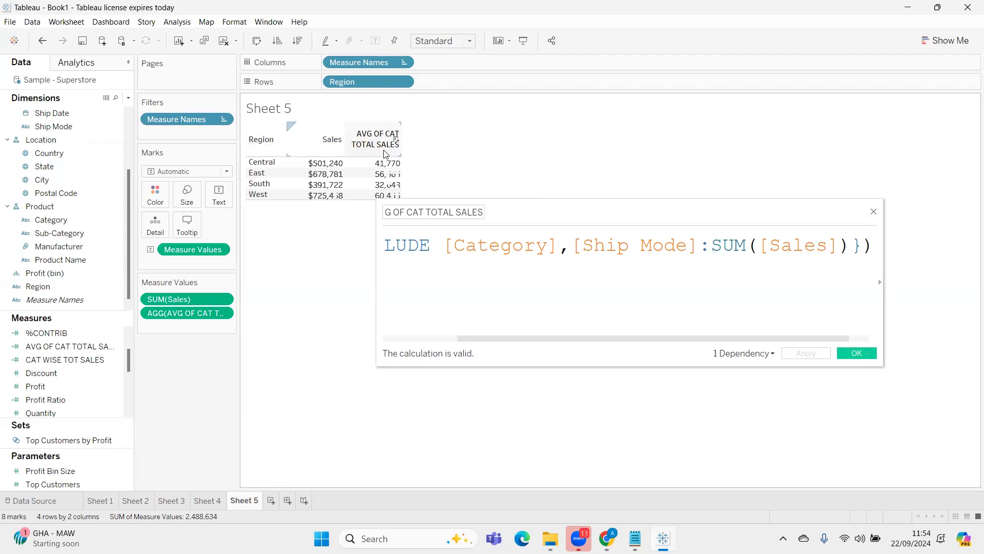
Remove [Ship Mode] and its comma from the formula's INCLUDE dimensions, leaving only [Category]
left_click(425, 212)
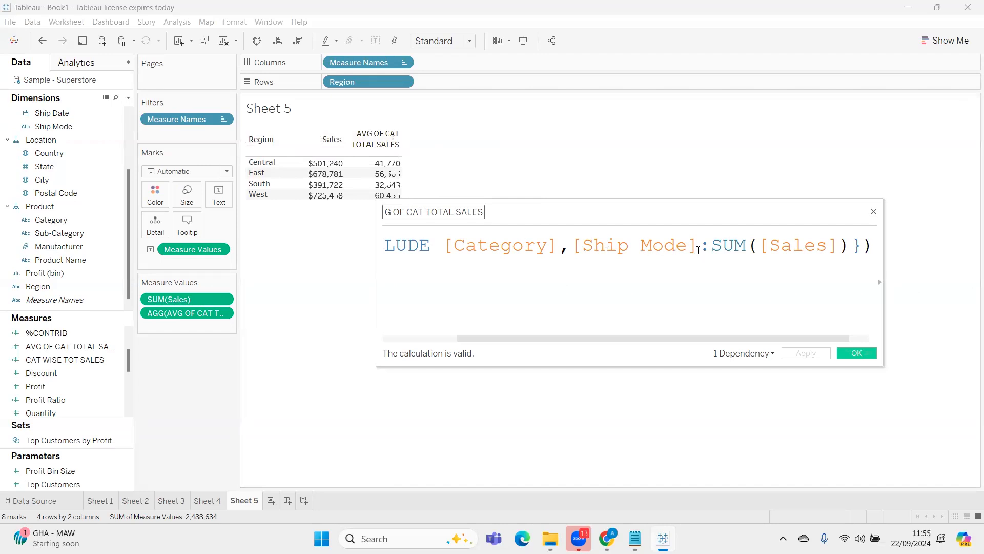
left_click(698, 249)
key("BackSpace")
key("BackSpace")
key("BackSpace")
key("BackSpace")
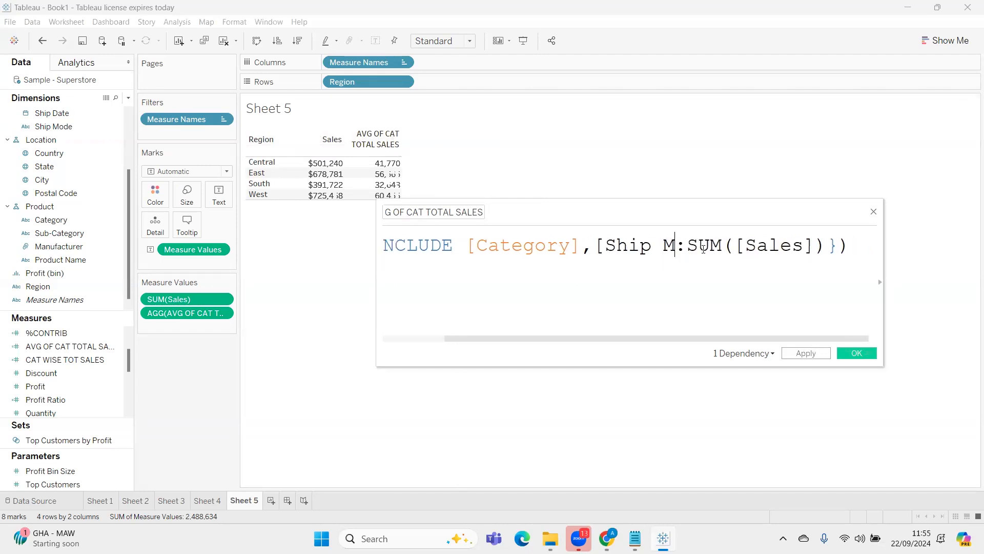
key("BackSpace")
key("BackSpace")
key("BackSpace")
key("BackSpace")
key("BackSpace")
key("BackSpace")
key("BackSpace")
key("BackSpace")
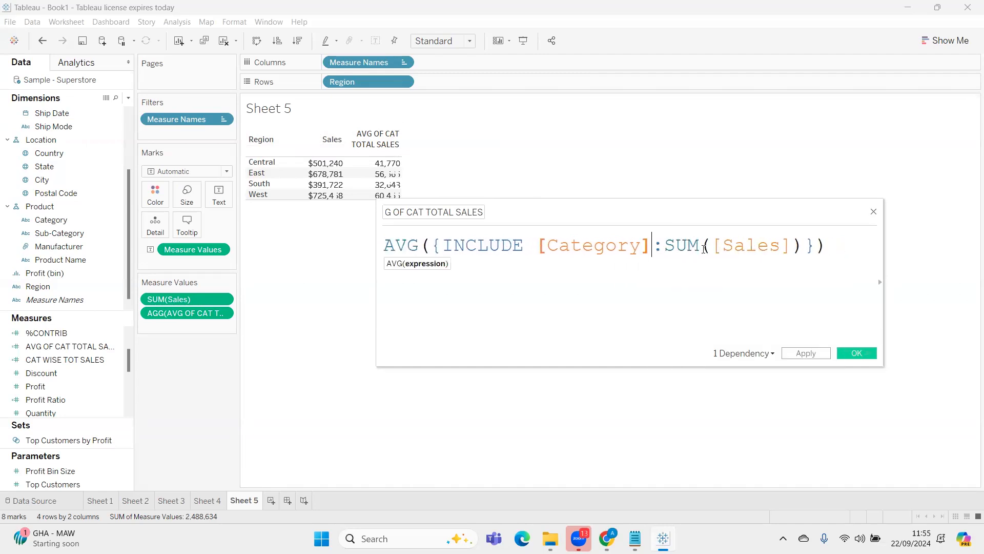
Rename the calculated field as "AVG OF REG-CAT TOTAL SALES", apply the changes and close the editor
left_click(408, 213)
type("REG-")
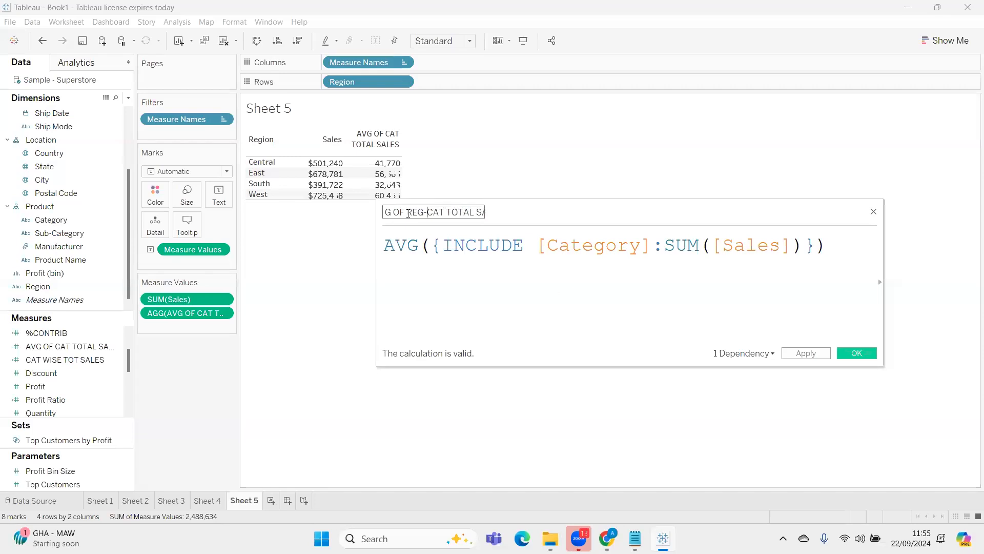
left_click(806, 354)
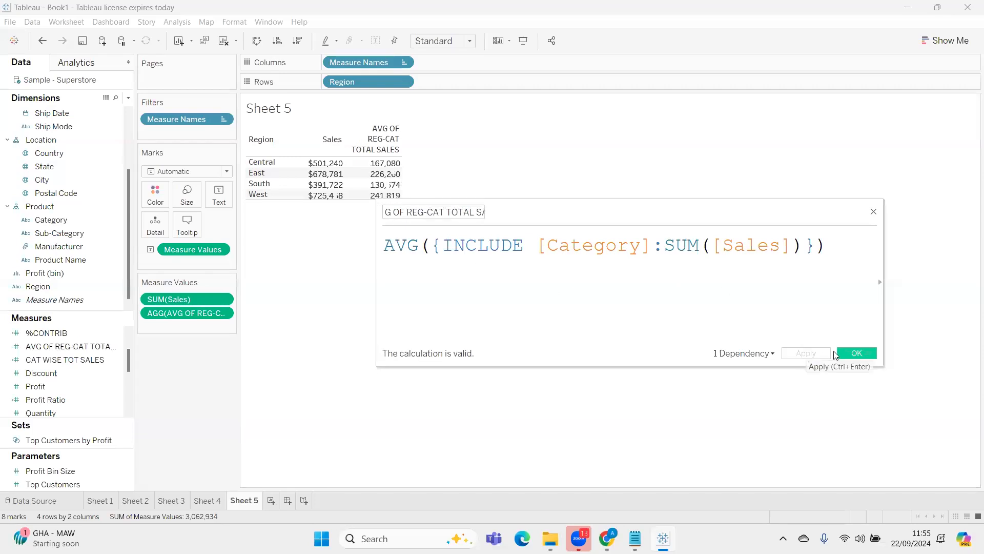
left_click(855, 353)
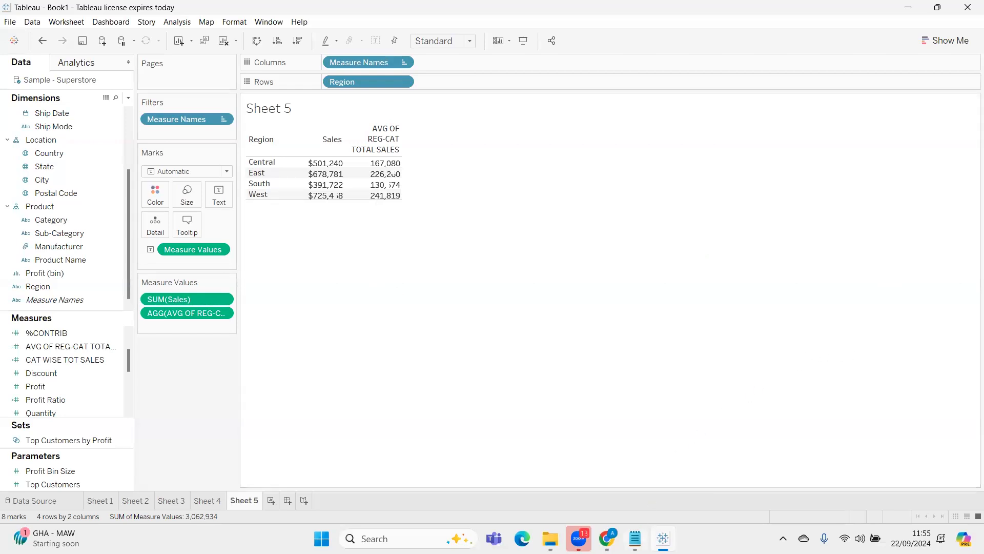
In the Notepad notes, copy the INCLUDE description after the EXCLUDE heading, and enlarge and raise the notes window
mouse_move(635, 538)
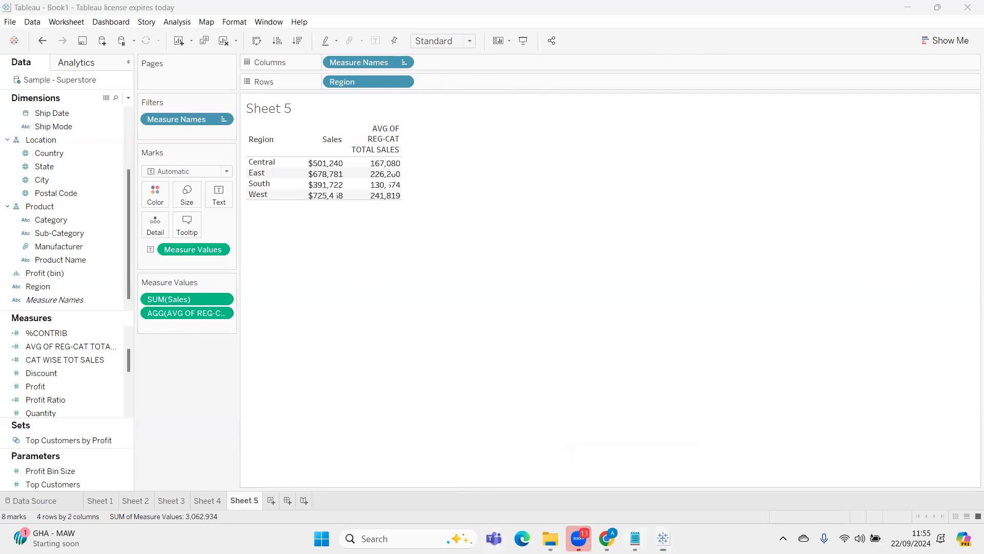
left_click(635, 538)
scroll(412, 430, "down", 1)
left_click_drag(830, 421, 412, 402)
key("ctrl+c")
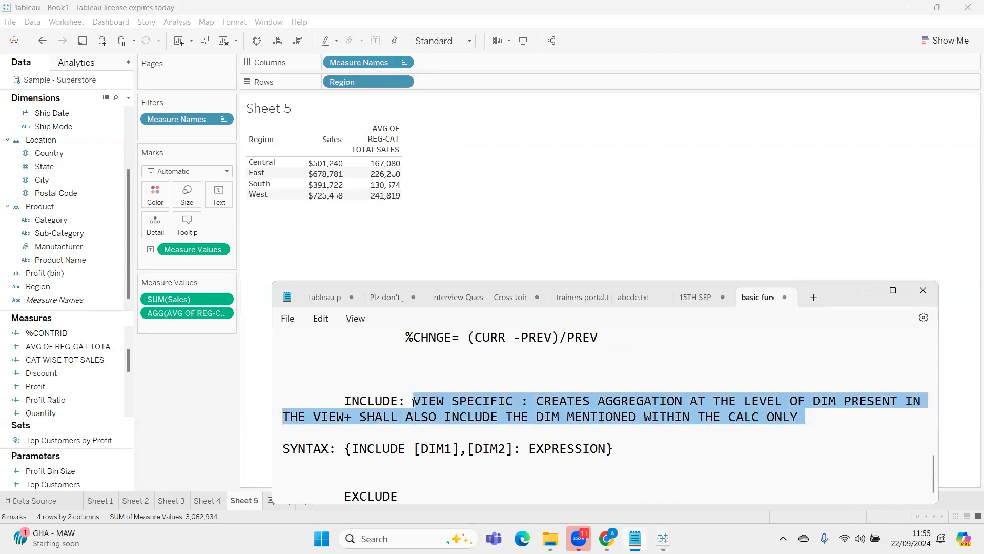
left_click(440, 495)
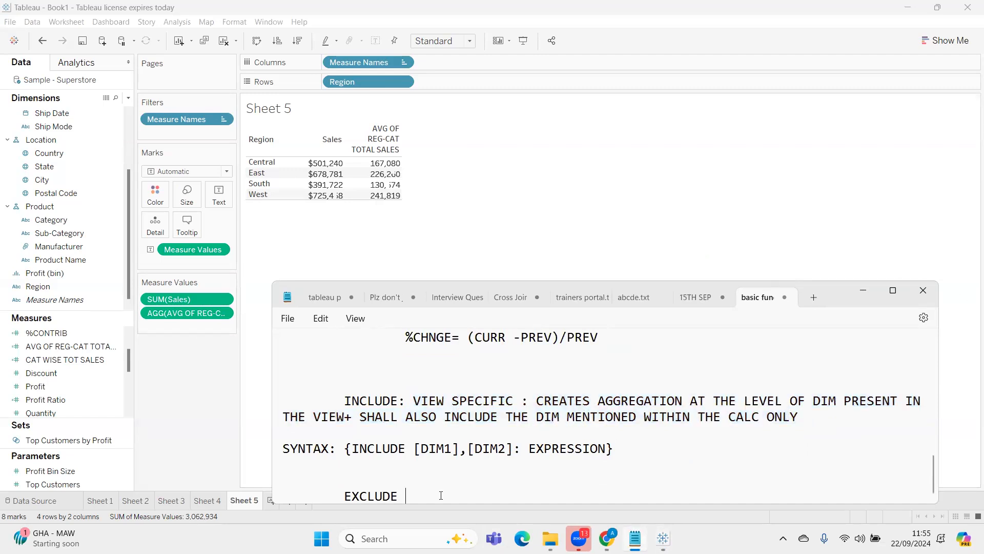
key("ctrl+v")
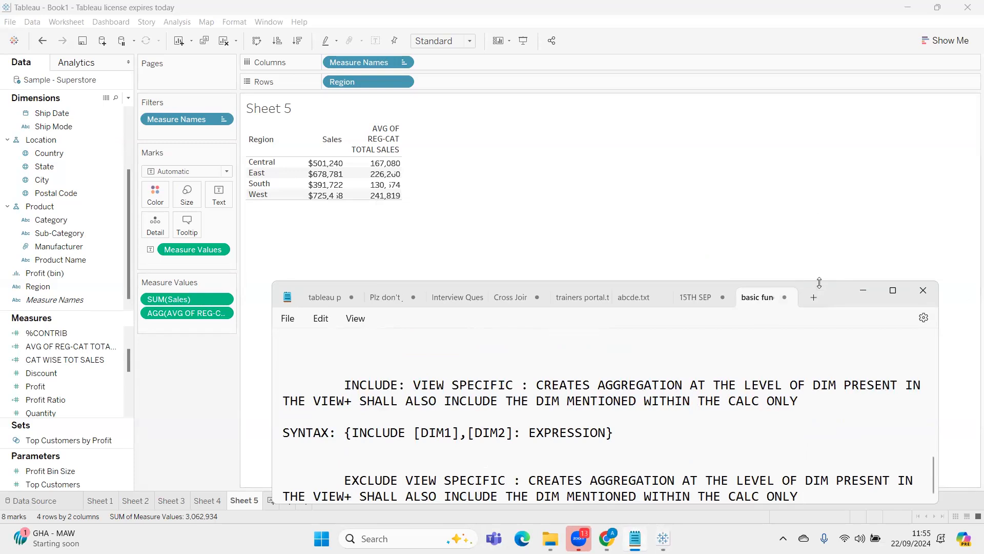
left_click_drag(819, 282, 822, 198)
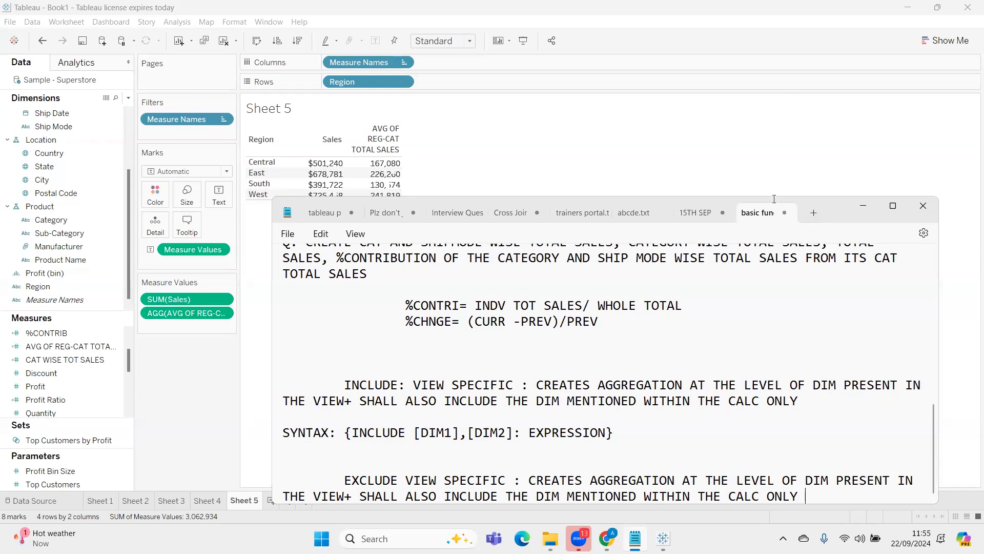
left_click_drag(833, 201, 793, 91)
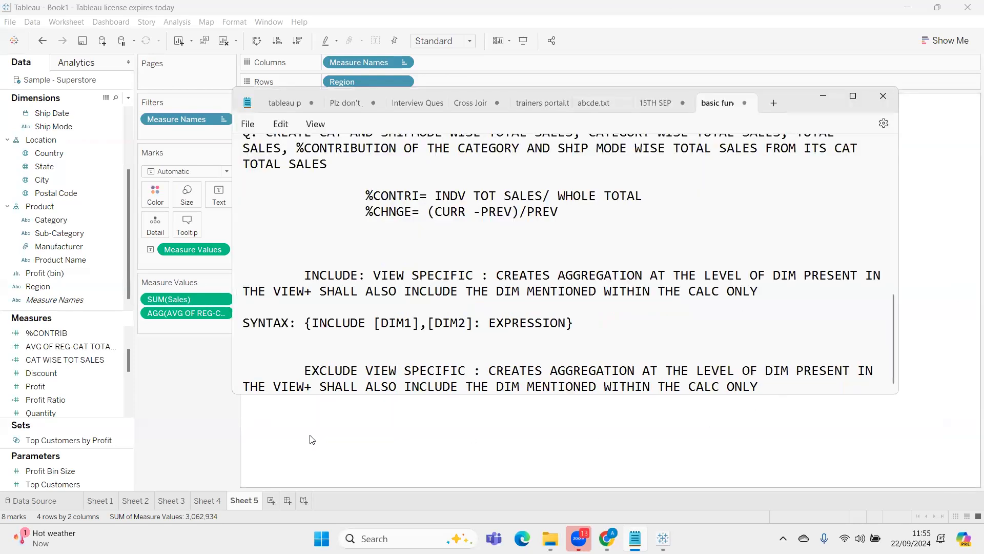
Replace "+ SHALL ALSO INCLUDE" with "-EXCLUDE" in the copied description under the EXCLUDE heading
left_click_drag(313, 389, 307, 392)
type("-")
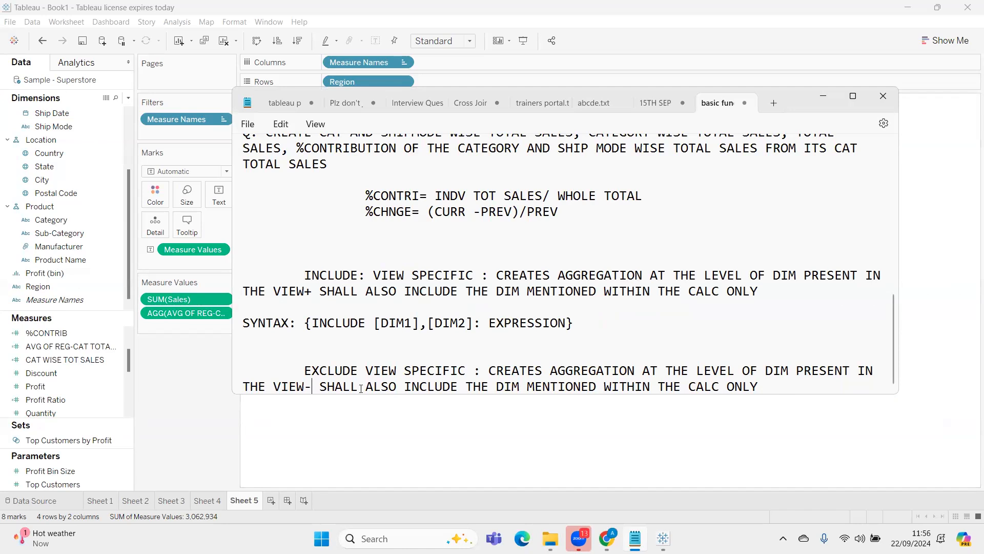
key("Delete")
key("Delete")
key("Delete")
key("Delete")
key("Delete")
key("Delete")
key("Delete")
key("Delete")
key("Delete")
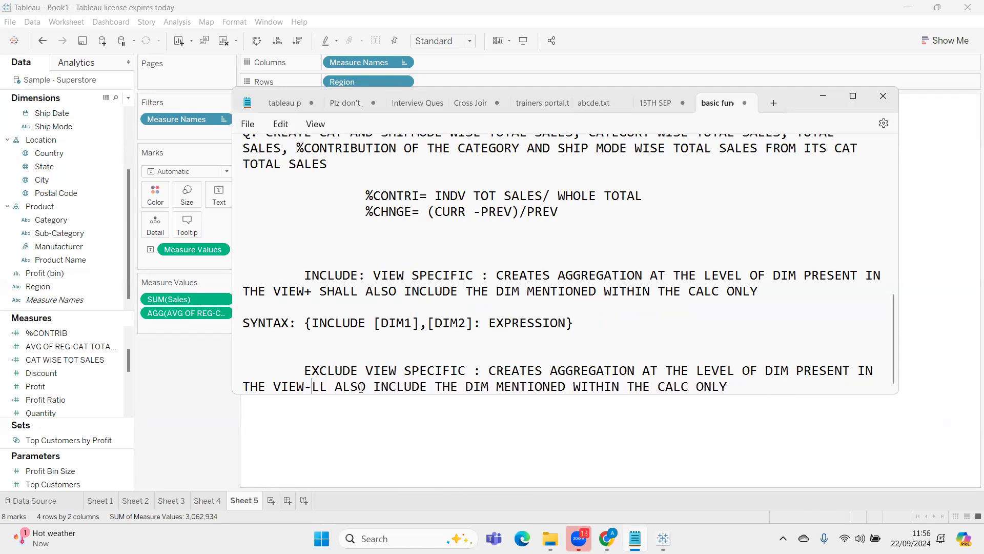
key("Delete")
key("Delete")
key("Delete")
key("Delete")
key("Delete")
key("Delete")
key("Delete")
key("Delete")
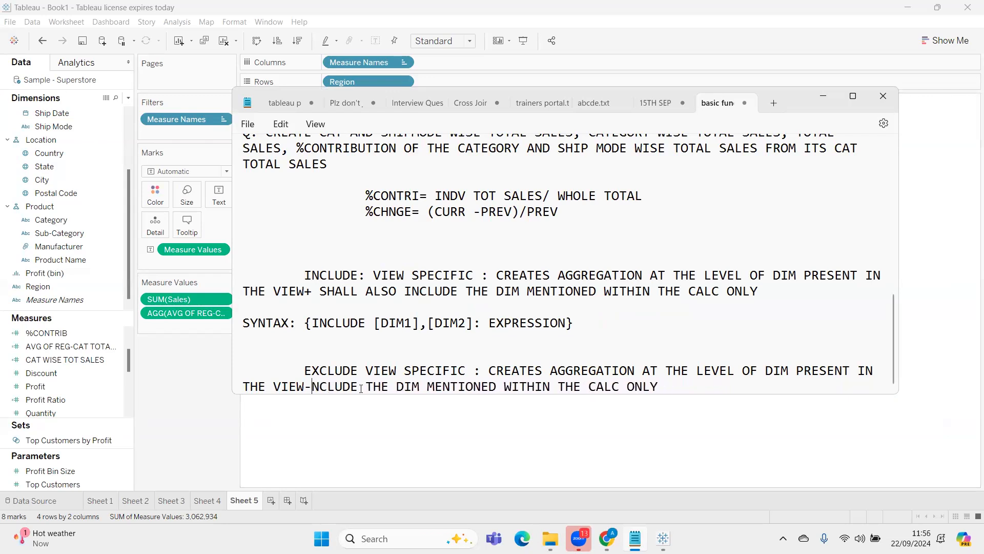
key("Delete")
key("Delete")
type("EL")
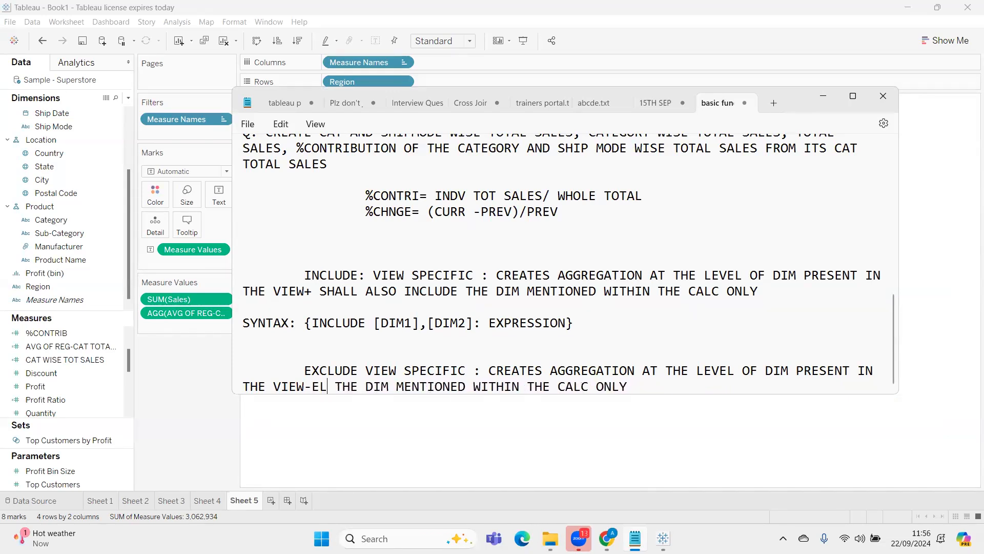
key("BackSpace")
type("XCLUDE")
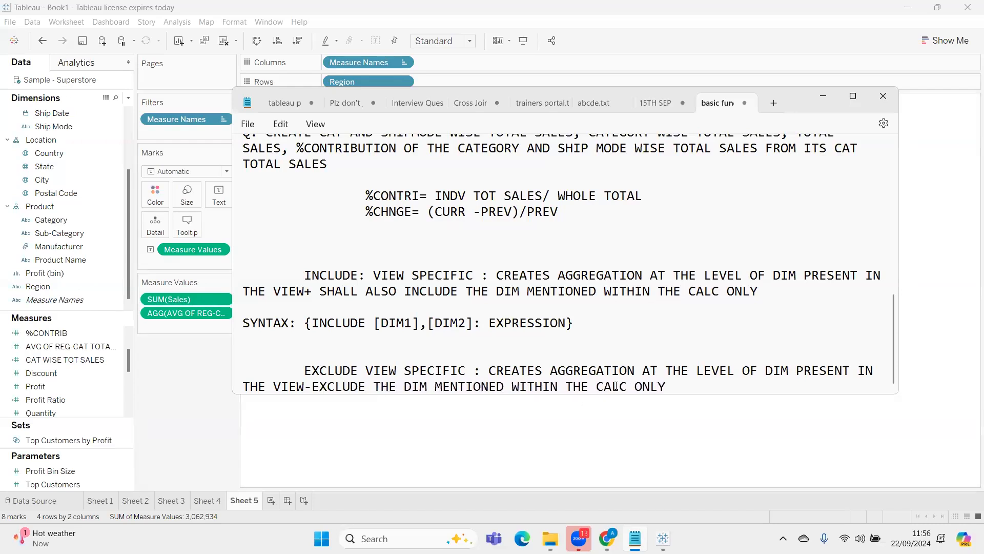
Replace the word ONLY at the end of the EXCLUDE description with "WHICH IS PRSNT IN THE VIEW"
left_click(678, 384)
key("BackSpace")
key("BackSpace")
key("BackSpace")
key("BackSpace")
type("WHICH IS PRSNT IN THE VIEW")
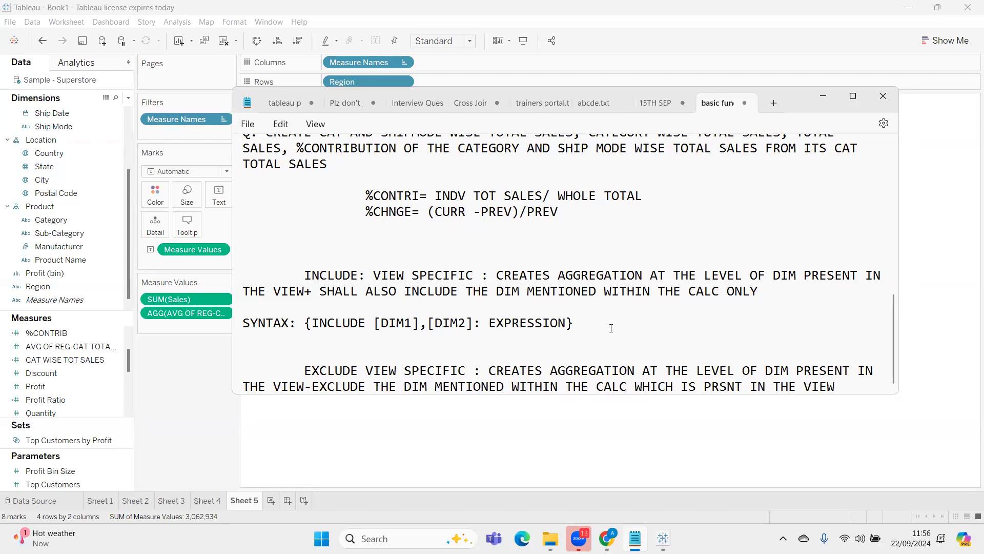
Add "SYNTAX: {EXCLUDE [DIM1],[DIM2]... :EXPRESSION}" below the EXCLUDE description, and return to the Tableau sheet
key("Return")
key("Return")
type("SYNTAX:")
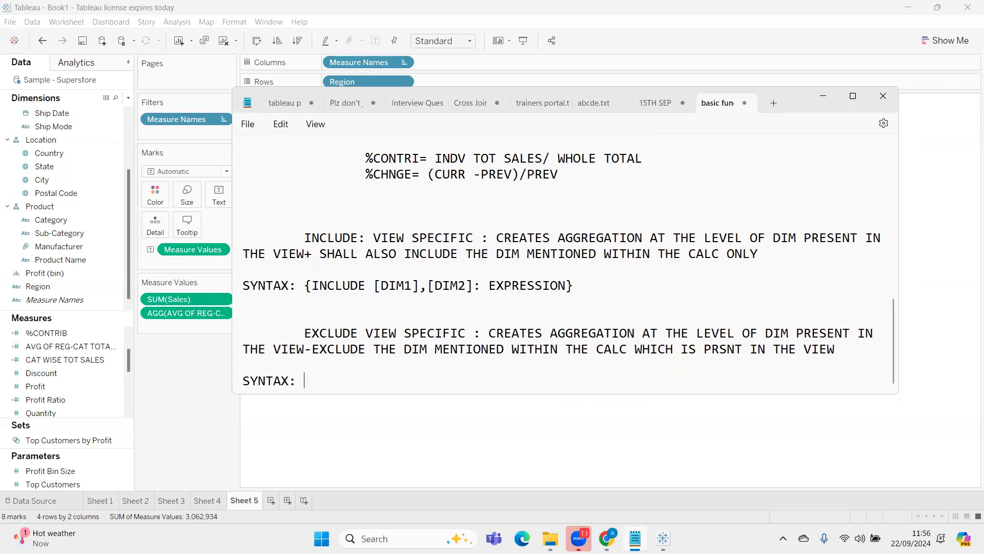
type(" {INCLUDE")
key("BackSpace")
key("BackSpace")
key("BackSpace")
key("BackSpace")
key("BackSpace")
key("BackSpace")
key("BackSpace")
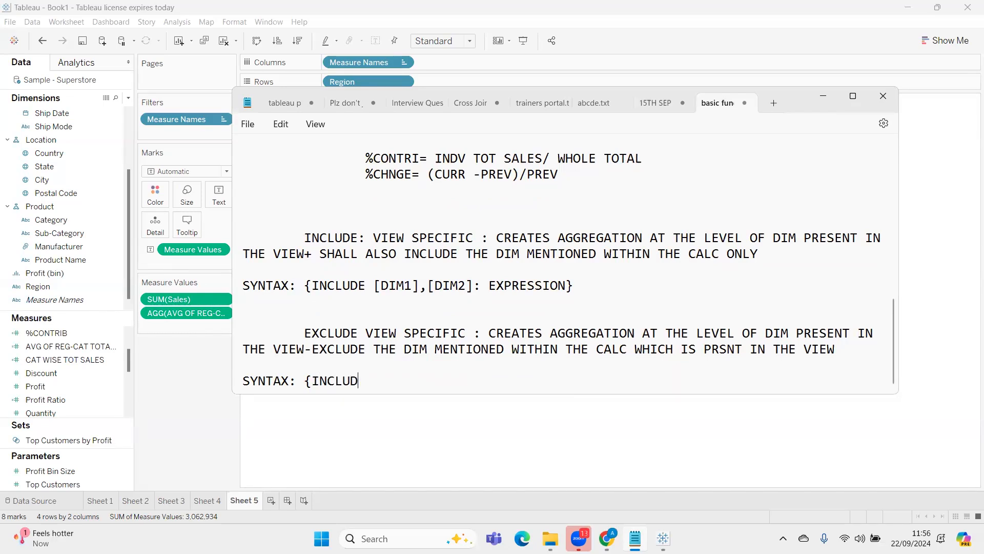
type("EXCLUDE [DIM1],[")
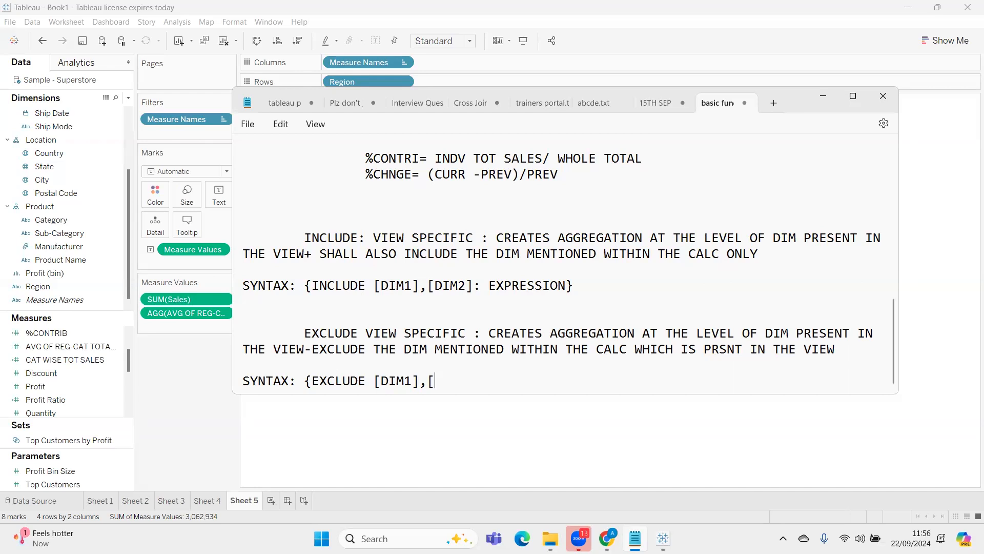
type("DIM2]")
type("... ")
type(":EXPRESS")
type("ION}")
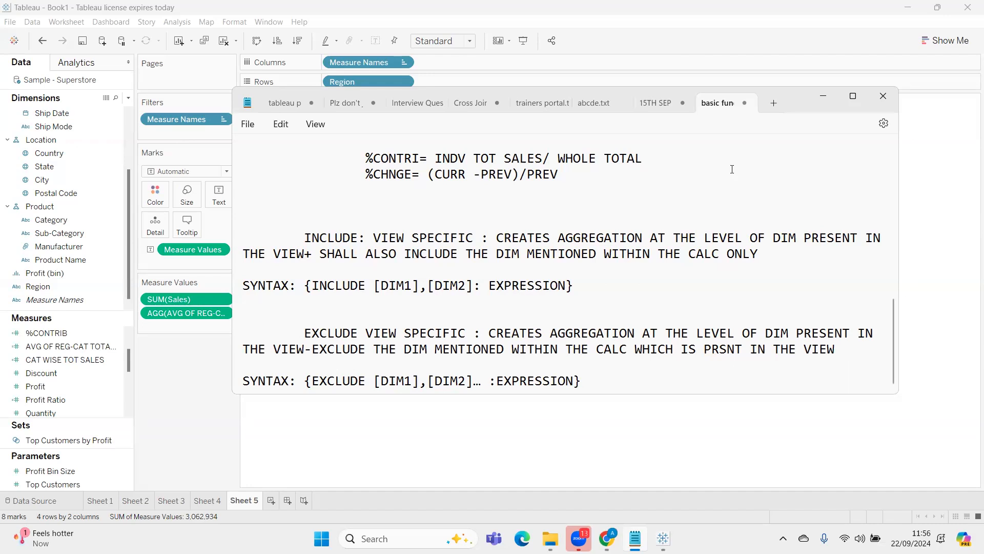
left_click(823, 97)
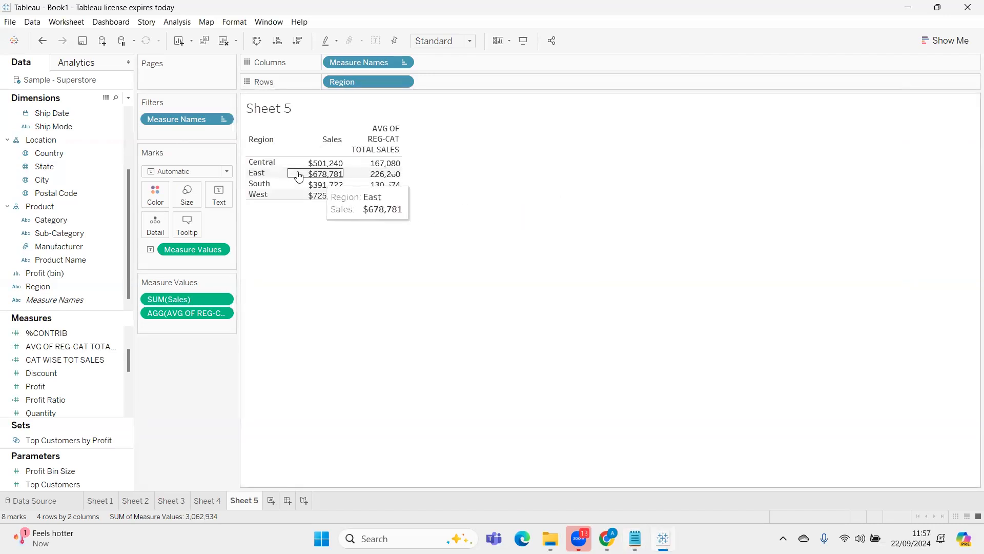
left_click(128, 98)
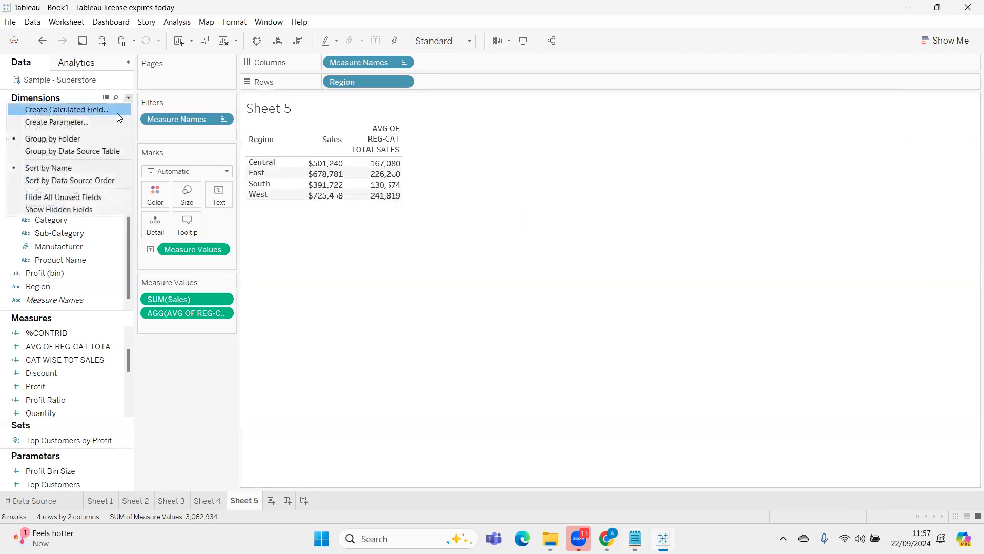
left_click(109, 114)
type("EXCLUDE")
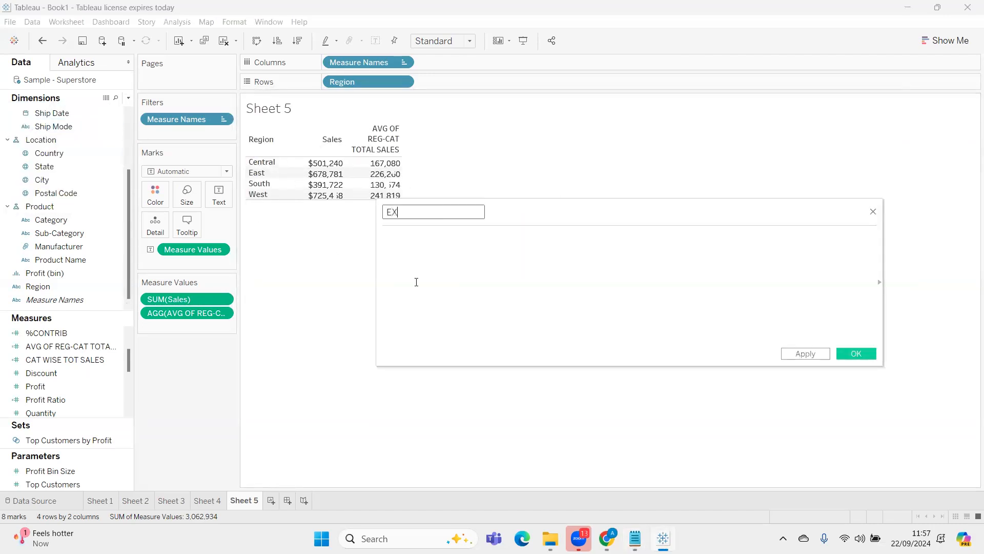
key("Tab")
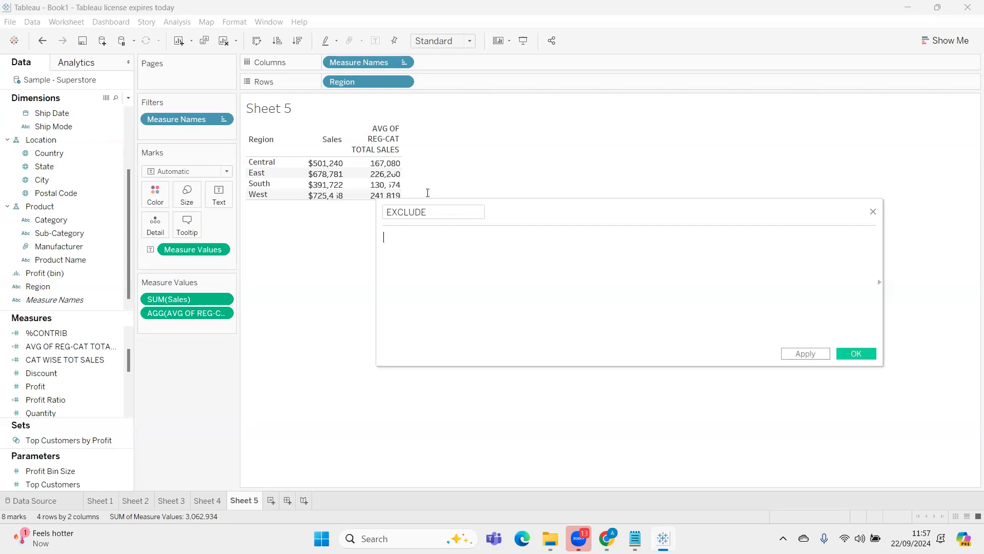
left_click_drag(371, 78, 217, 406)
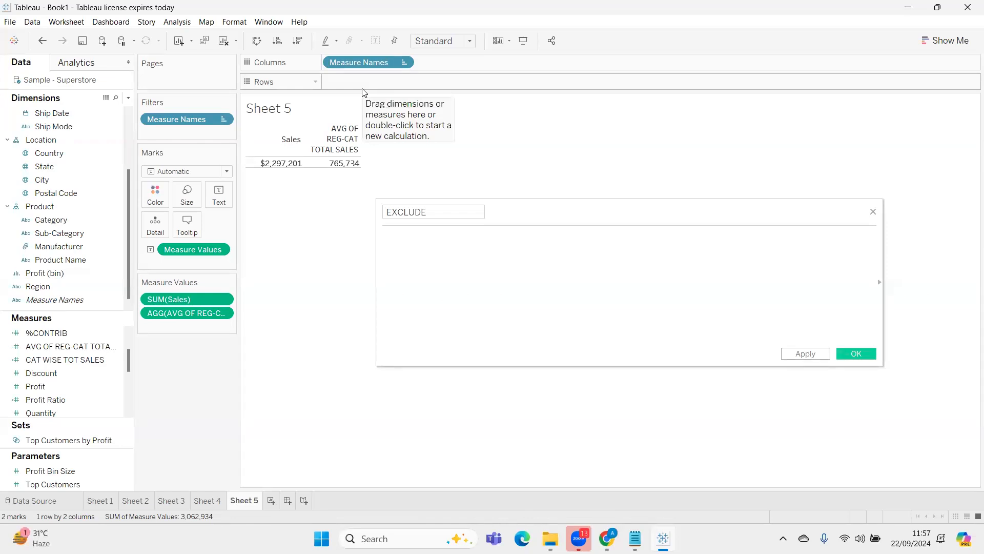
left_click(458, 235)
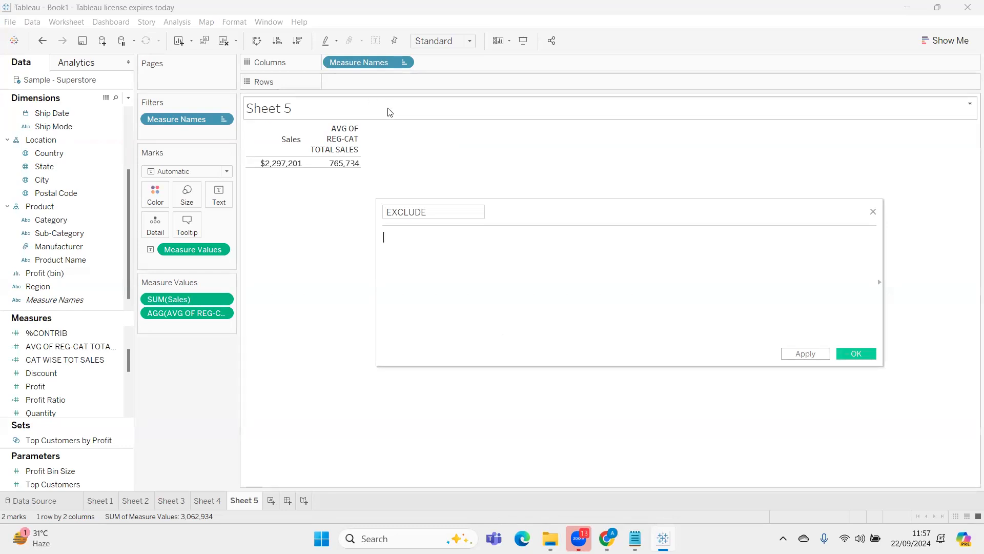
left_click(872, 211)
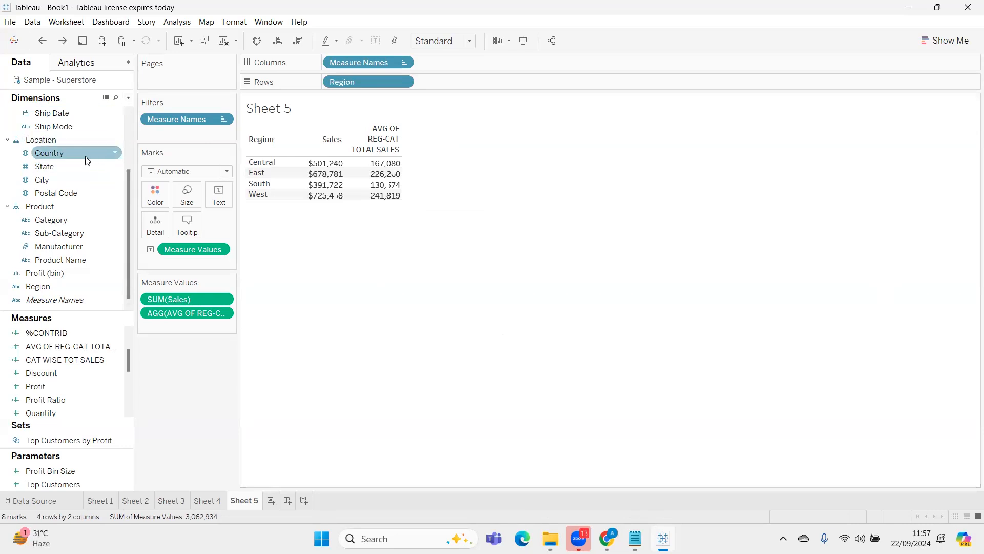
Add Category to the rows after Region in the sales table
left_click_drag(88, 218, 493, 82)
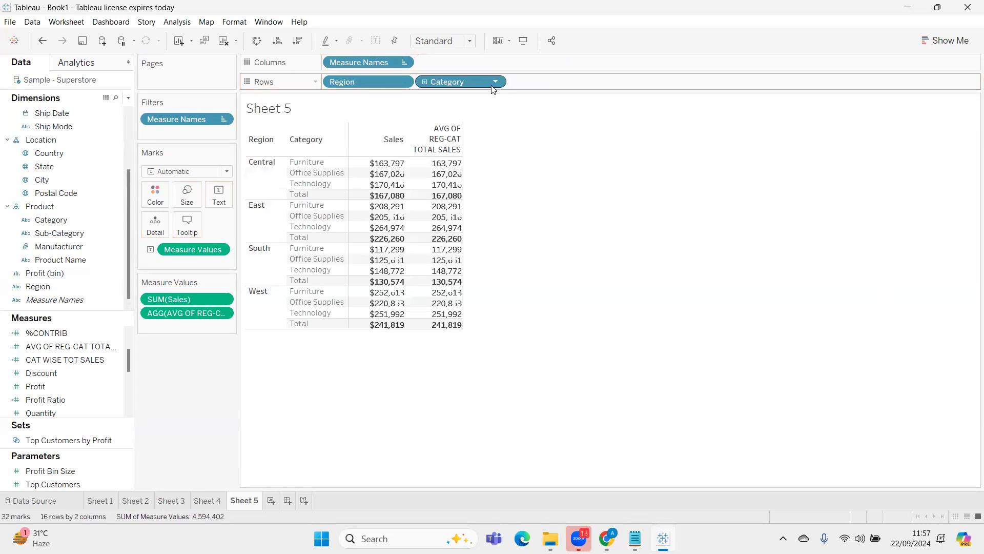
Create a calculated field EXCLUDE with the formula {EXCLUDE [Category]:SUM([Sales])} and add it to the table's measure values
left_click(129, 98)
left_click(66, 109)
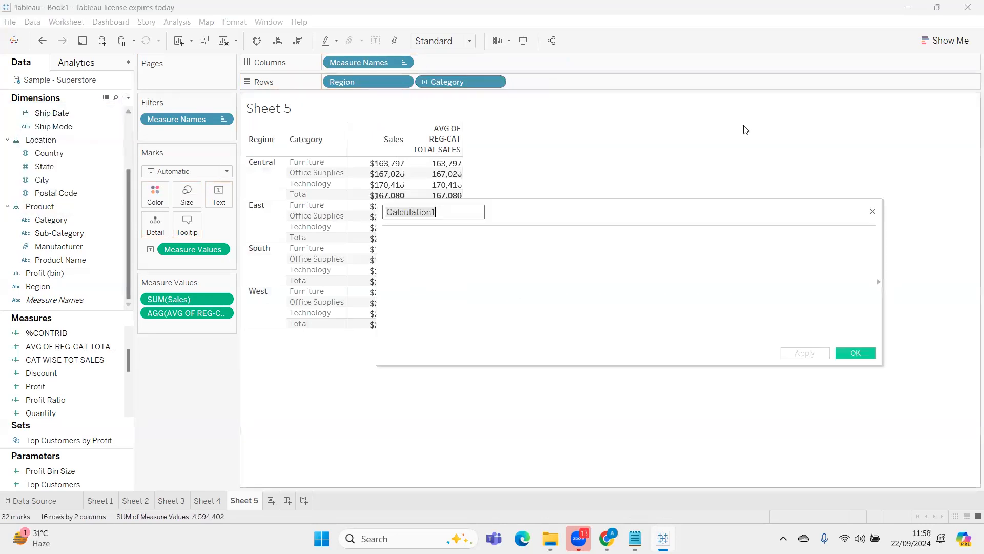
type("EXCLUDE")
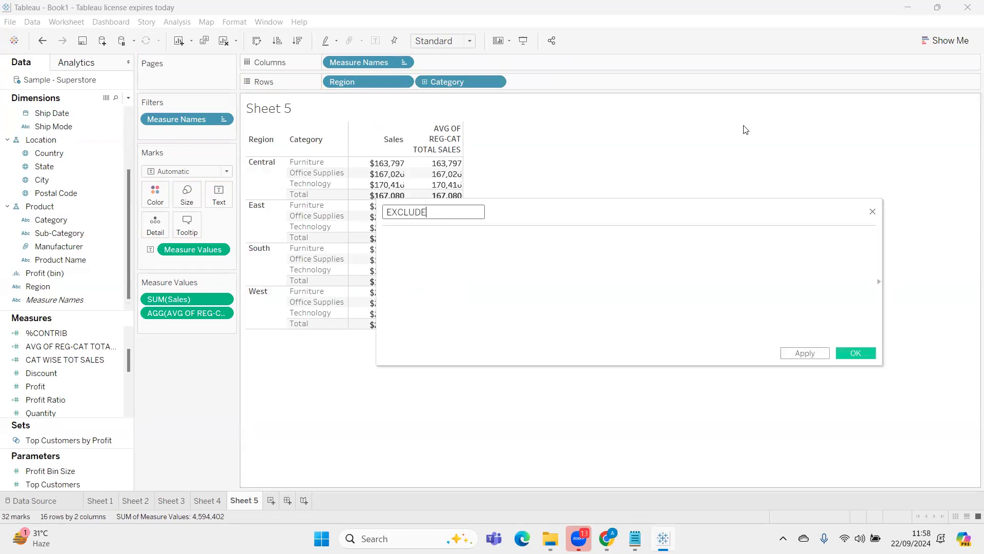
key("Tab")
type("{EXCLUDE")
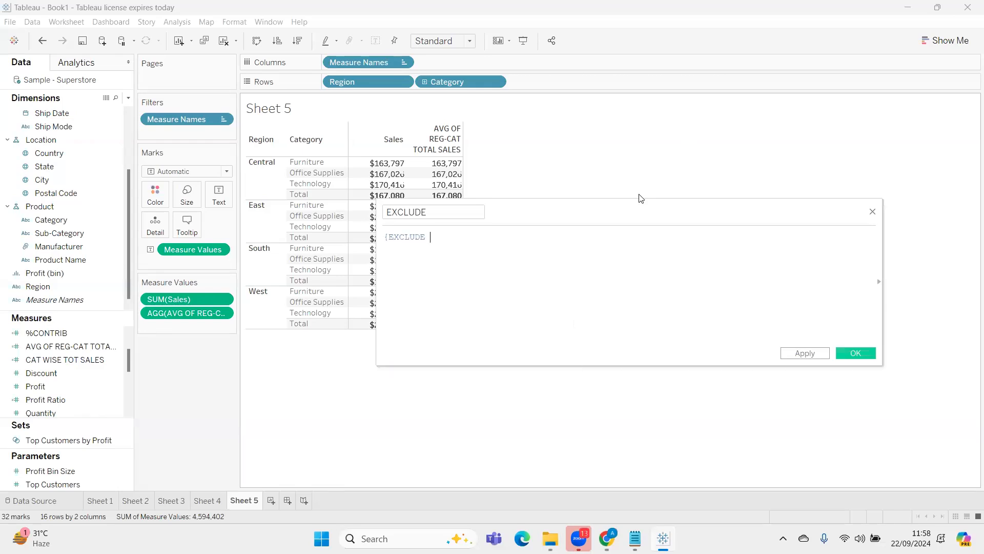
type(" CAT")
key("Down")
key("Return")
type(":SUM([Sales])")
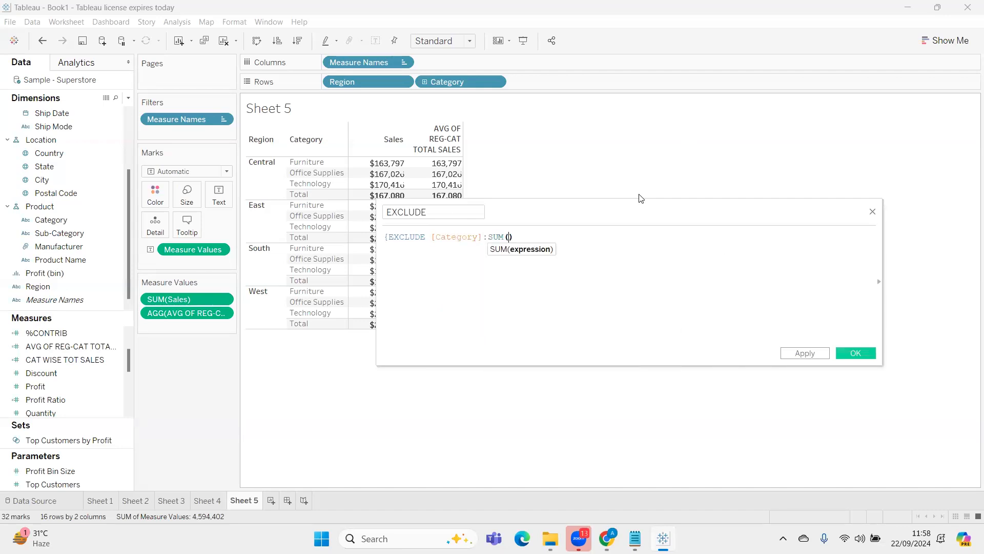
type("}")
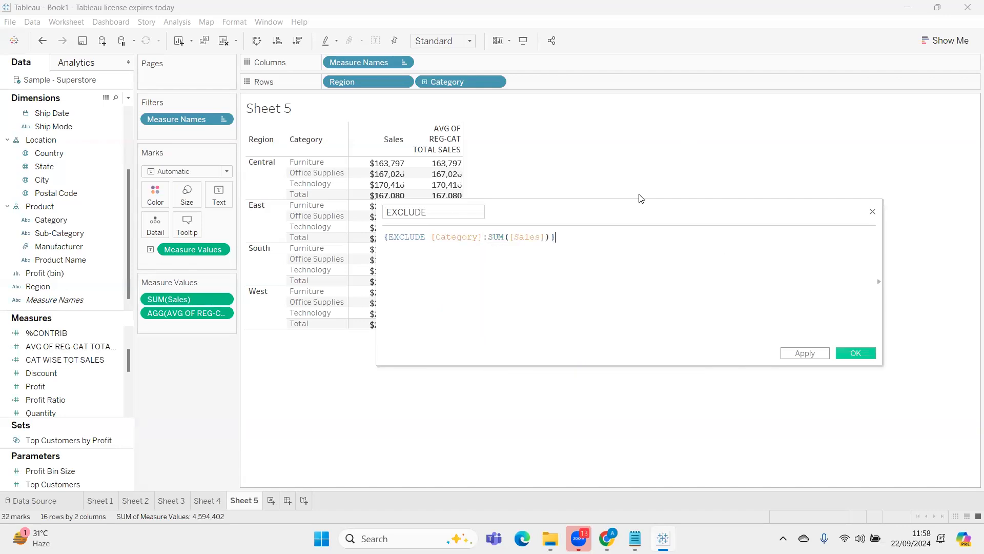
left_click(804, 353)
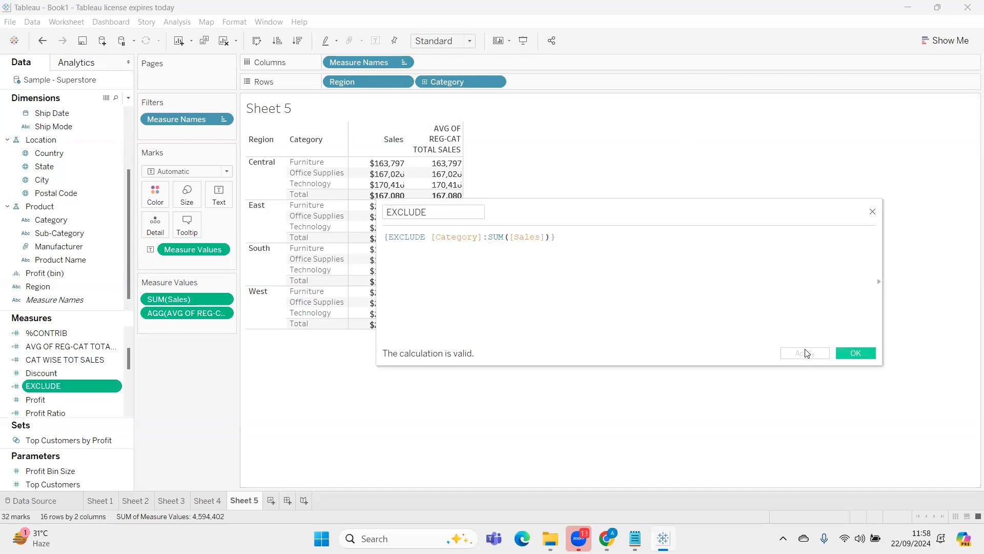
left_click_drag(764, 211, 781, 349)
left_click_drag(72, 386, 184, 320)
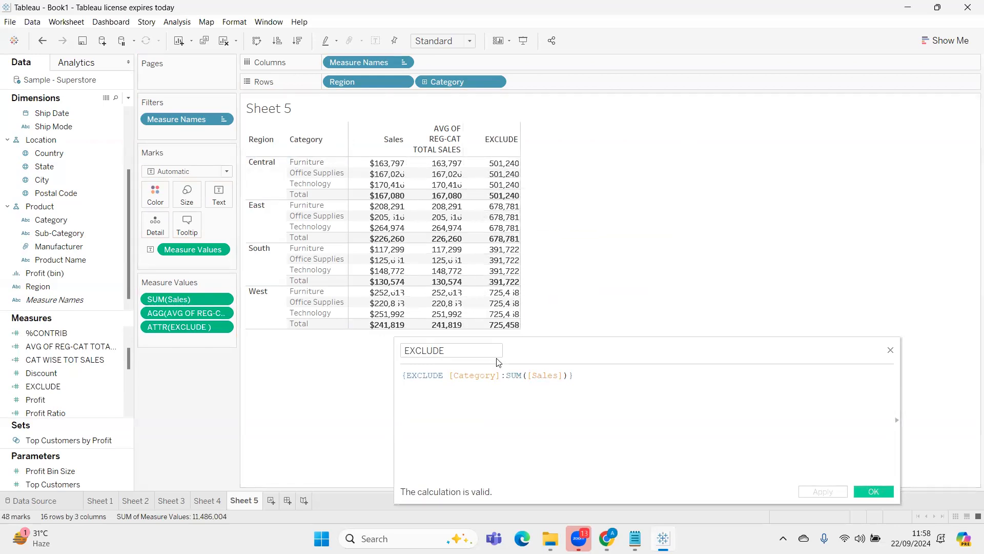
Add Region to the excluded dimensions so the formula reads {EXCLUDE [Category], [Region]:SUM([Sales])}, and save the calculation
left_click(500, 375)
type(", RE")
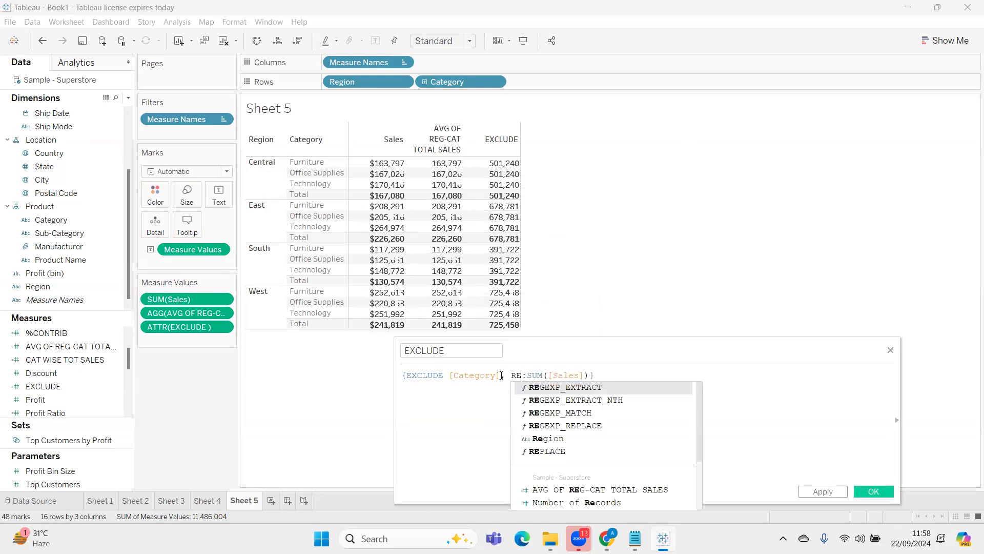
type("GION")
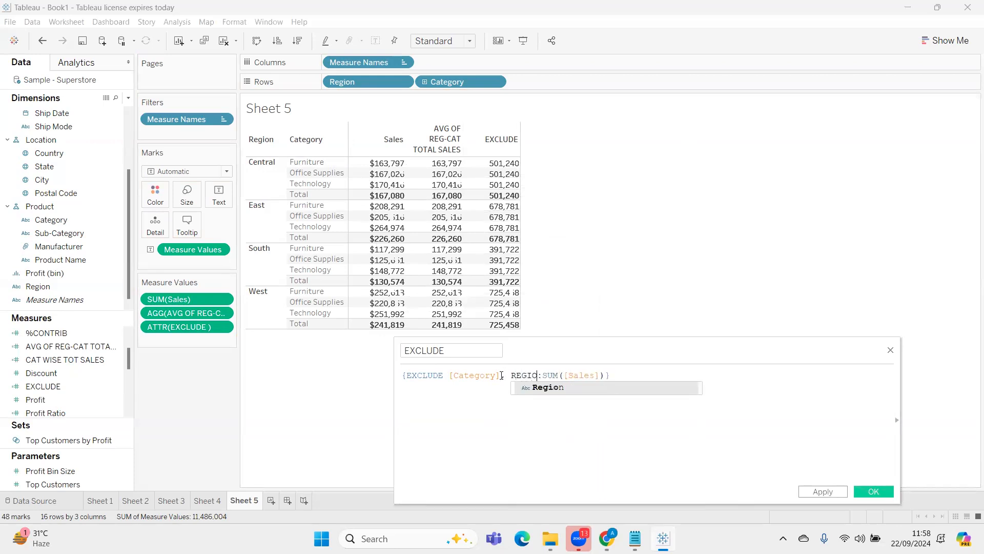
key("Return")
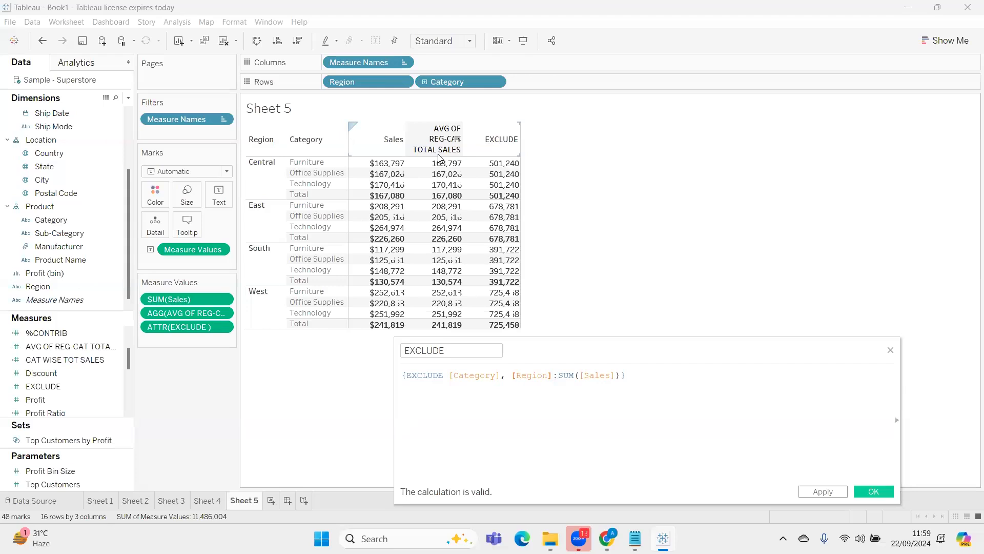
left_click(823, 491)
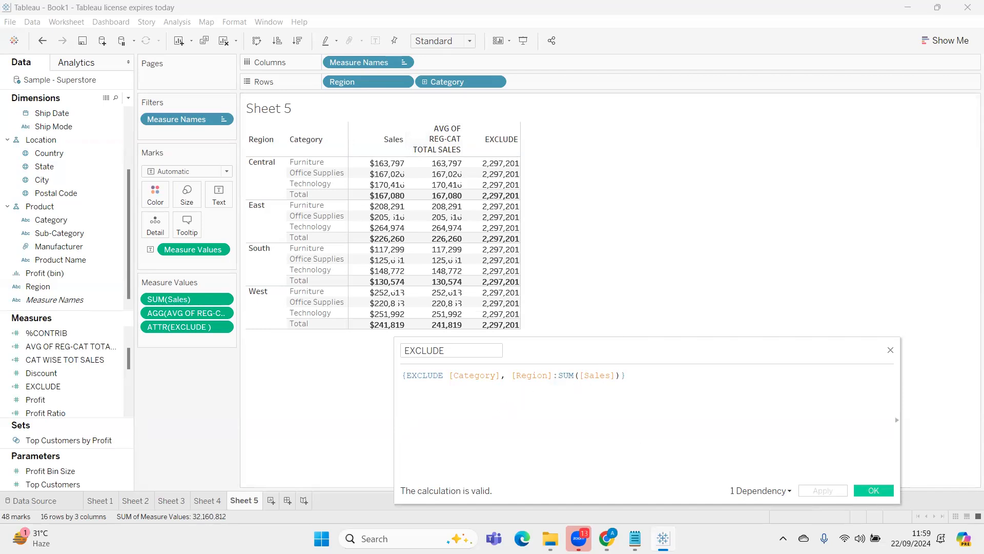
left_click(873, 490)
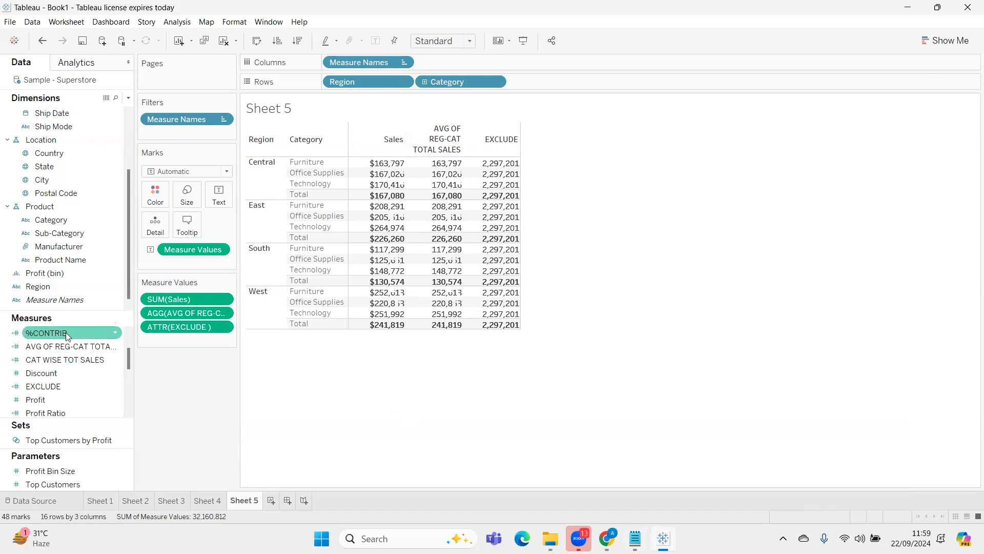
Reopen the EXCLUDE calculation and enlarge its formula text for reading
scroll(65, 362, "down", 2)
scroll(66, 362, "up", 2)
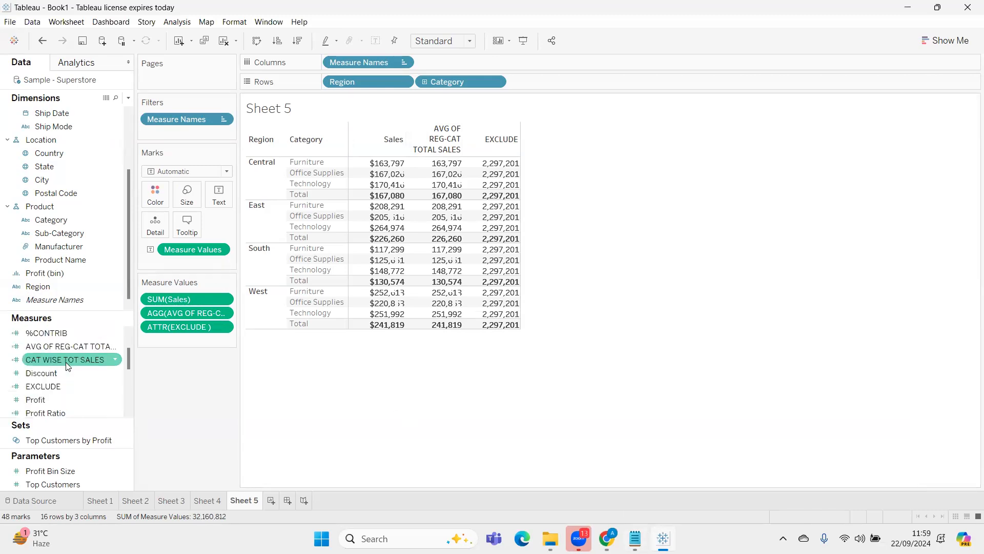
right_click(67, 386)
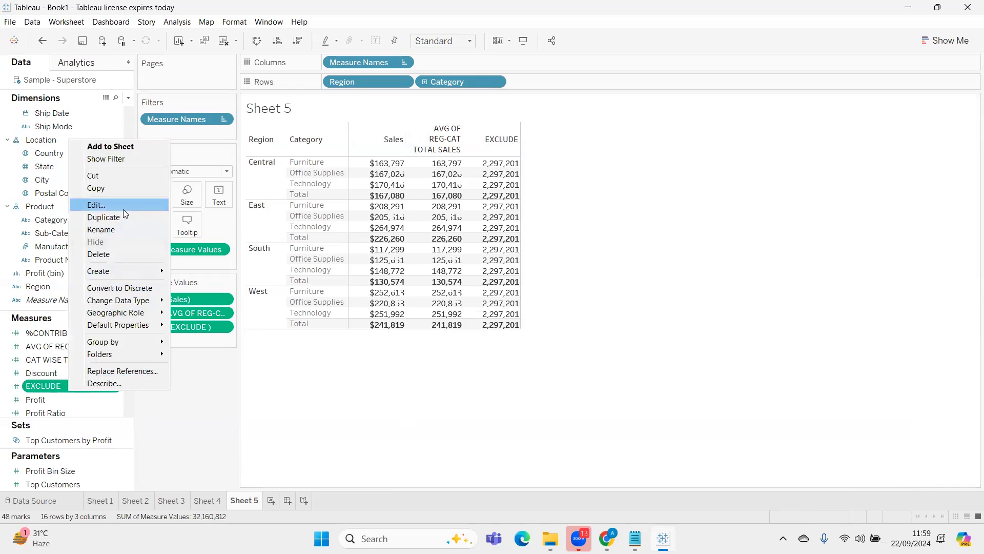
left_click(123, 209)
left_click_drag(705, 358, 771, 241)
scroll(760, 282, "up", 2)
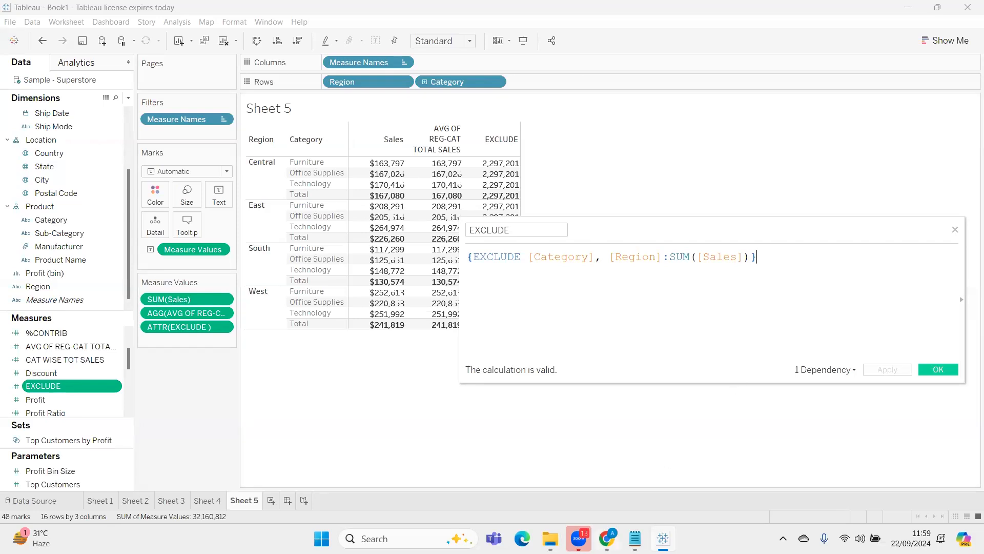
Switch to Notepad and open a new blank document alongside the existing notes
left_click(635, 538)
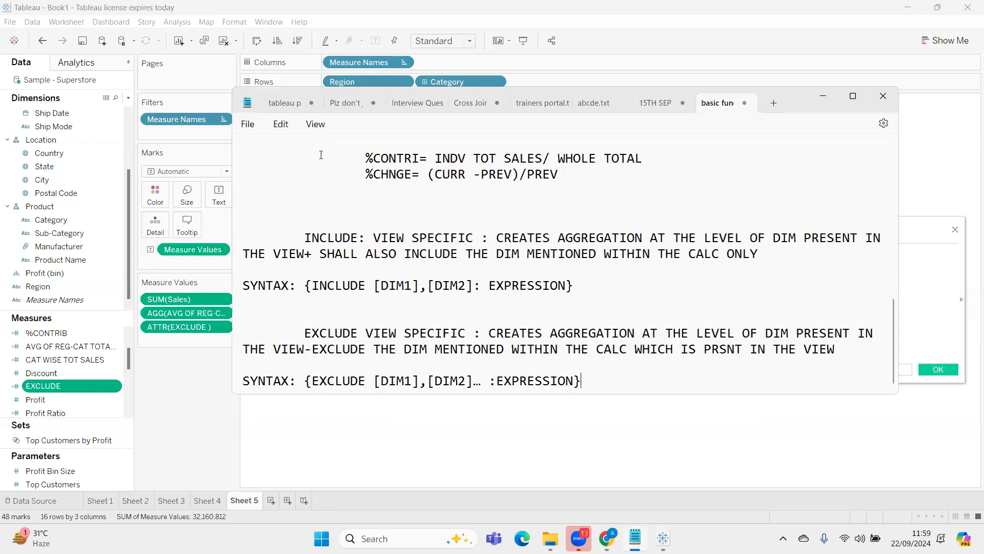
left_click(250, 126)
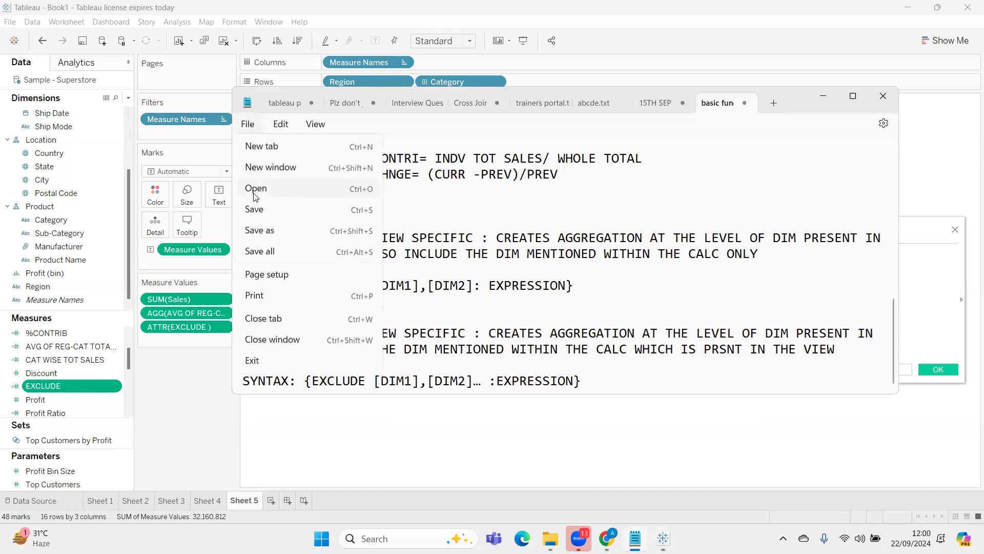
left_click(609, 381)
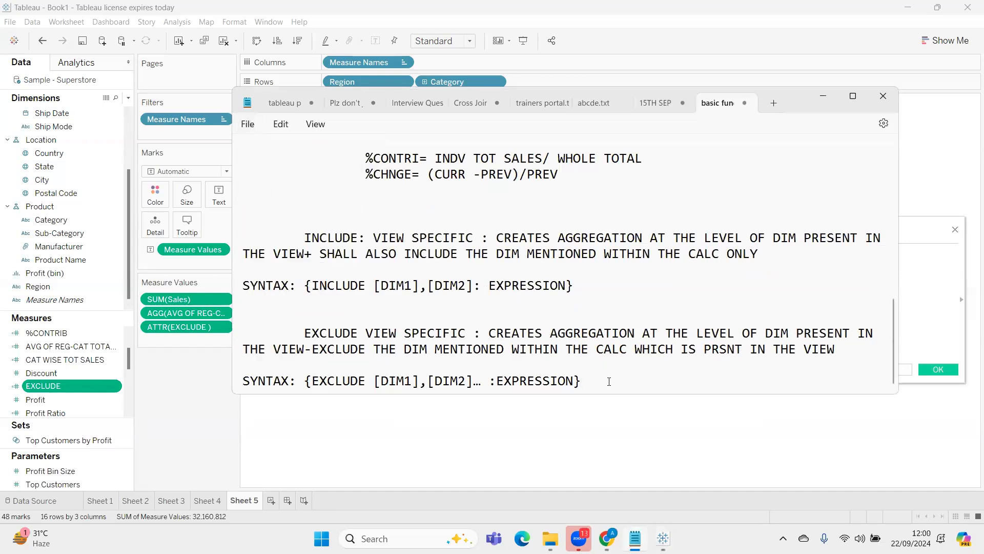
key("ctrl+n")
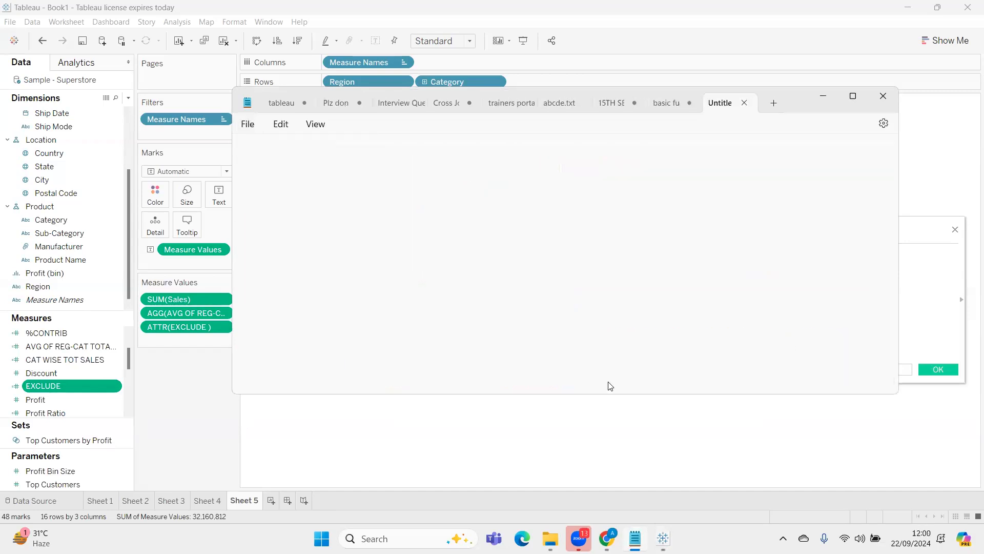
Copy question 2 about year and region wise total sales from the 15TH SEP notes
left_click(665, 103)
scroll(501, 306, "up", 15)
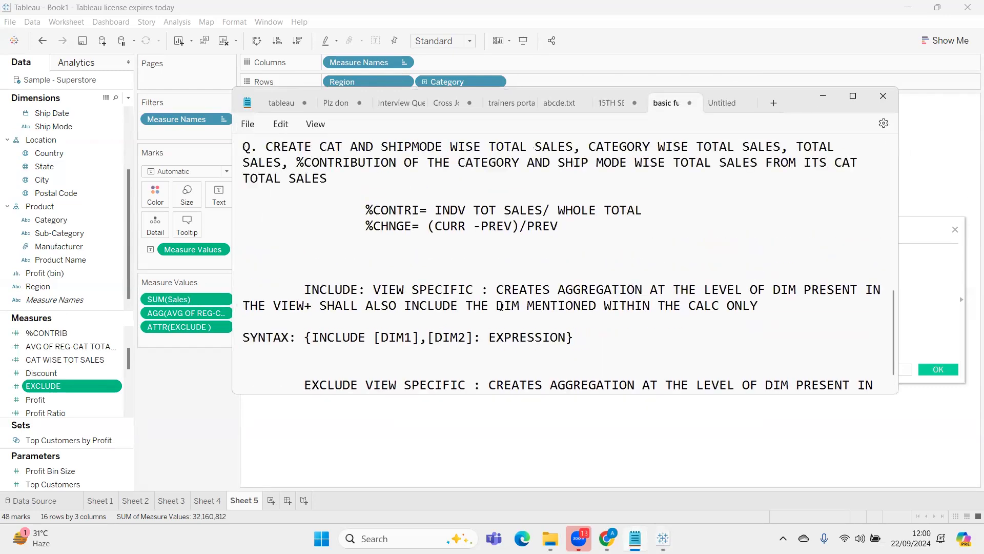
key("Page_Down")
key("Page_Down")
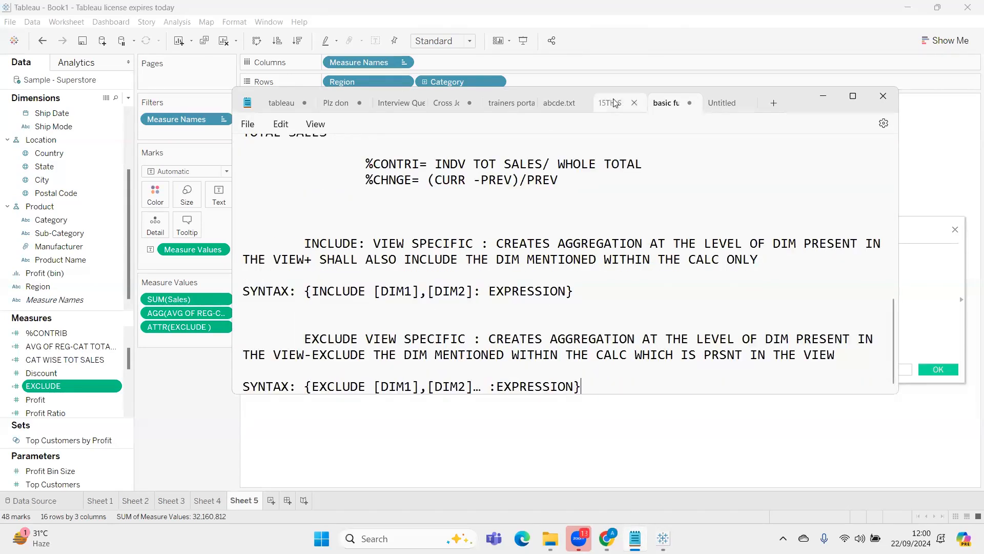
left_click(613, 102)
scroll(435, 295, "up", 1)
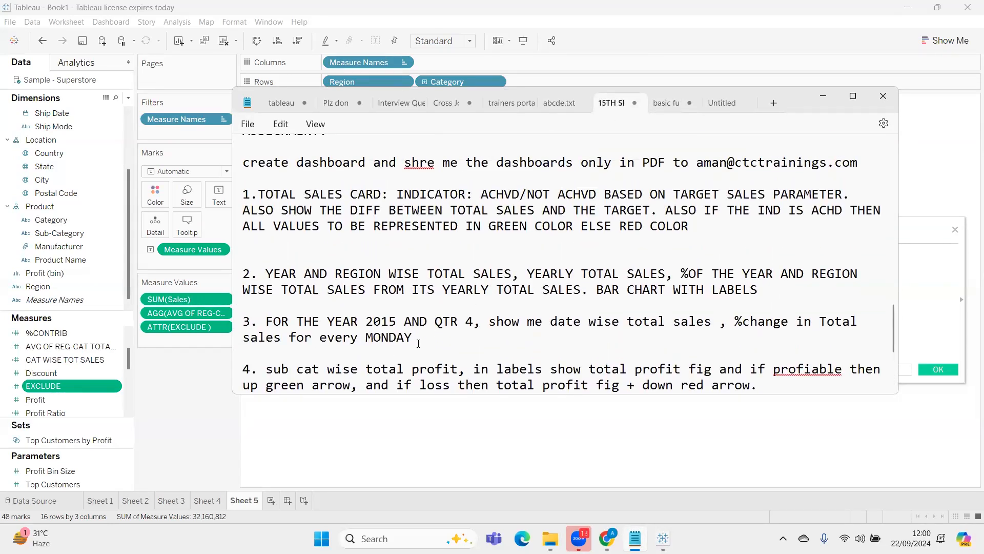
left_click_drag(758, 290, 243, 270)
key("ctrl+c")
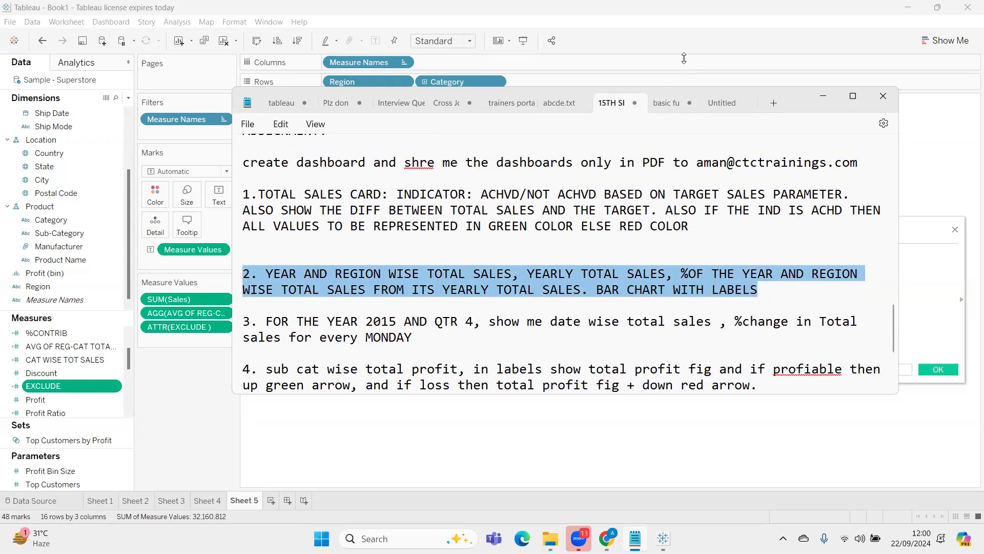
Insert three line breaks after the EXCLUDE syntax line in the LOD notes
left_click(666, 103)
left_click(630, 372)
key("Return")
key("Return")
key("Return")
key("BackSpace")
key("BackSpace")
key("BackSpace")
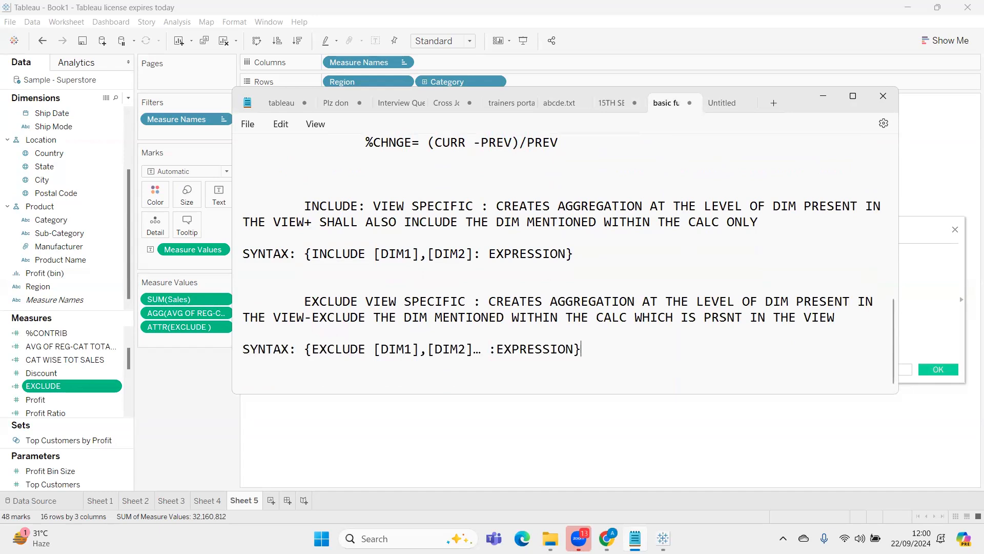
key("Return")
key("Return")
key("Return")
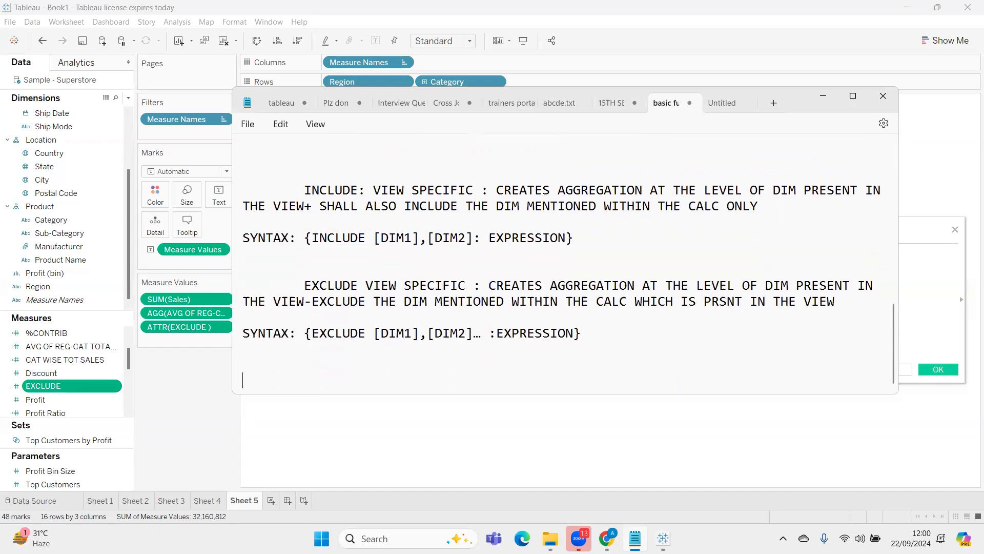
Paste the year and region sales question as item "1." below the EXCLUDE syntax, removing its original number 2
type("1.")
key("ctrl+v")
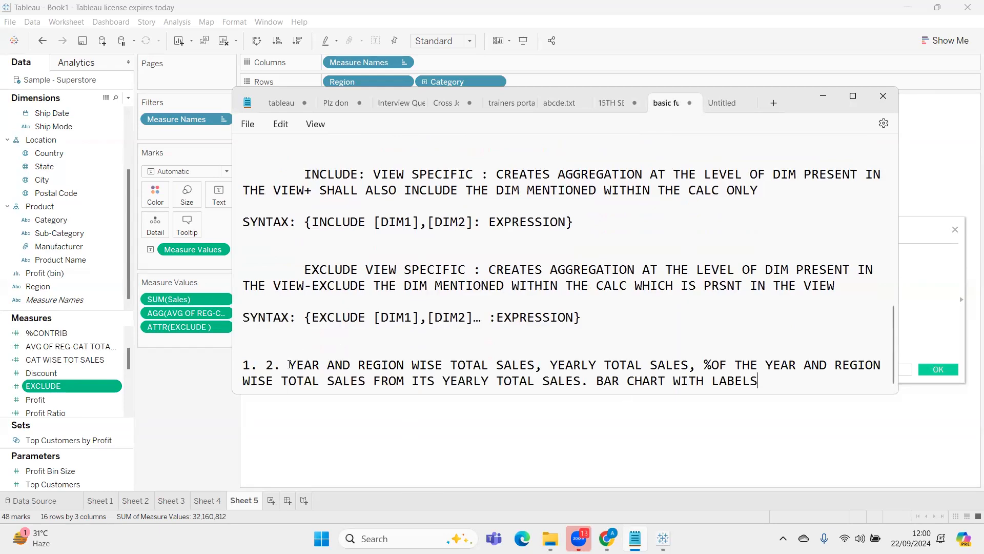
key("BackSpace")
key("BackSpace")
key("BackSpace")
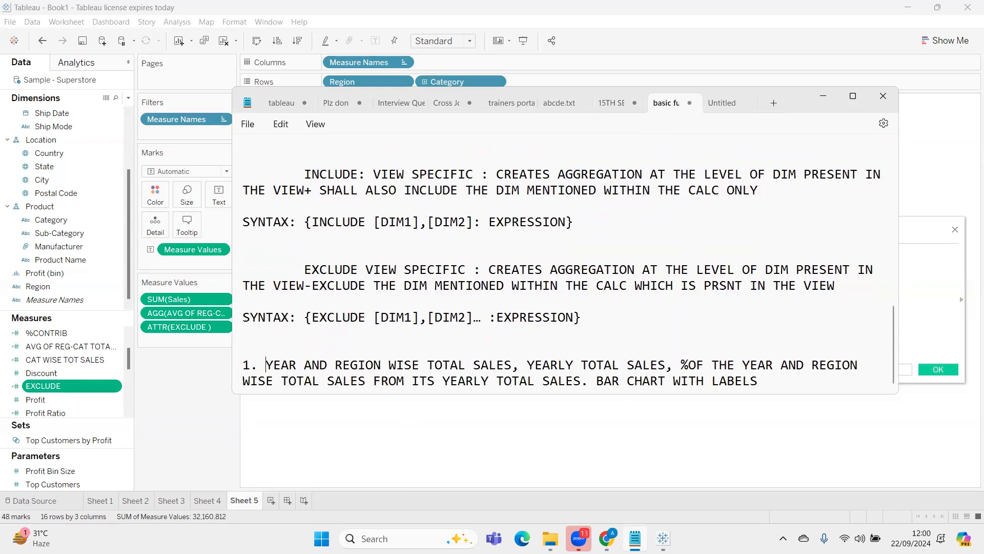
Add the lines "ASSIGNMENT :" and "USE LOD TO SOLVE THIS" above item 1
left_click(252, 340)
type("USE LOD TO SOLVE THIS")
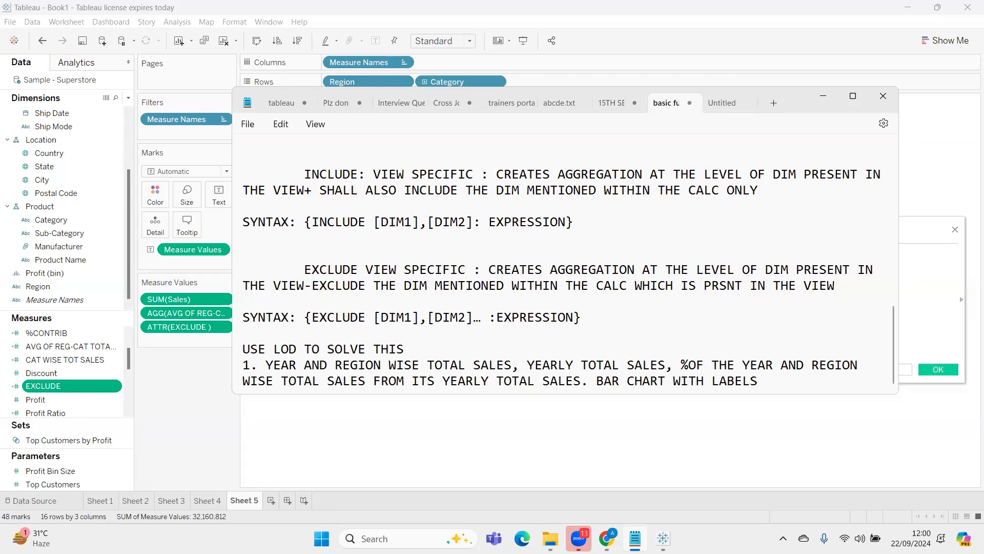
left_click(250, 334)
type("ASSIGNMENT :")
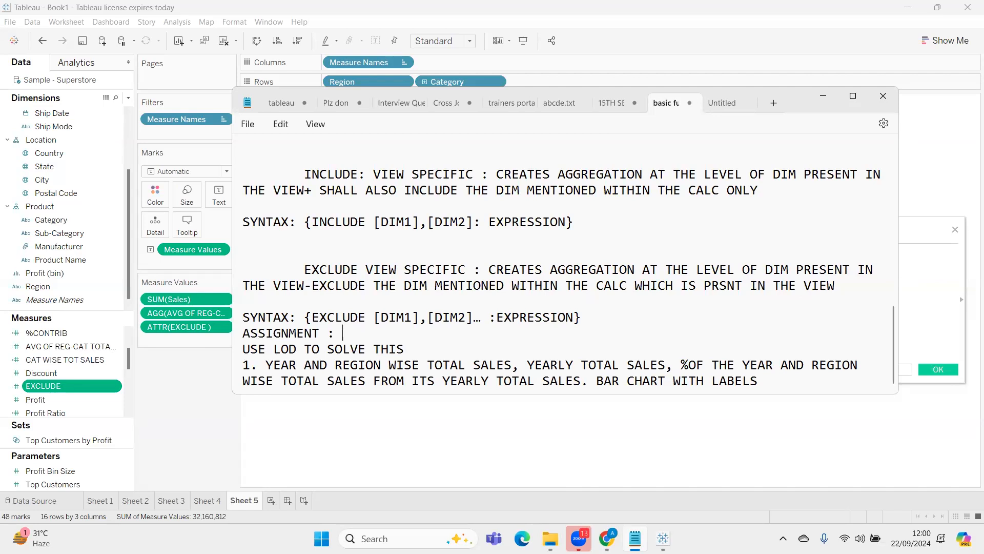
Start an empty item "2." below the first assignment question, leaving a blank line between them
scroll(738, 383, "up", 1)
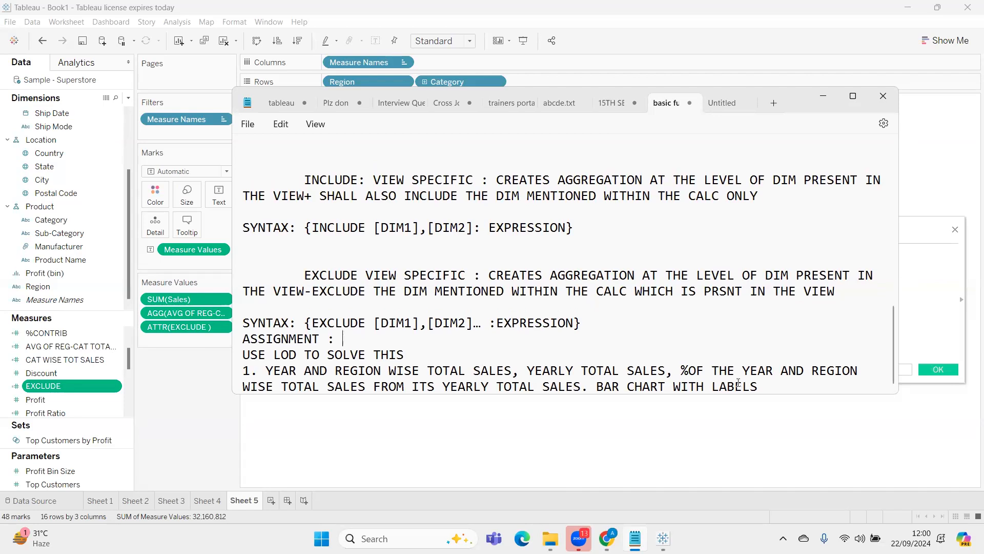
left_click(766, 386)
key("Return")
key("Return")
type("2.")
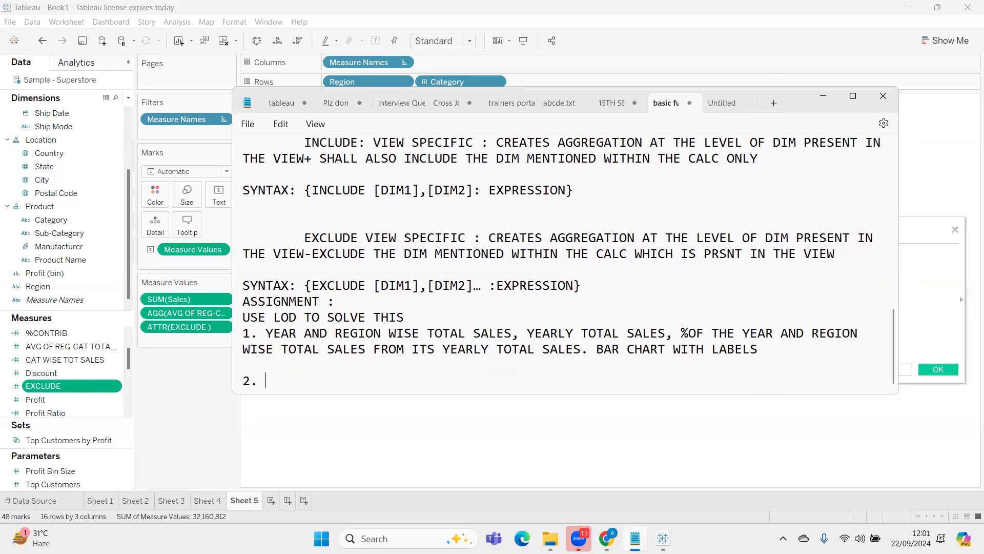
Select the text of question 4 about sub cat wise total profit in the 15TH SEP notes, and return to the LOD assignment notes
left_click(635, 538)
left_click(635, 538)
left_click(612, 104)
scroll(664, 243, "down", 3)
left_click_drag(776, 231, 264, 216)
key("ctrl+c")
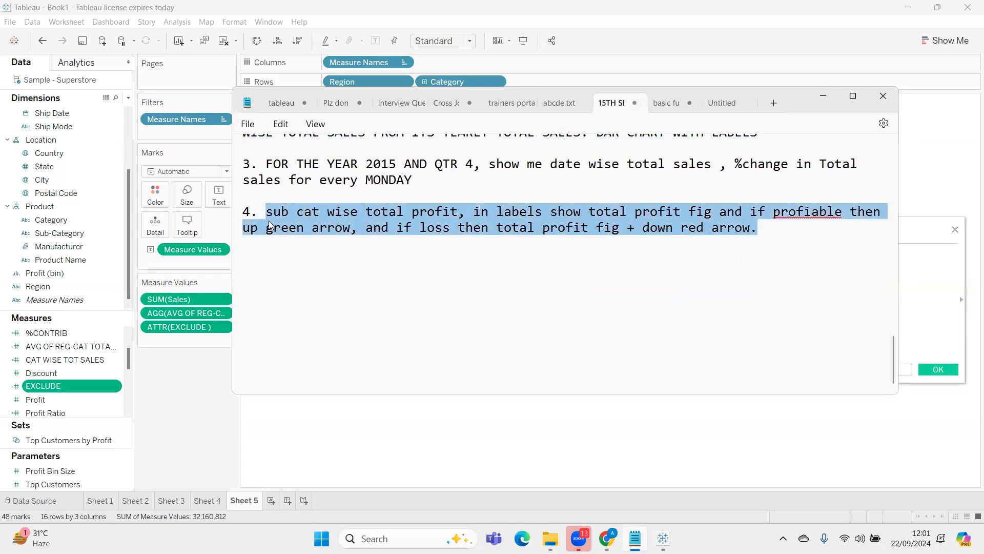
left_click(826, 100)
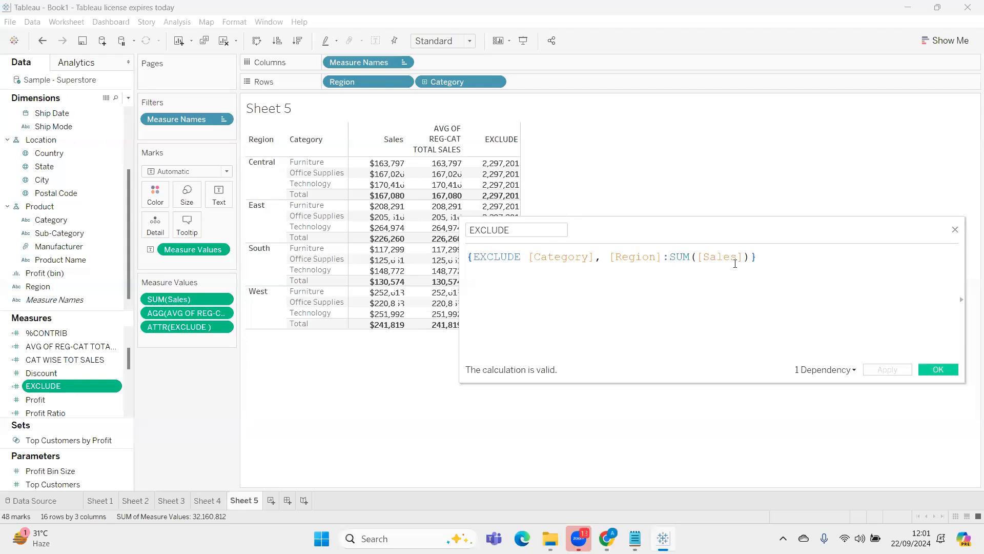
left_click(637, 533)
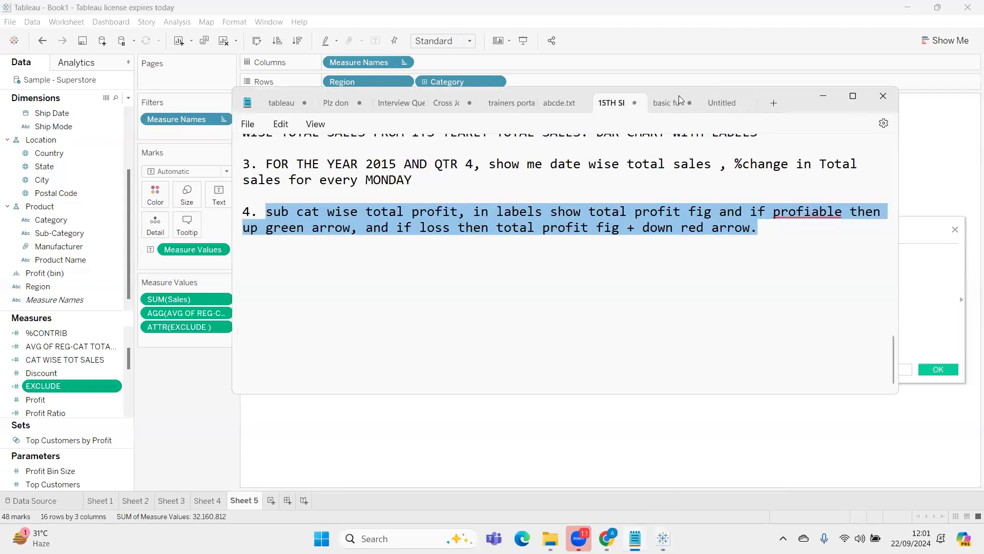
key("ctrl+Tab")
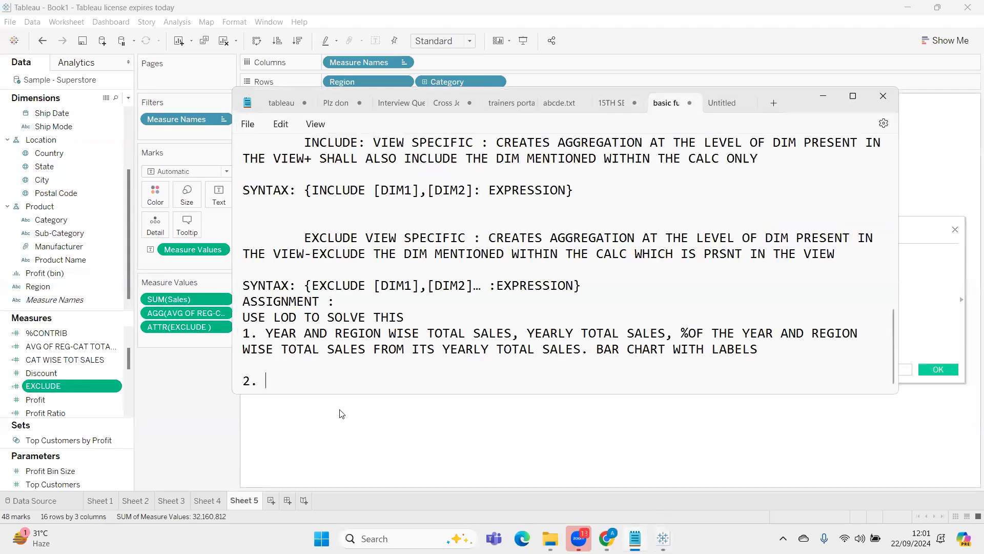
Paste the sub cat wise total profit question as assignment item 2 and add a blank line between the EXCLUDE syntax and "ASSIGNMENT :"
key("ctrl+v")
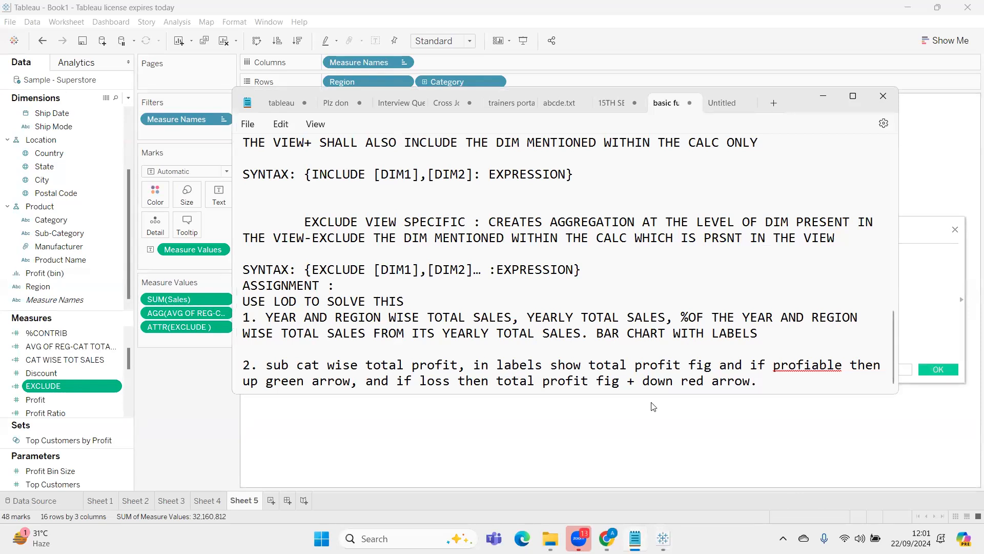
left_click(611, 274)
key("Return")
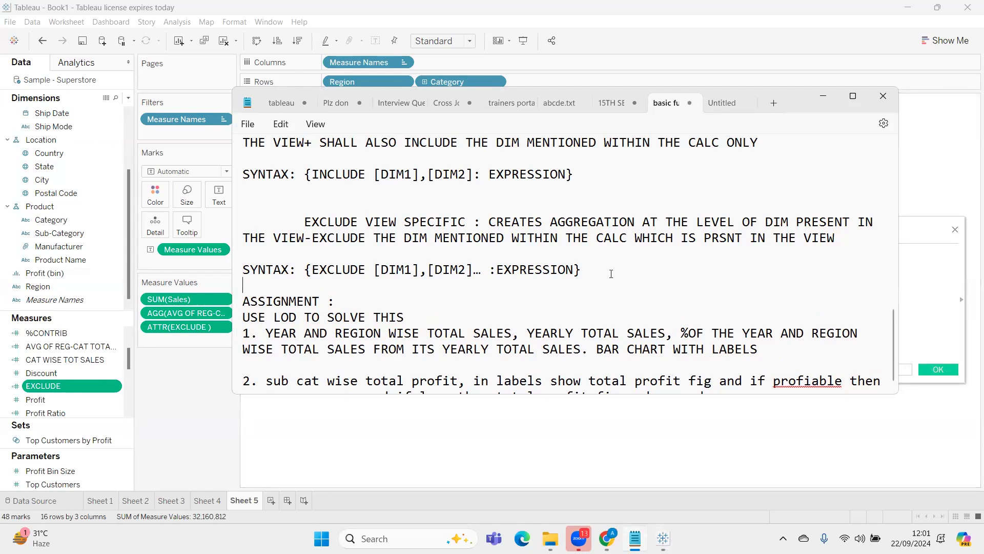
scroll(611, 274, "down", 1)
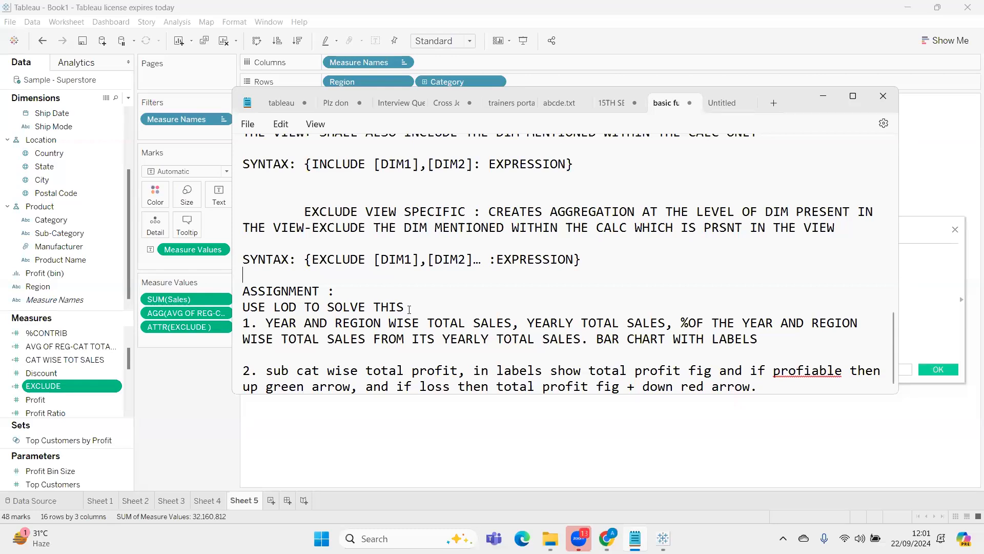
Start saving the notes as a new file and choose the folder bearing a person's name on the Desktop as the destination
left_click(248, 123)
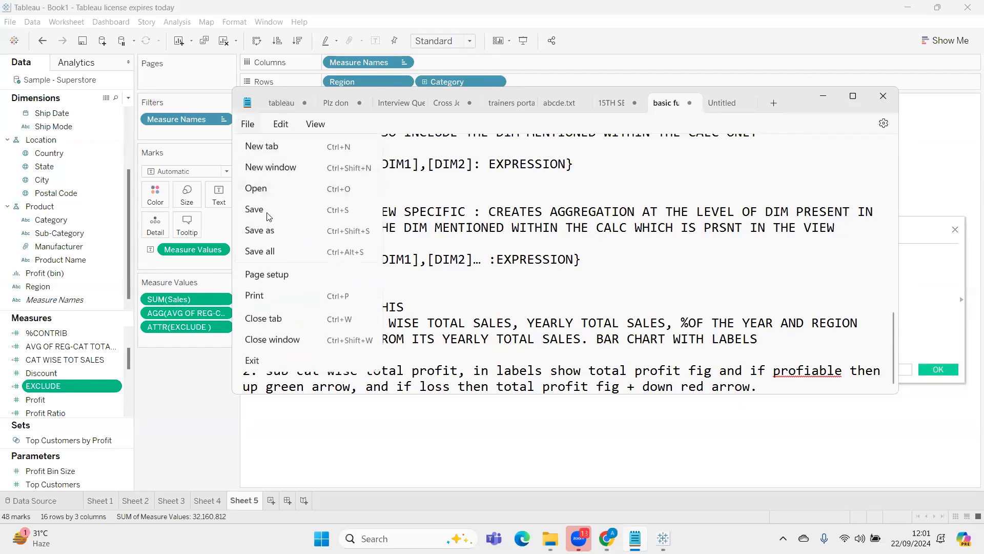
left_click(266, 229)
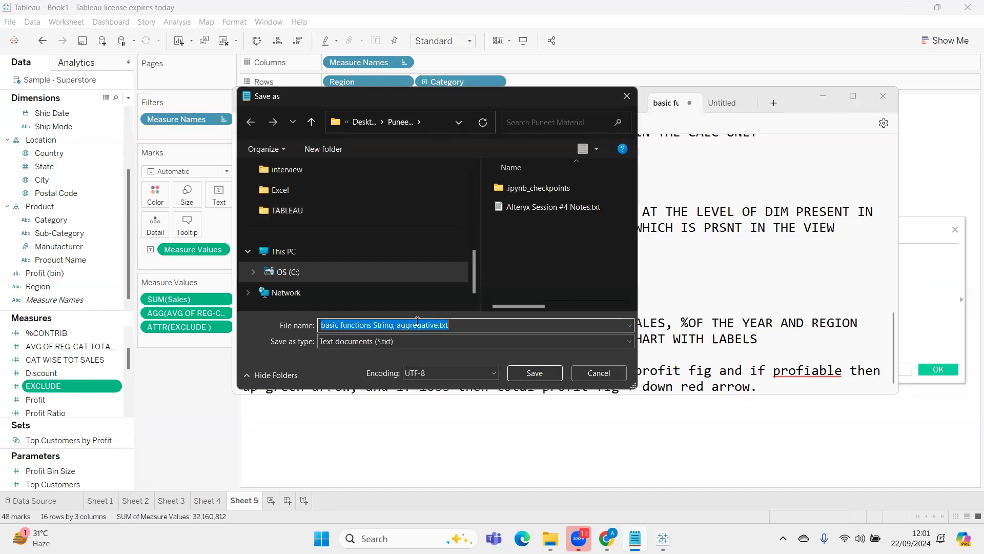
scroll(342, 188, "up", 6)
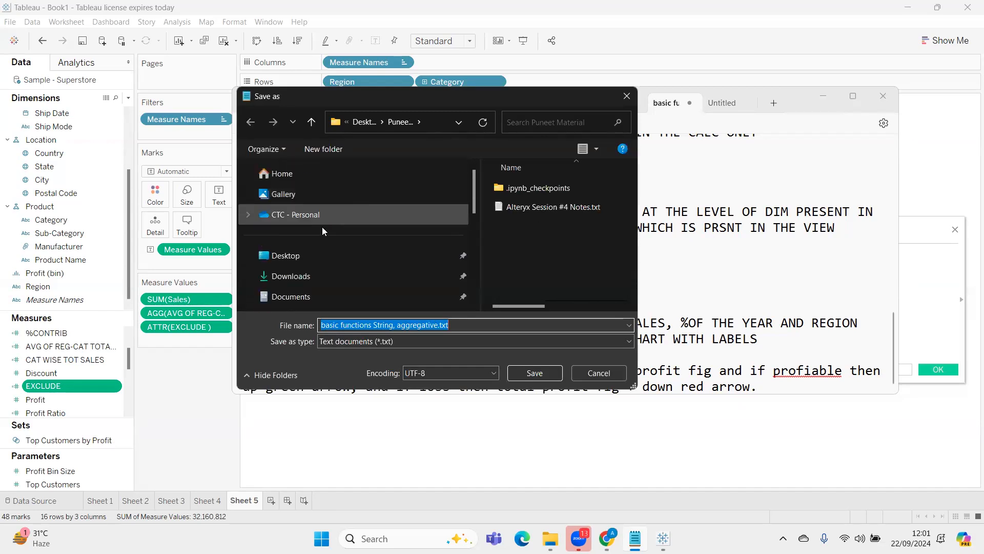
left_click(313, 259)
double_click(543, 189)
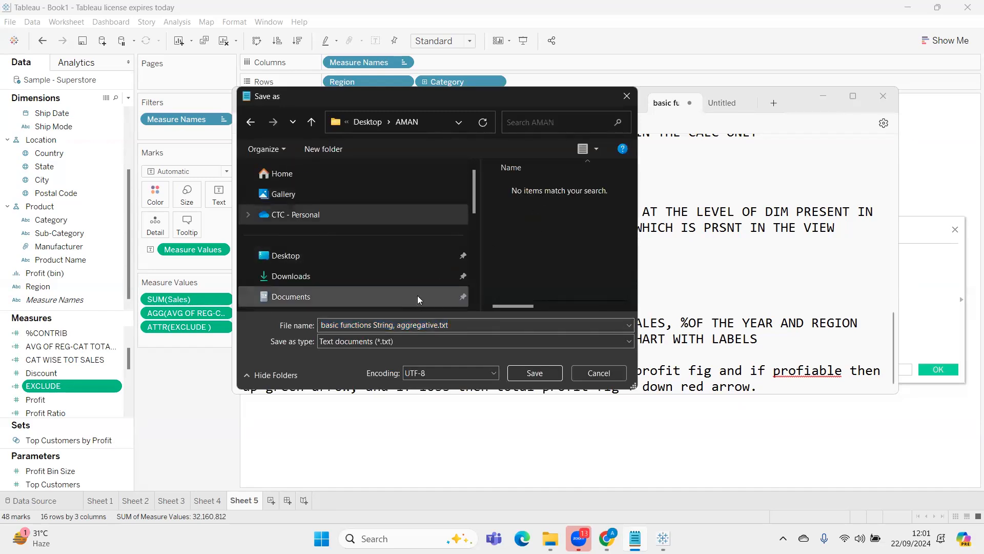
Name the file "22 SEP 4084 CLASS TOPIC & ASSN" and save it
double_click(347, 324)
double_click(348, 324)
left_click(348, 324)
key("ctrl+a")
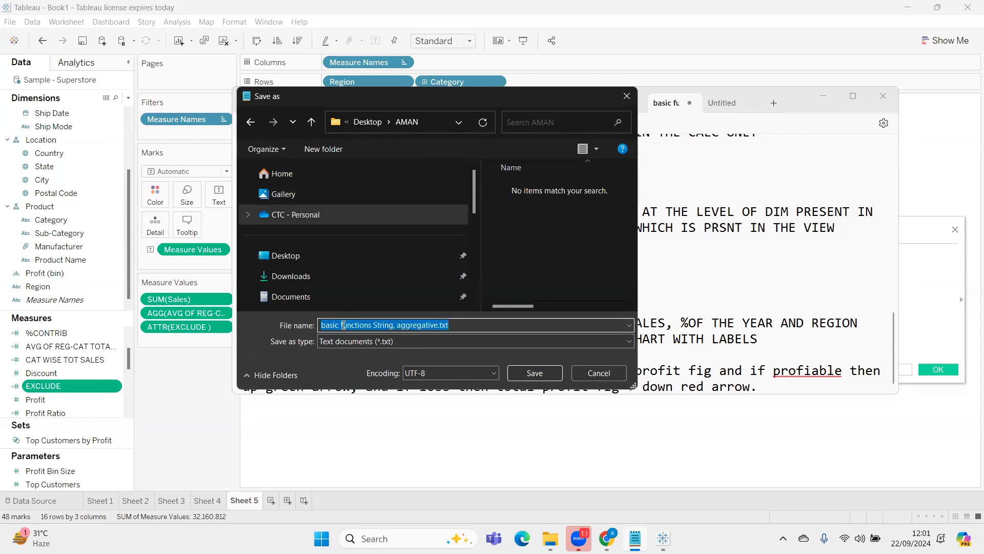
type("22 SEP ")
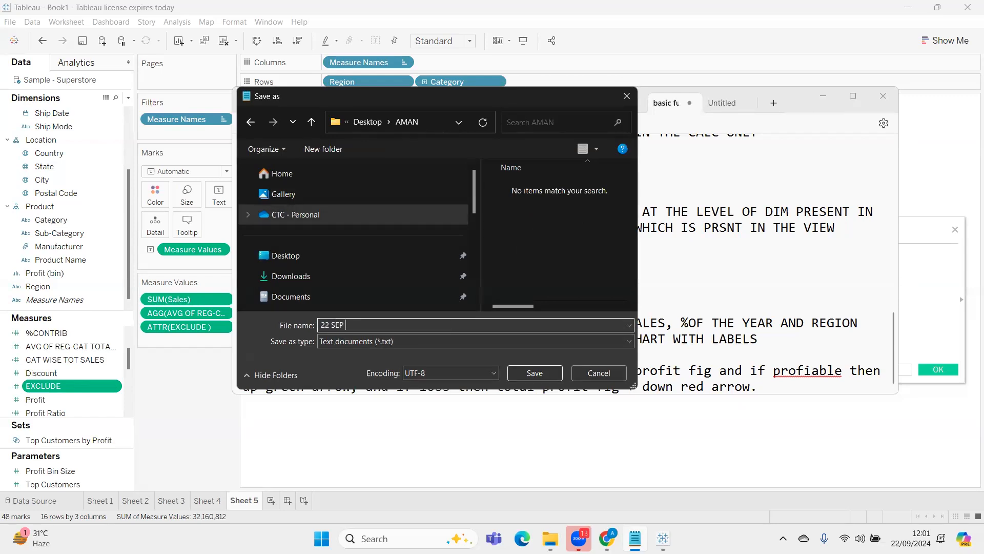
type("4084 CLASS TOPIC & ASSN")
key("ctrl+a")
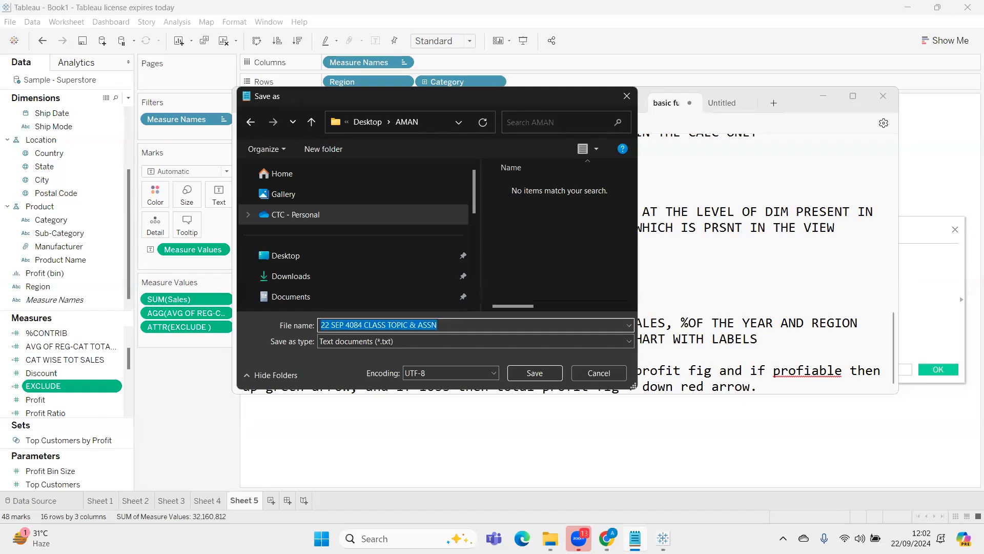
left_click(535, 373)
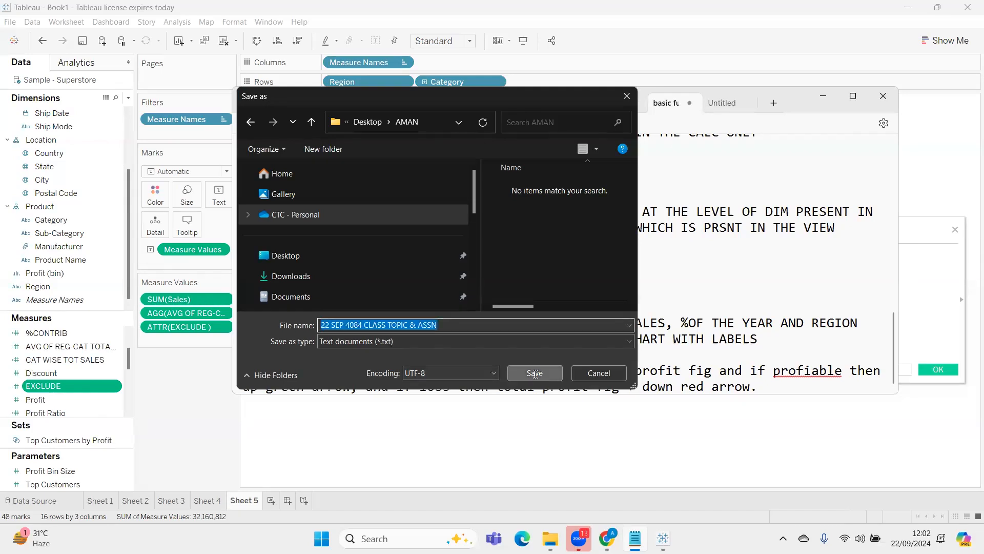
Switch to Chrome, log in to the TrainingYA dashboard in a new tab with the prefilled account, and return to the notes
left_click(483, 24)
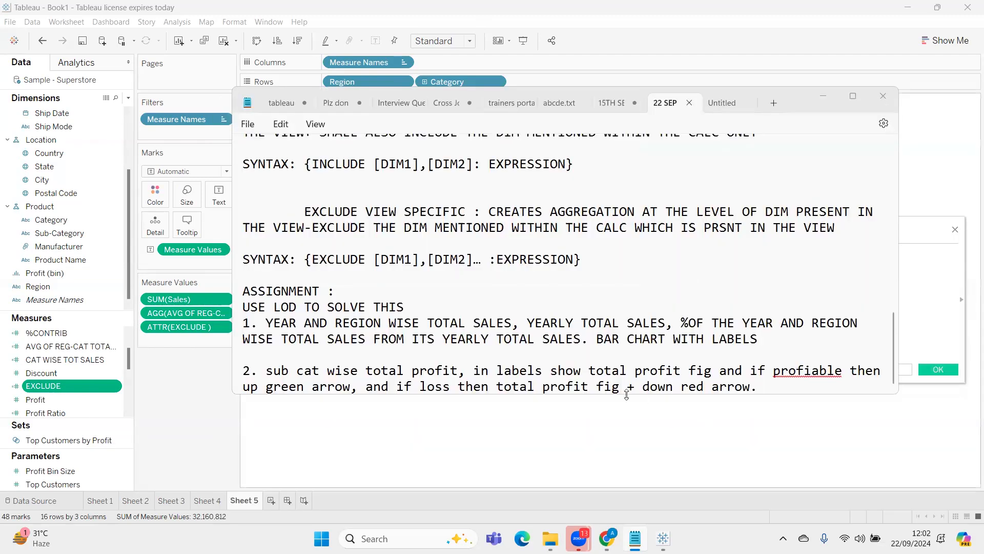
left_click(607, 537)
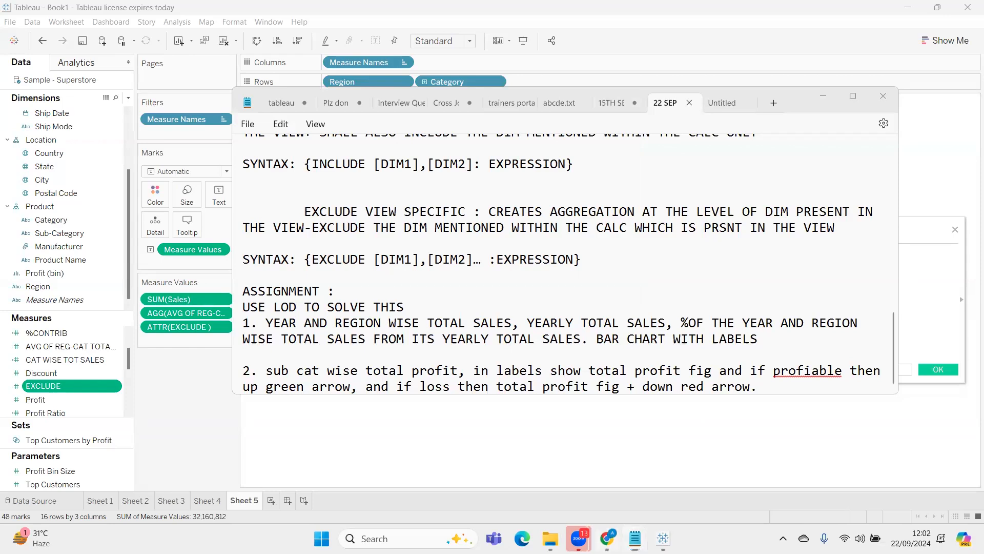
left_click(889, 40)
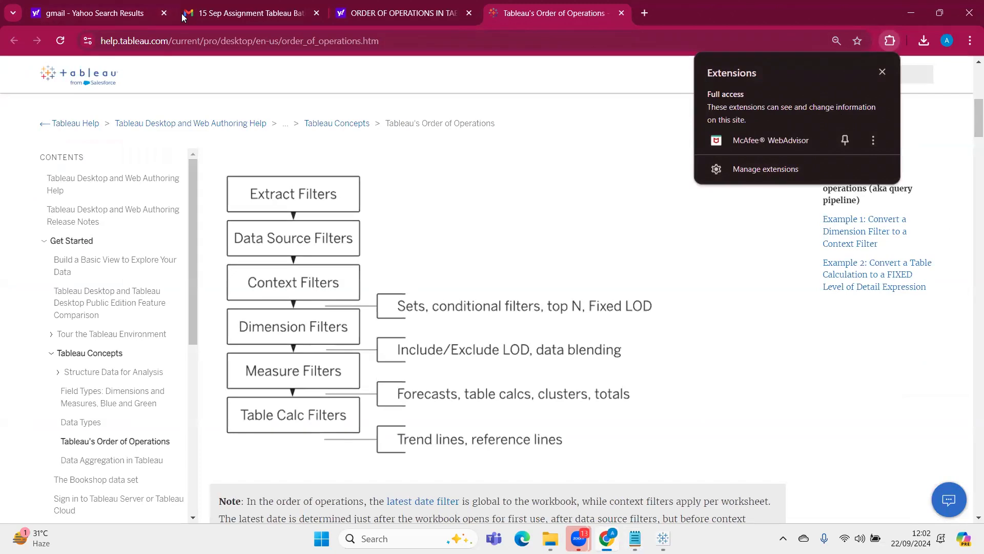
left_click(856, 15)
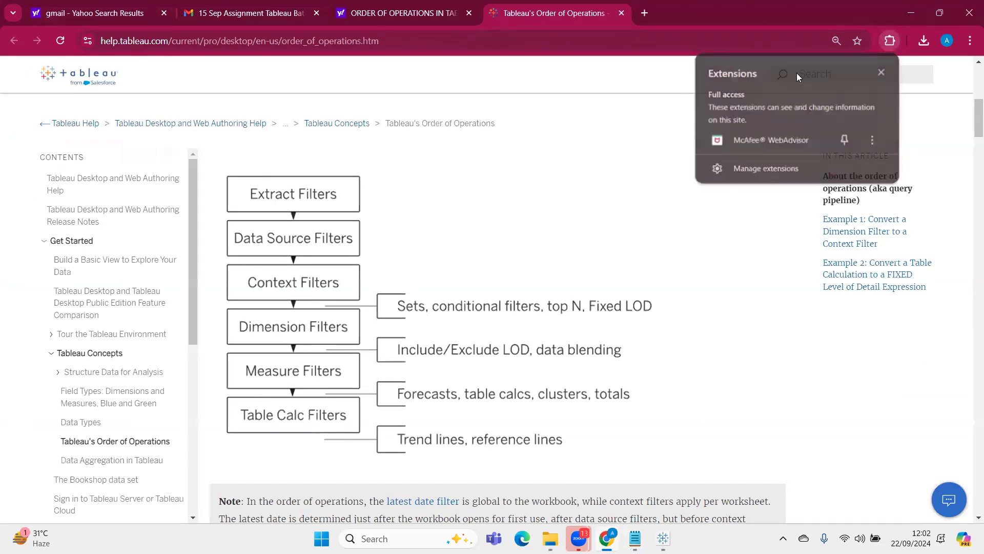
left_click(645, 14)
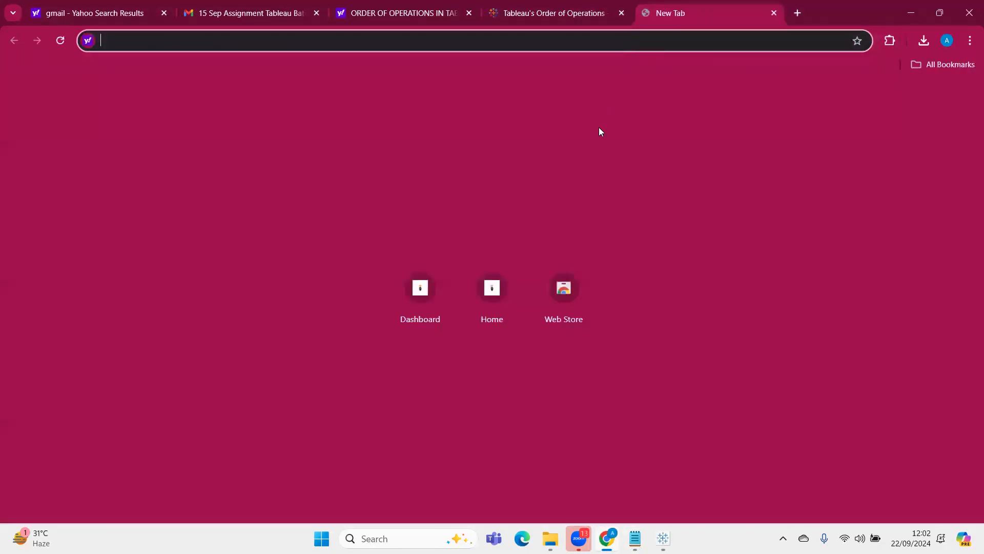
left_click(421, 315)
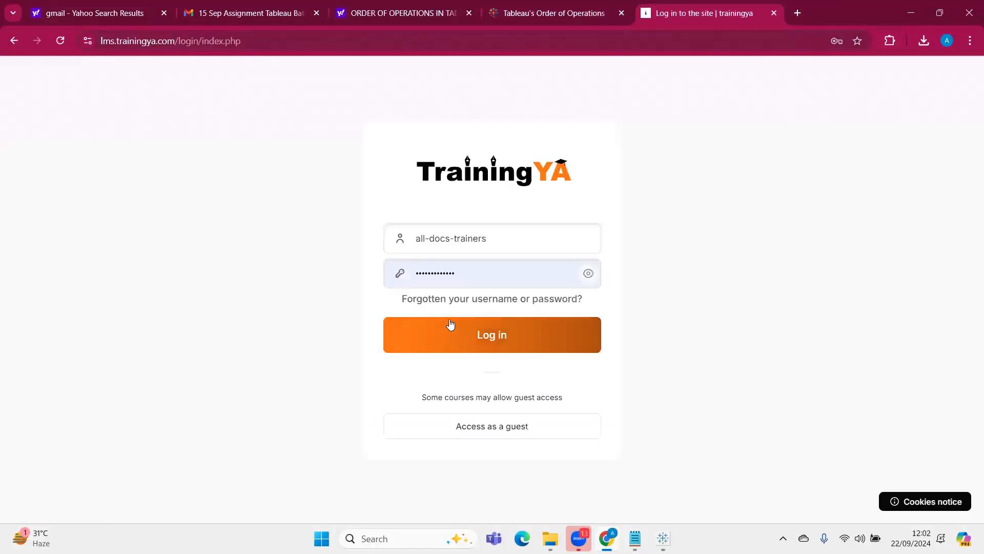
left_click(510, 335)
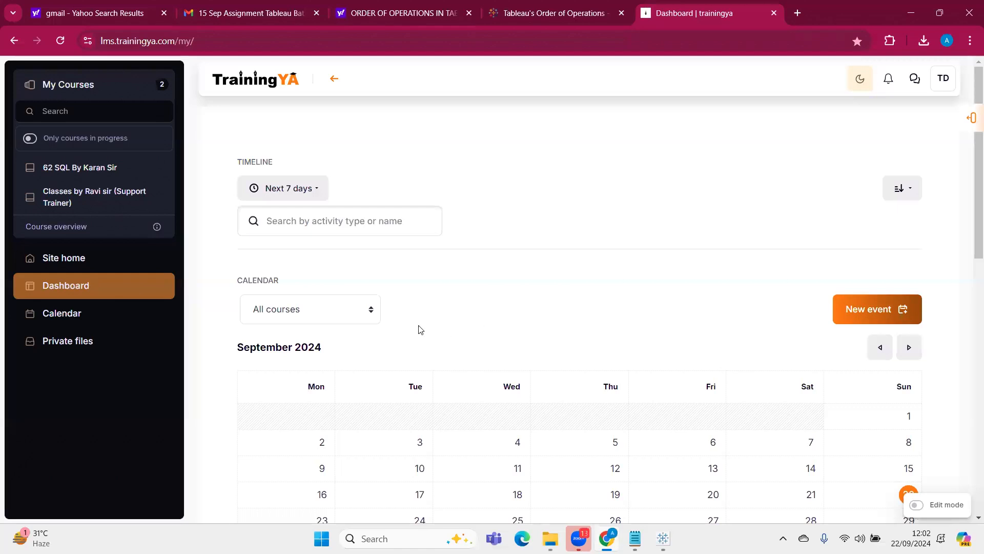
left_click(902, 9)
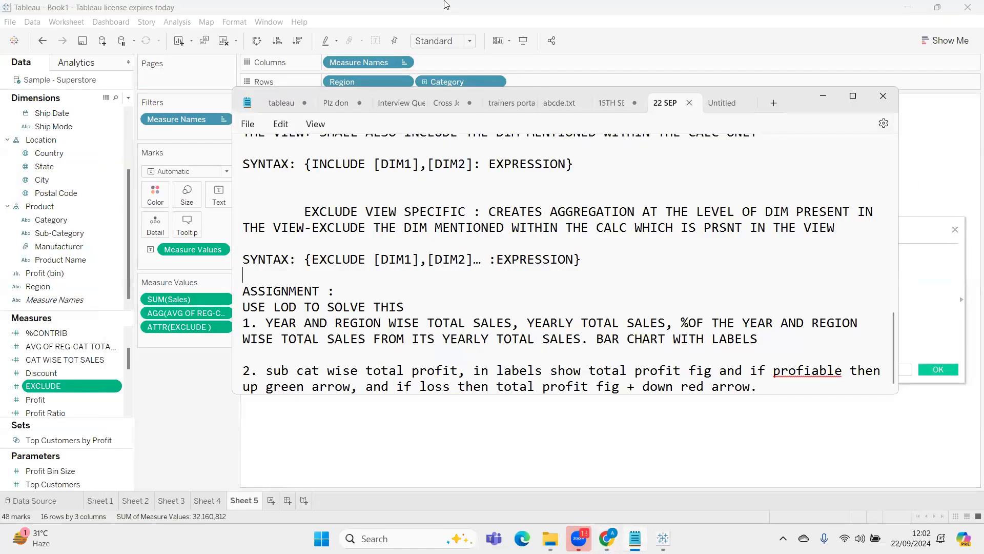